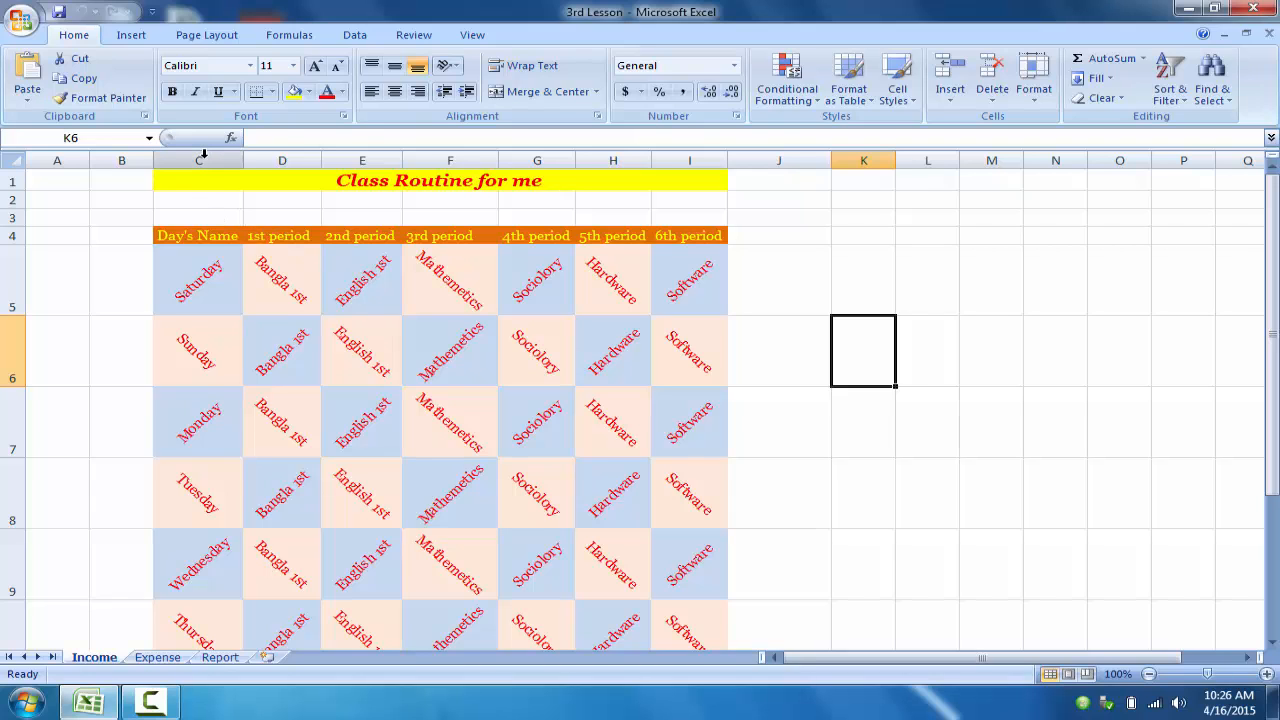
Step: Delete columns C through I containing the class routine from the Income sheet
drag(203, 152, 690, 165)
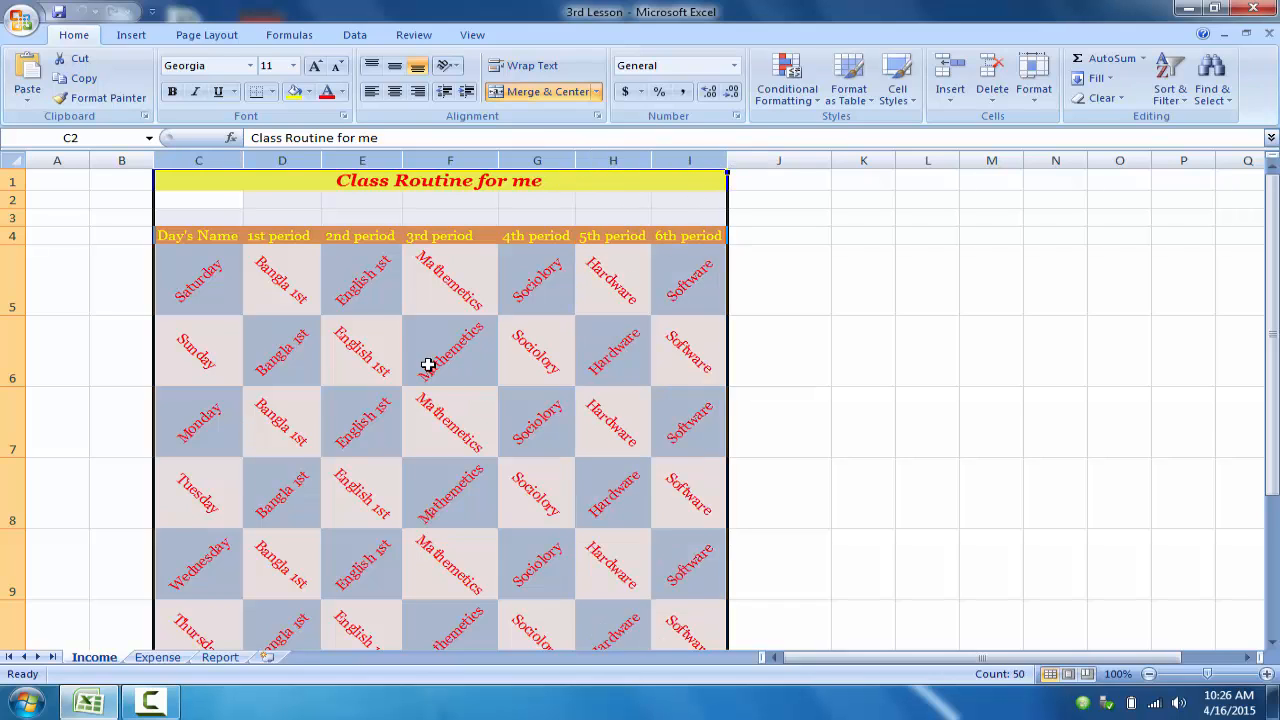
right_click(445, 258)
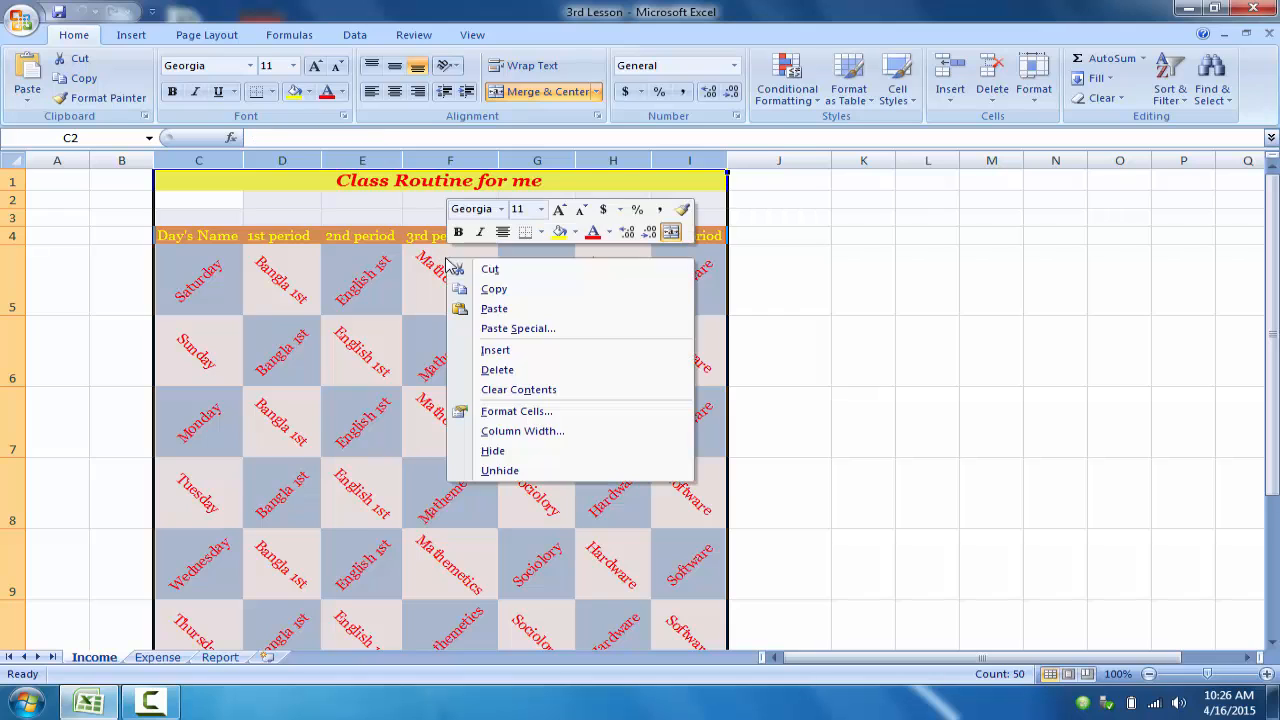
click(533, 372)
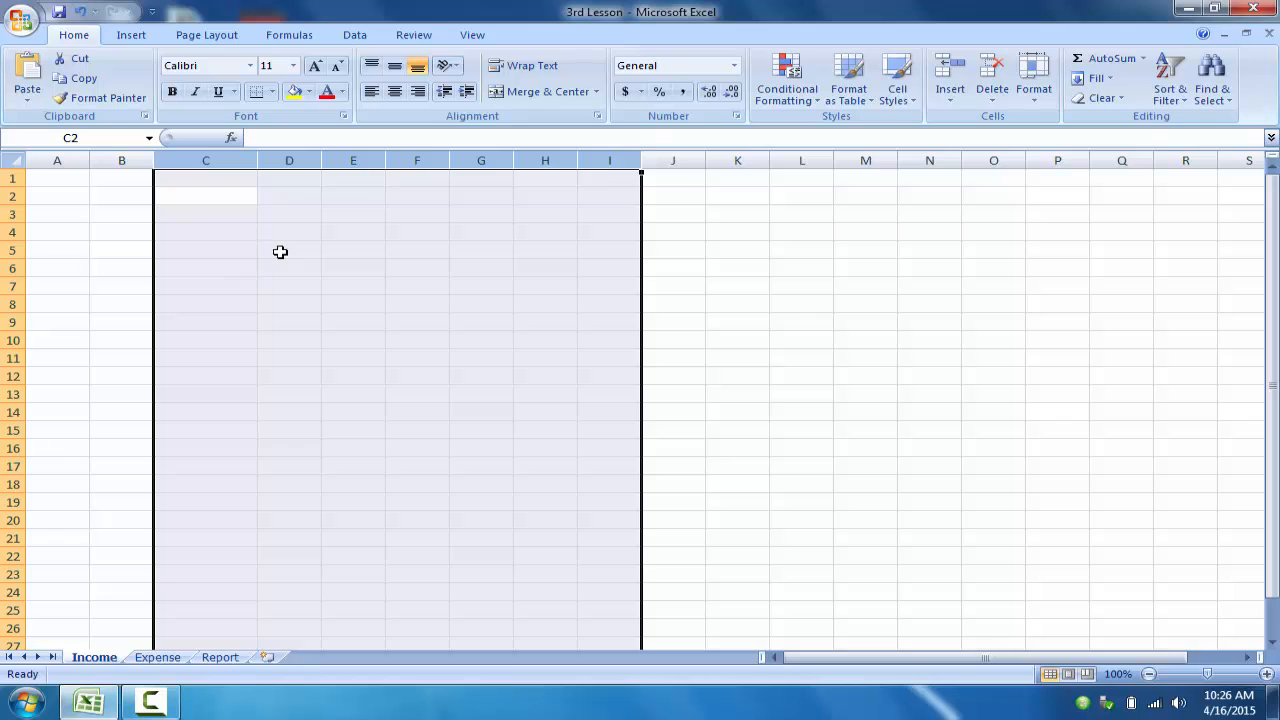
Step: Examine the number format categories from General to Custom for empty cell E6 in the Format Cells dialog, and cancel it
click(349, 270)
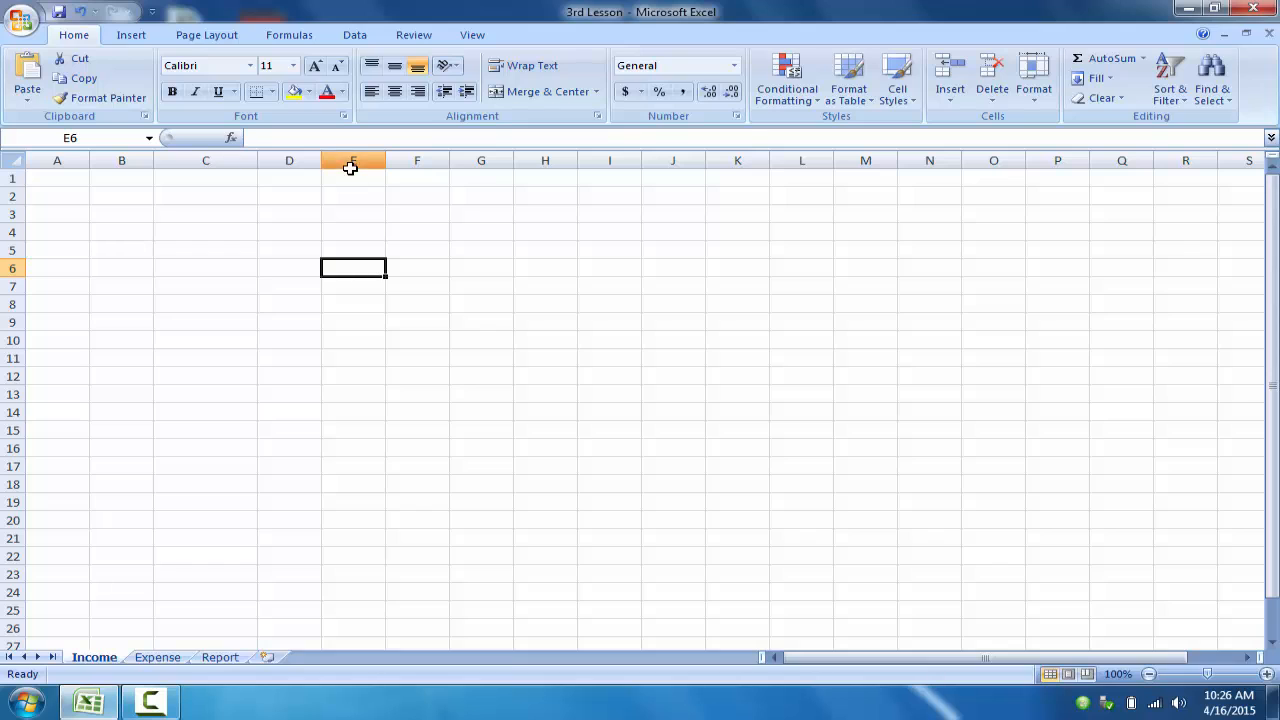
right_click(370, 271)
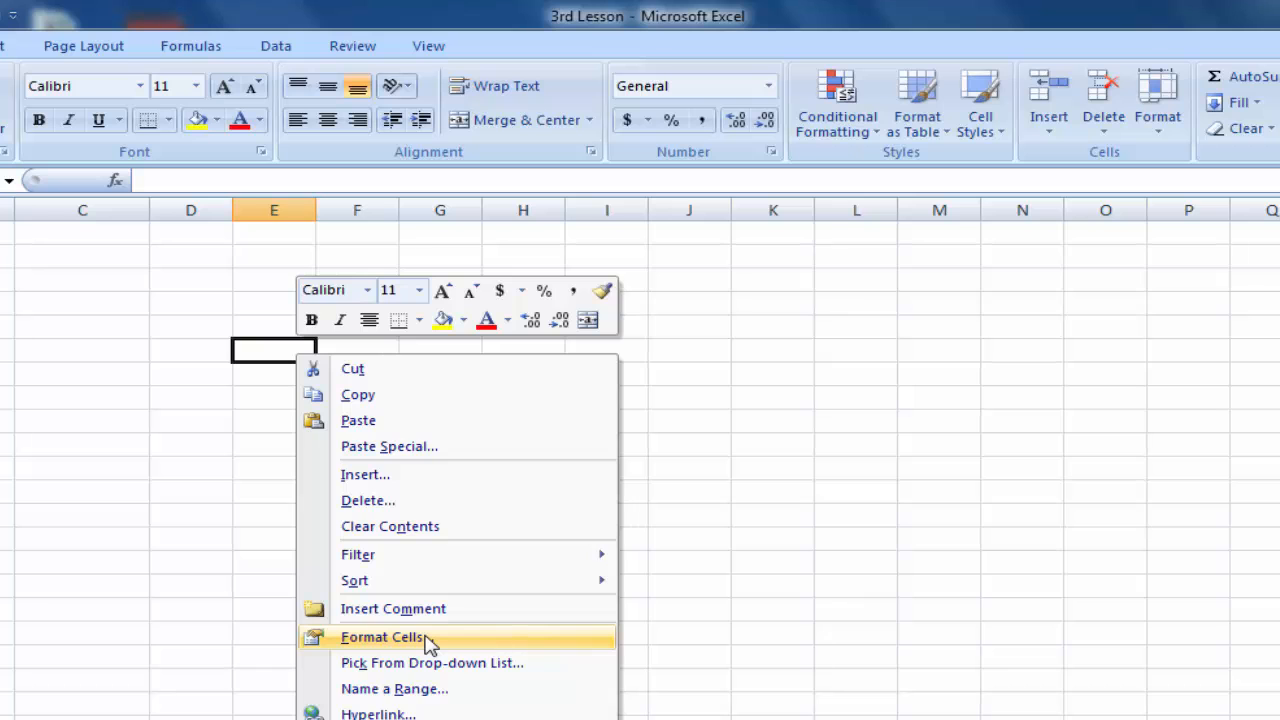
click(428, 638)
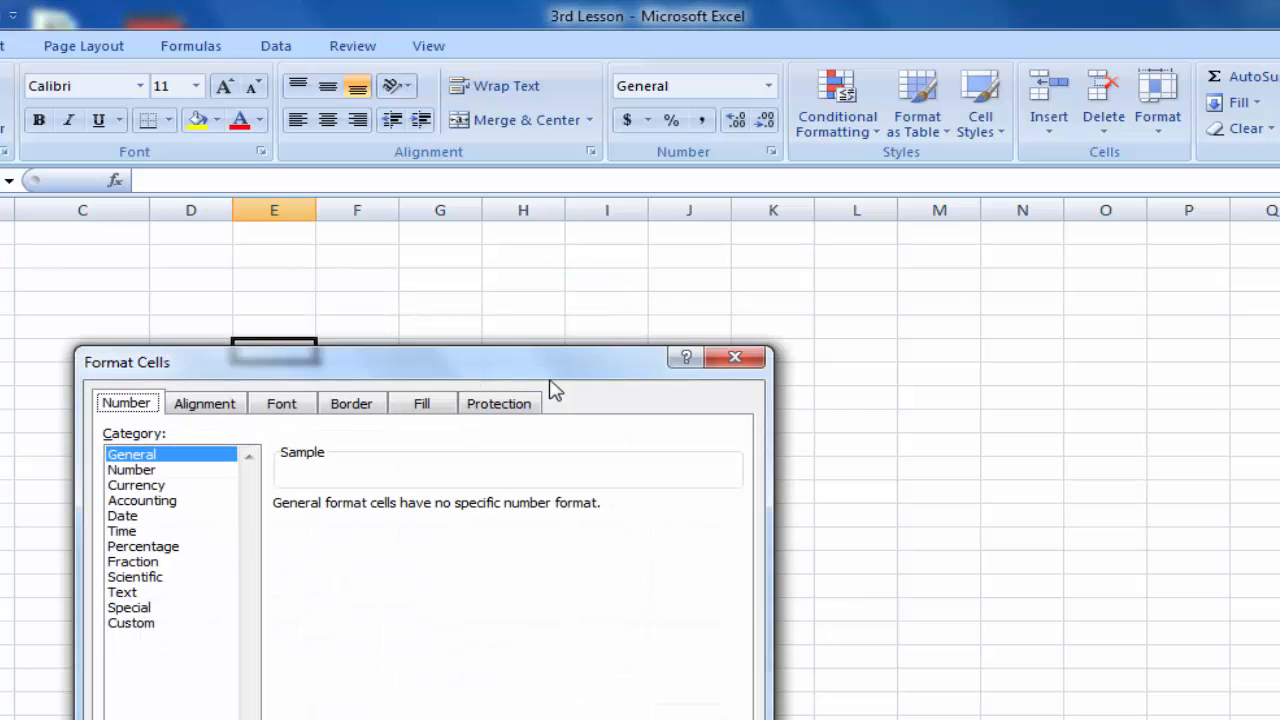
drag(484, 357, 909, 190)
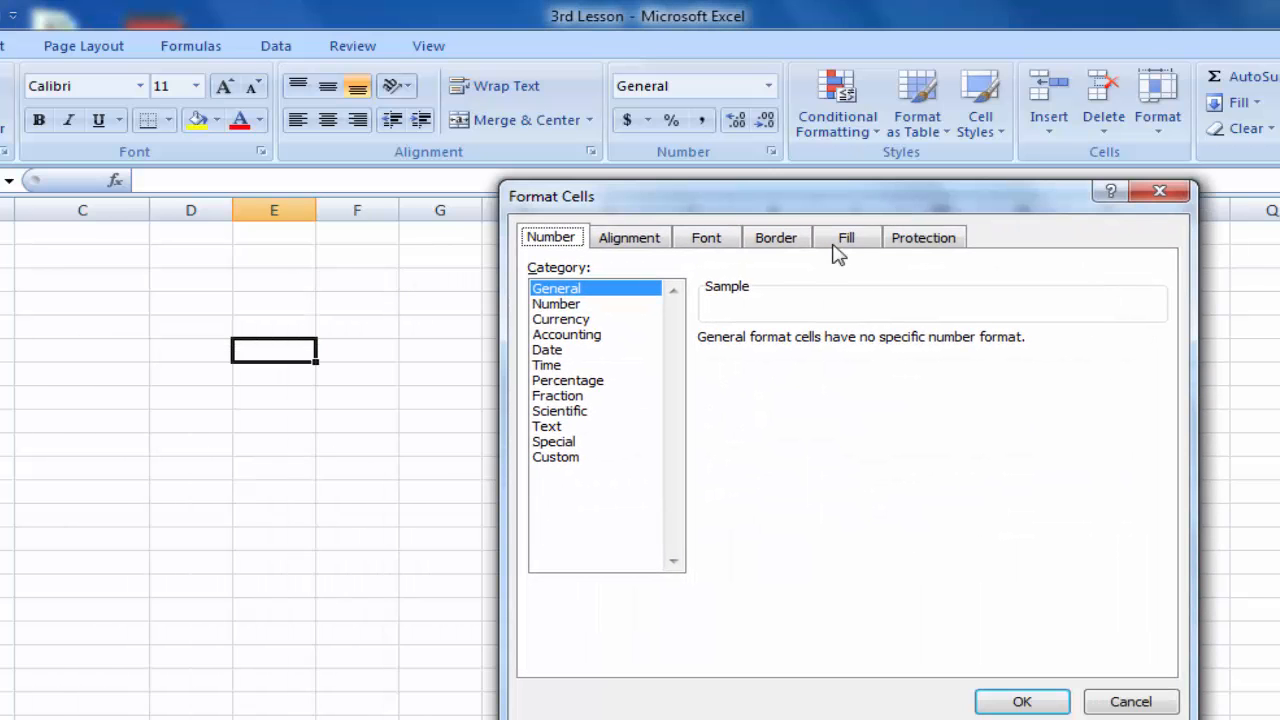
click(573, 290)
click(580, 304)
click(587, 322)
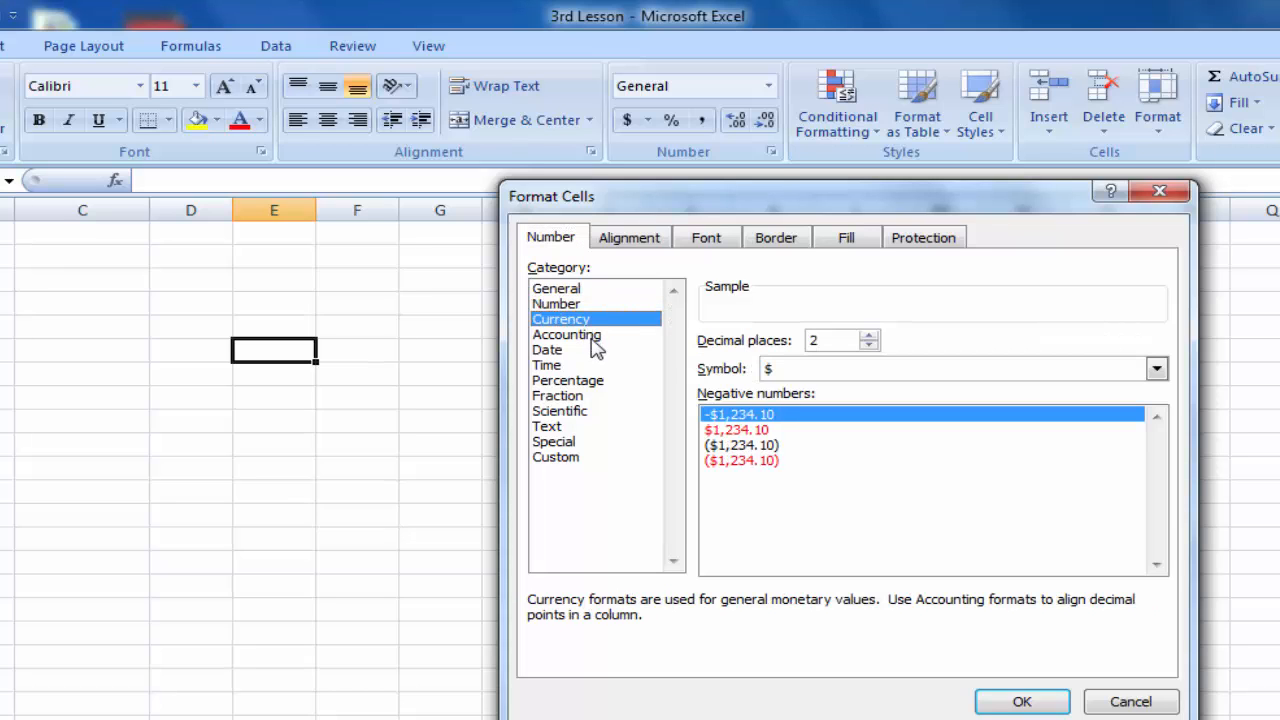
click(606, 336)
click(606, 352)
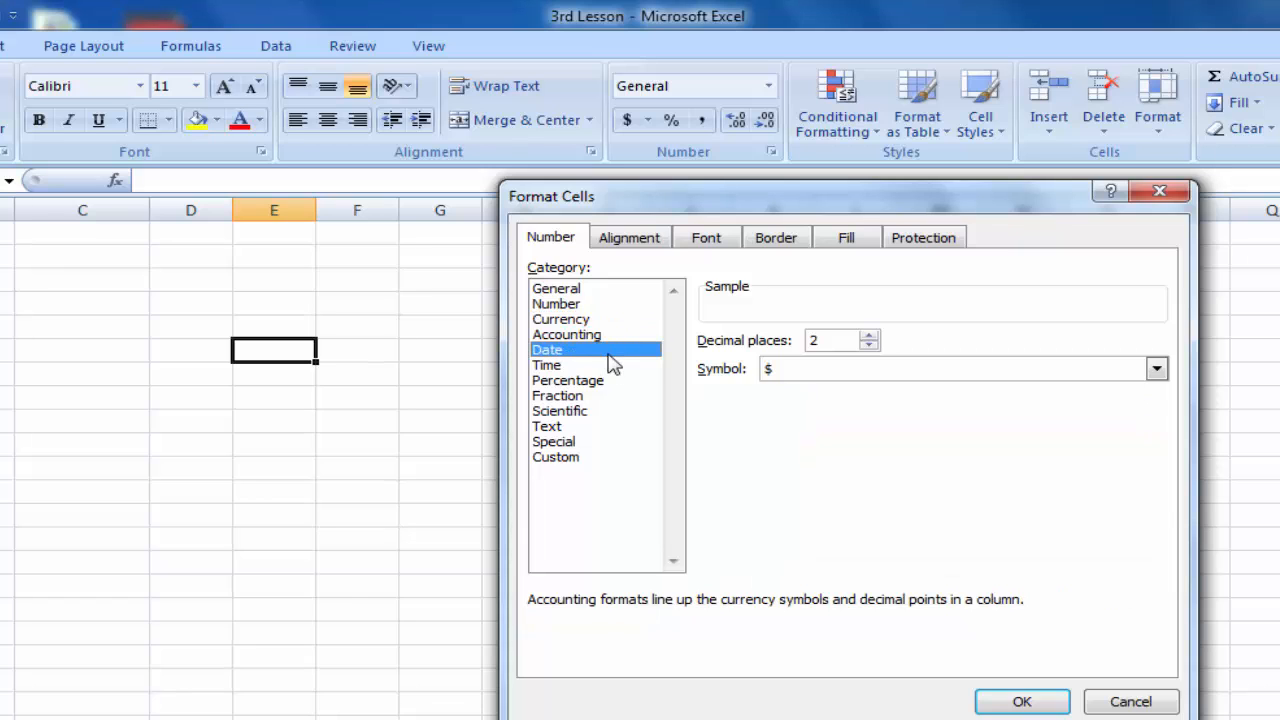
click(599, 366)
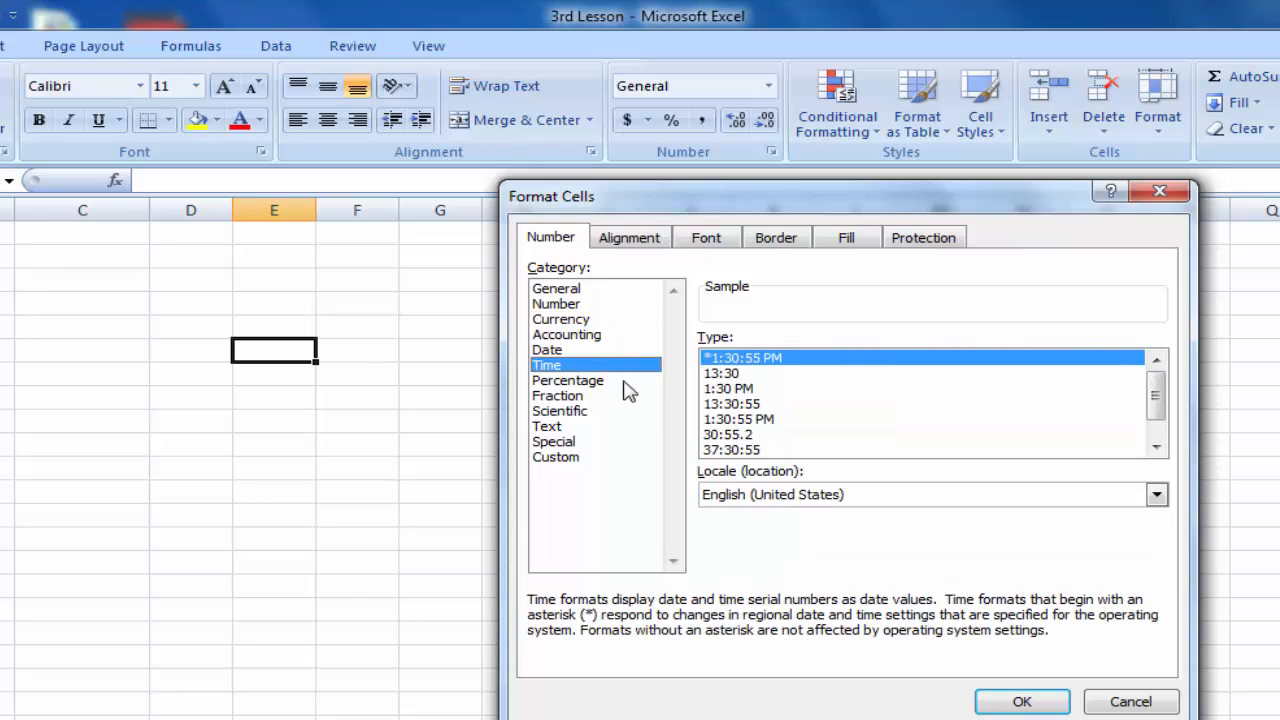
click(618, 382)
click(612, 397)
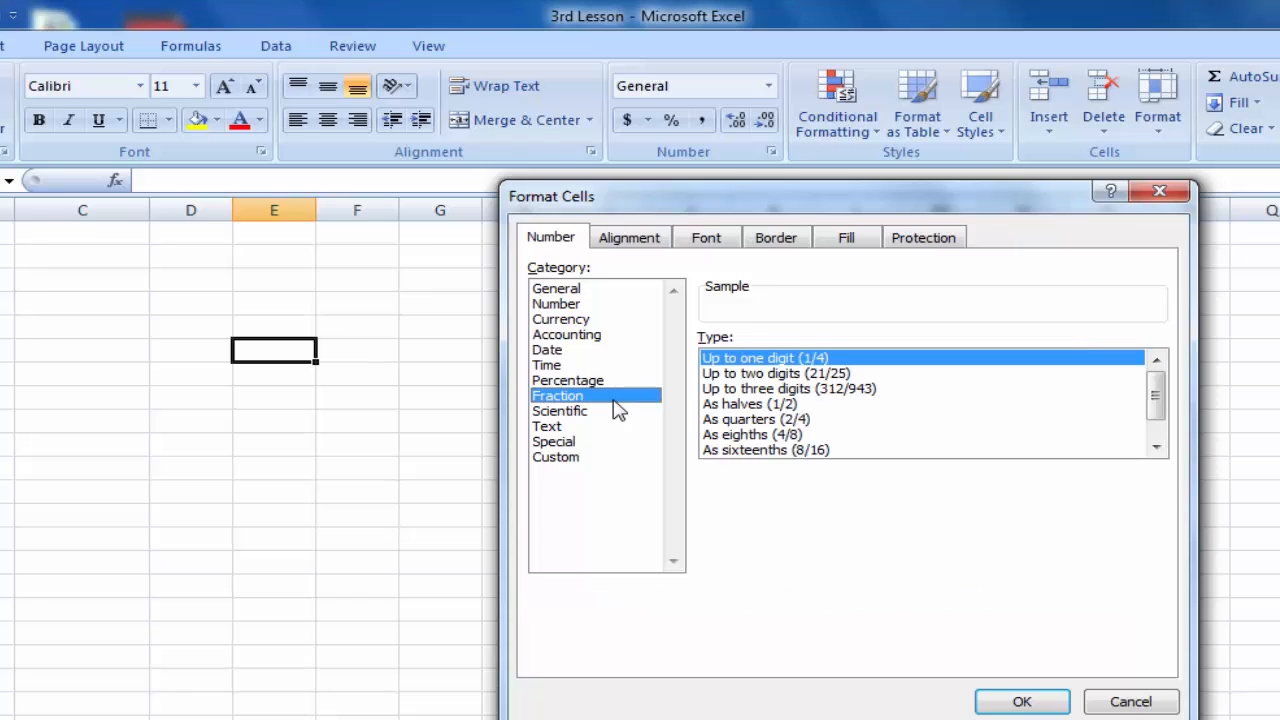
click(615, 424)
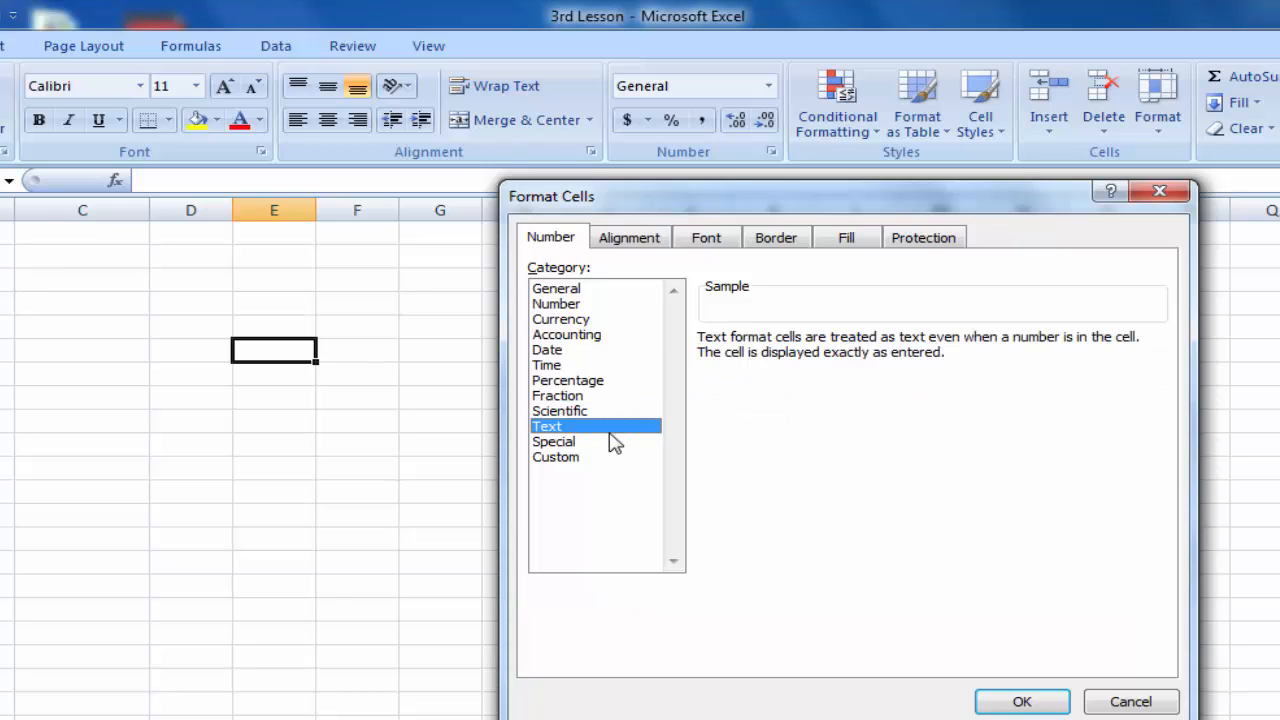
click(606, 443)
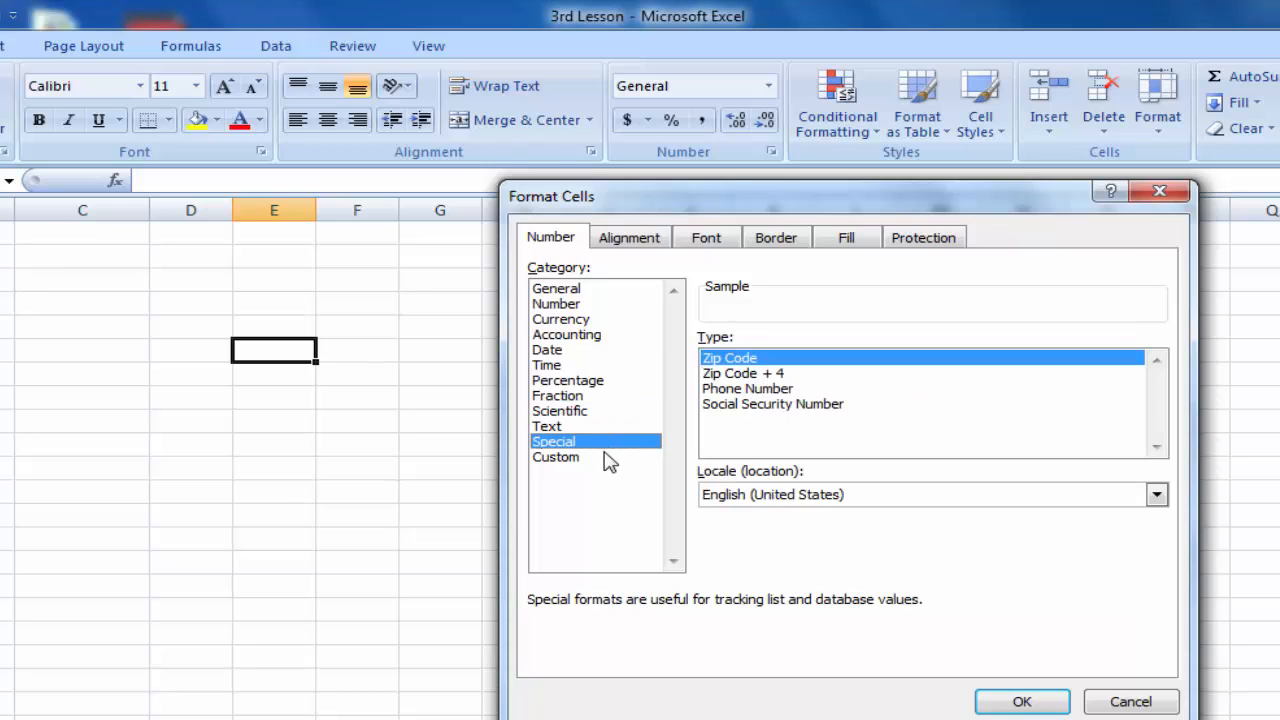
click(606, 457)
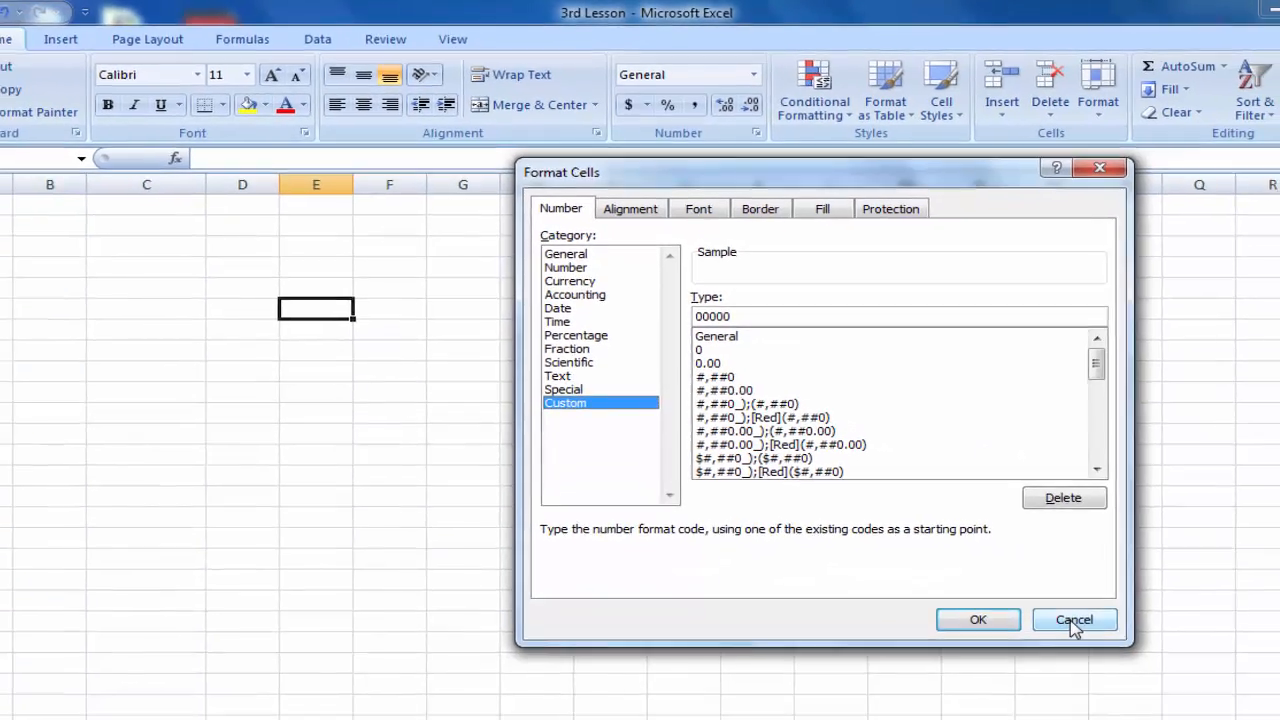
click(1118, 707)
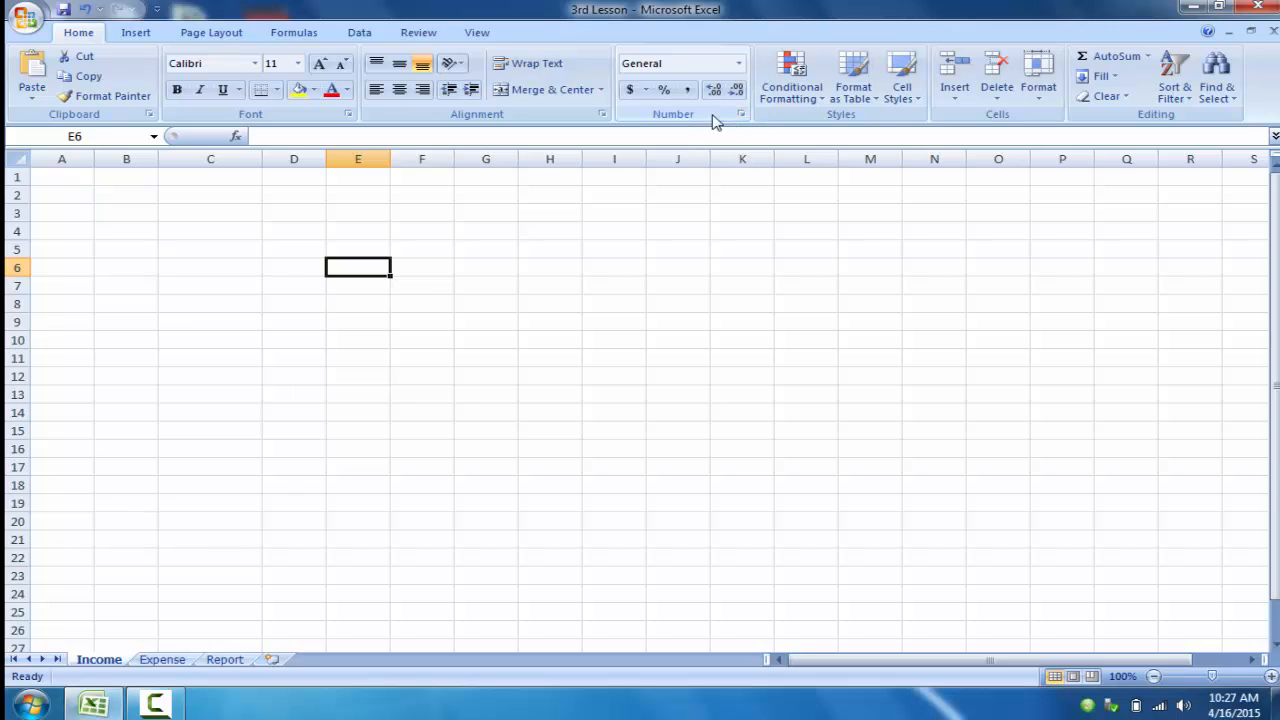
Step: Look through the quick list of number formats for cell E6, and check the format of cells C6 and G6
click(739, 65)
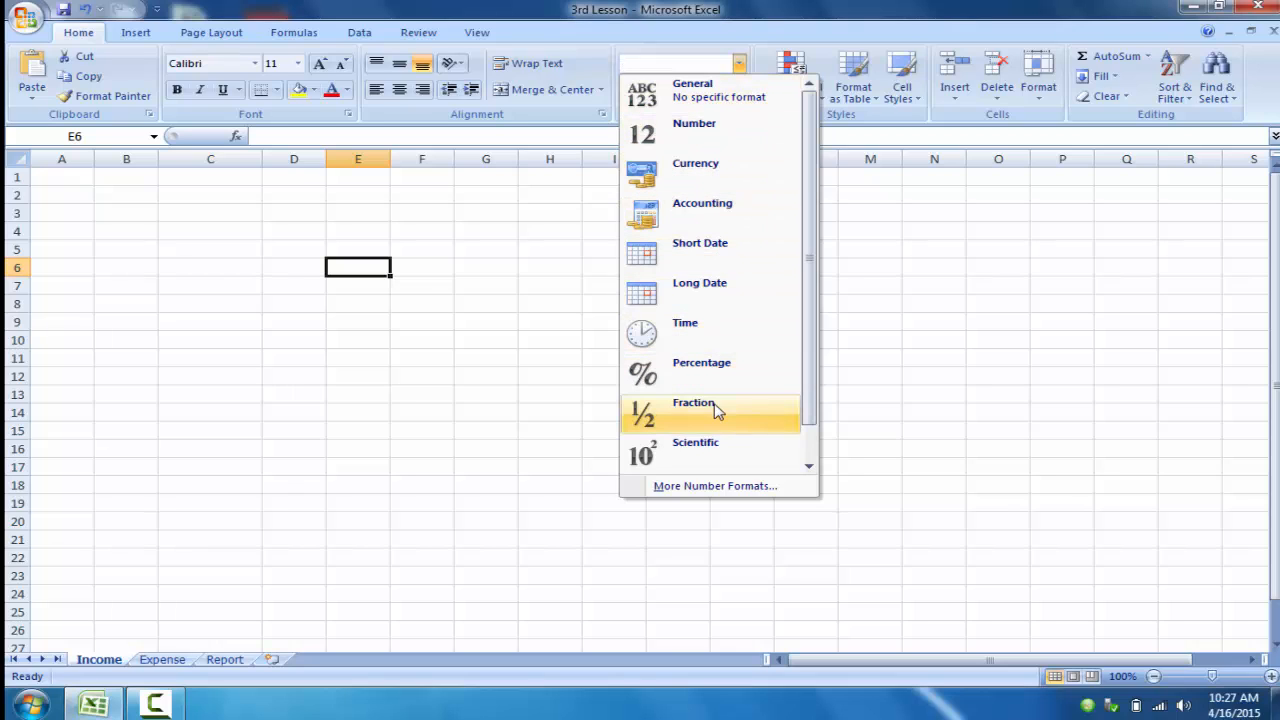
scroll(707, 450, down, 1)
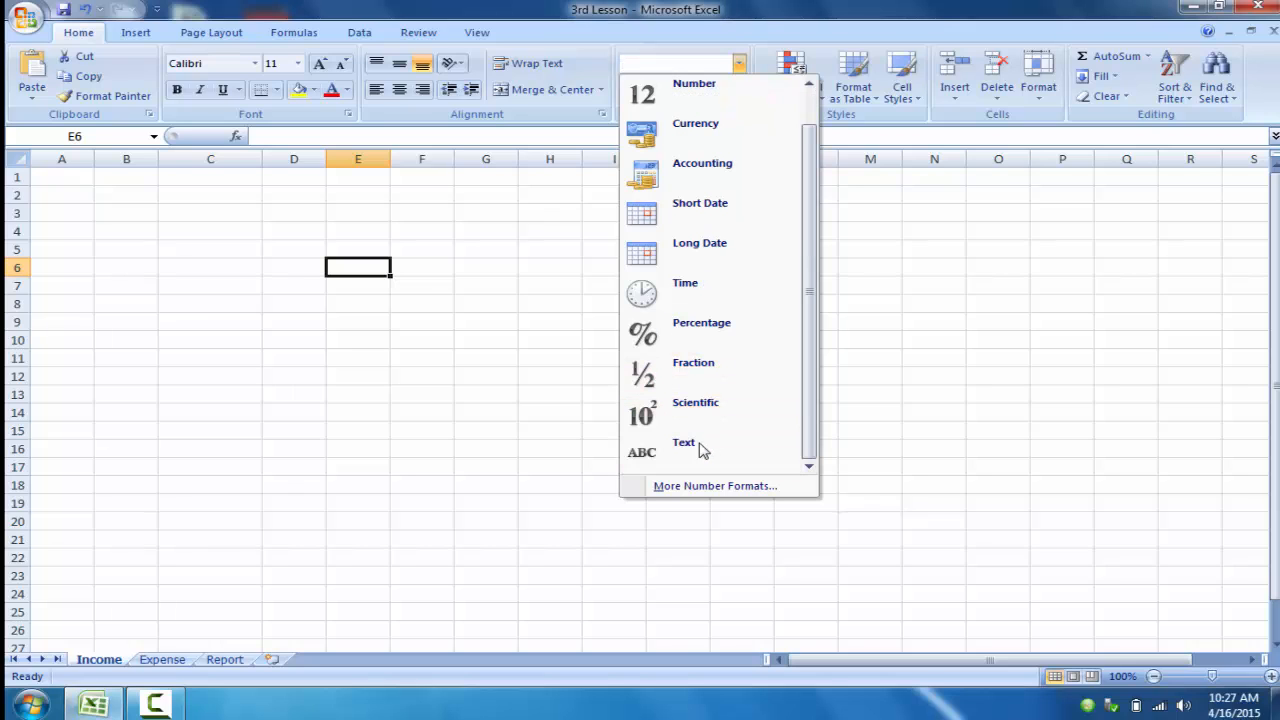
scroll(812, 395, up, 1)
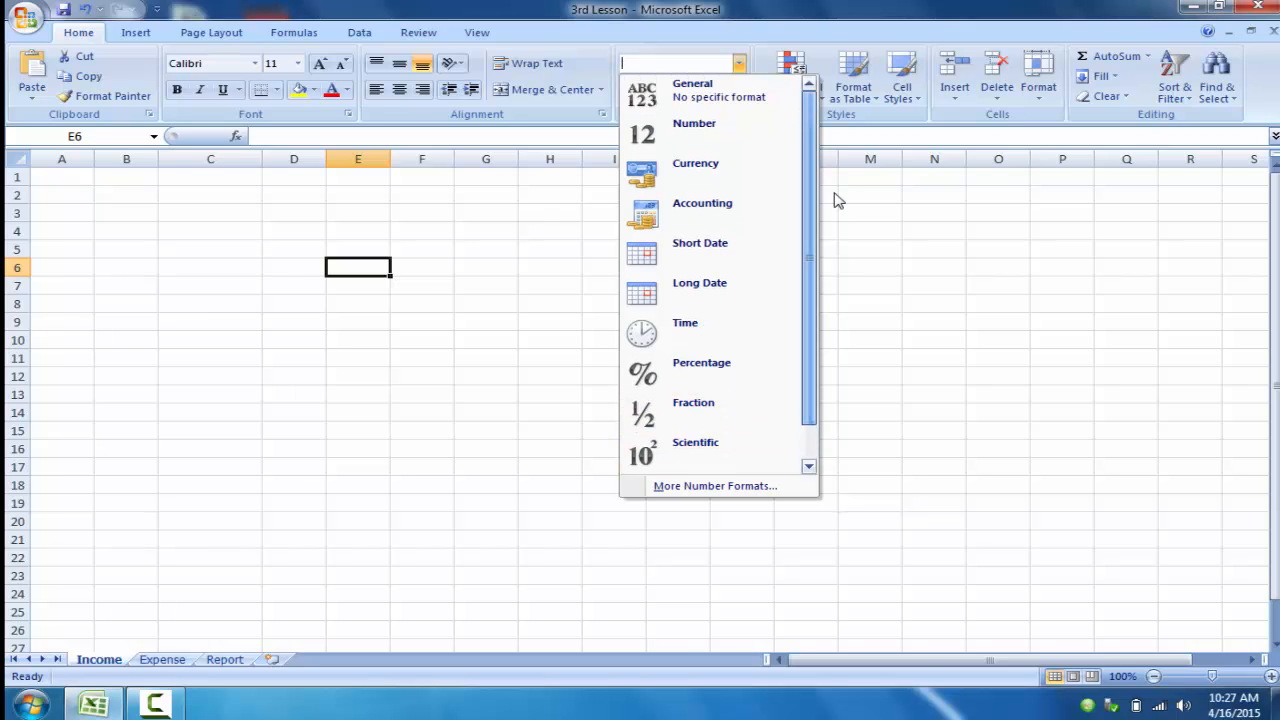
click(742, 64)
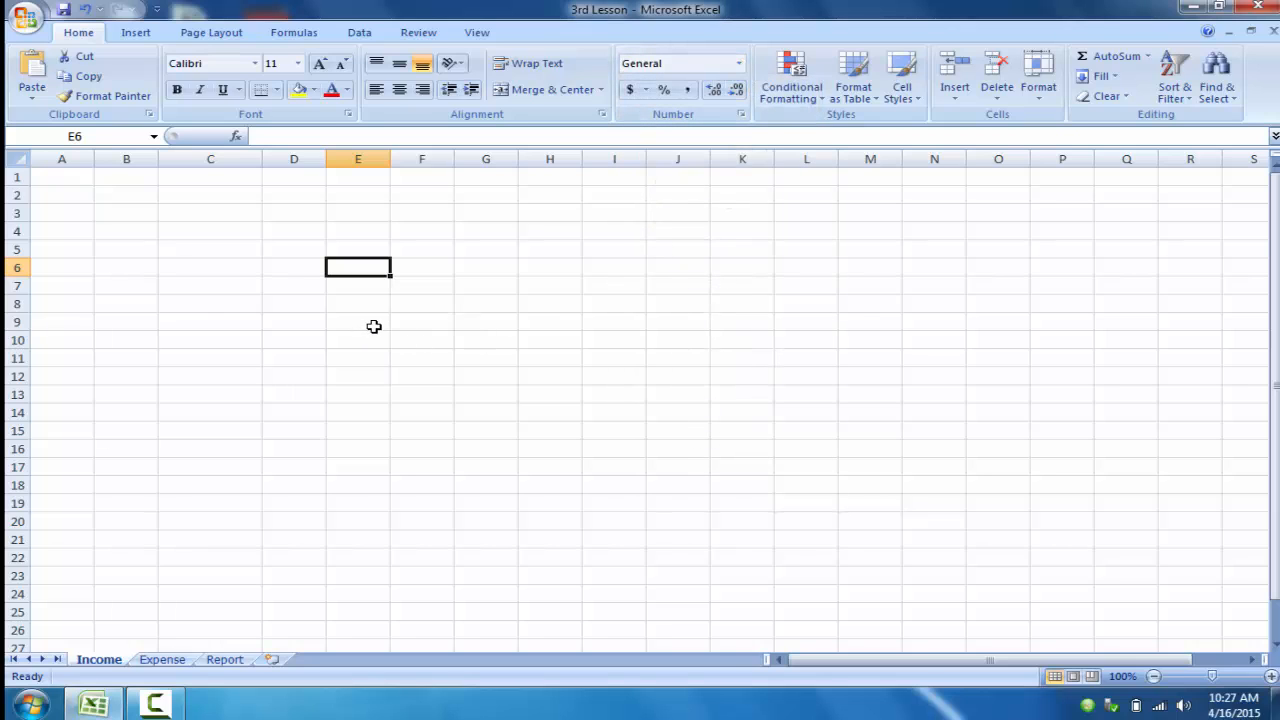
click(249, 267)
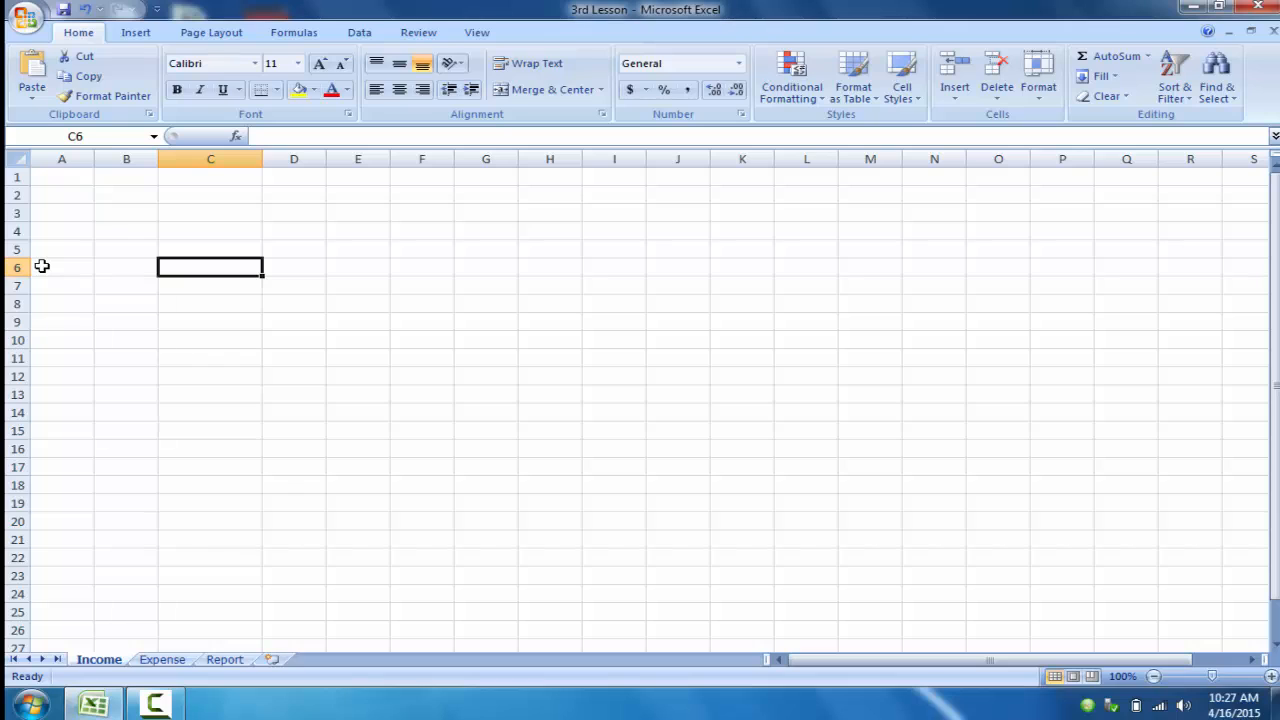
click(481, 265)
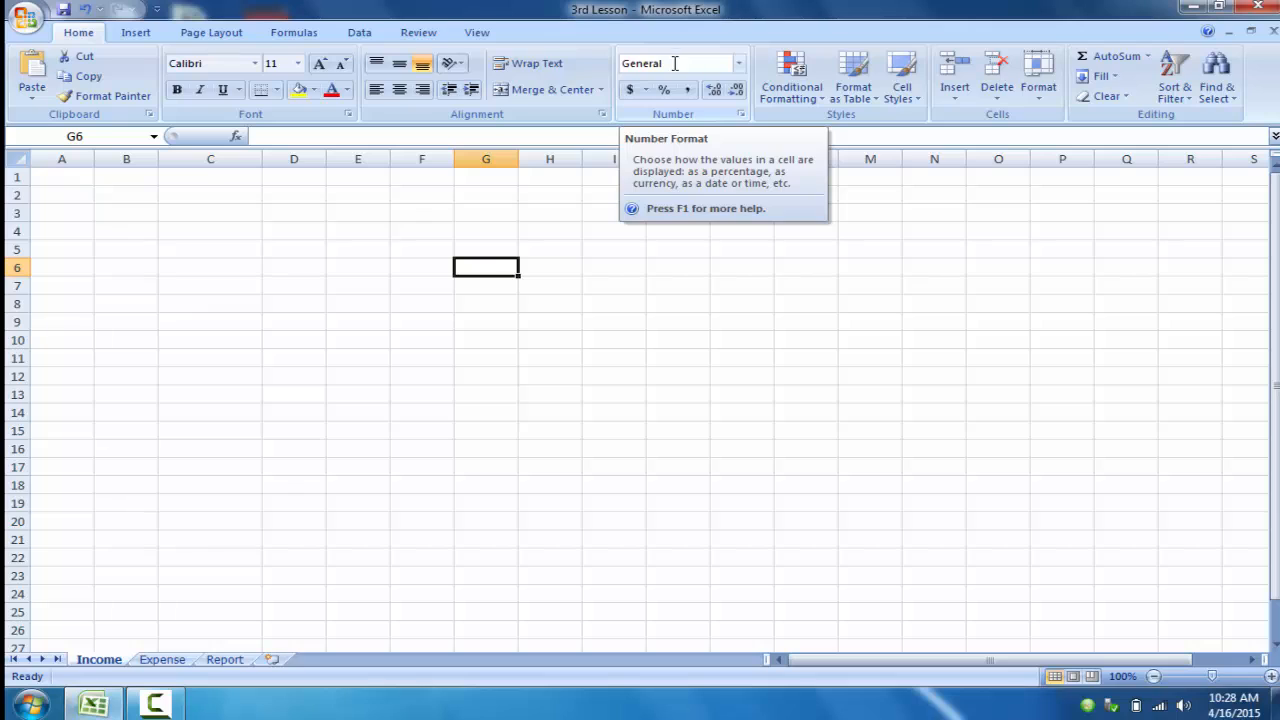
Step: Enter the text "excelbangla" in cell C6
click(242, 270)
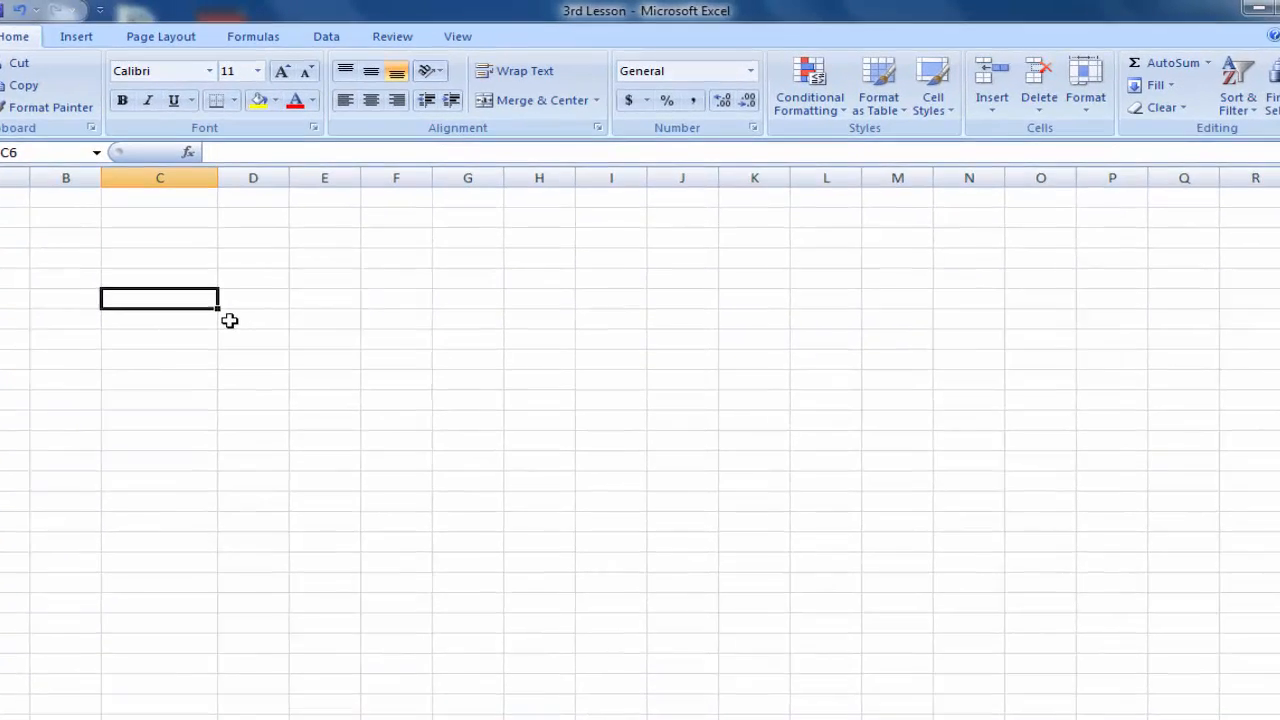
text(exce)
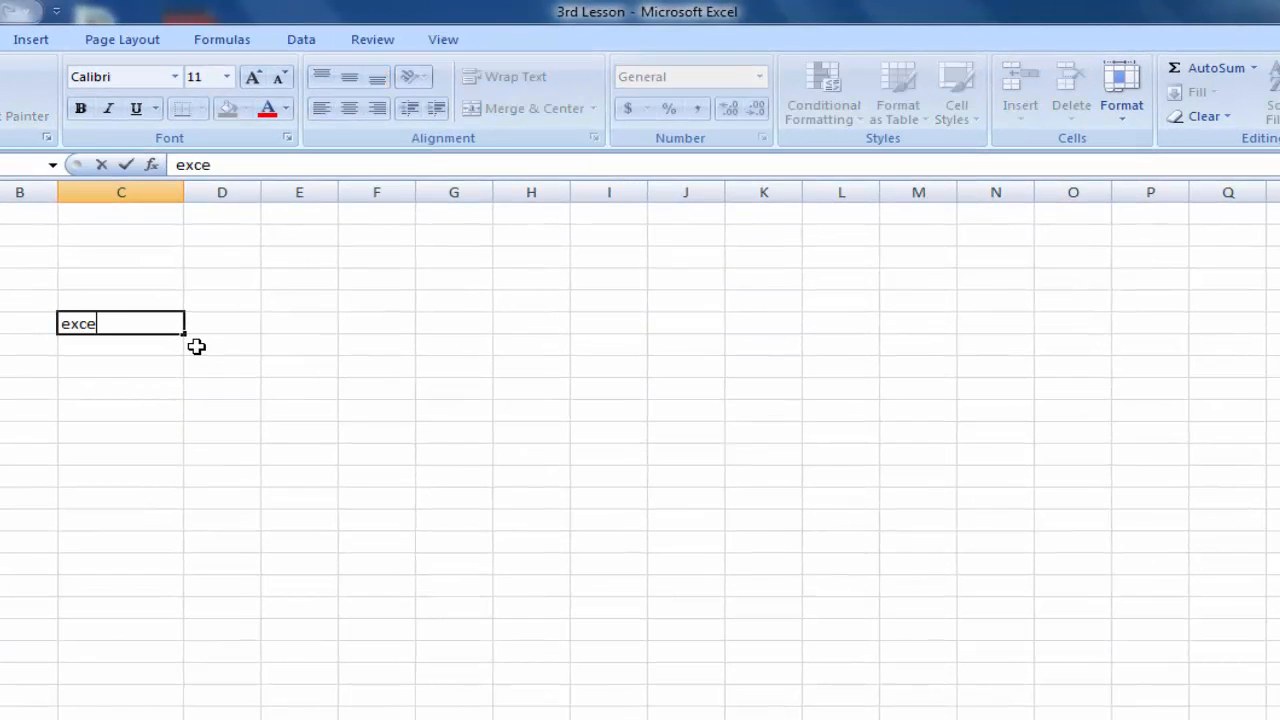
text(lbangla)
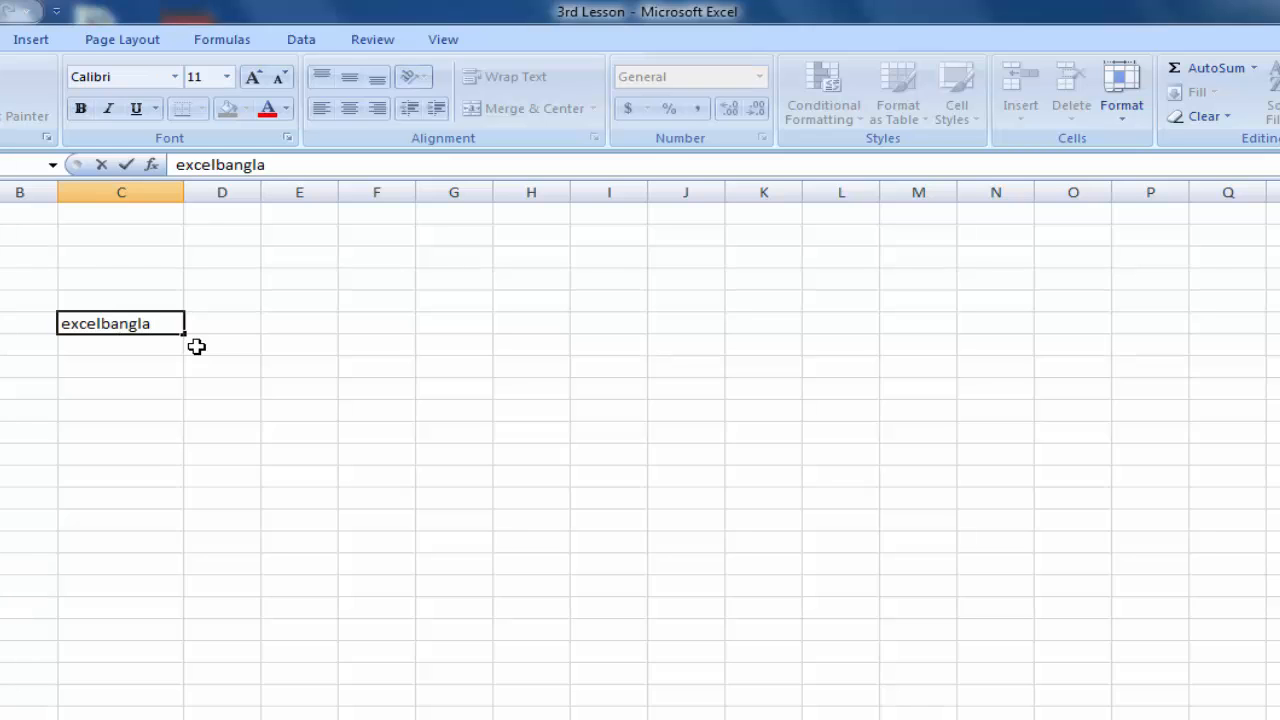
key(Return)
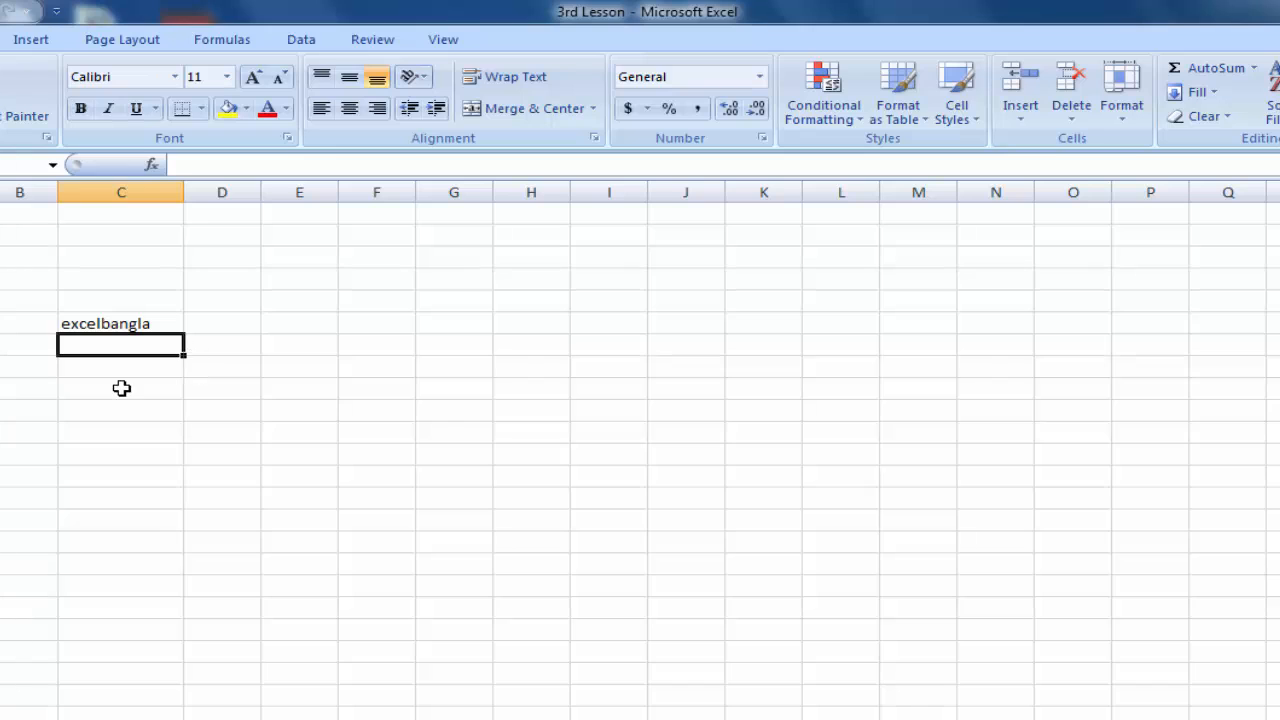
Step: Check how the General format treats the text in cell C6
click(121, 388)
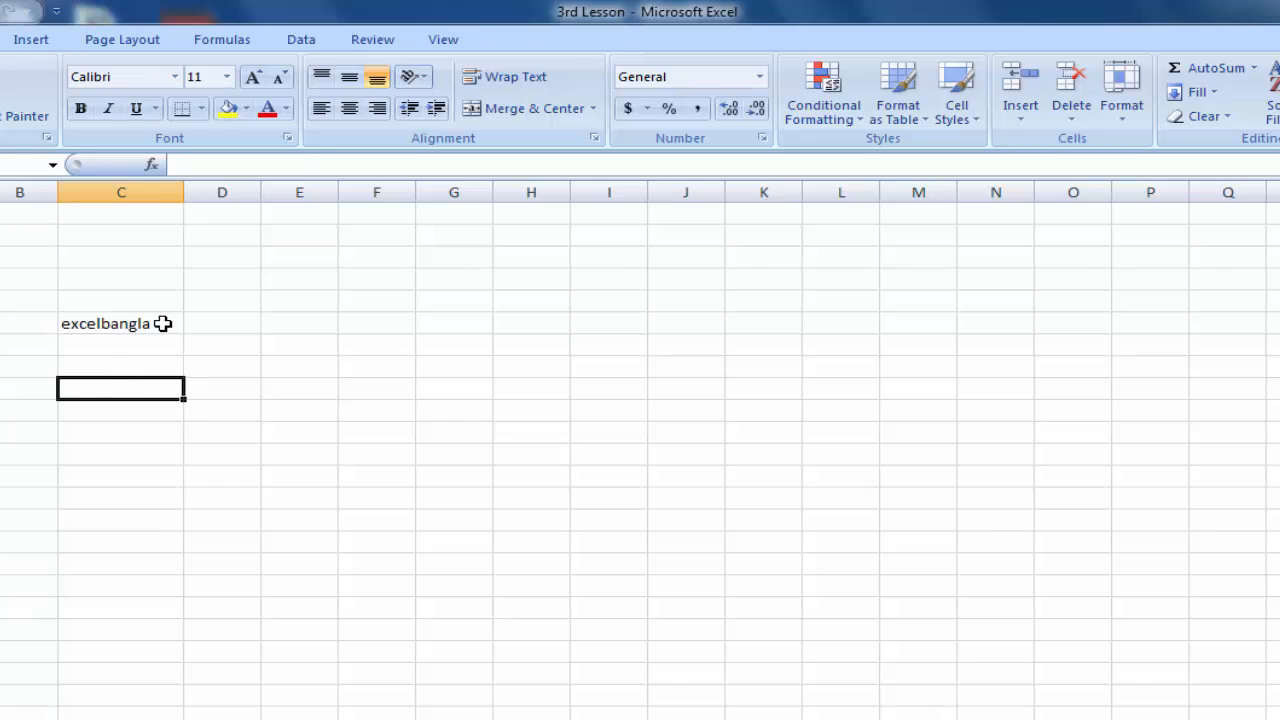
click(133, 318)
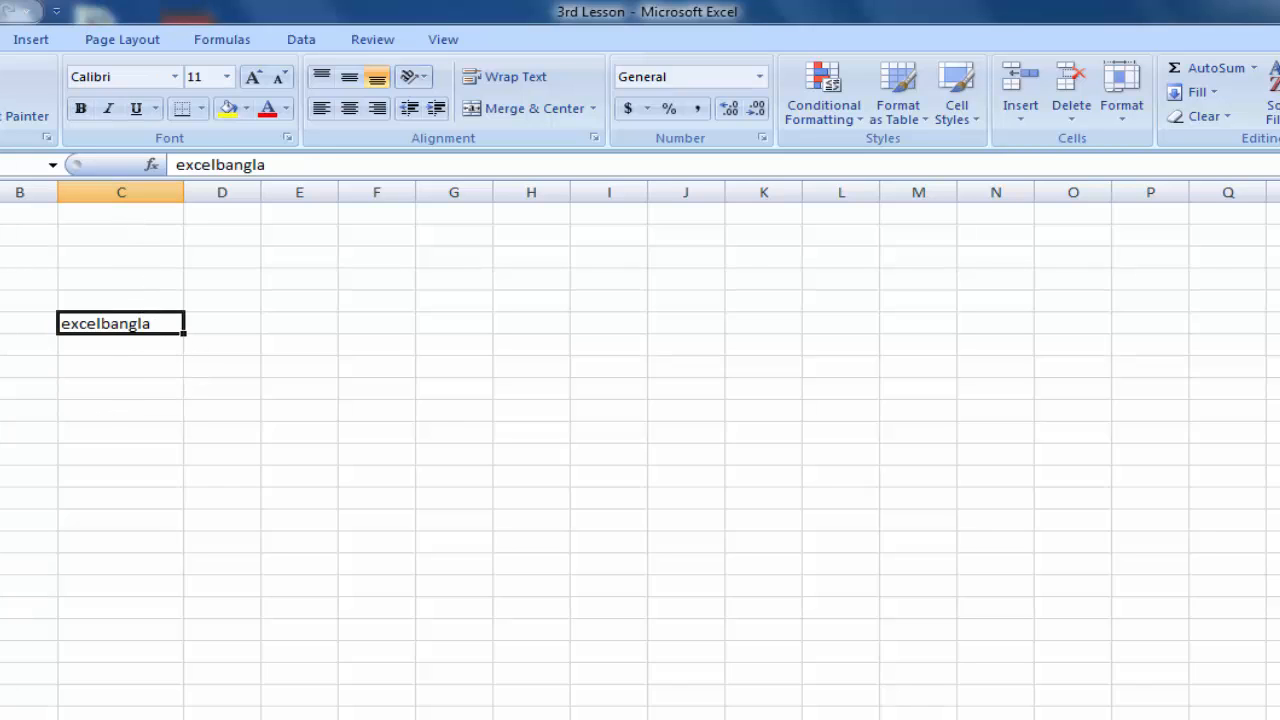
click(135, 372)
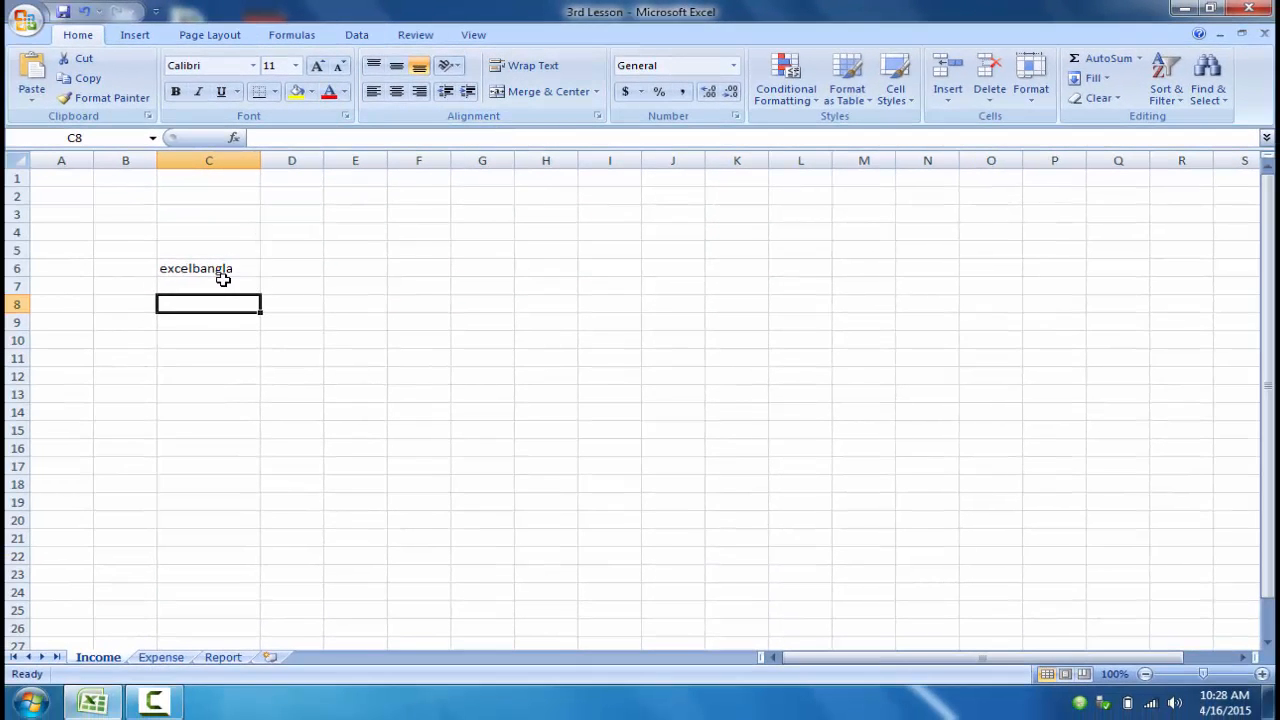
click(232, 268)
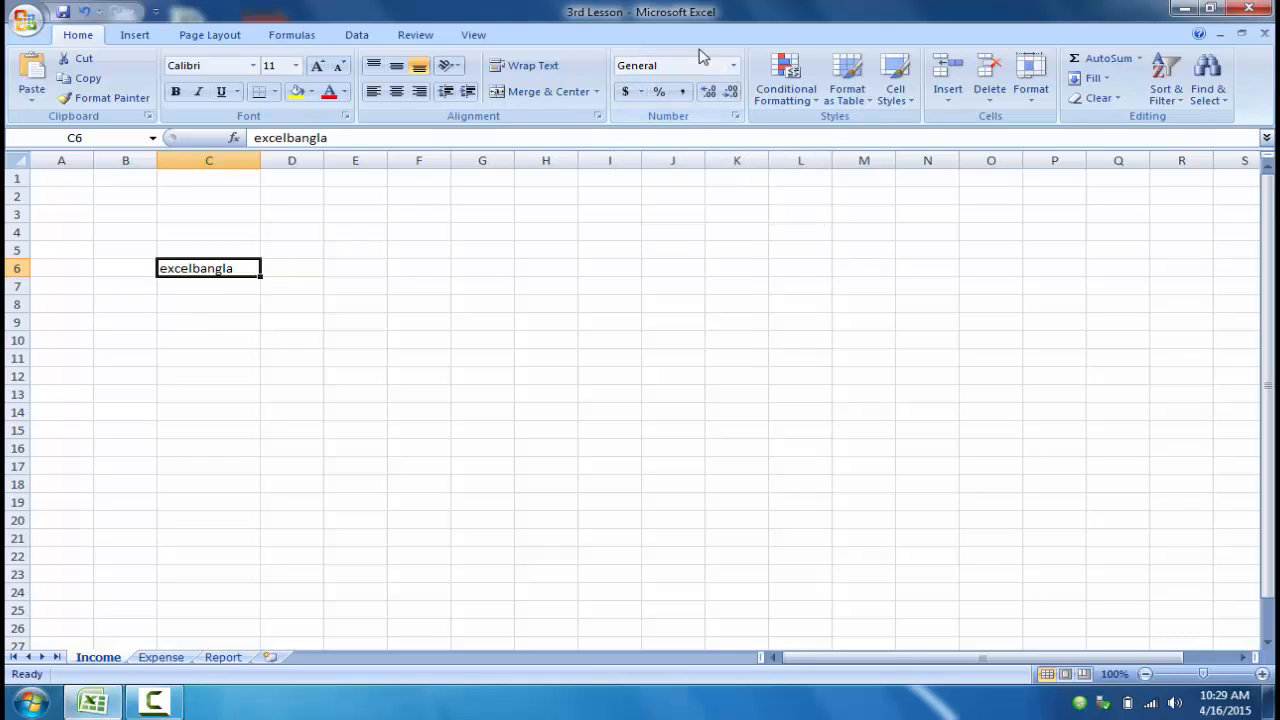
click(220, 289)
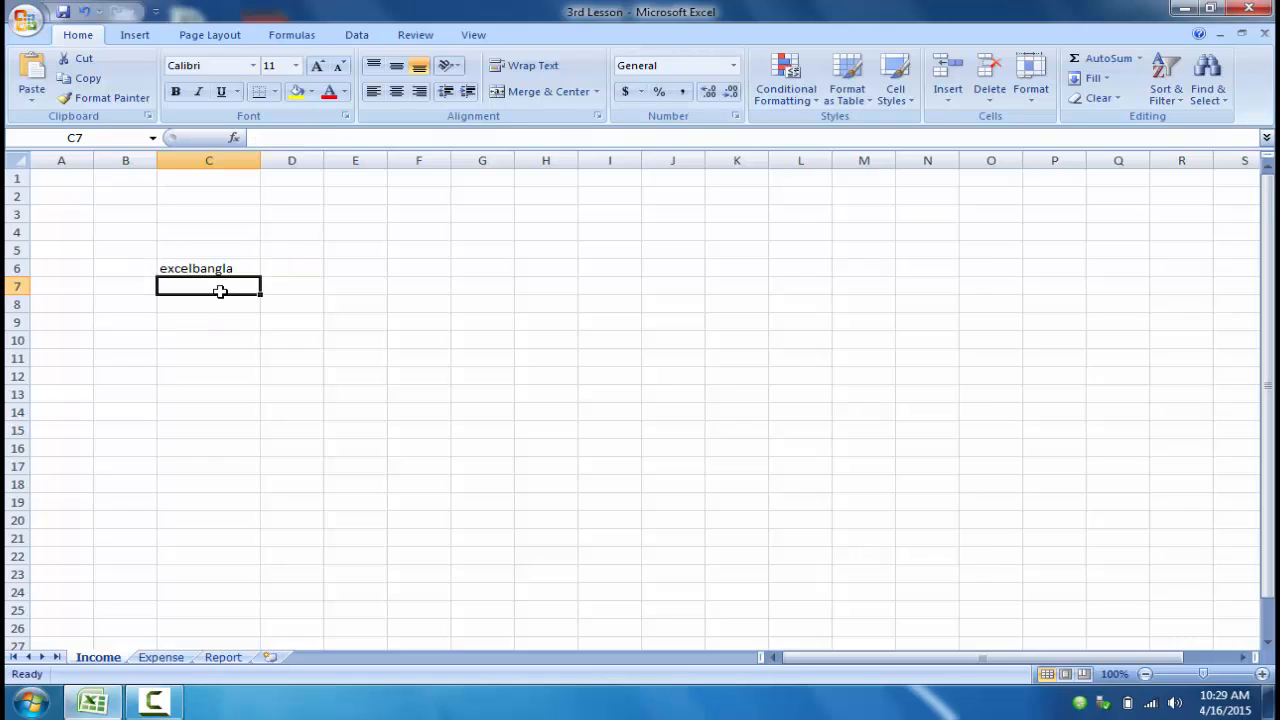
Step: Replace the text in cell C6 with the number 100 and select that cell again
click(228, 267)
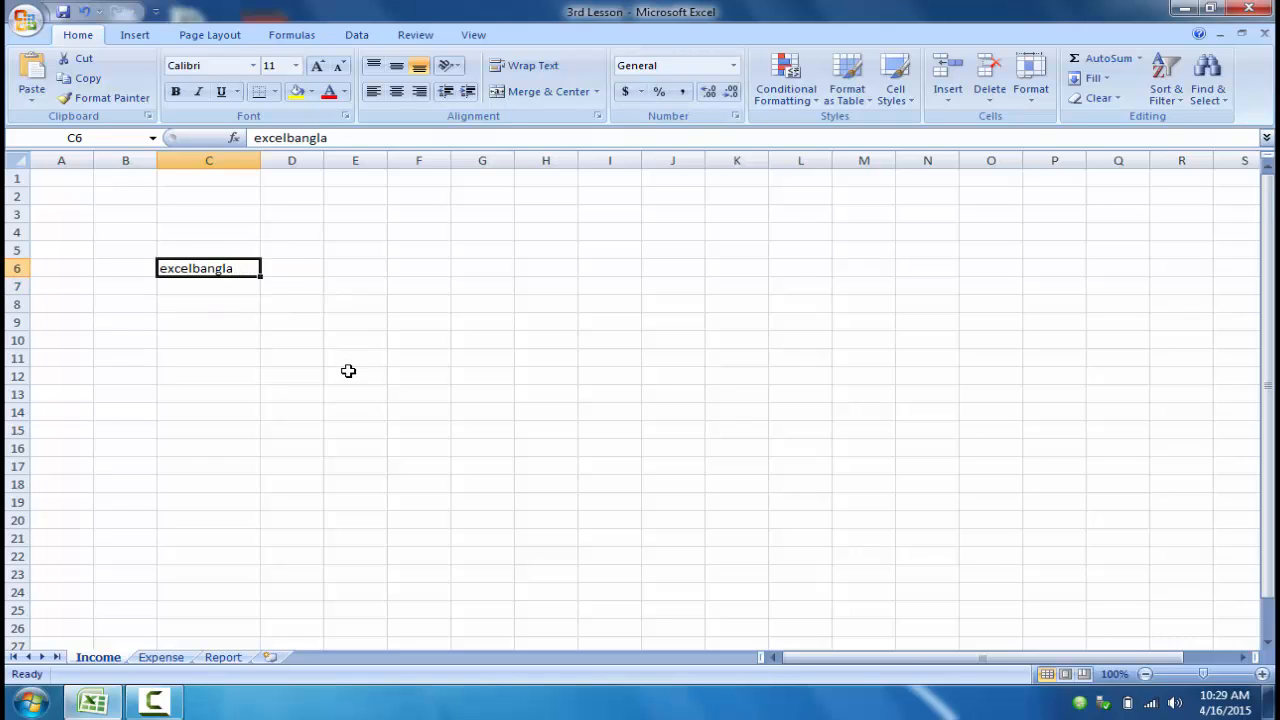
text(1)
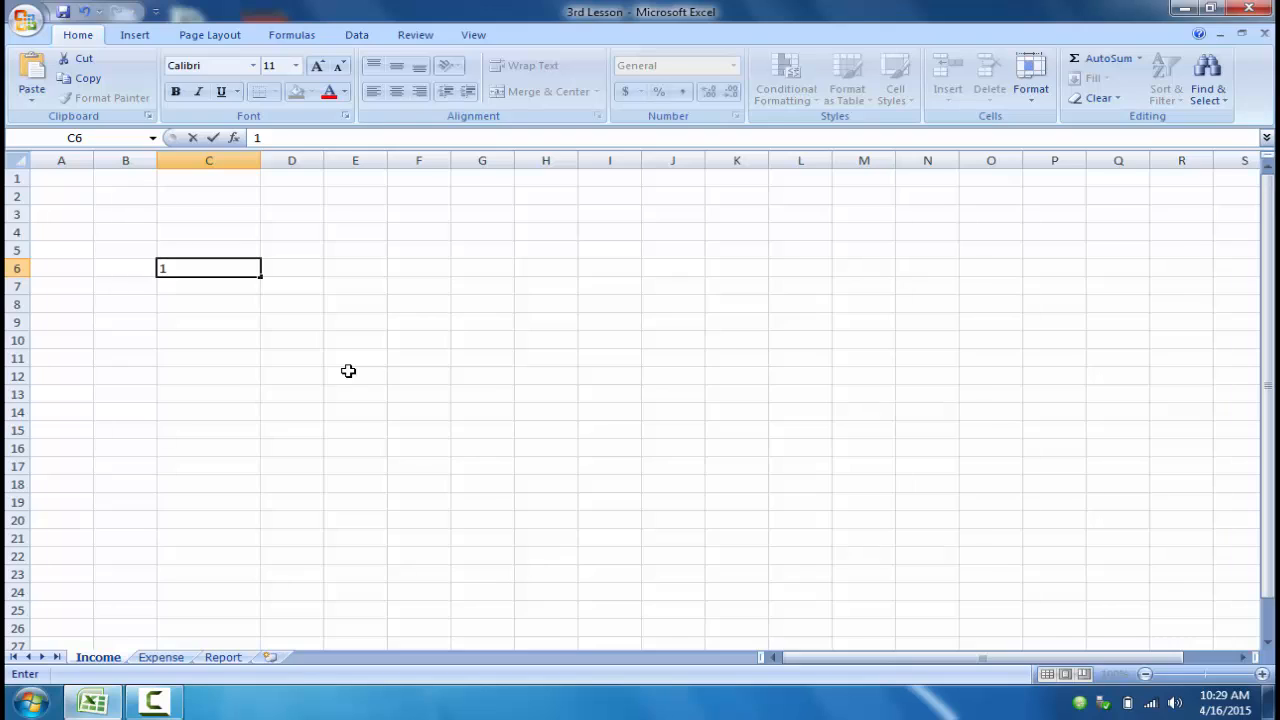
text(0)
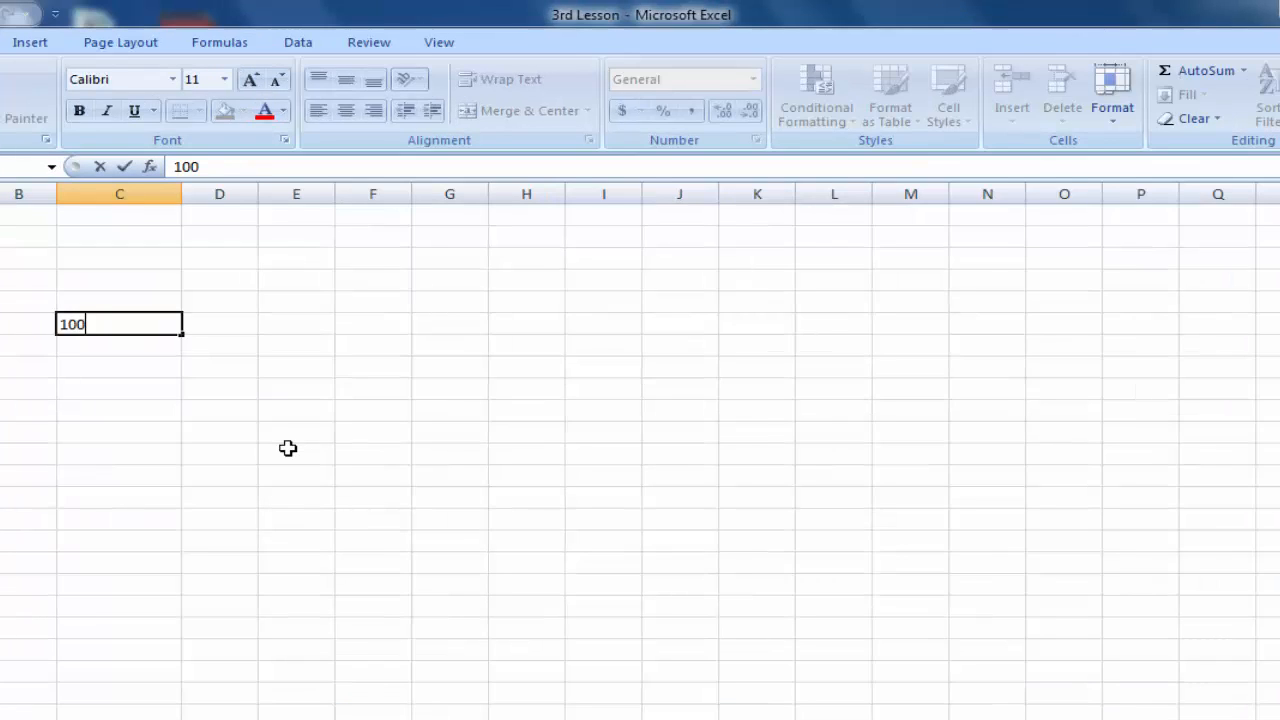
text(0)
key(Return)
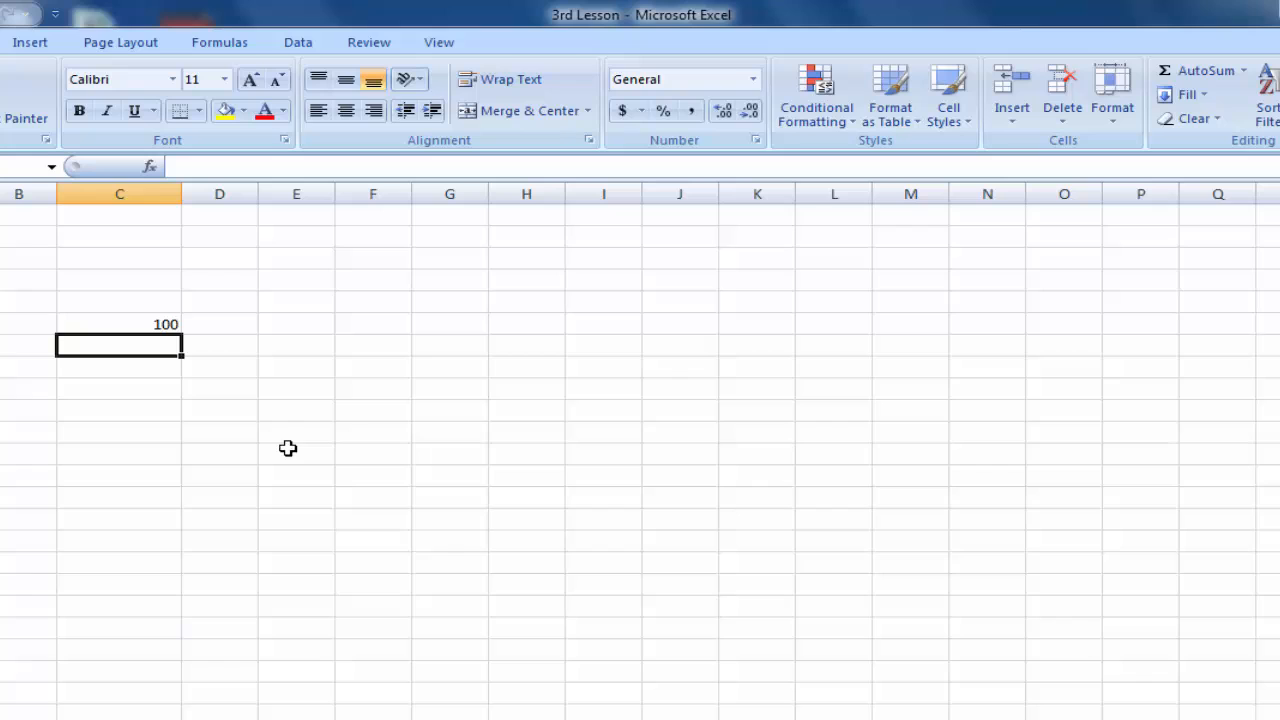
click(122, 325)
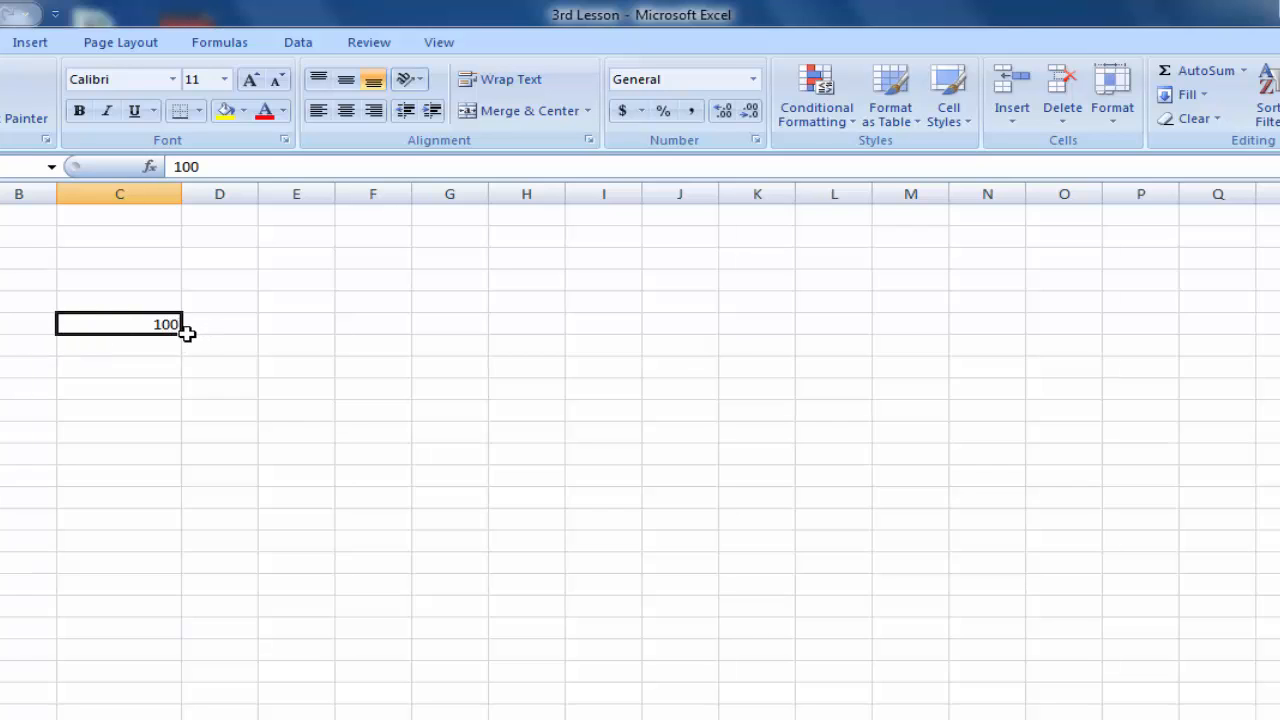
Step: Check which number format applies to the value 100 in cell C6
click(128, 347)
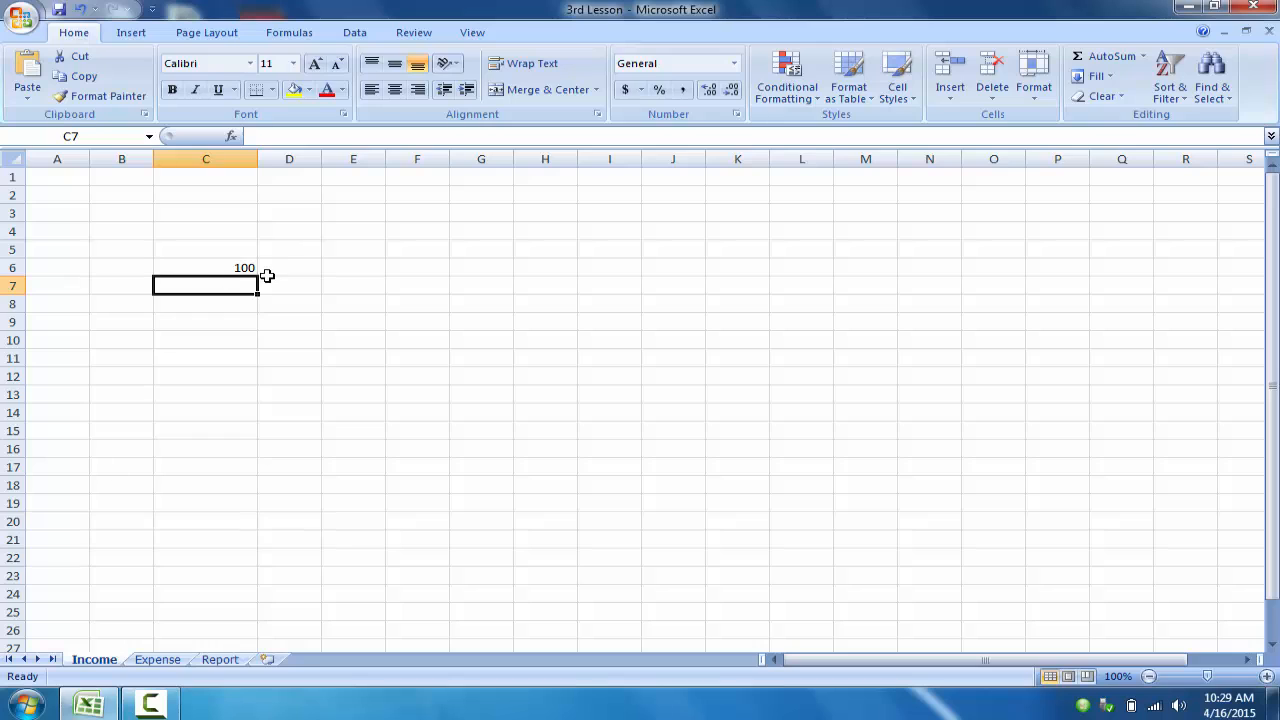
click(196, 272)
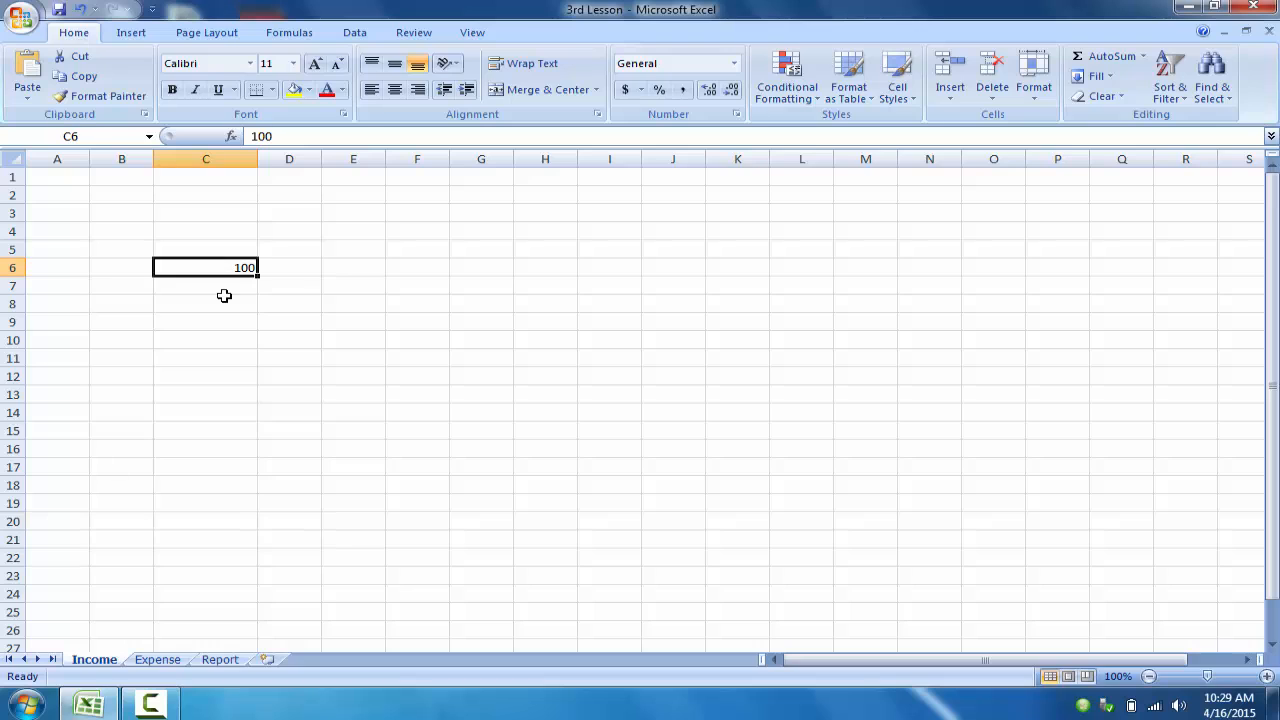
click(223, 297)
click(222, 272)
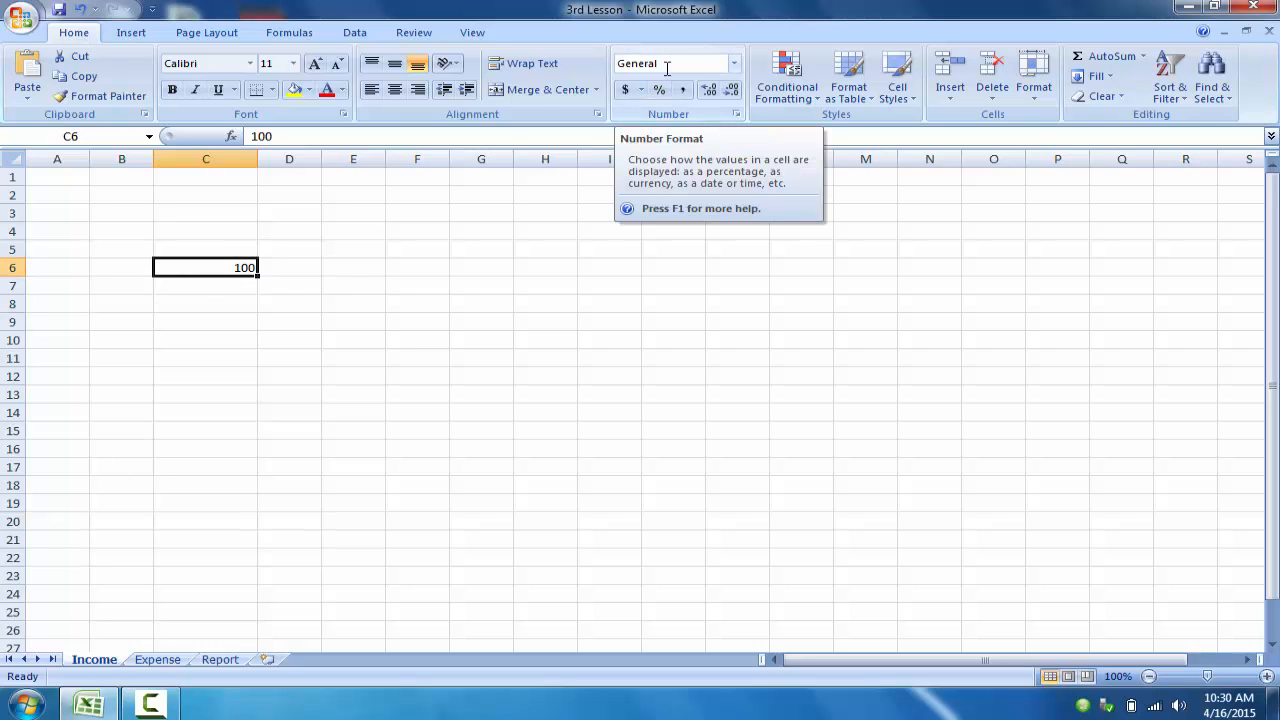
Step: Enter the heading "General" in cell C5, above the value 100
click(219, 247)
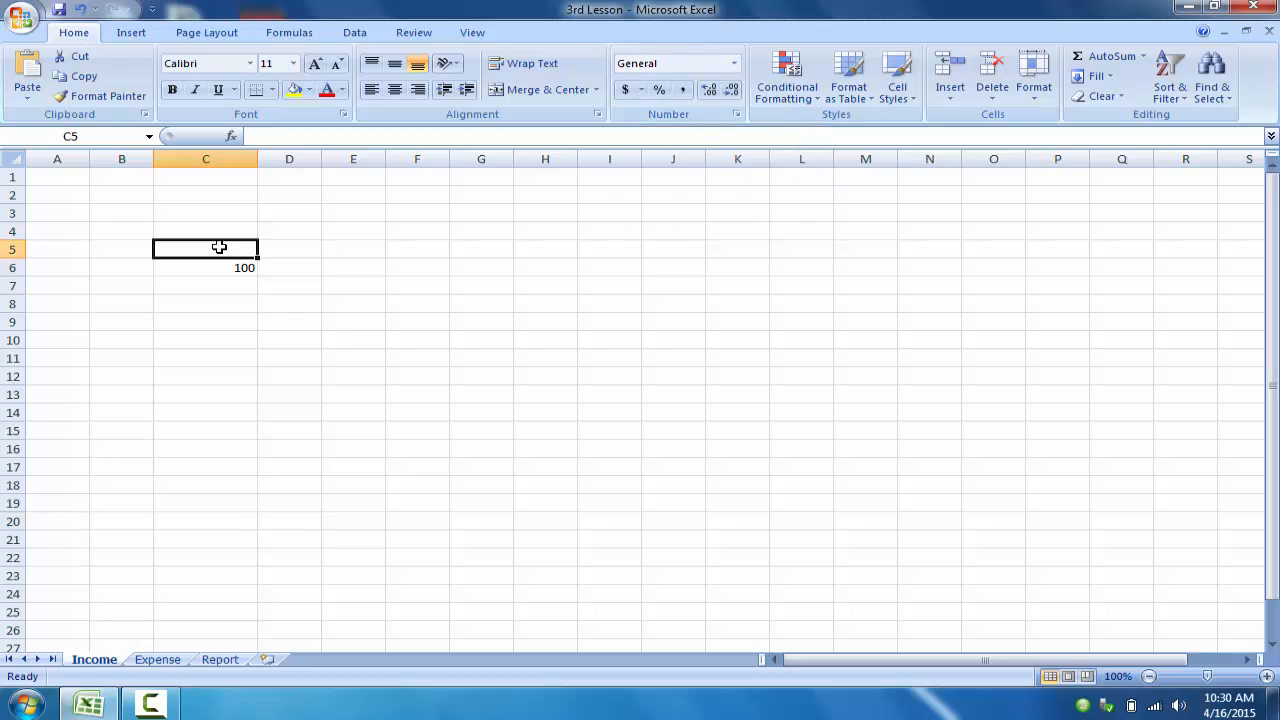
text(Ge)
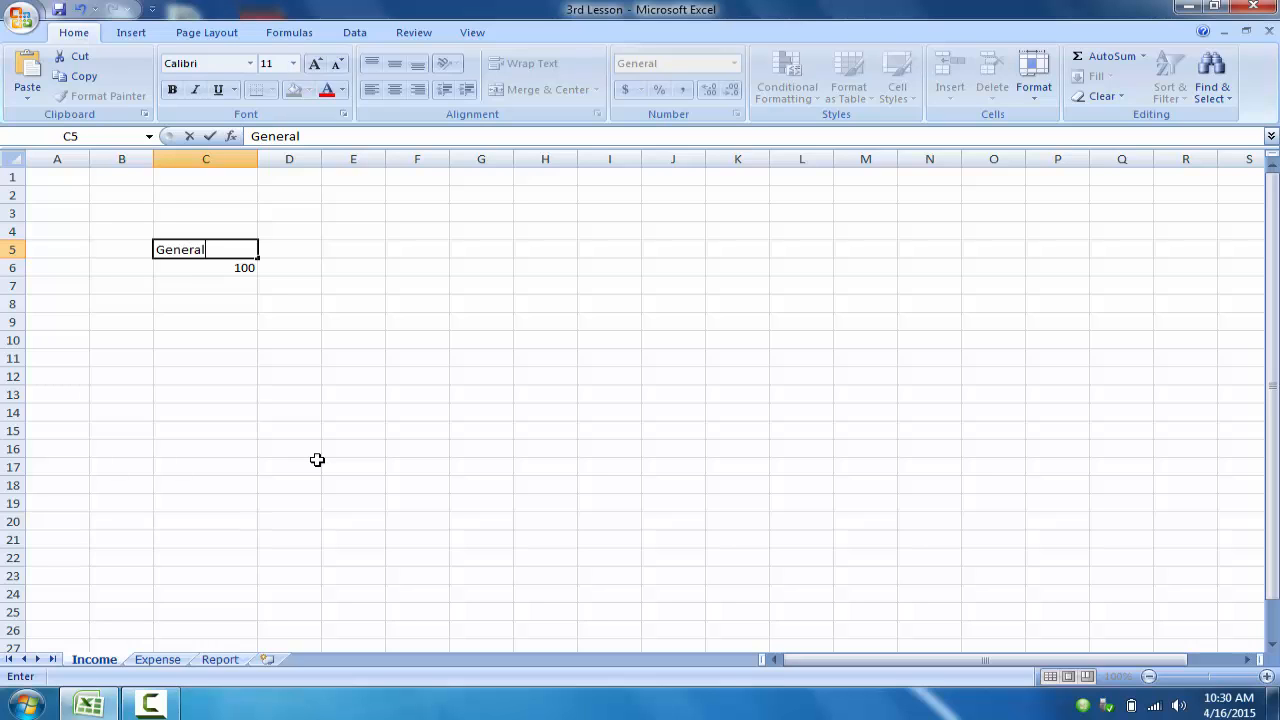
text(neral)
click(231, 264)
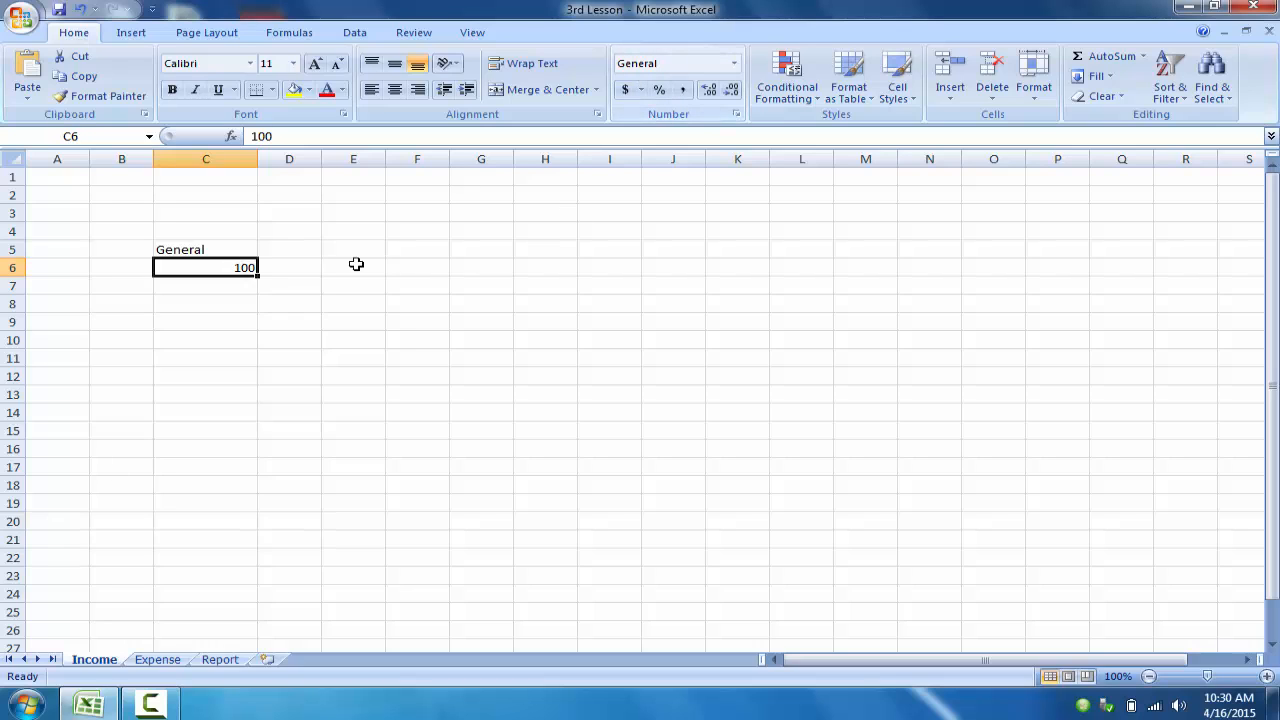
Step: Apply the Number format to the empty cell D6 and compare its format with that of cell C6
click(299, 268)
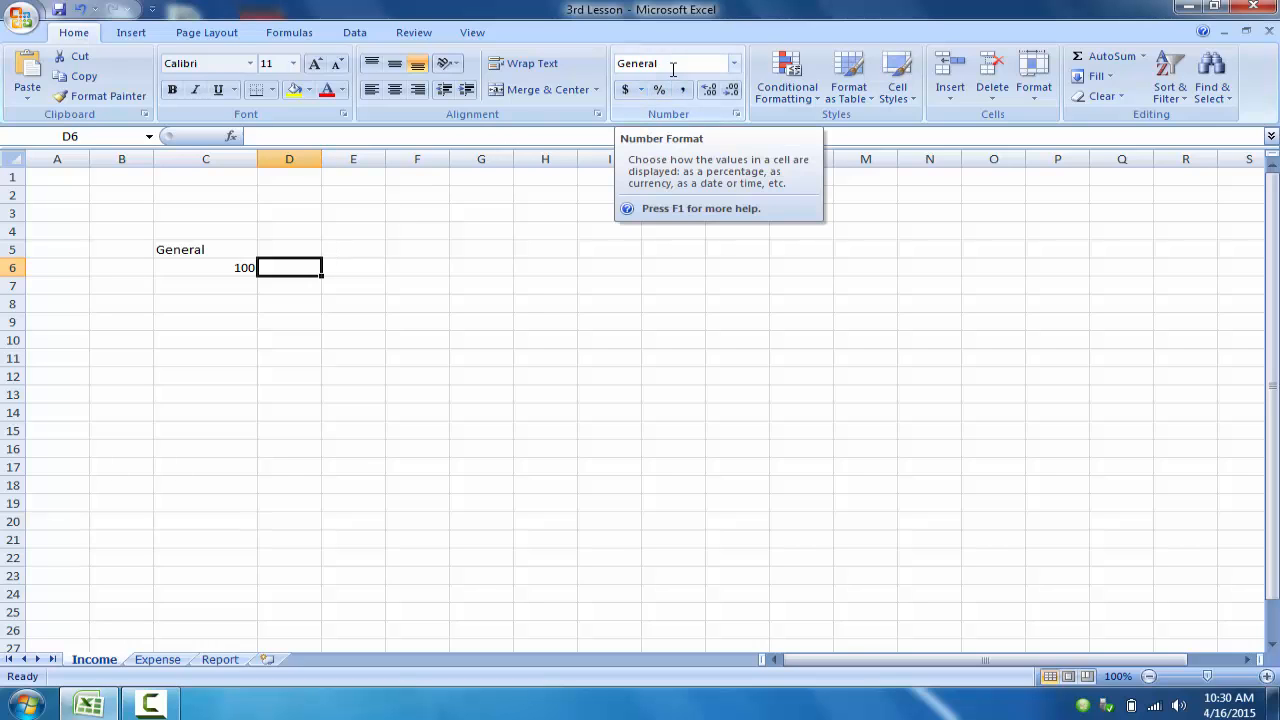
click(735, 64)
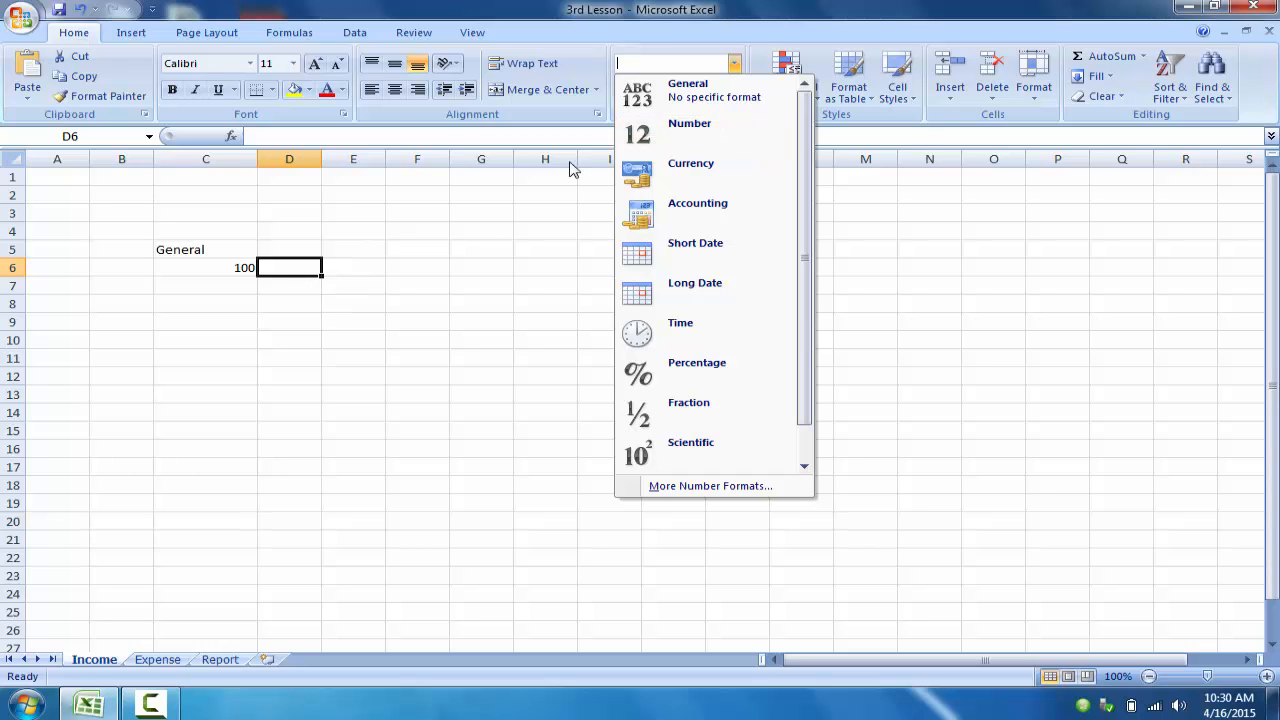
click(736, 63)
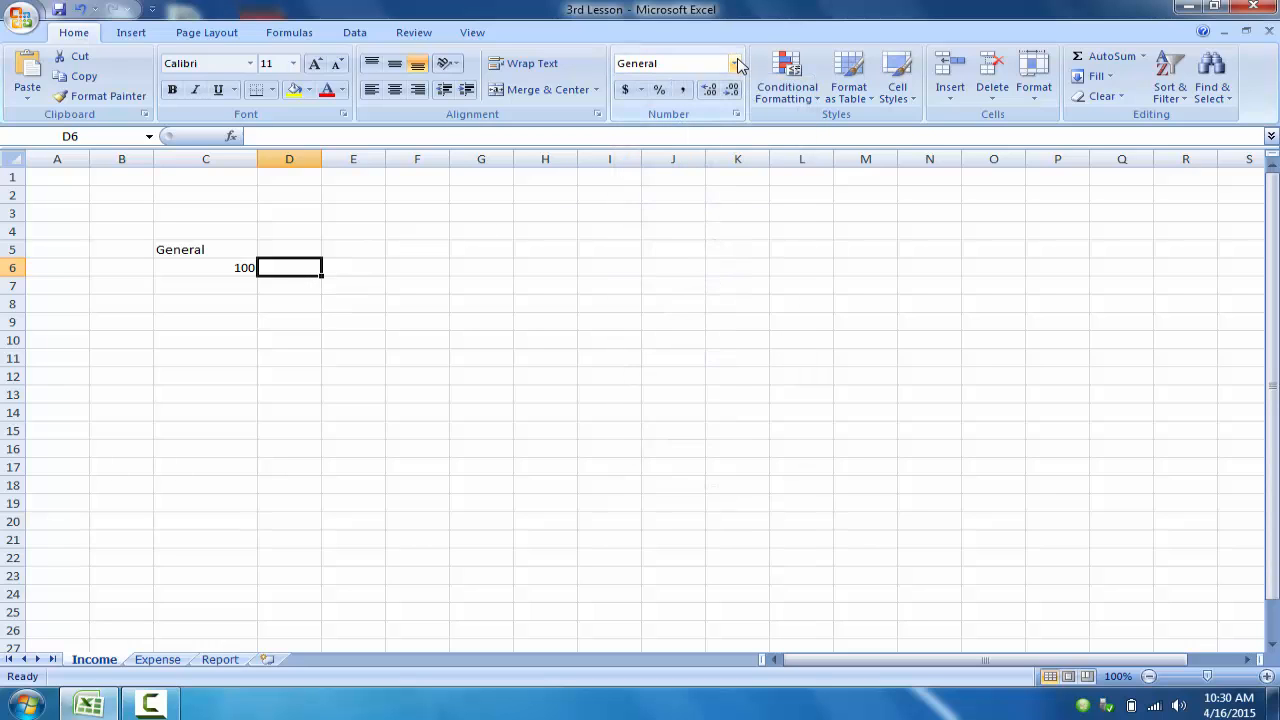
click(736, 63)
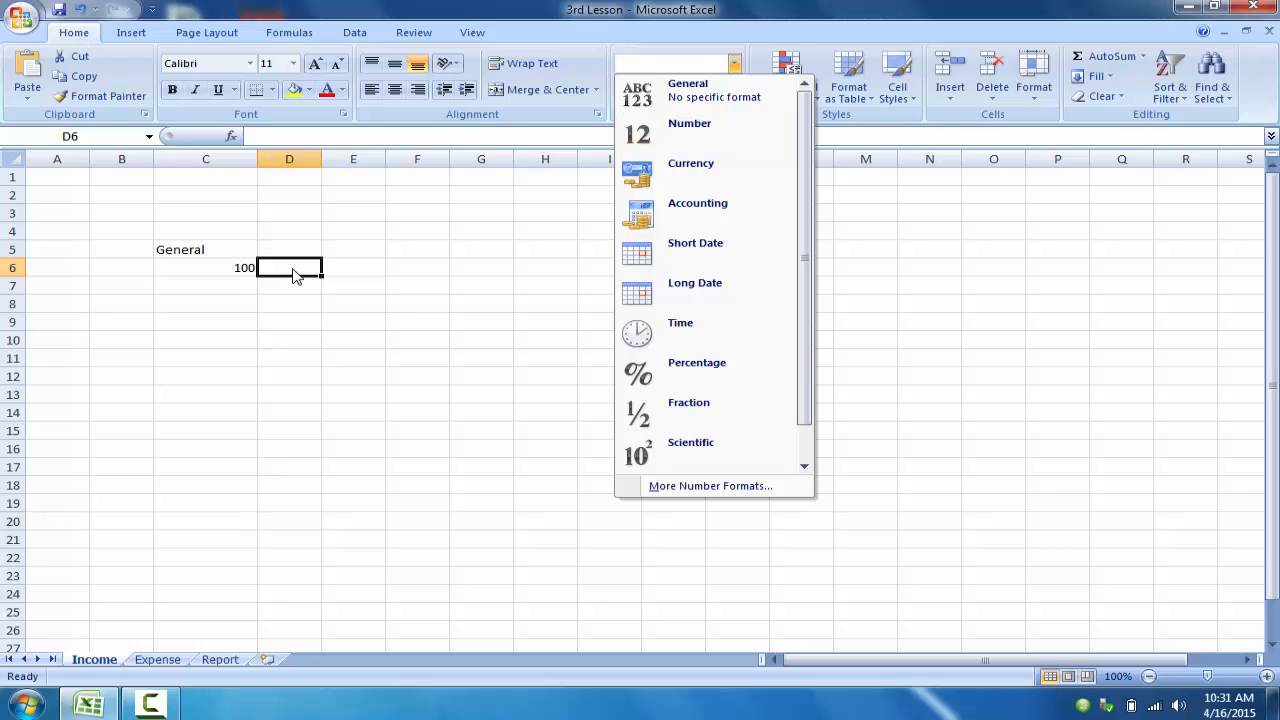
click(688, 138)
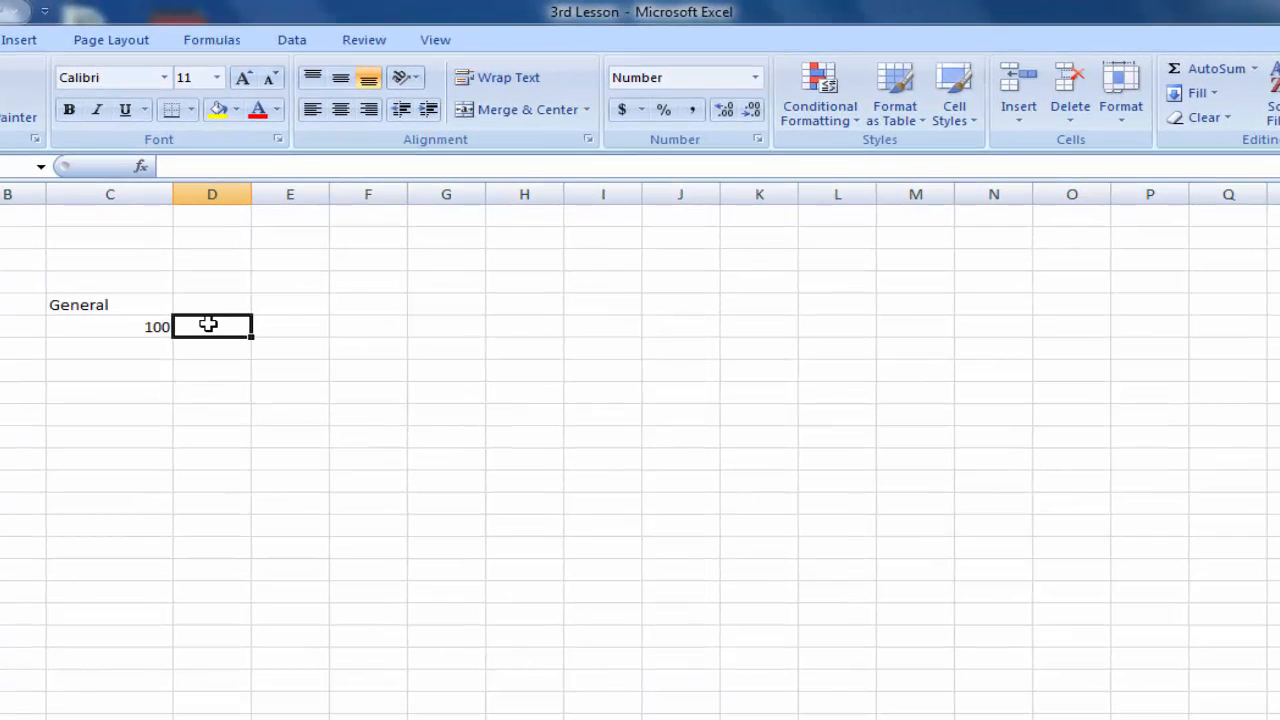
click(118, 329)
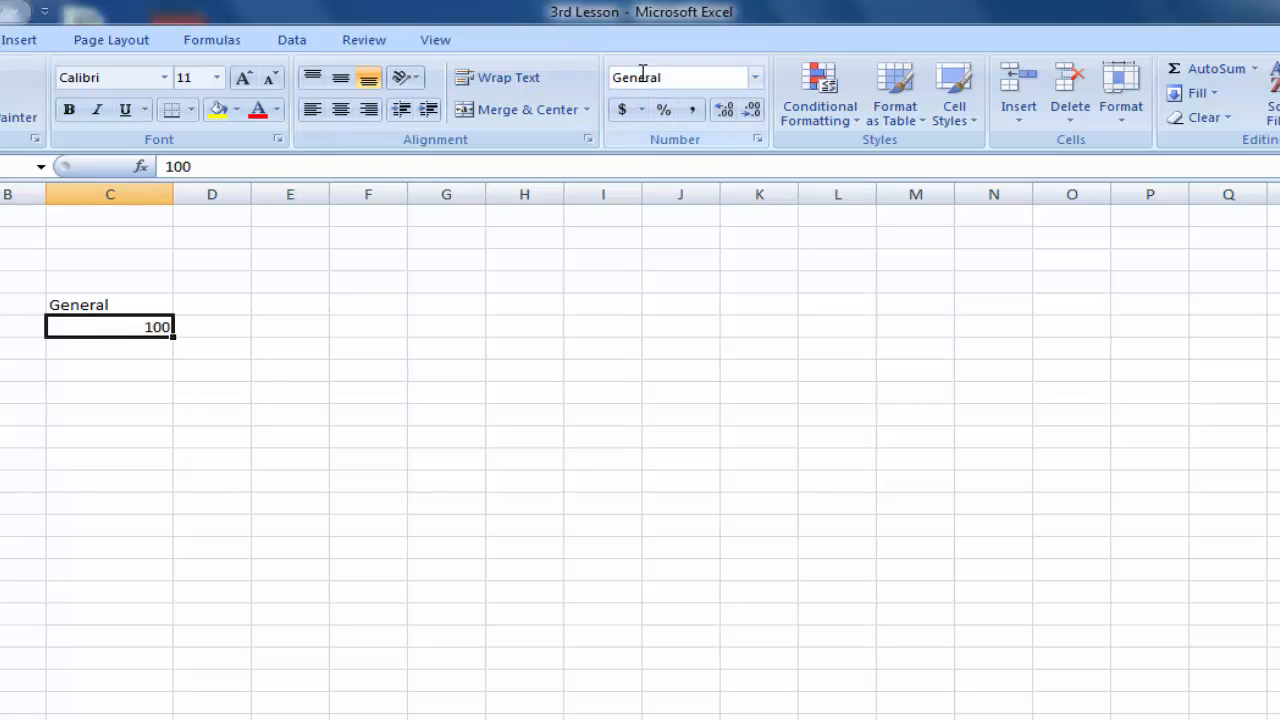
click(218, 326)
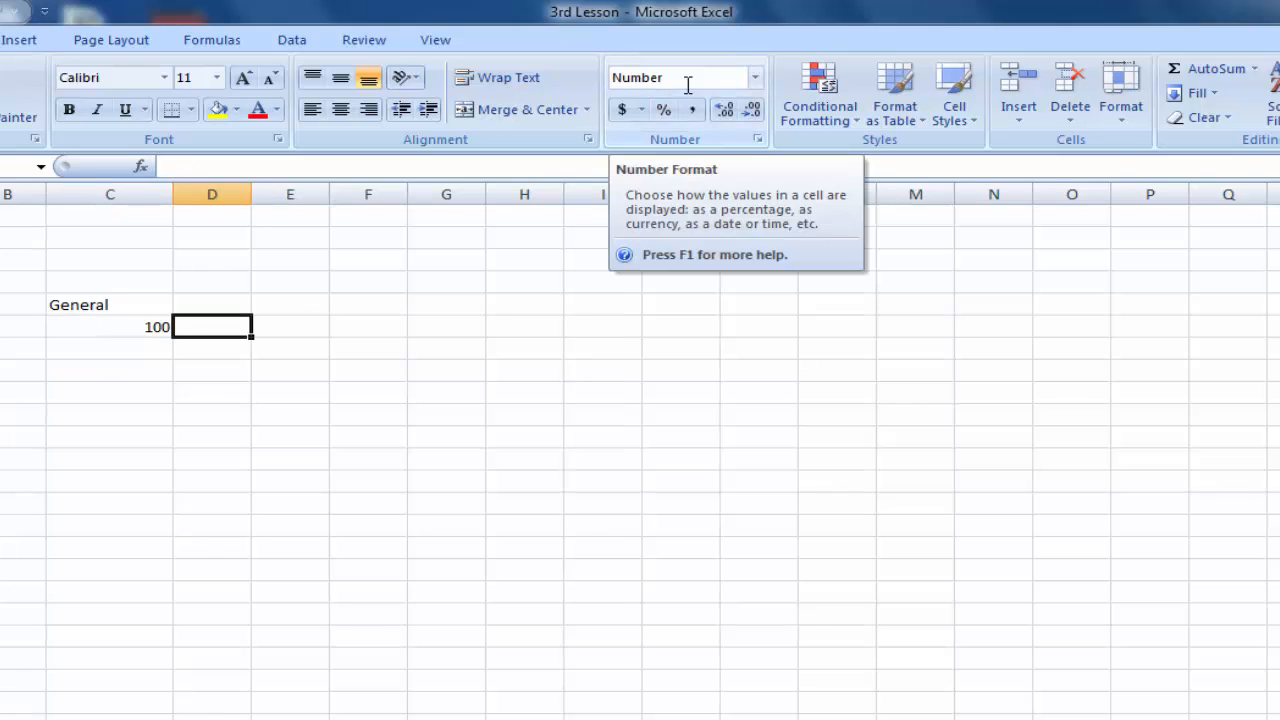
Step: Enter the heading "Number" in cell D5 and the value 100 in cell D6 below it
click(229, 304)
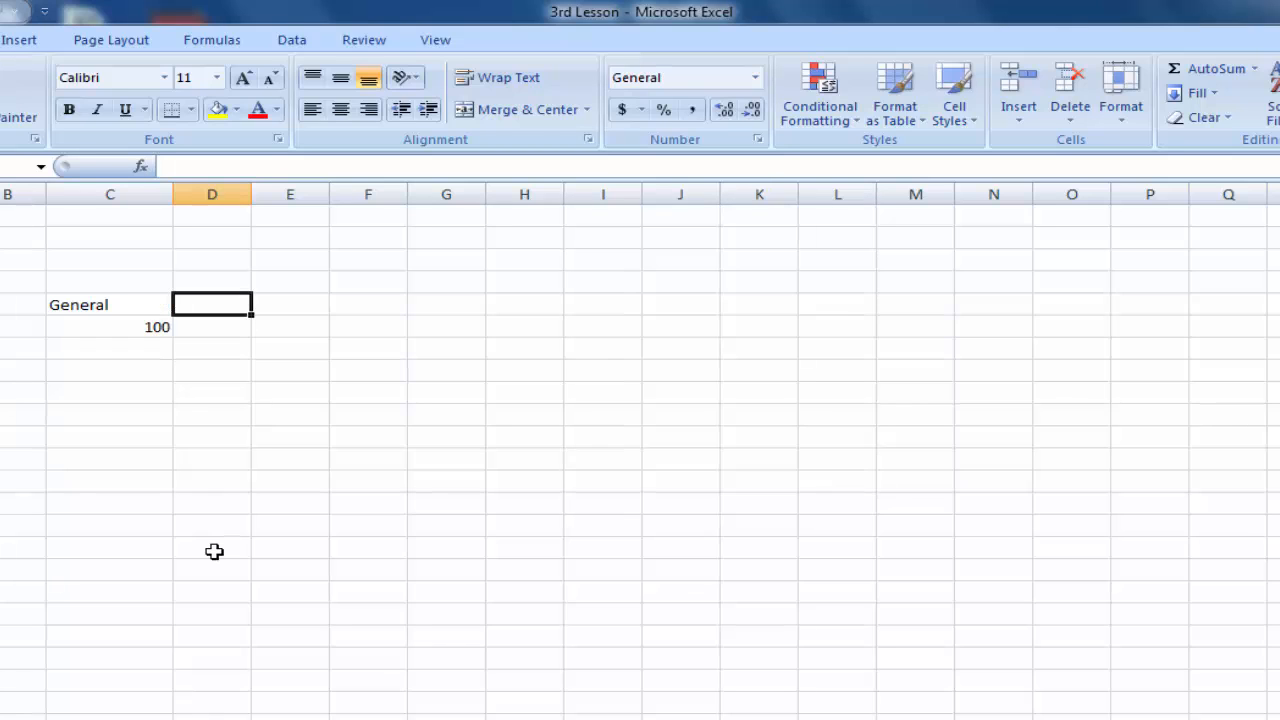
text(Number)
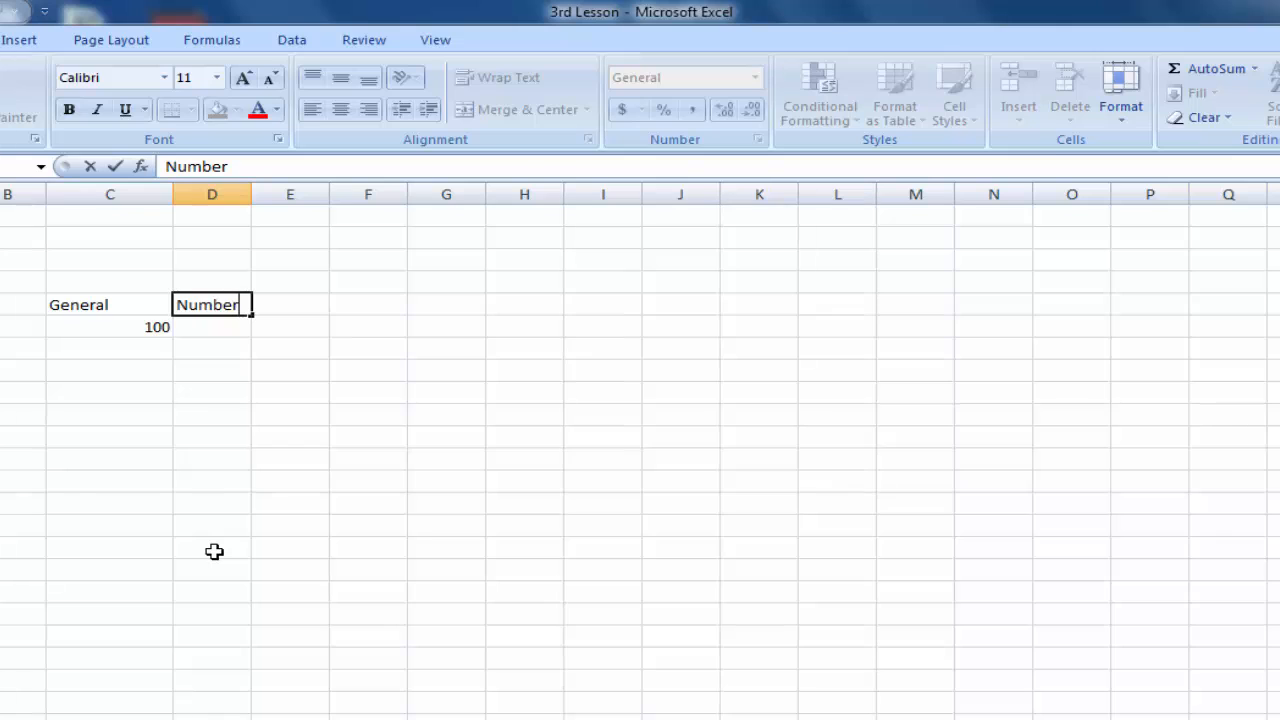
click(223, 334)
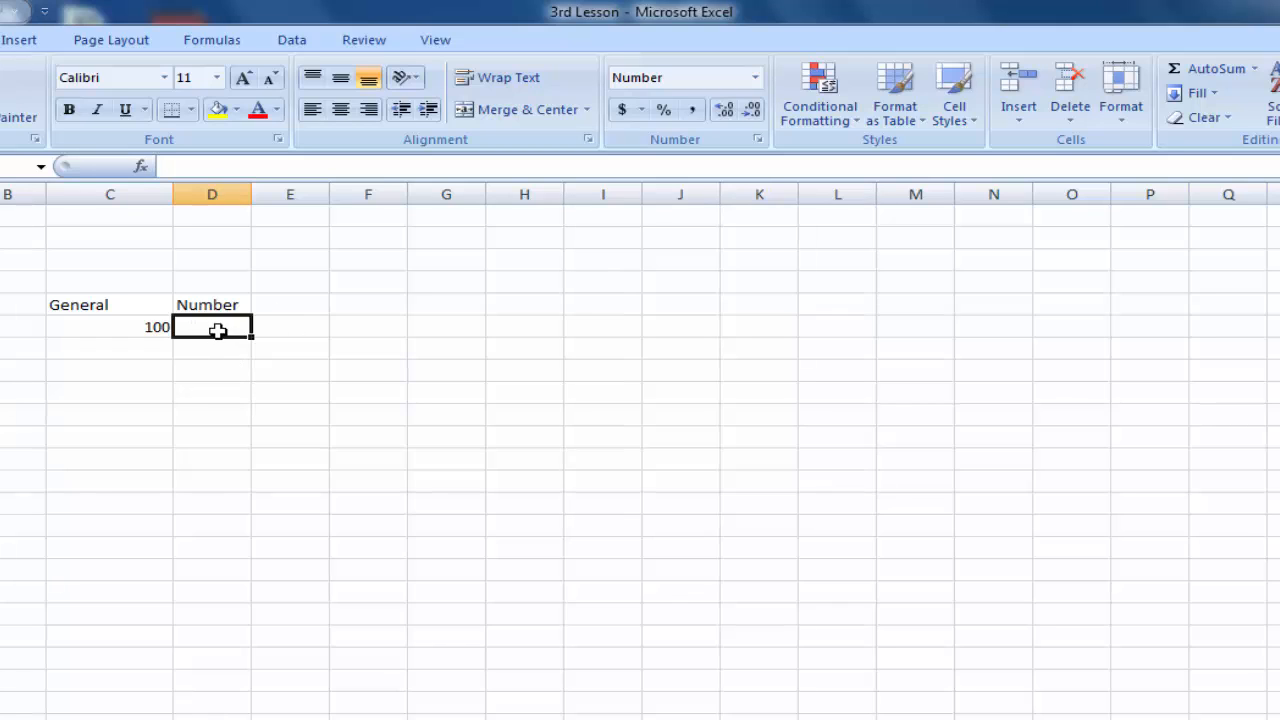
text(1)
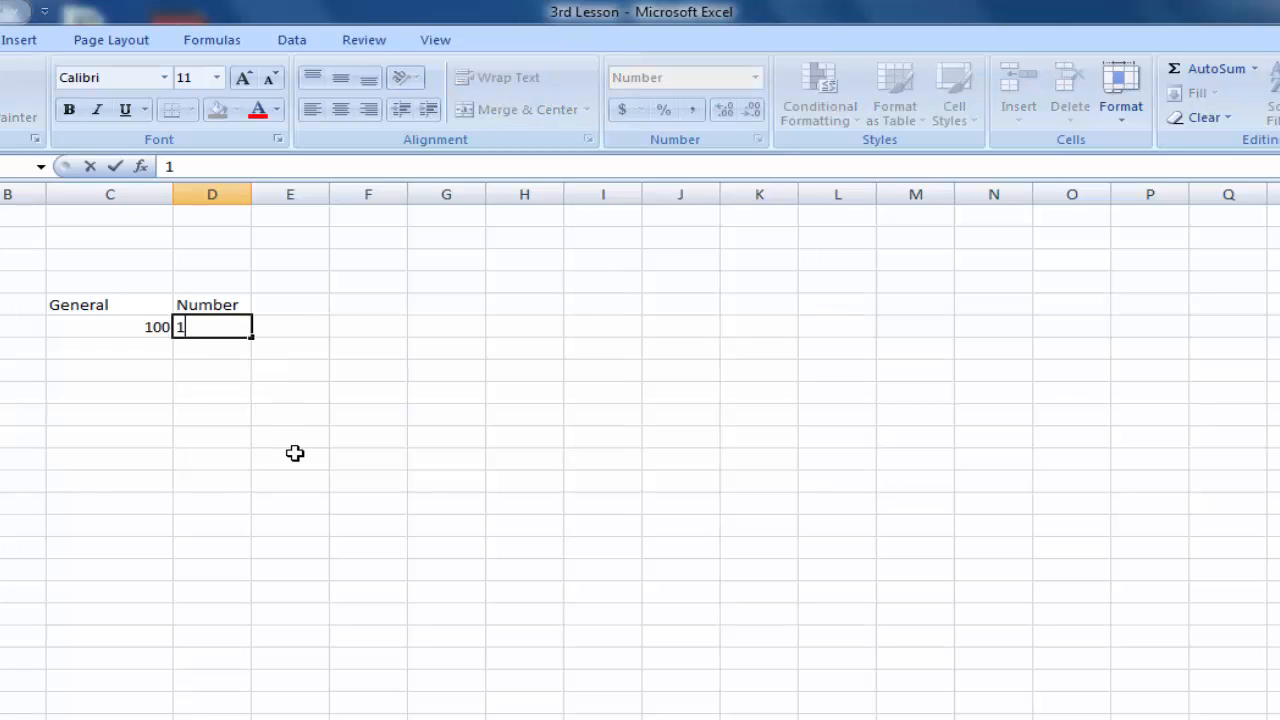
text(00)
key(Return)
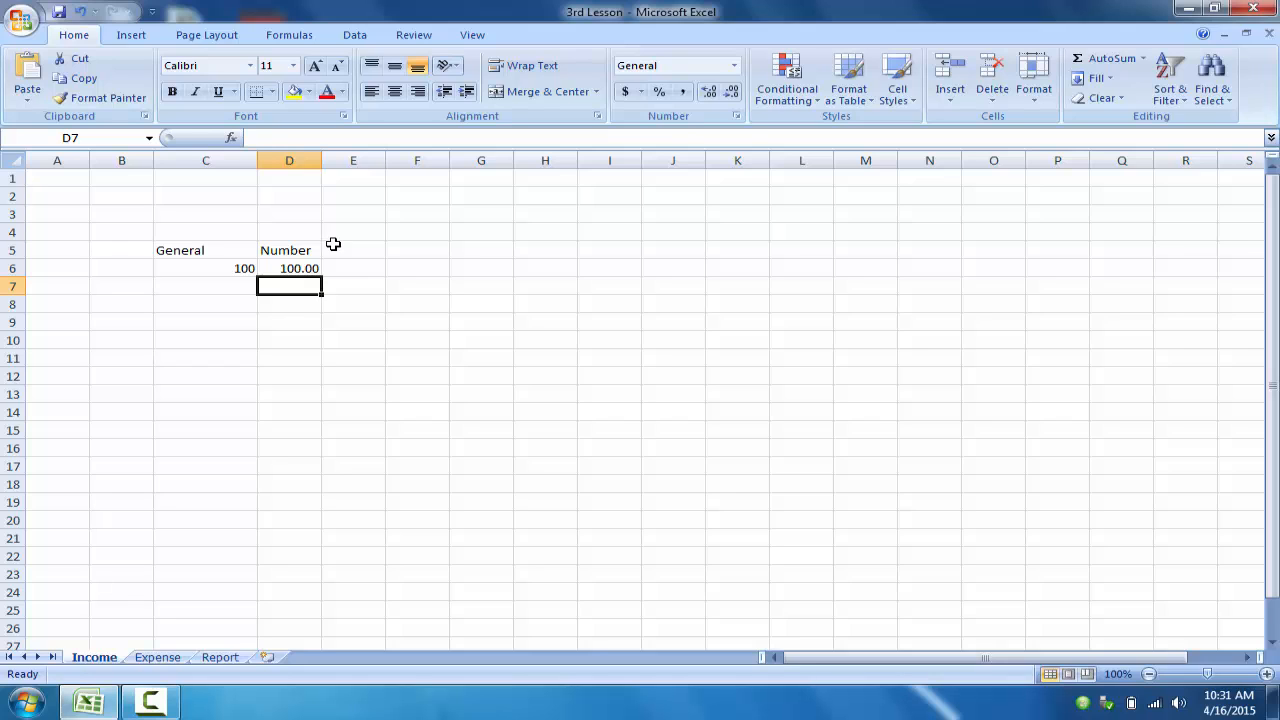
Step: Replace the value in cell D6 with 100.75 and check how the Number format displays it
click(291, 269)
text(1)
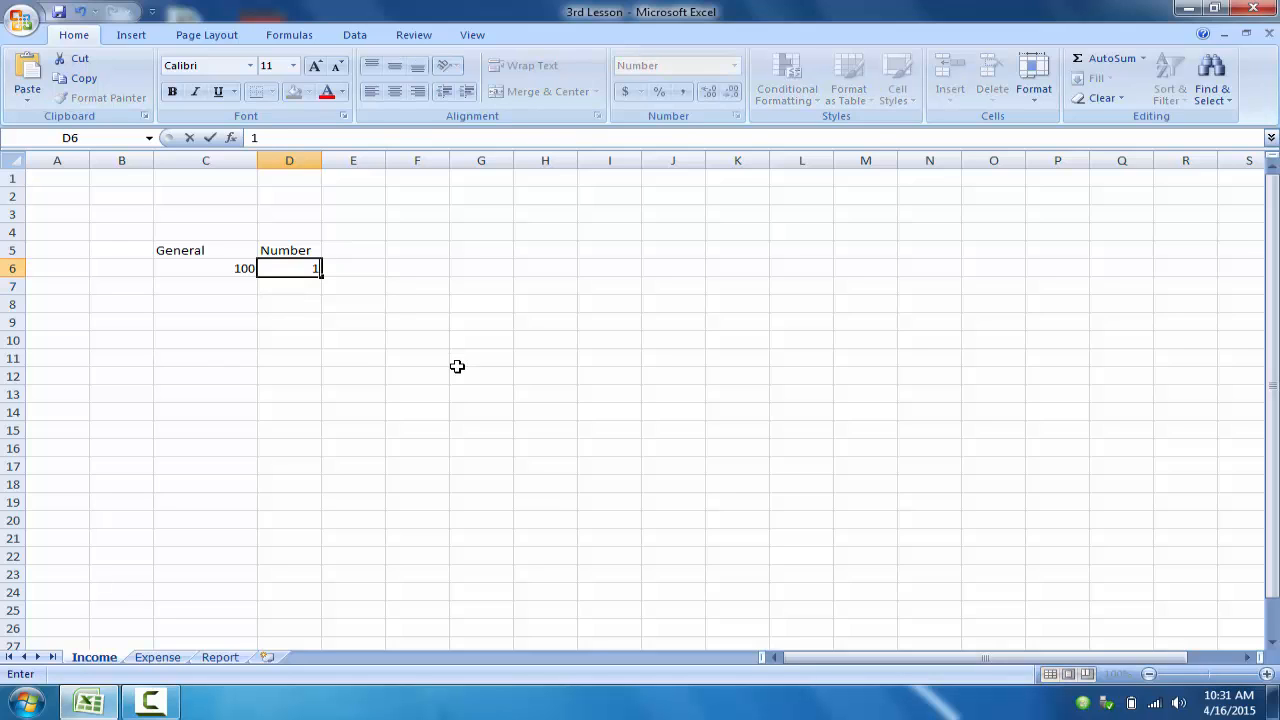
text(00.75)
key(Return)
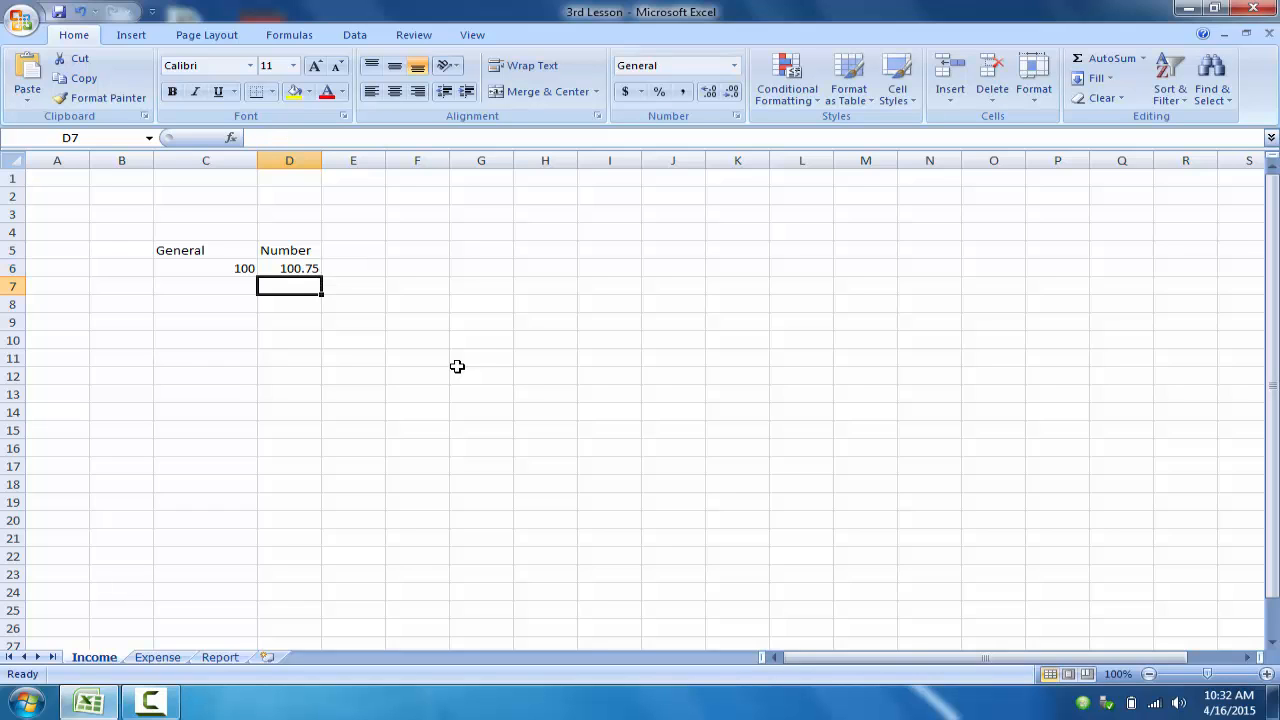
click(297, 270)
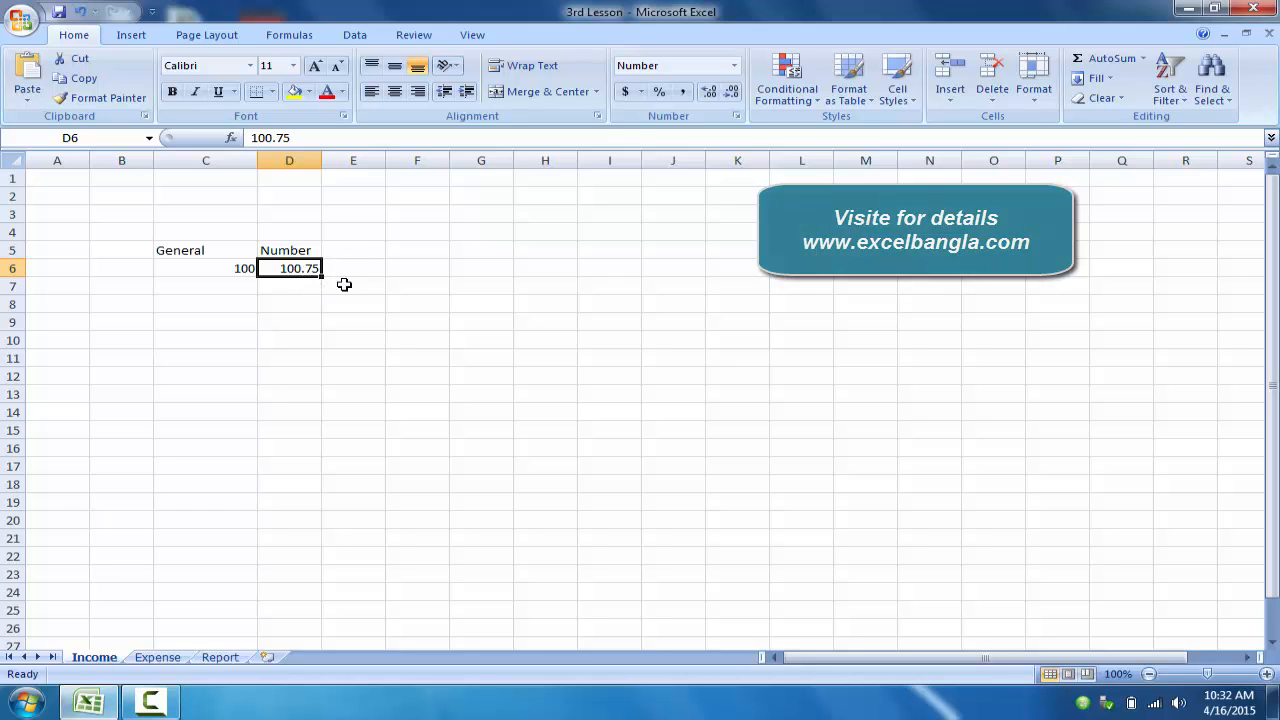
click(294, 287)
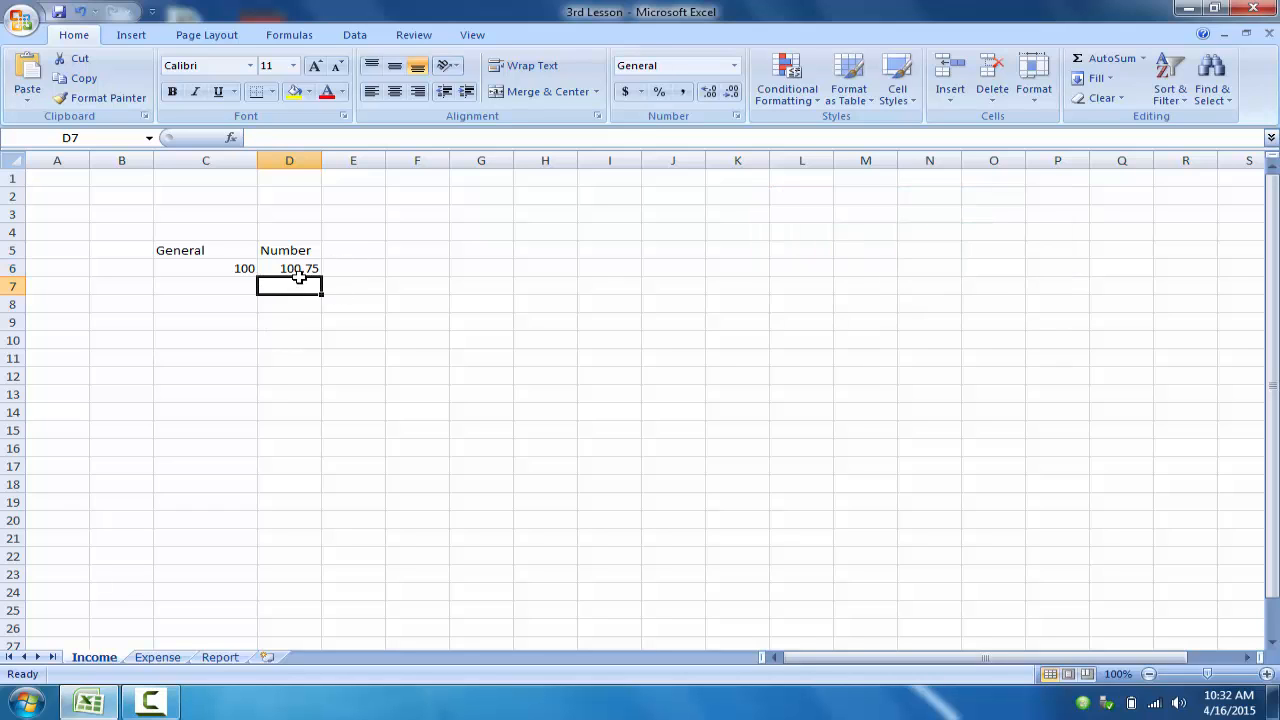
Step: Replace the value in cell D6 with 100.757 to test the rounding of a third decimal
click(307, 267)
text(1)
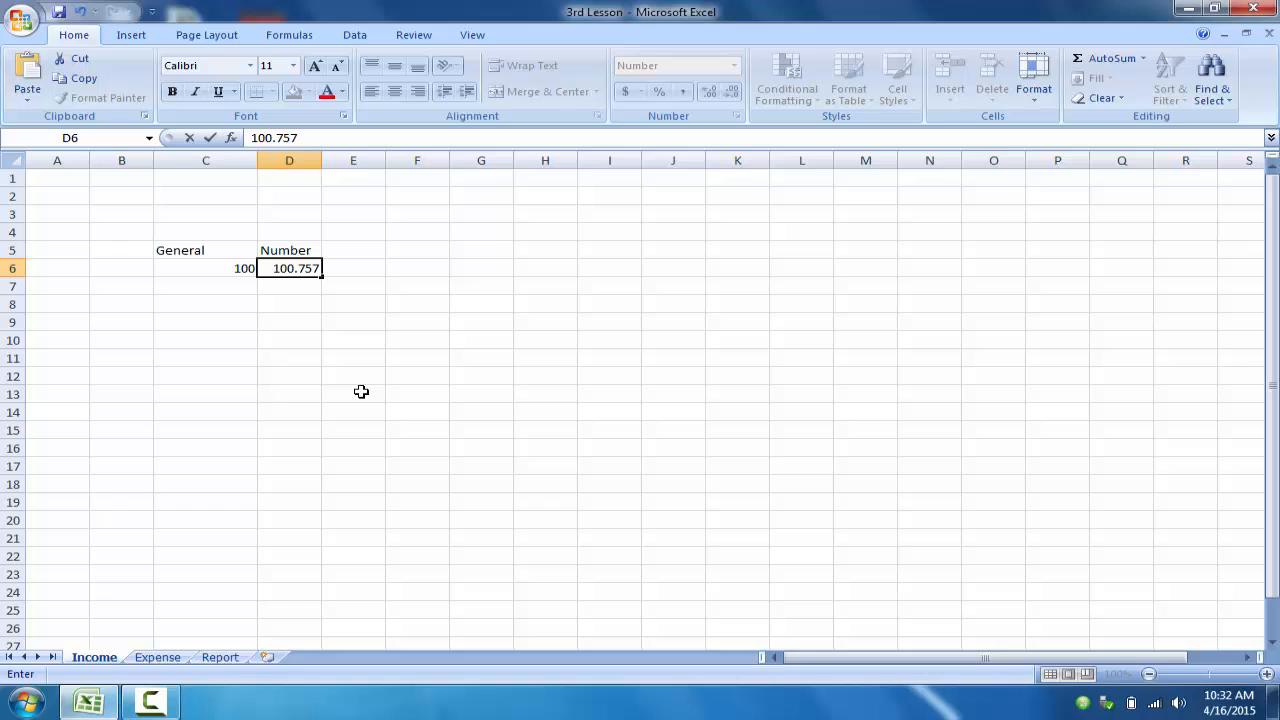
key(Return)
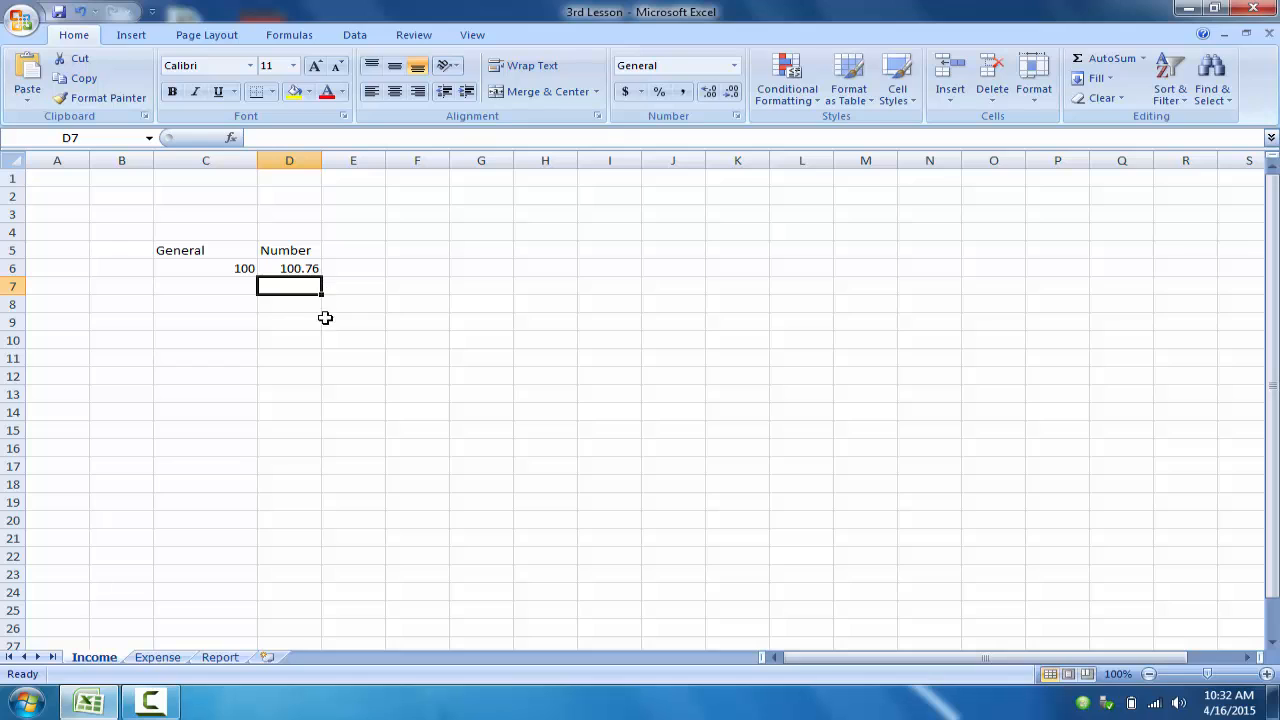
Step: Increase the decimals of cell D6 by one place, reduce them to zero decimal places, and check the cell
click(291, 271)
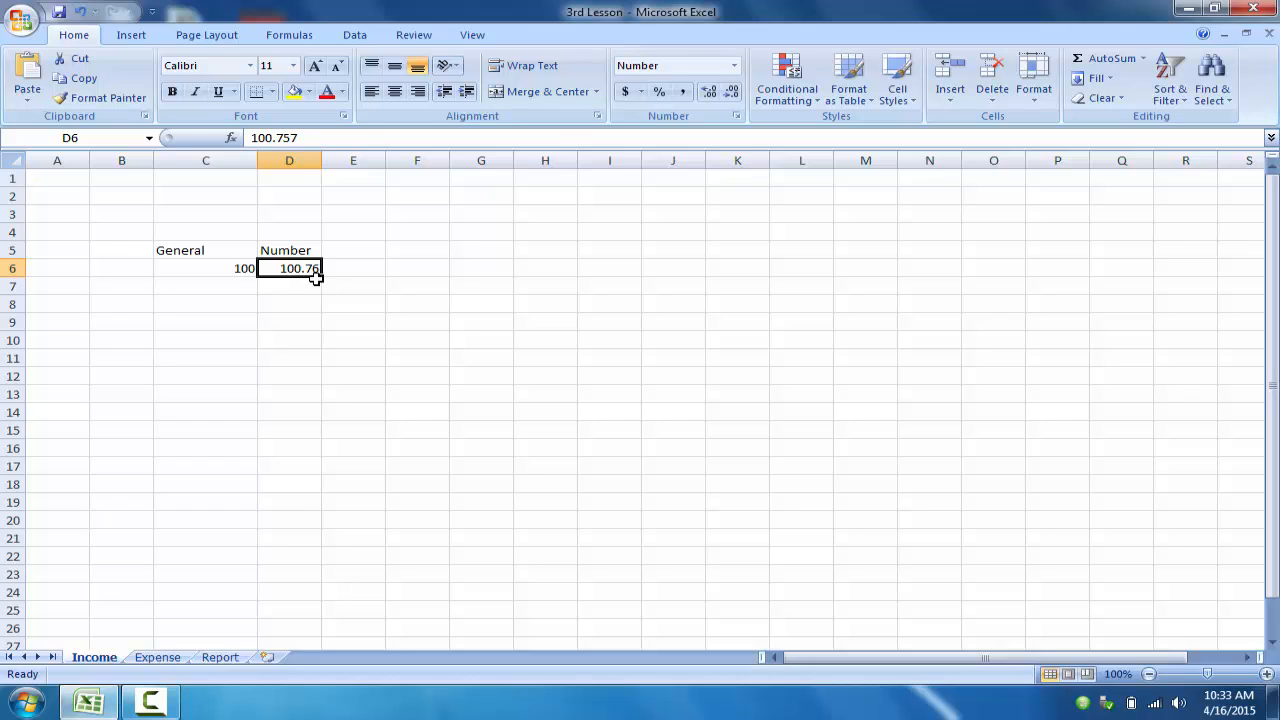
click(710, 93)
click(732, 95)
click(732, 95)
click(733, 95)
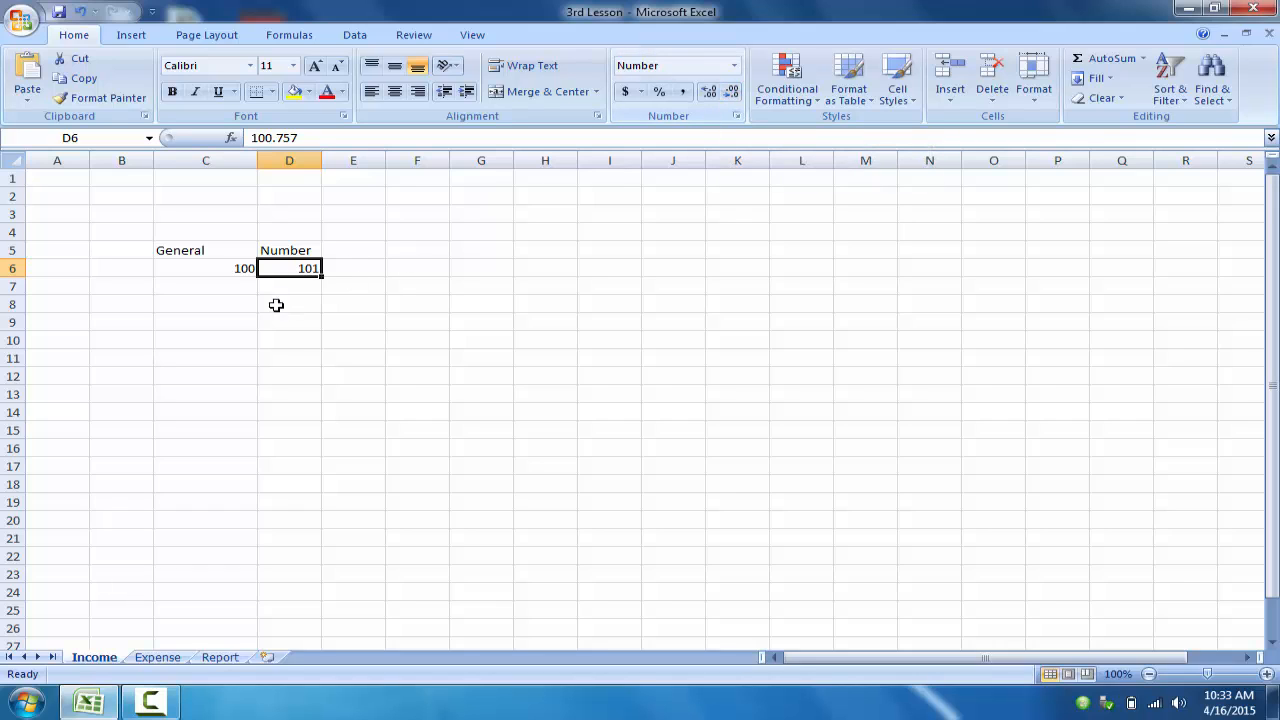
click(305, 285)
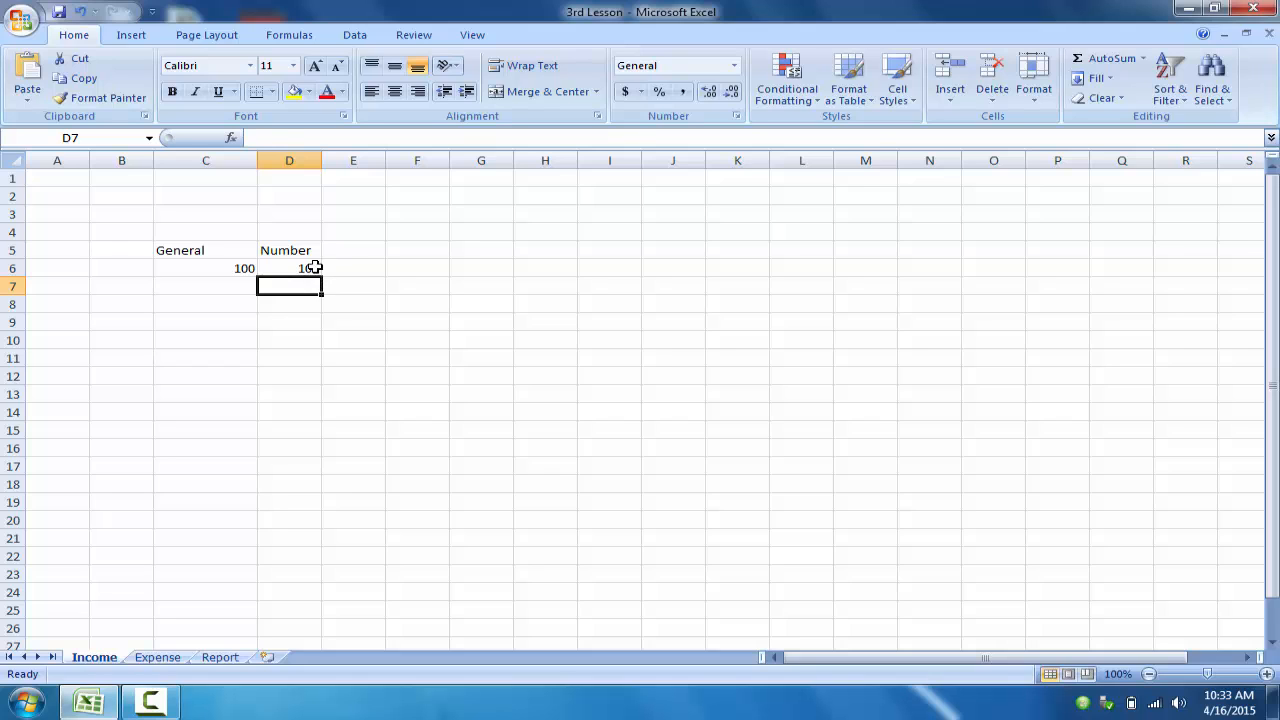
key(Up)
click(289, 325)
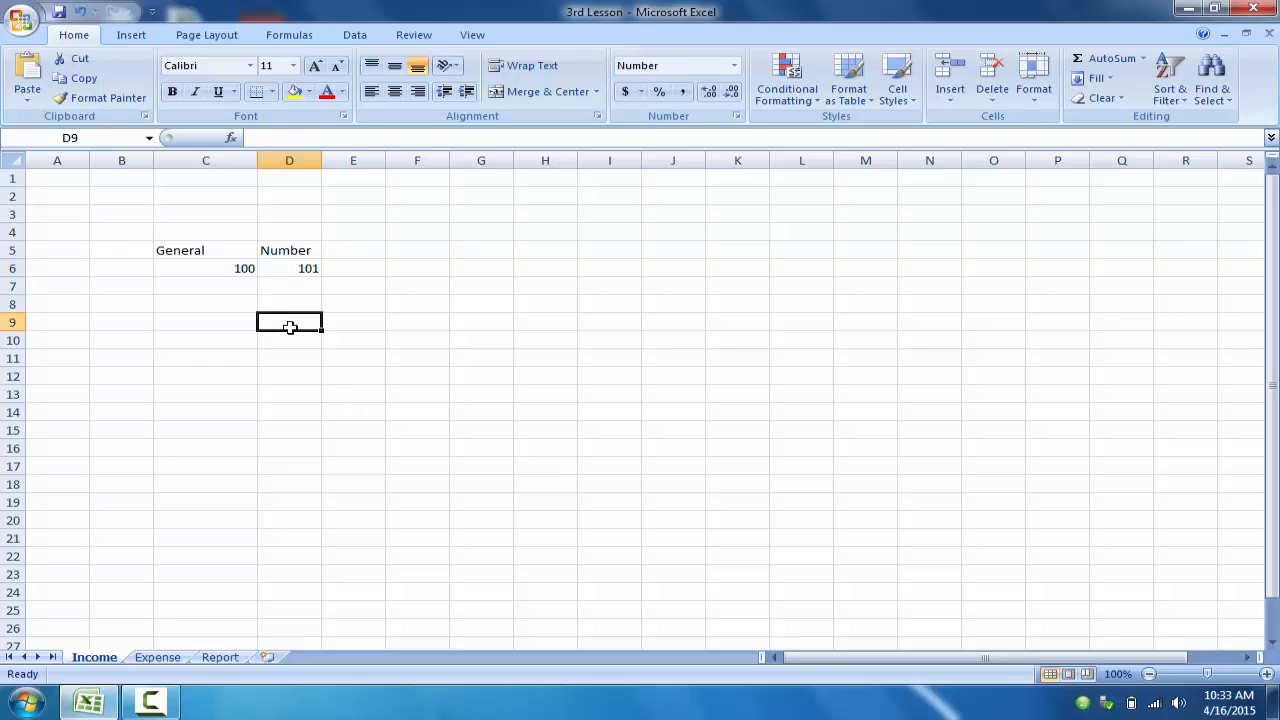
Step: Replace the value in cell D6 with 1 and enter 2 in cell D7
click(296, 268)
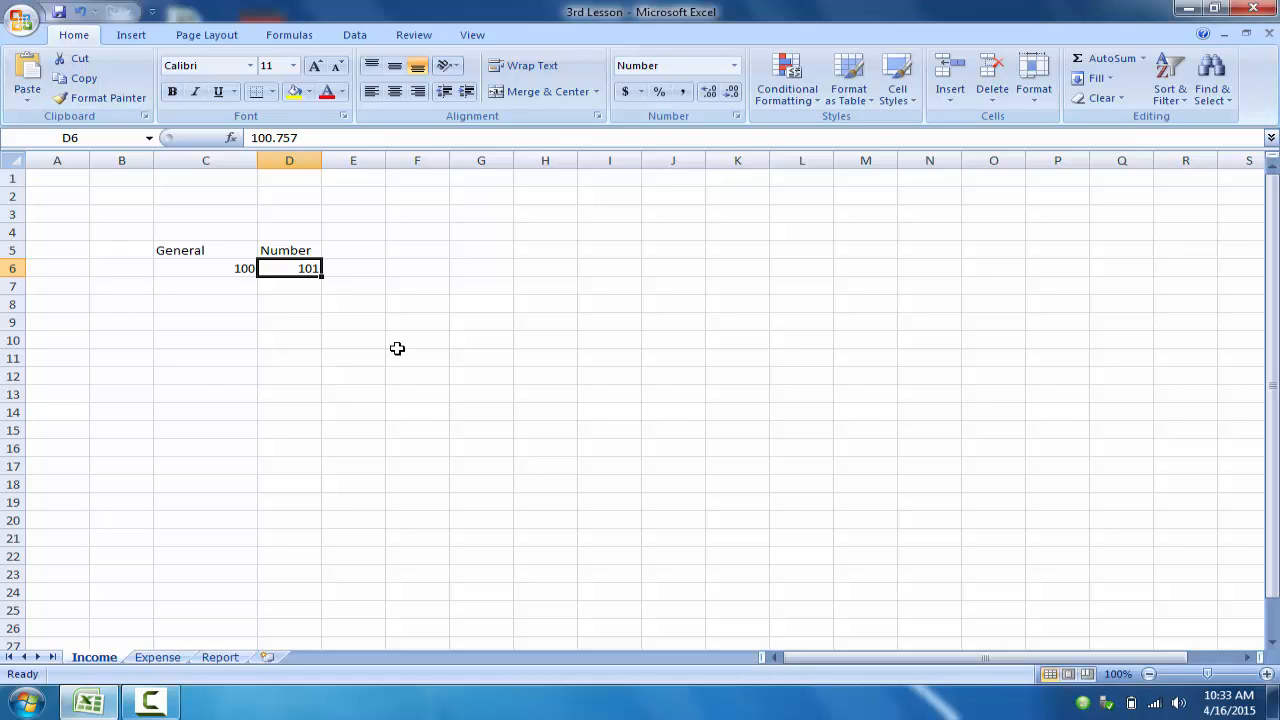
text(1)
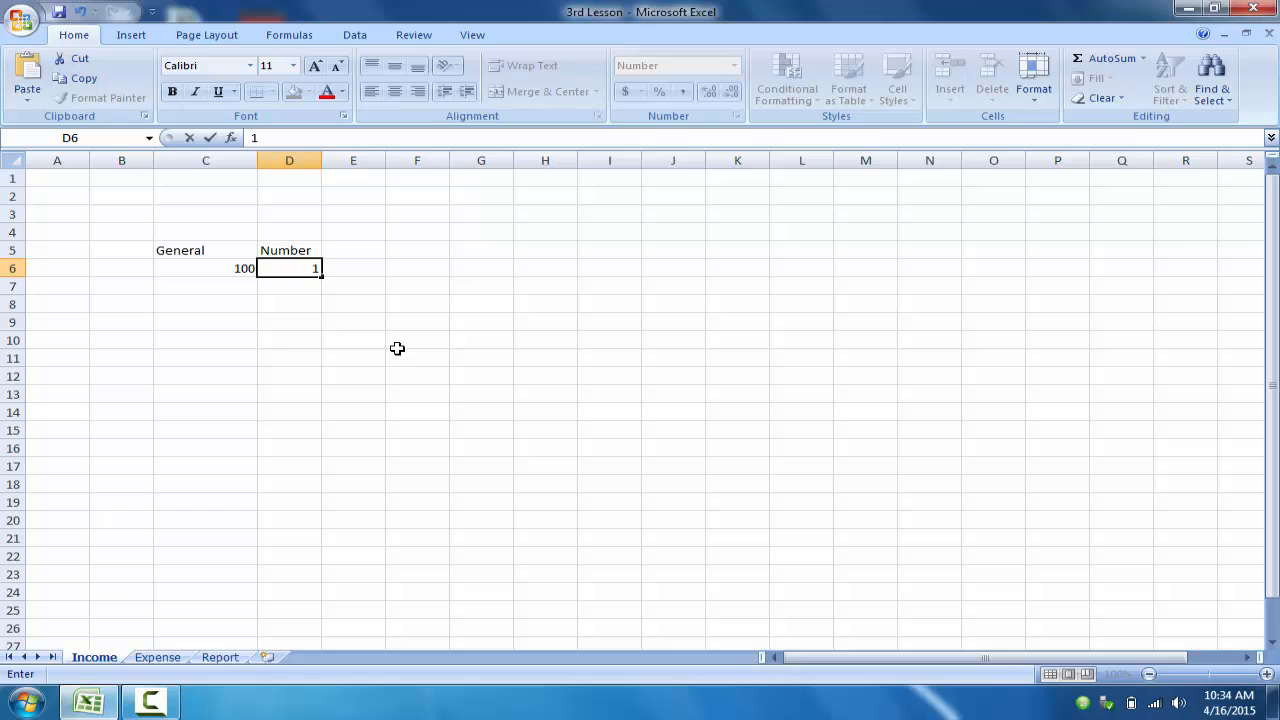
key(Return)
text(2)
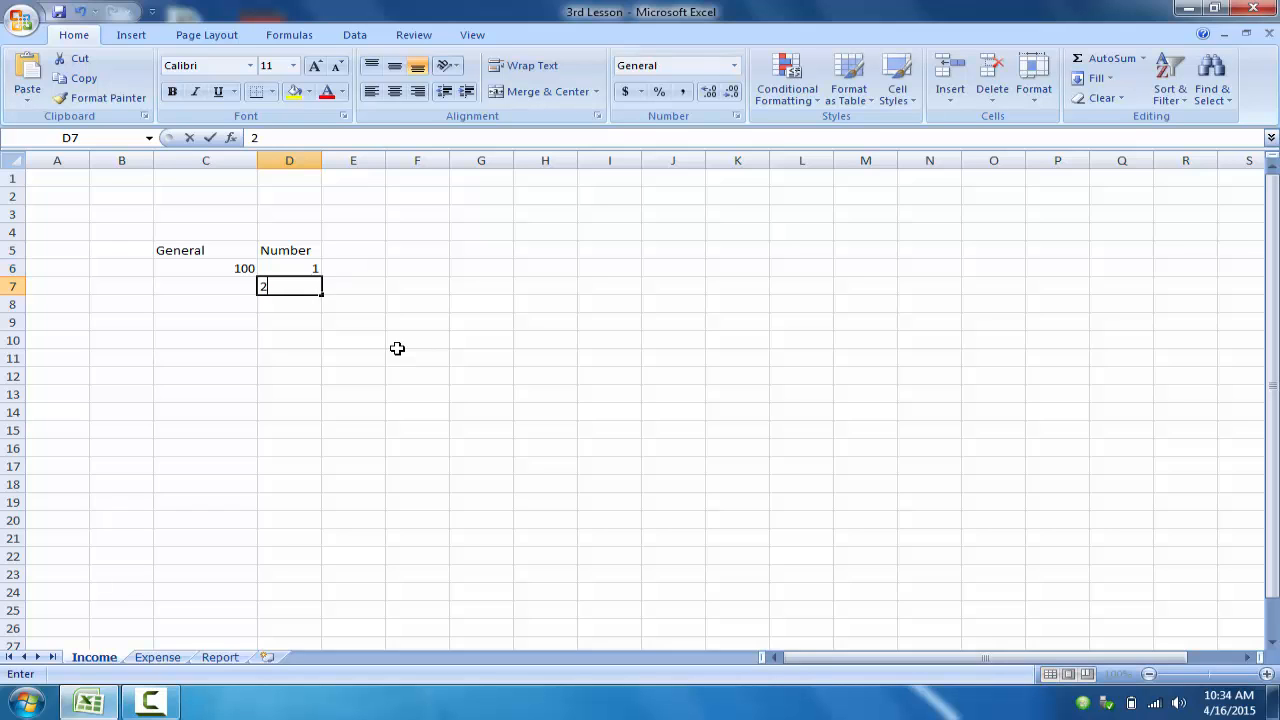
key(Return)
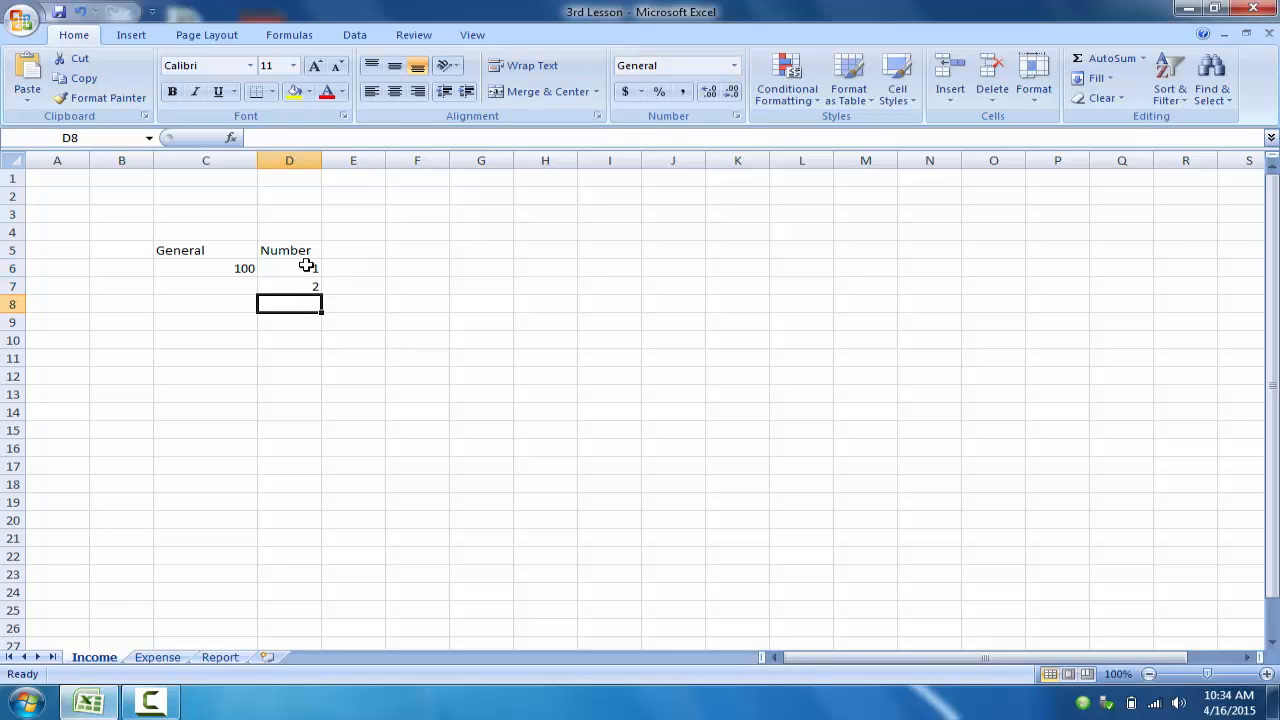
Step: Extend the series from cells D6 and D7 down to cell D25, giving the numbers 1 to 20
drag(306, 270, 306, 287)
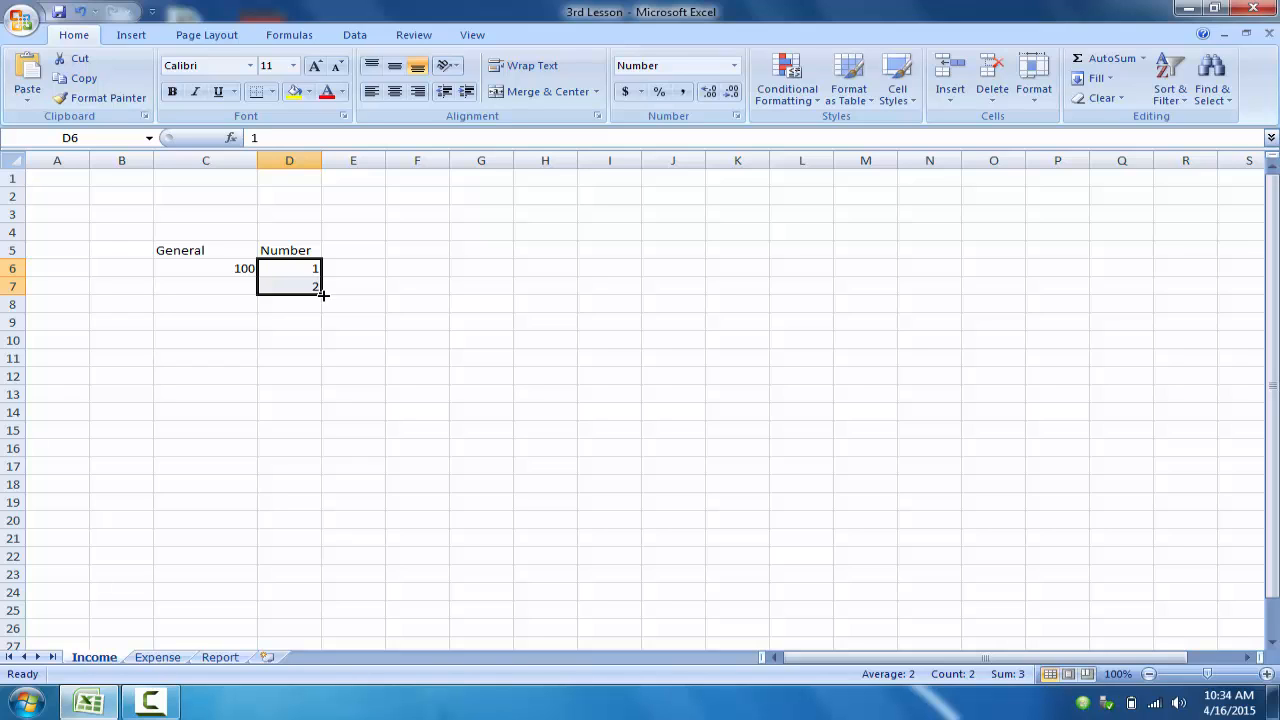
drag(323, 295, 325, 612)
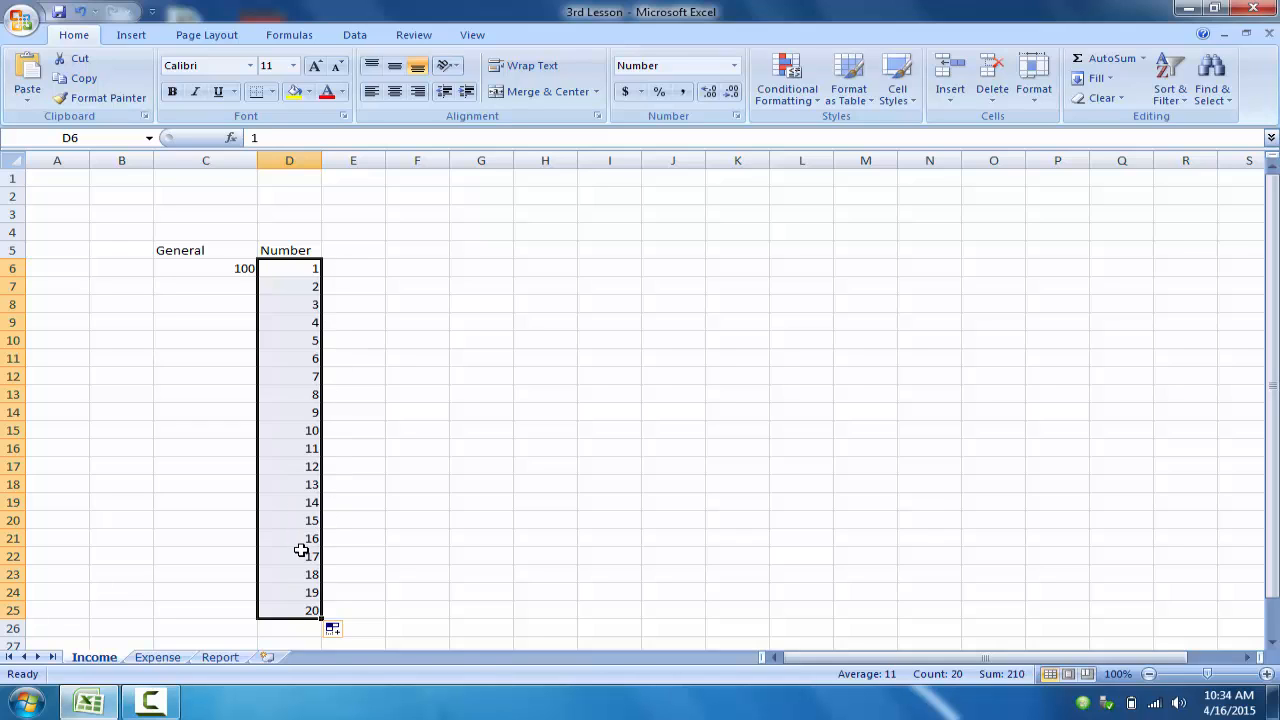
click(376, 280)
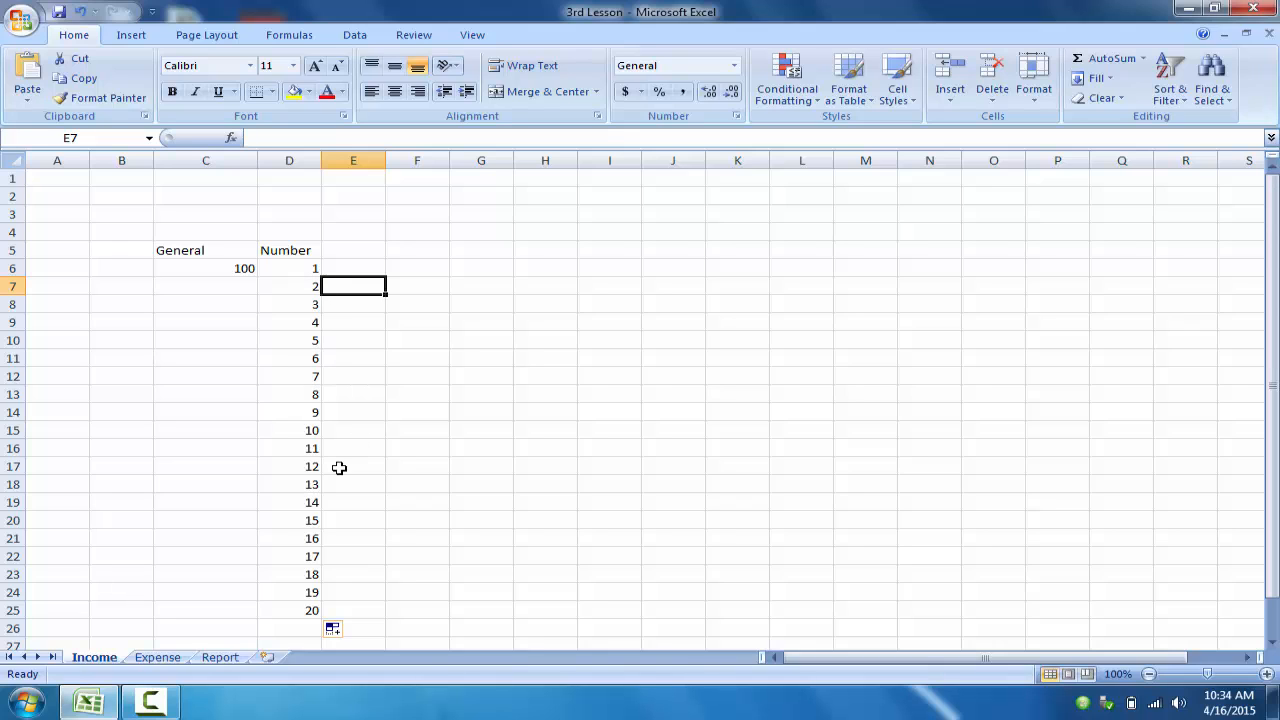
Step: Try to enter 01 in cell D6 and 02 in cell D7 with leading zeros
click(301, 270)
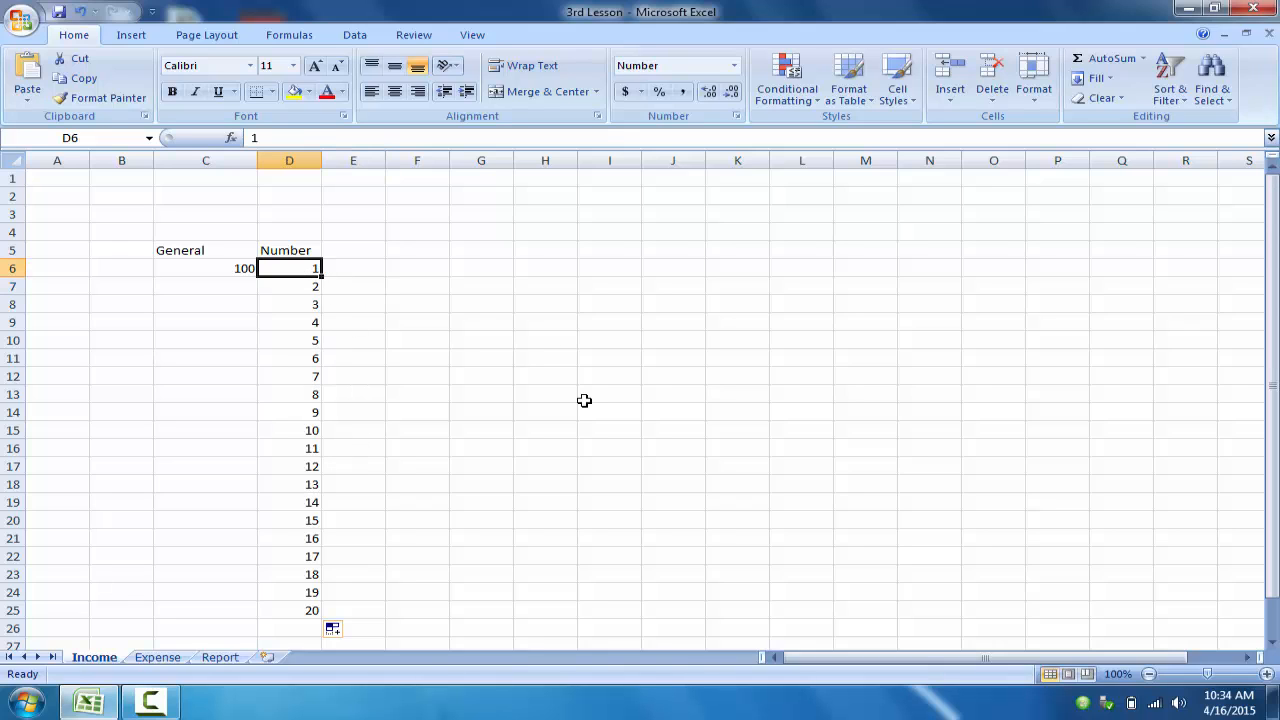
text(0)
key(Return)
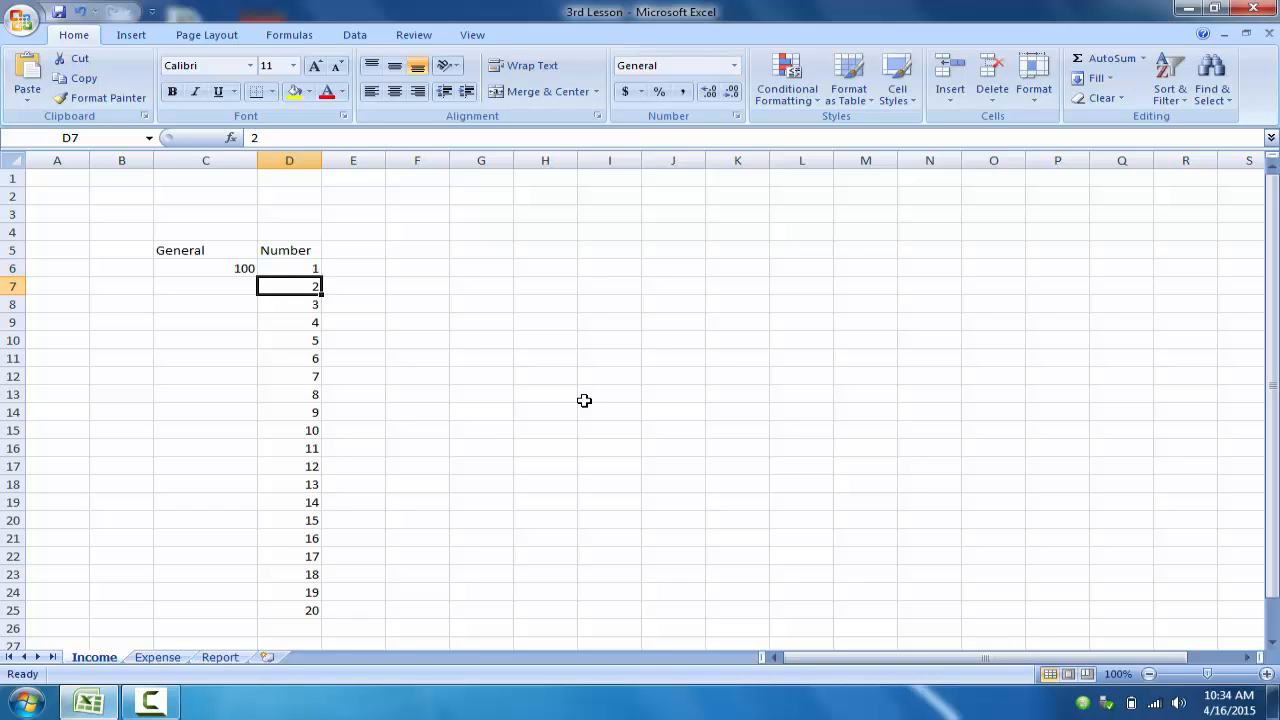
text(02)
key(Return)
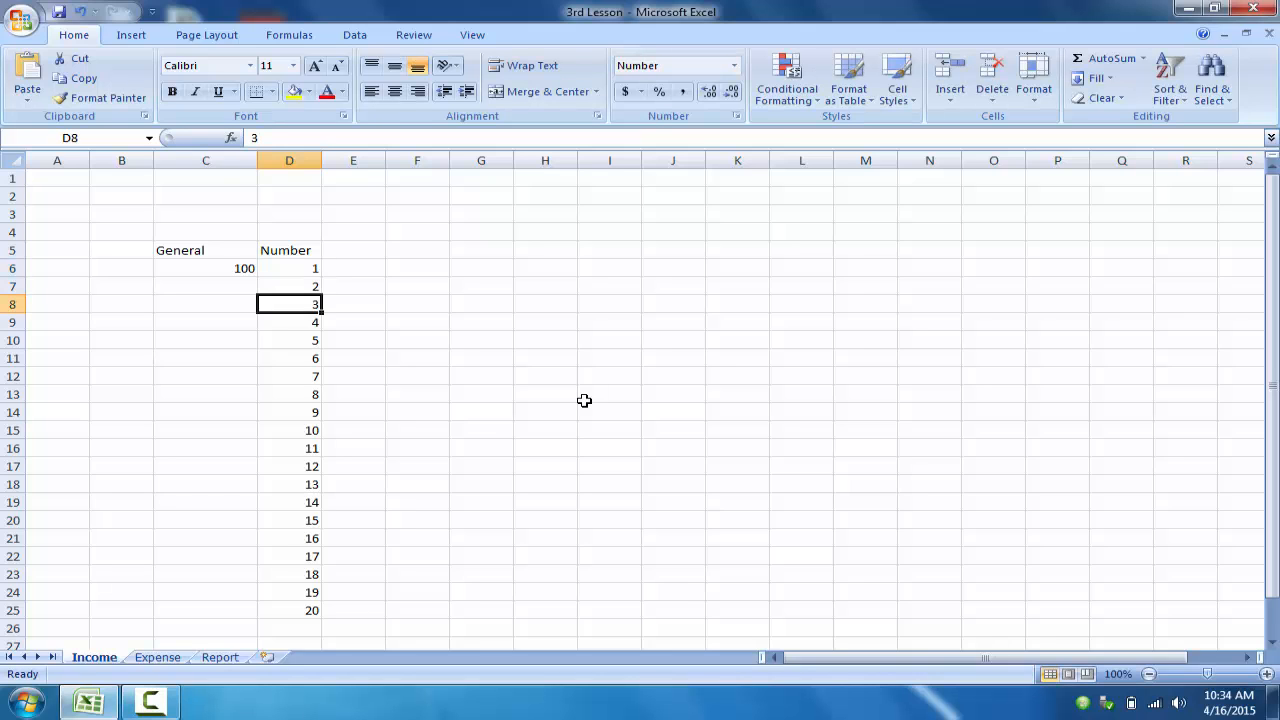
click(308, 324)
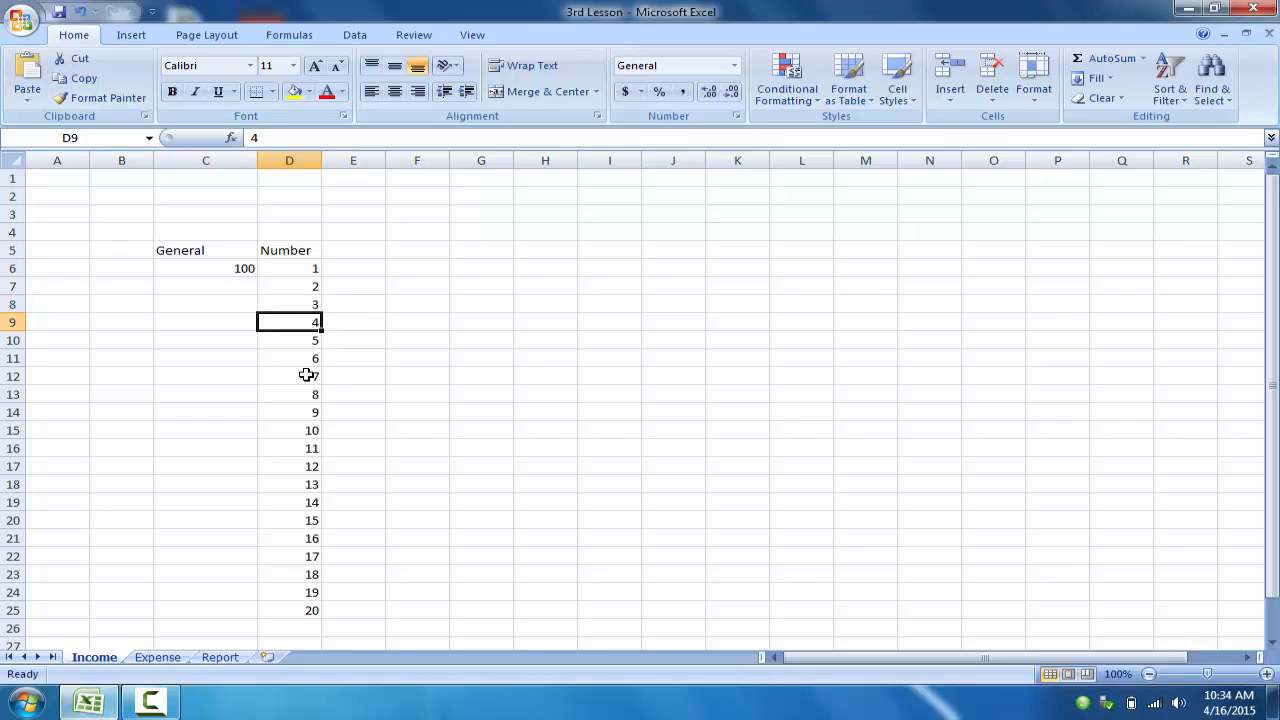
click(309, 300)
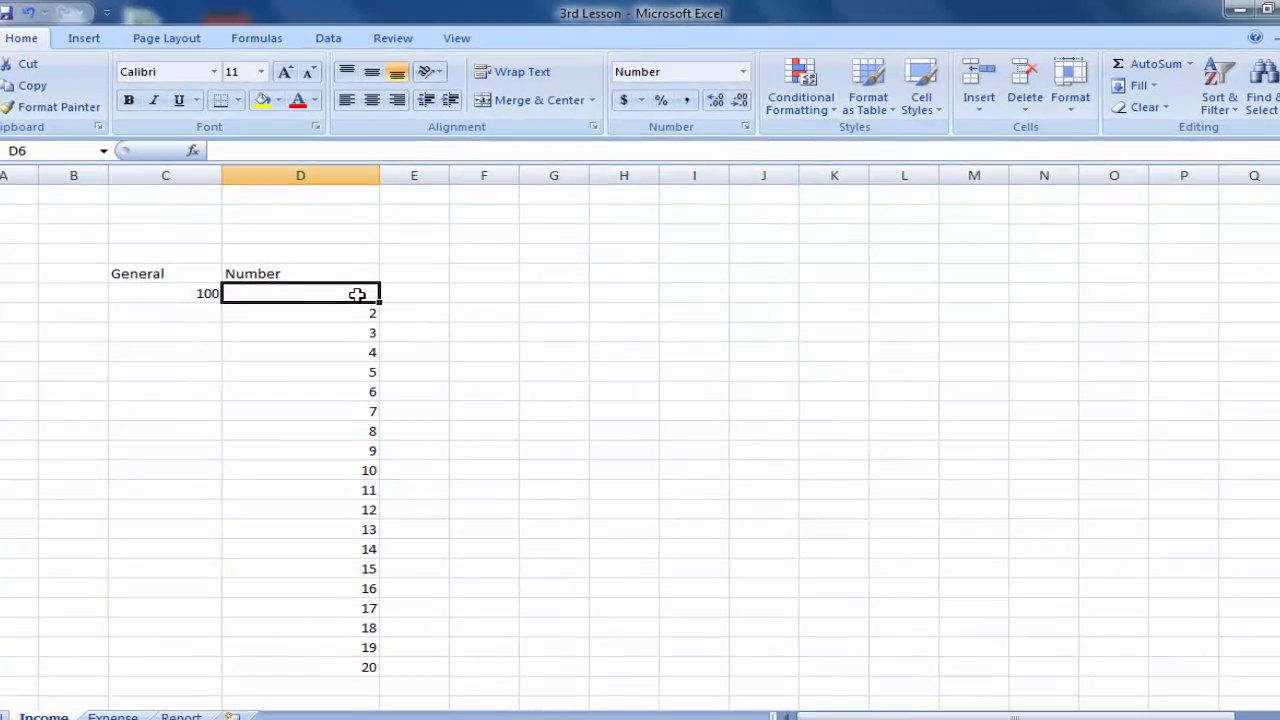
Step: Give the emptied cell D6 the custom number format 00 and enter 01 in it
right_click(372, 270)
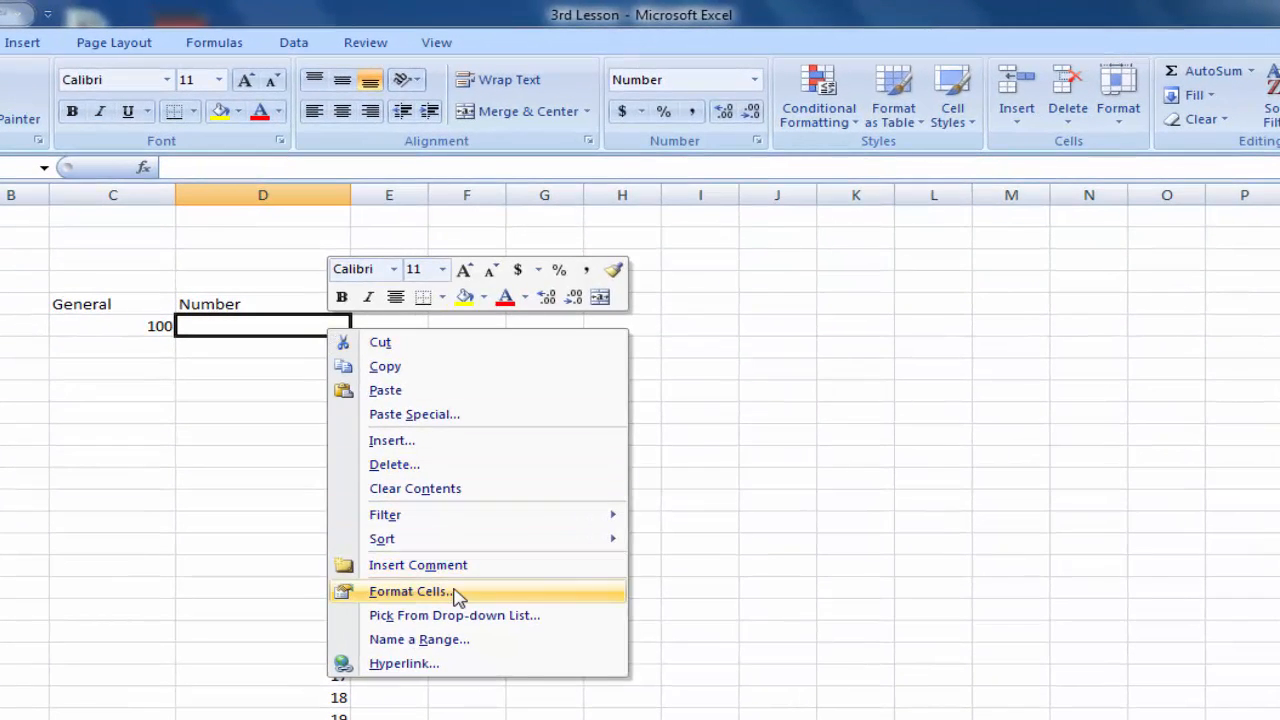
click(383, 592)
drag(517, 335, 804, 197)
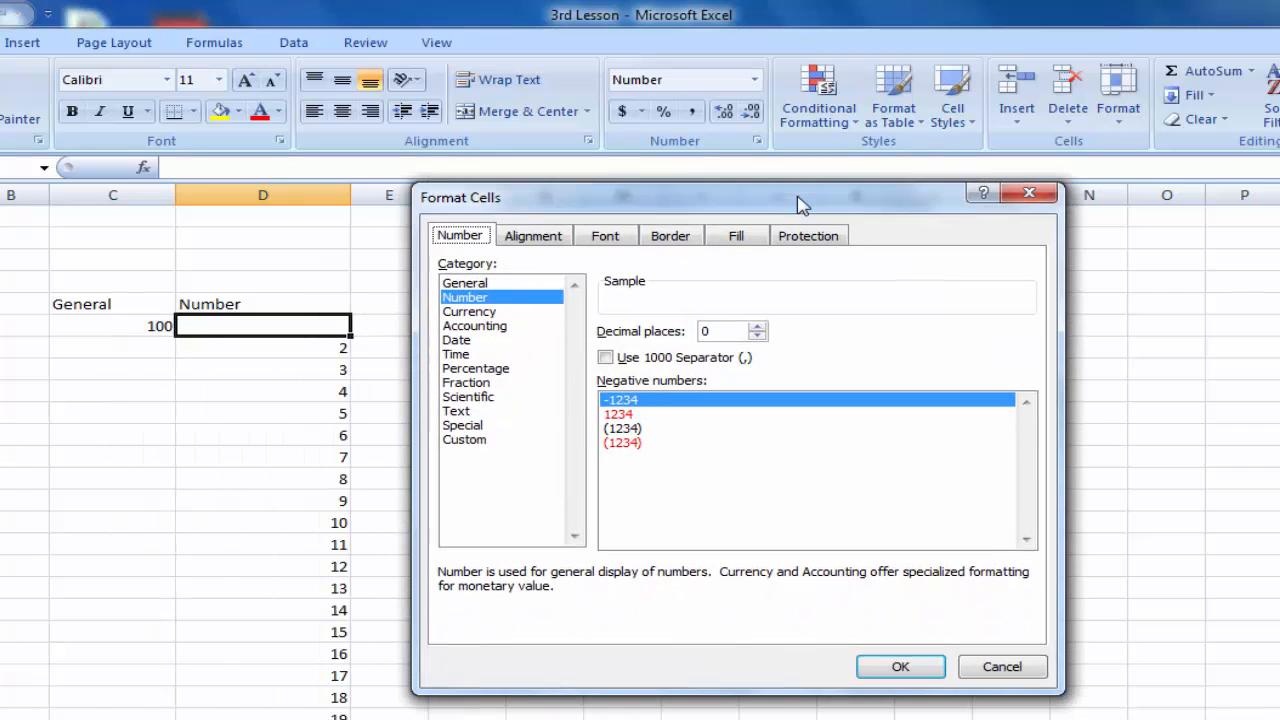
click(466, 441)
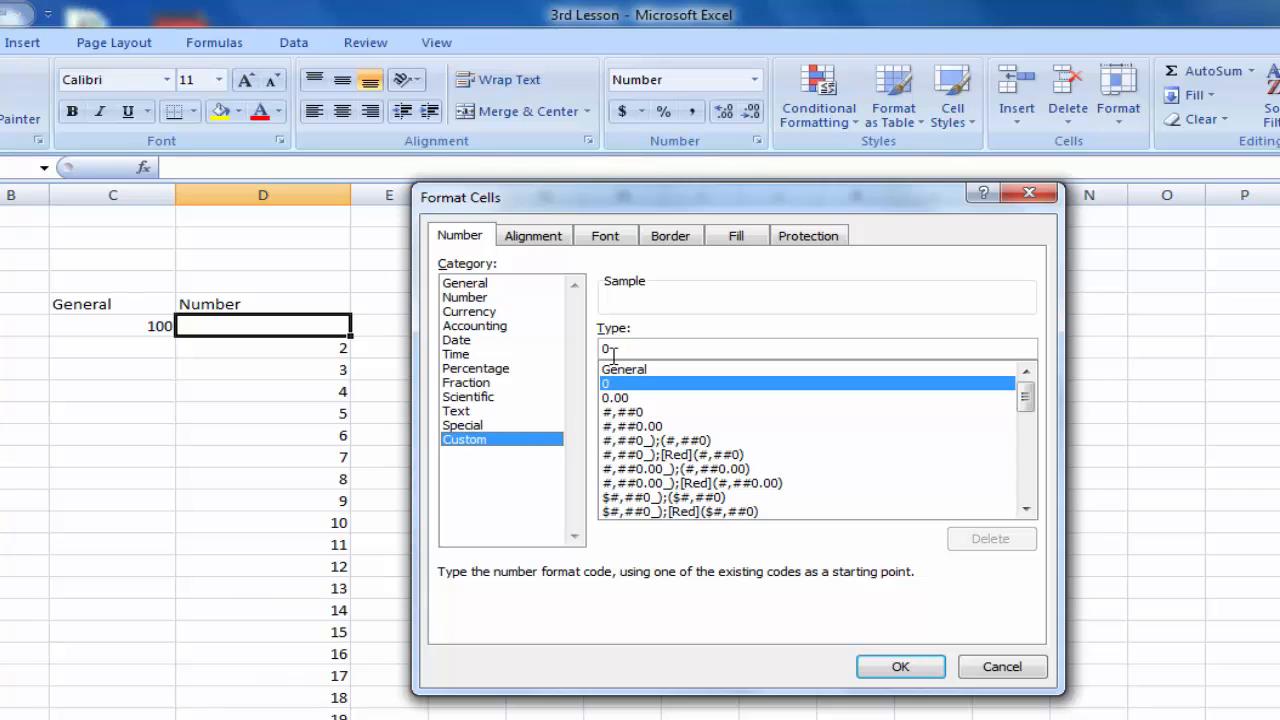
click(635, 371)
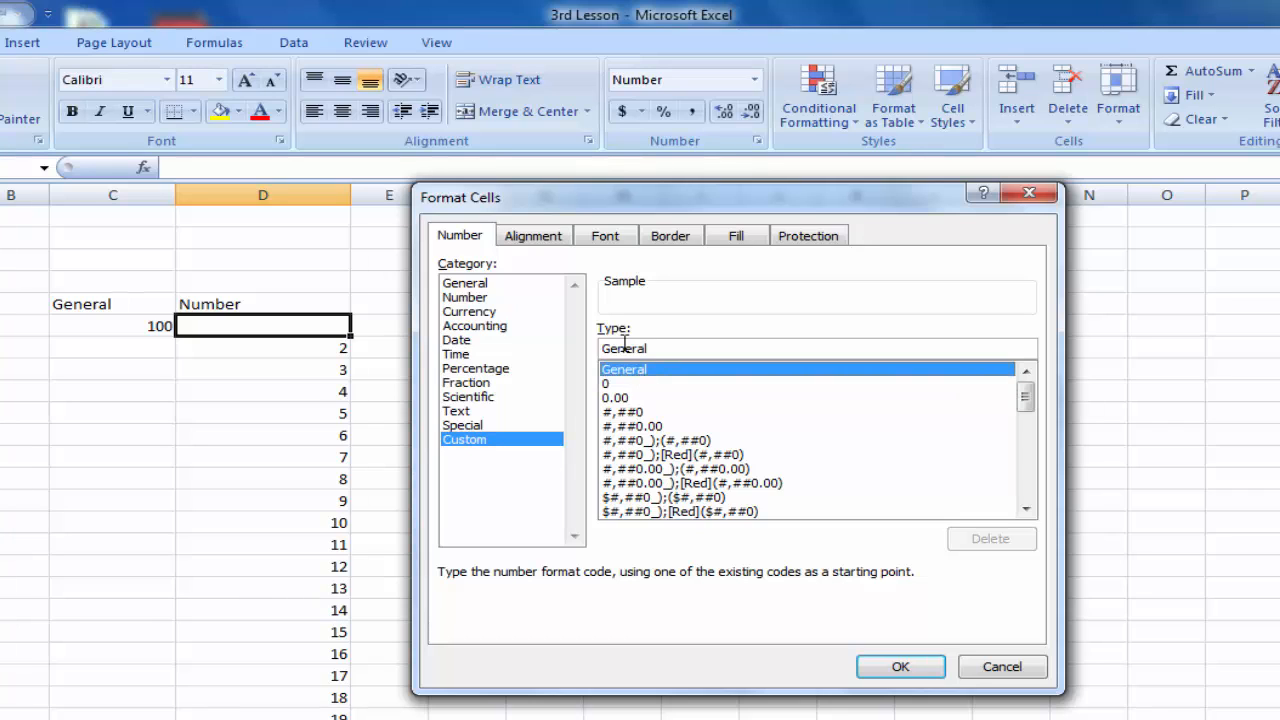
click(617, 399)
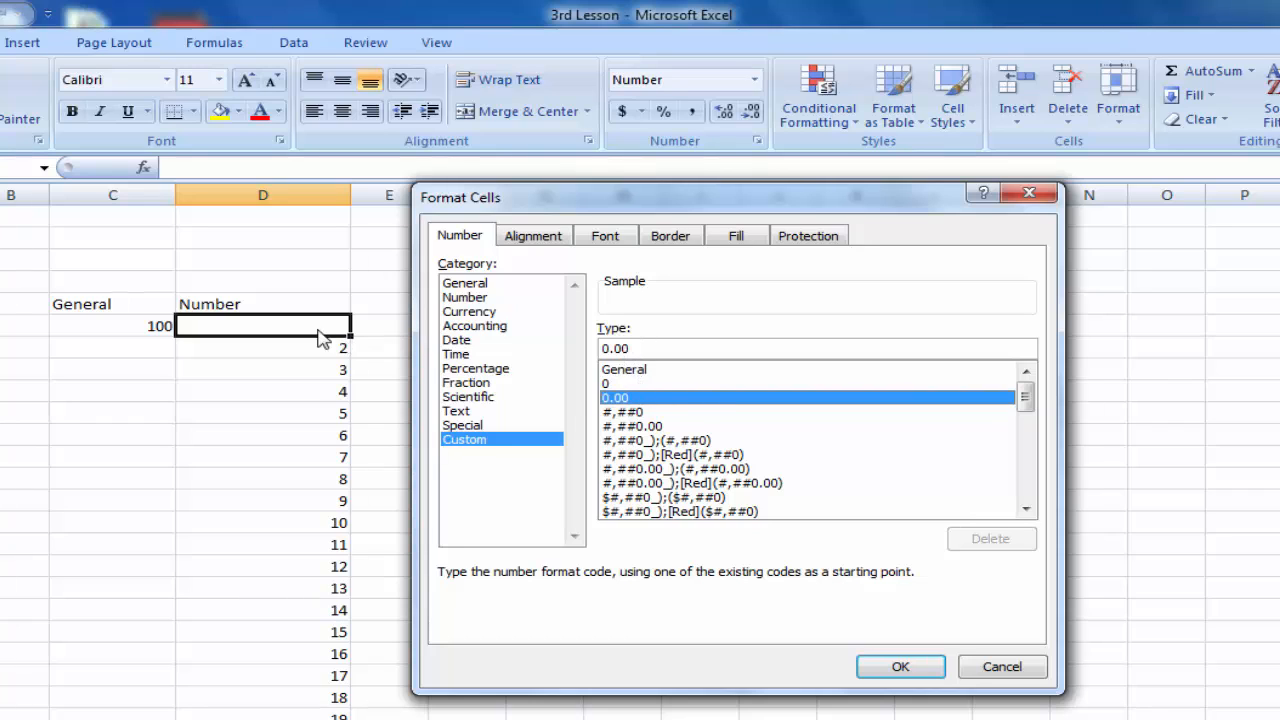
click(605, 385)
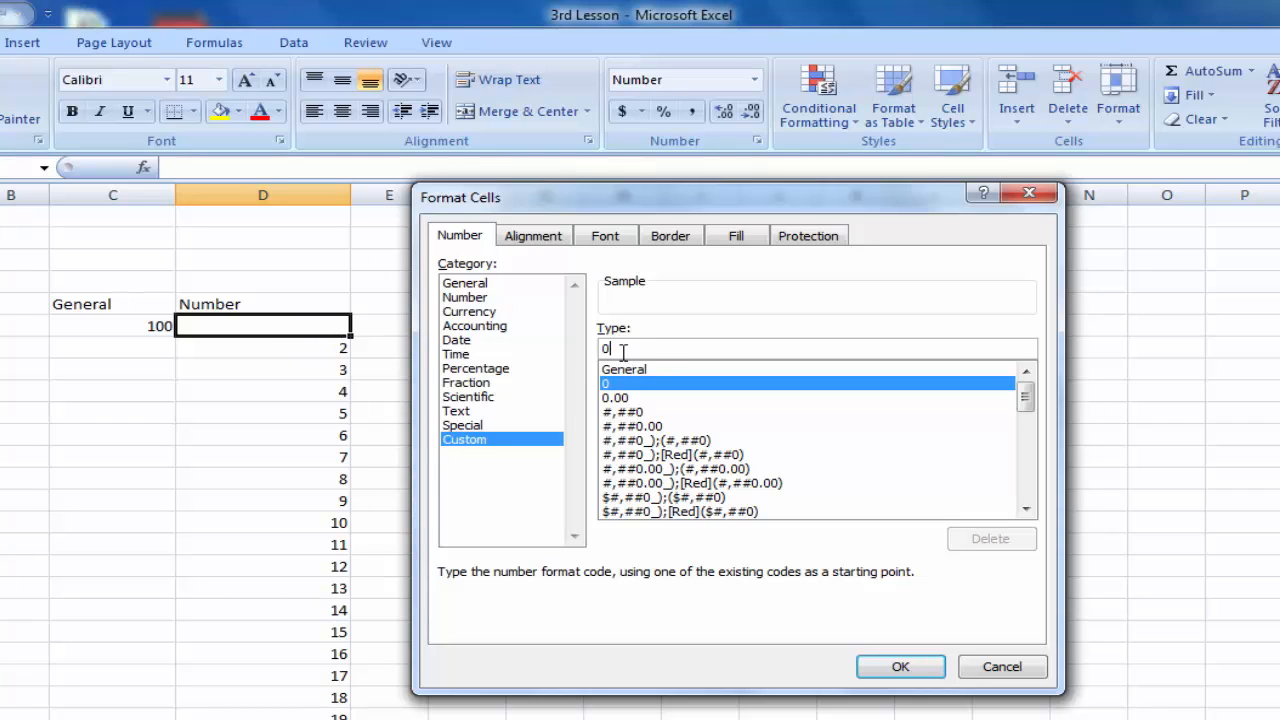
text(0)
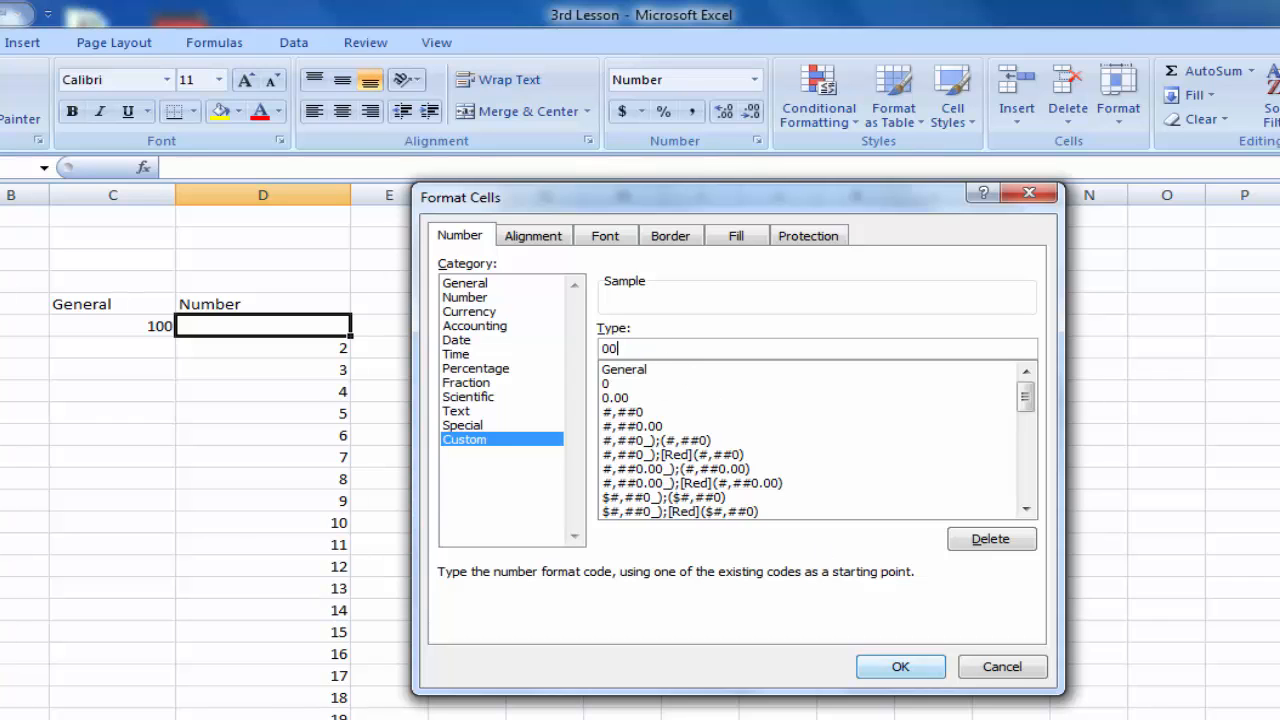
click(905, 668)
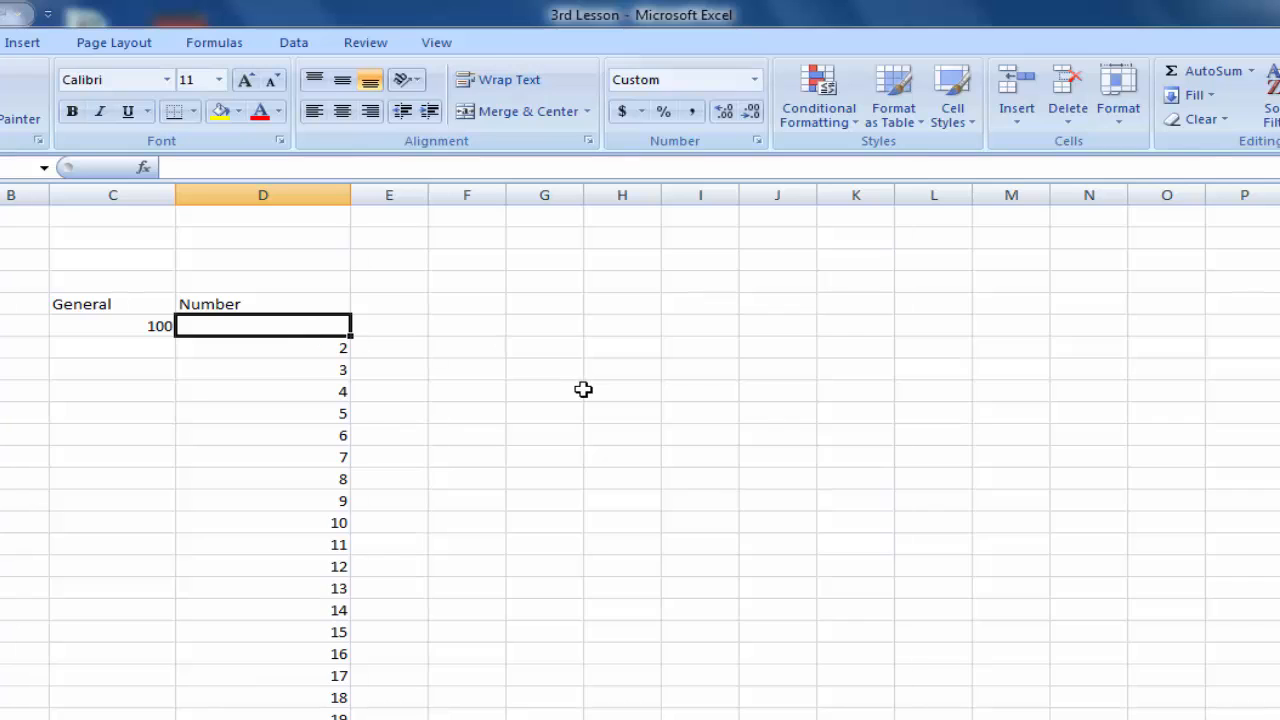
text(01)
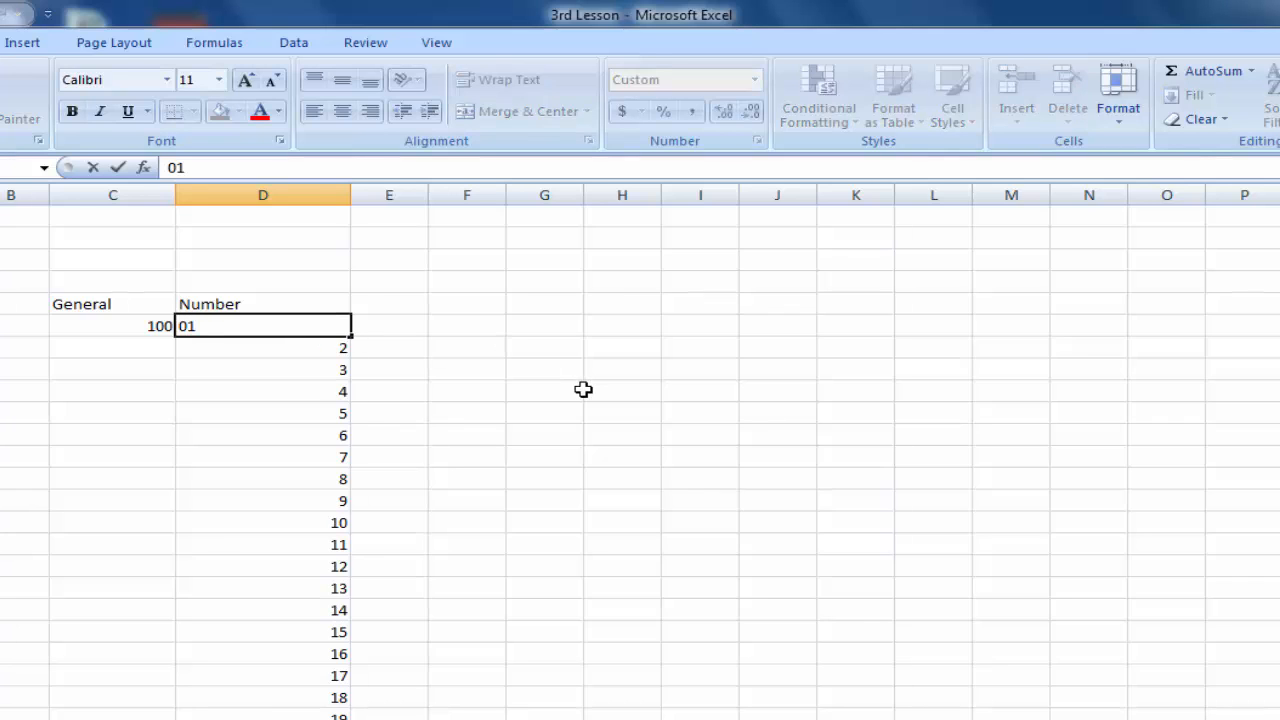
key(Return)
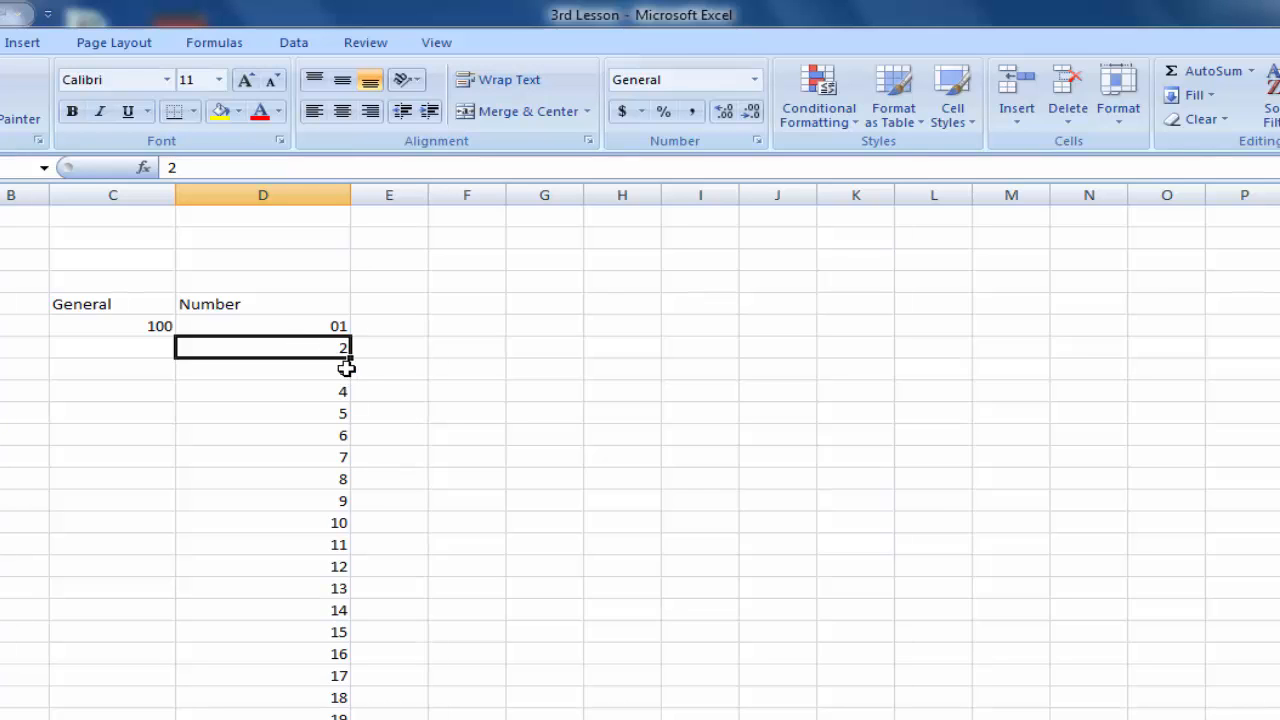
Step: Apply the custom number format 00 to cell D7
right_click(323, 347)
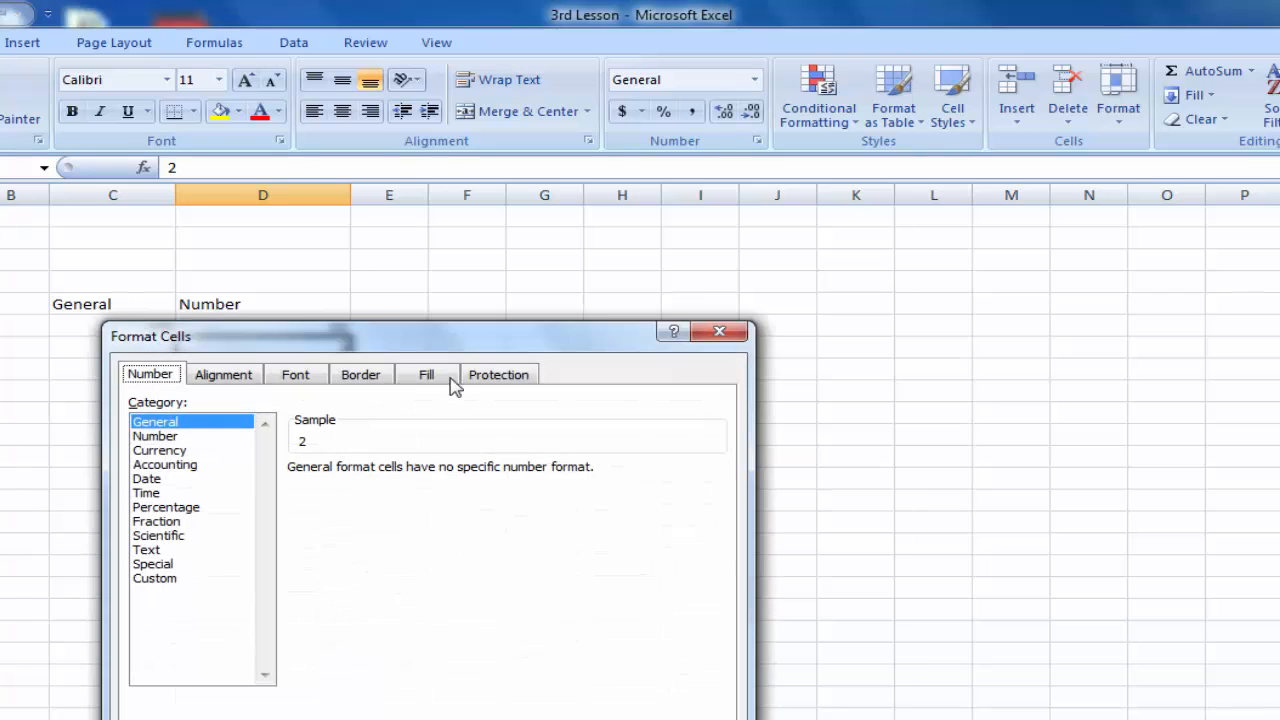
drag(457, 346, 778, 182)
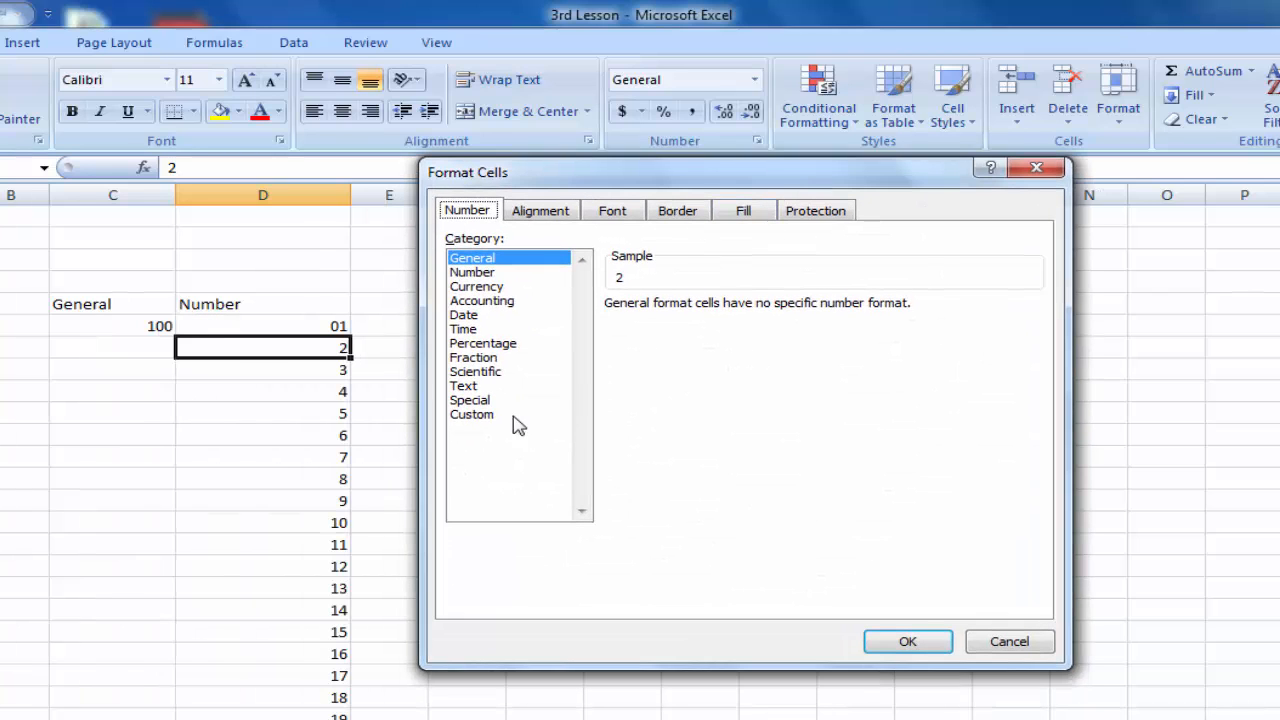
click(480, 419)
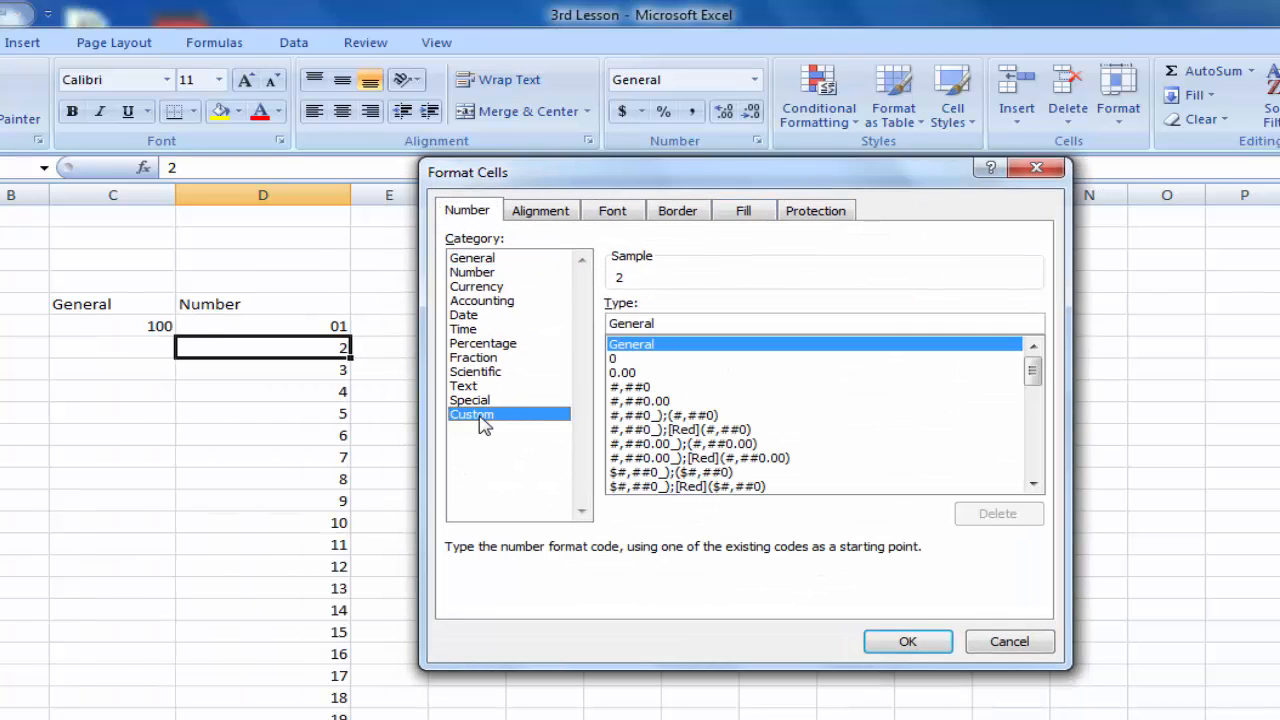
click(612, 358)
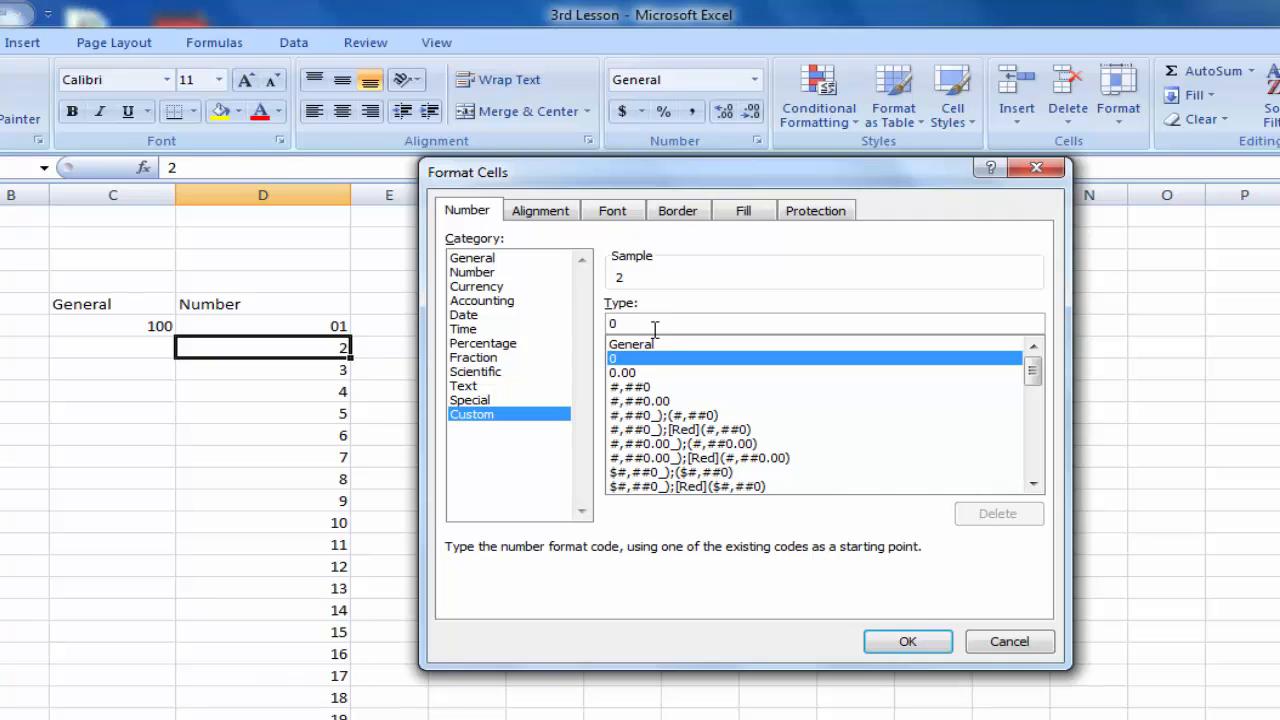
click(654, 328)
text(0)
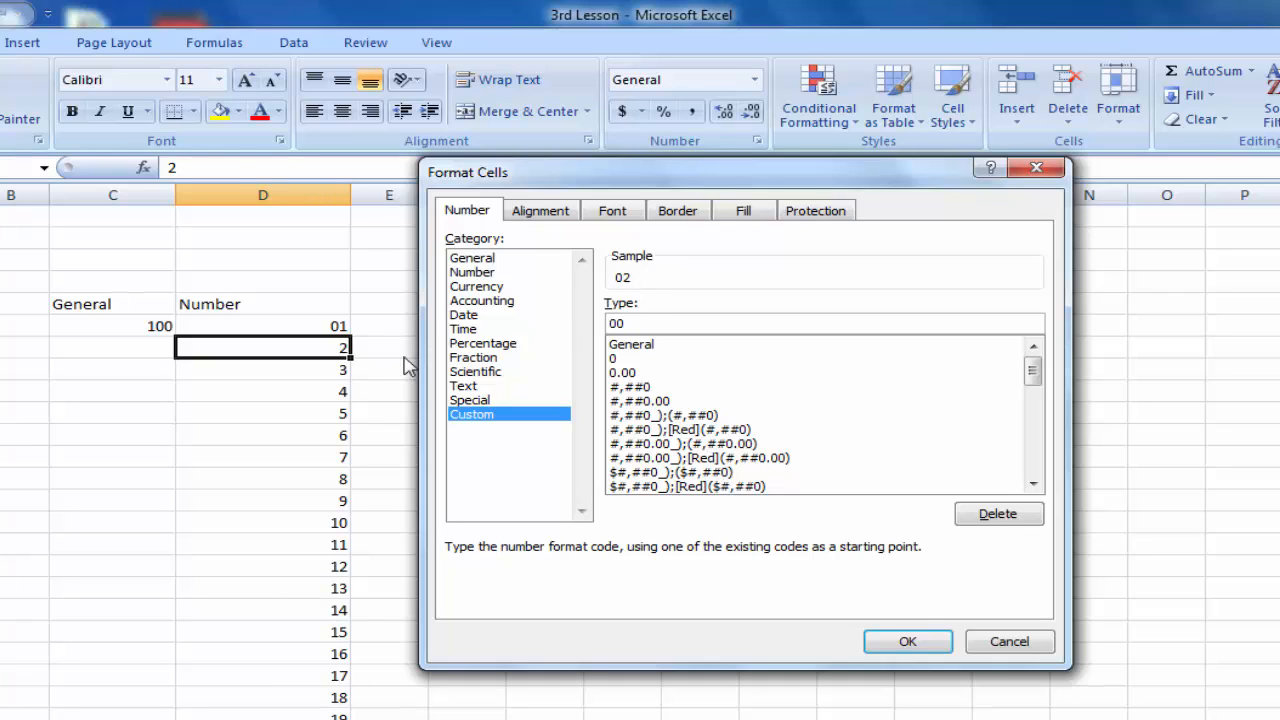
click(907, 642)
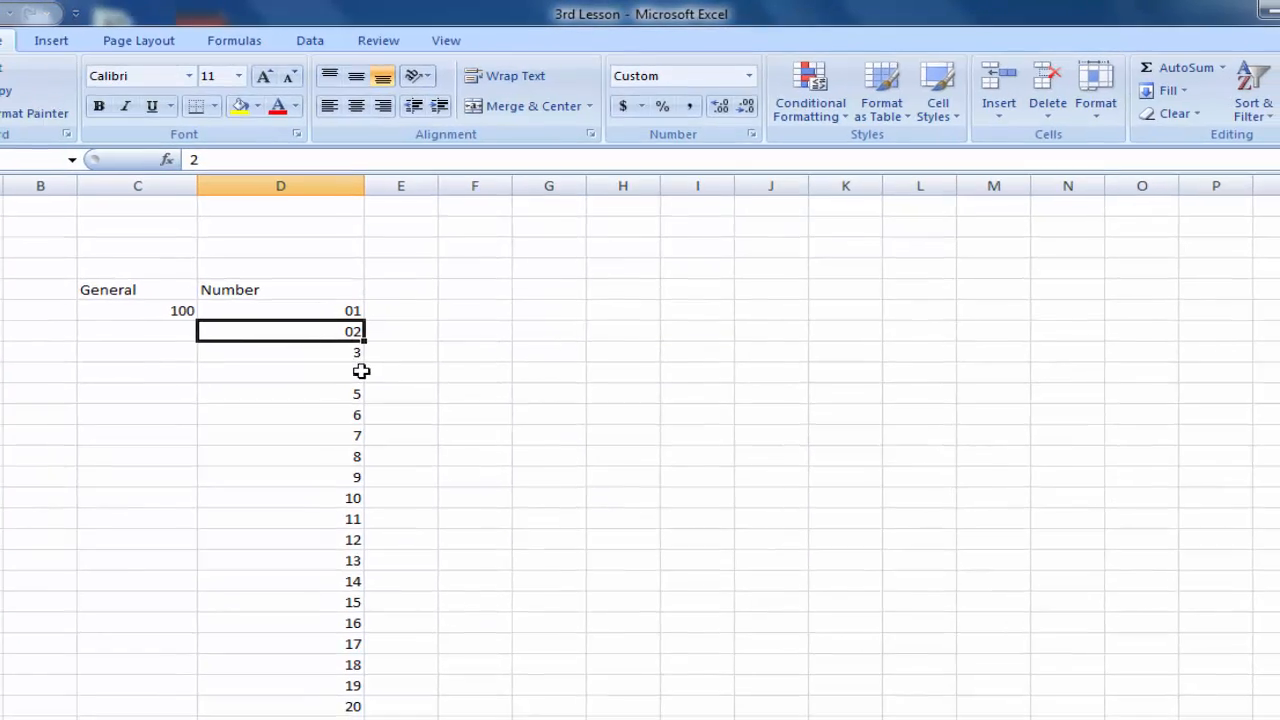
Step: Copy the formatting of cell D6 onto cells D7 to D25 with Format Painter
click(355, 355)
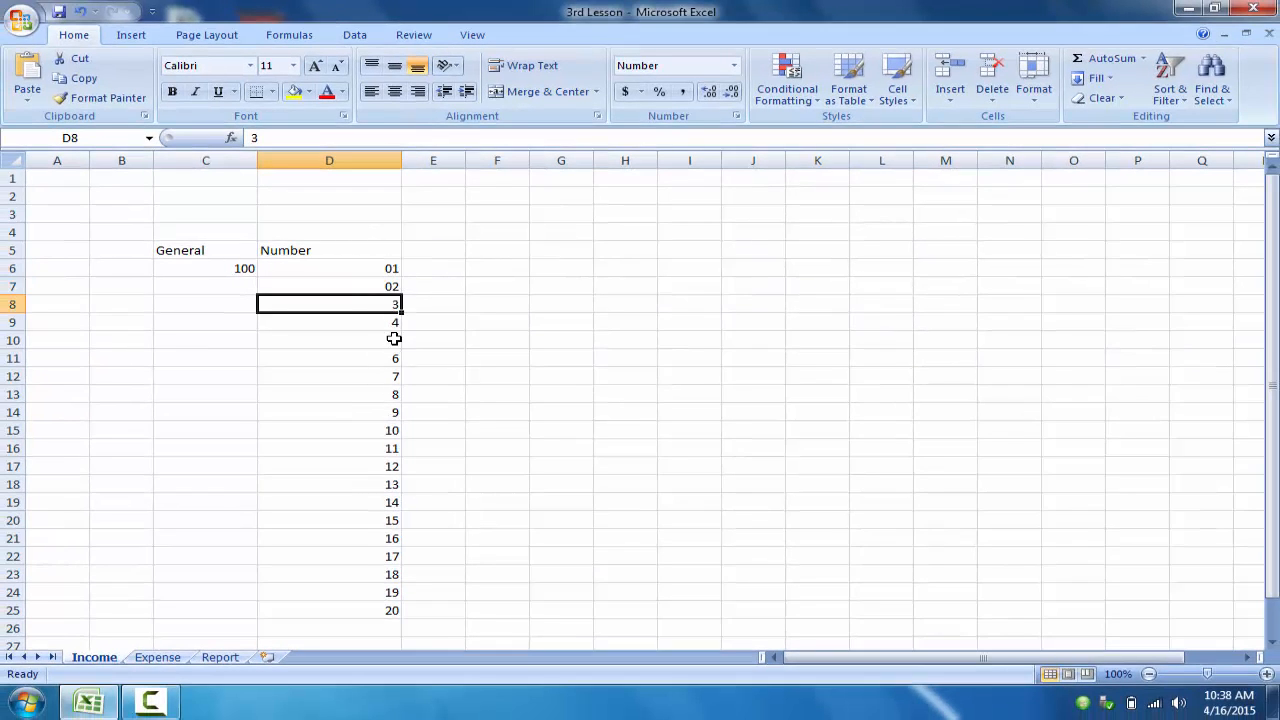
click(377, 267)
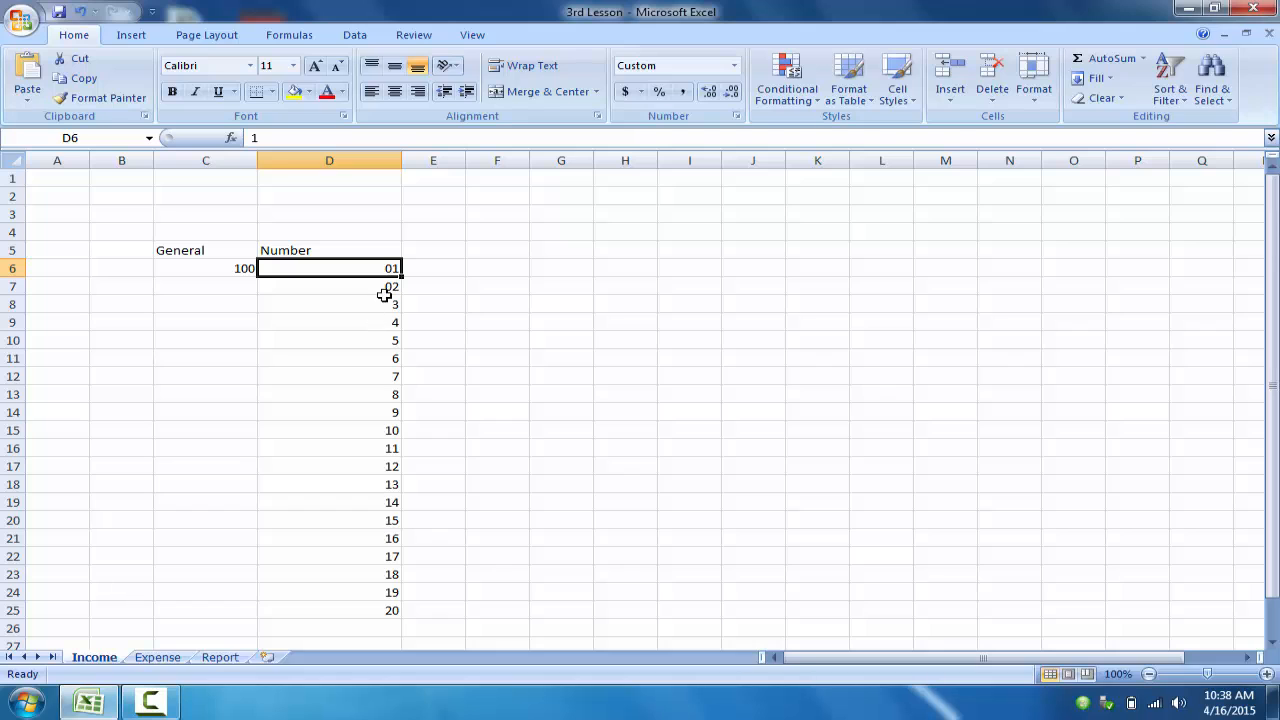
click(108, 100)
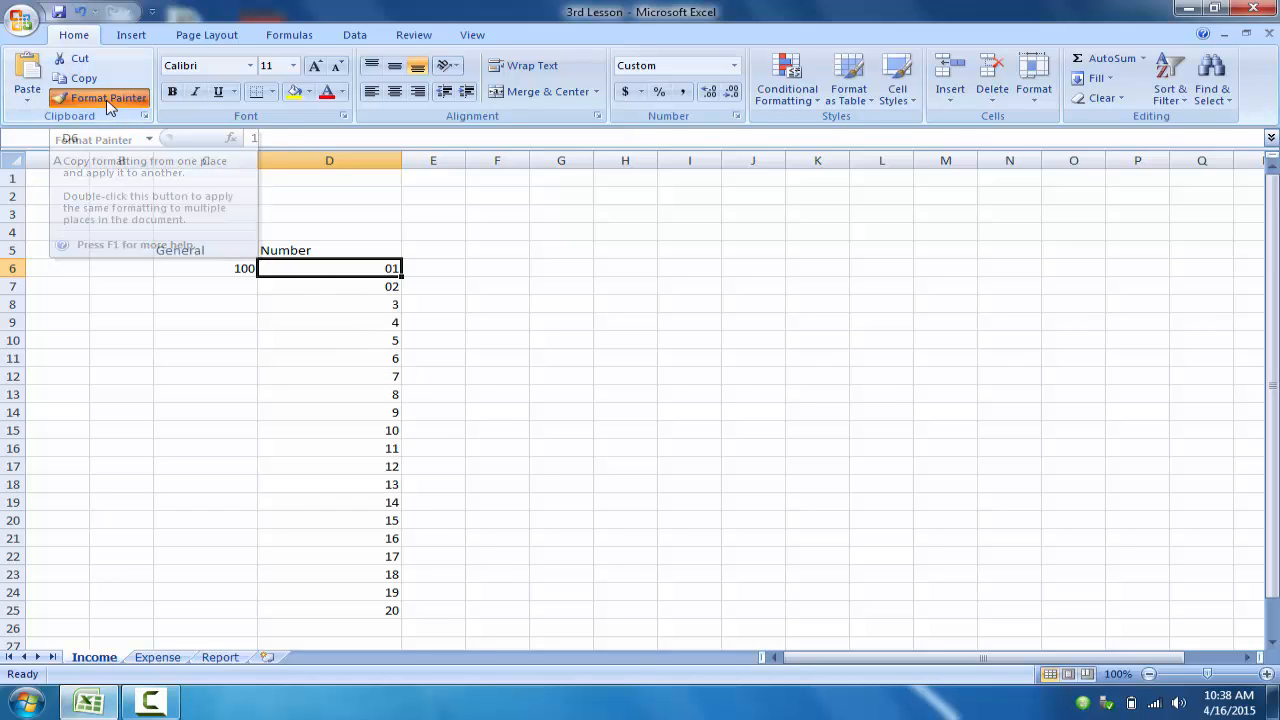
click(371, 292)
mouse_move(371, 292)
mouse_down()
mouse_move(343, 503)
mouse_move(398, 610)
mouse_up()
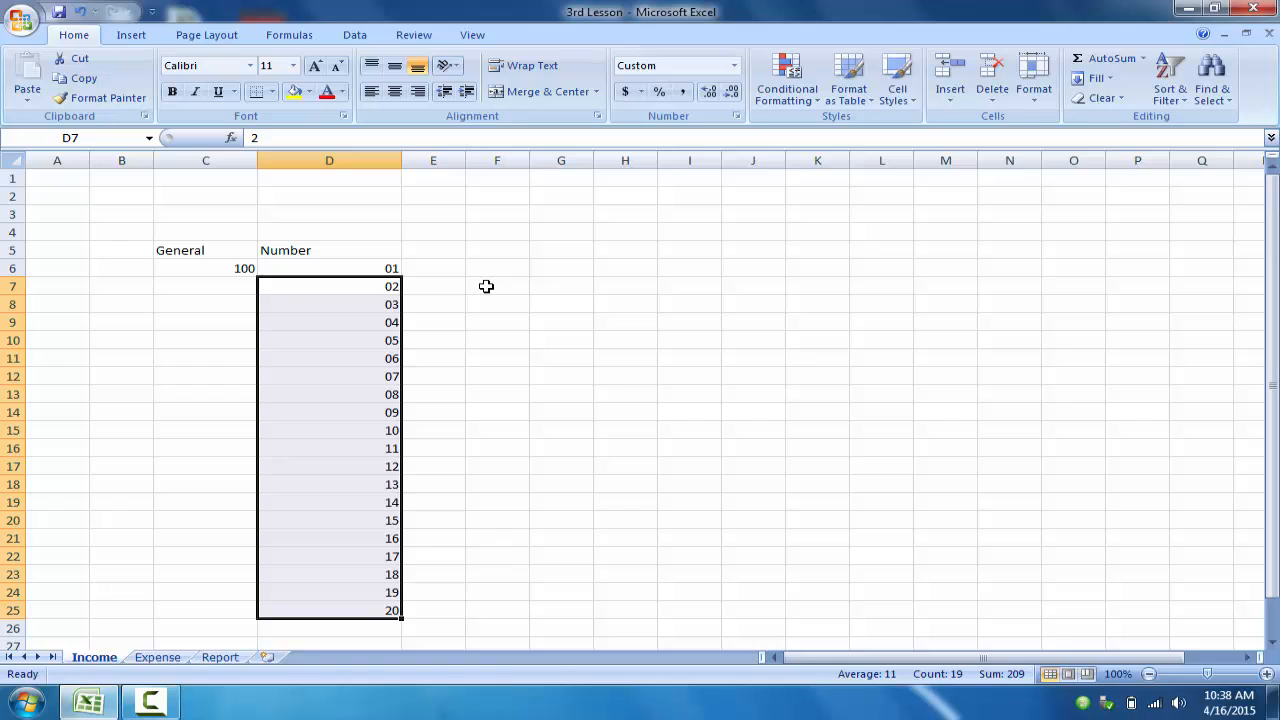
click(486, 286)
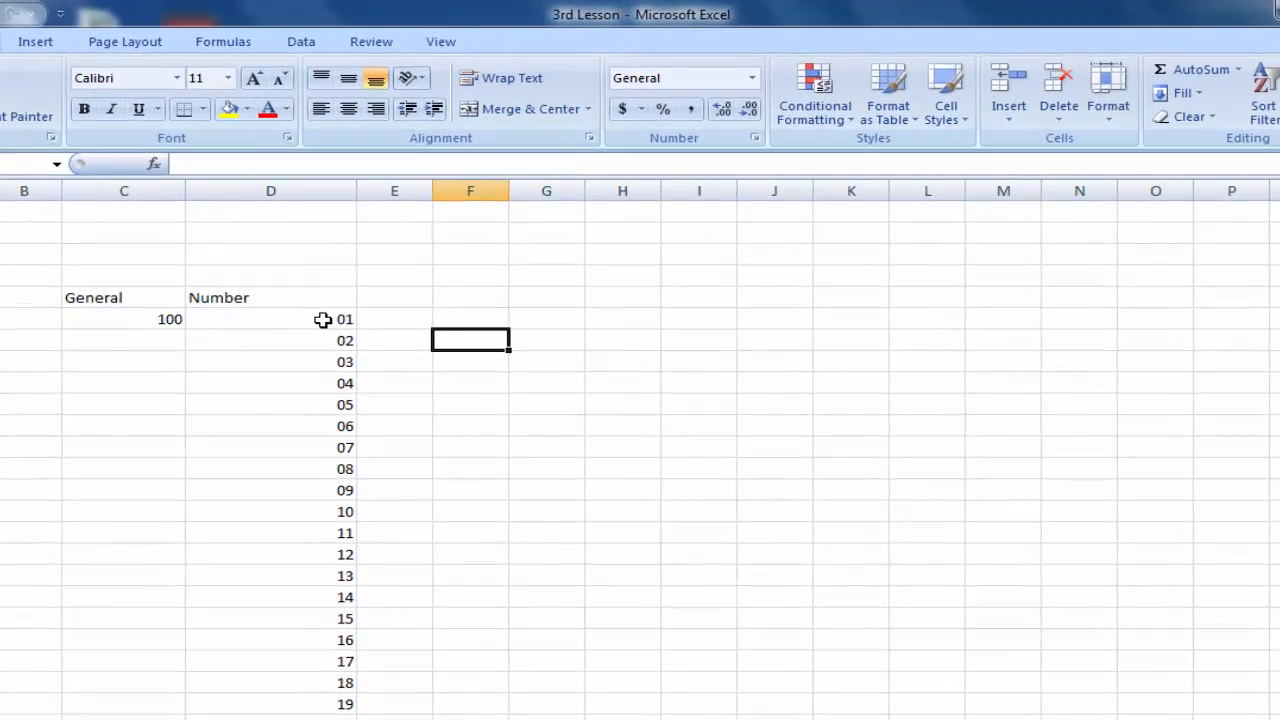
Step: Apply the custom number format 0000 to cell D6, building it from the existing 0 format code
click(373, 269)
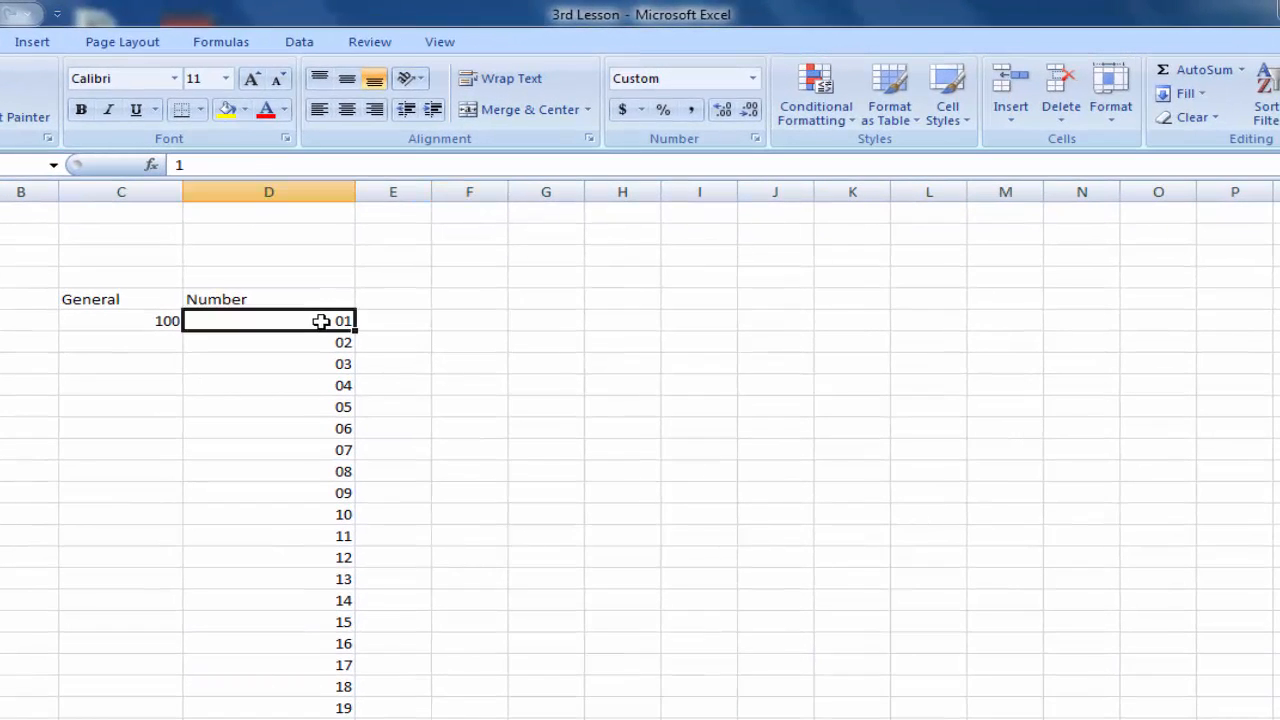
right_click(321, 321)
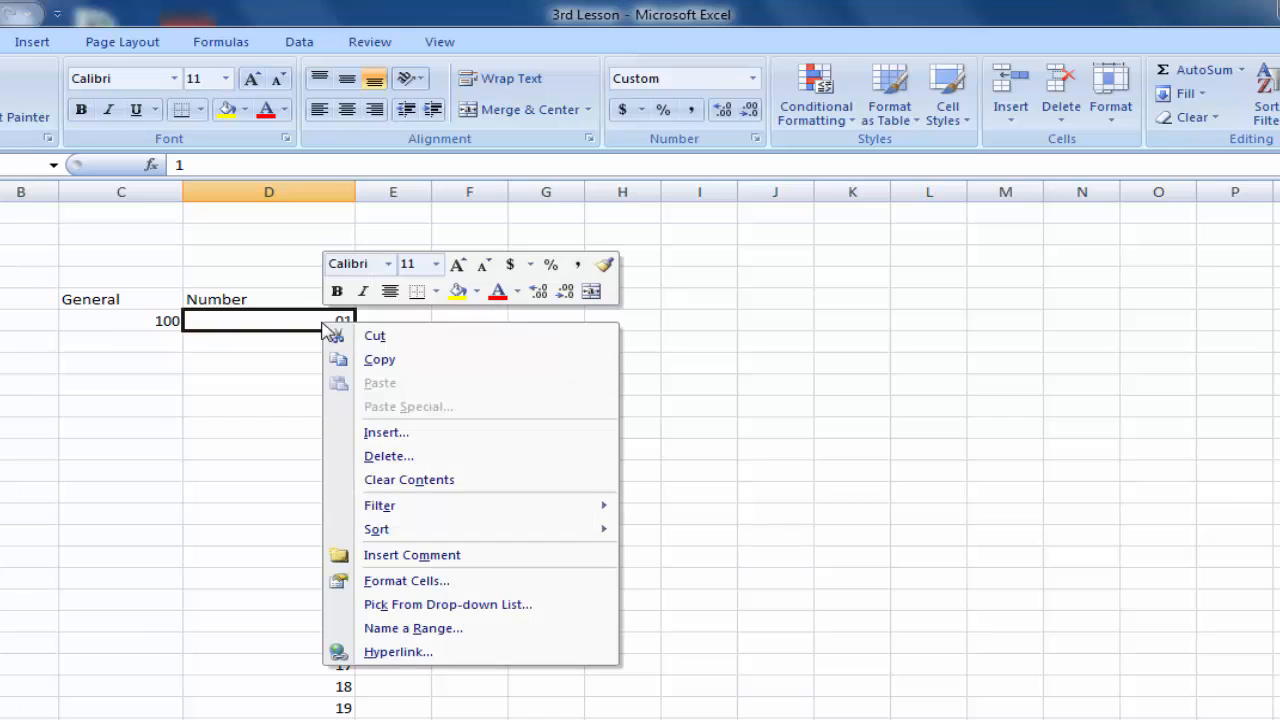
click(437, 581)
drag(663, 323, 948, 252)
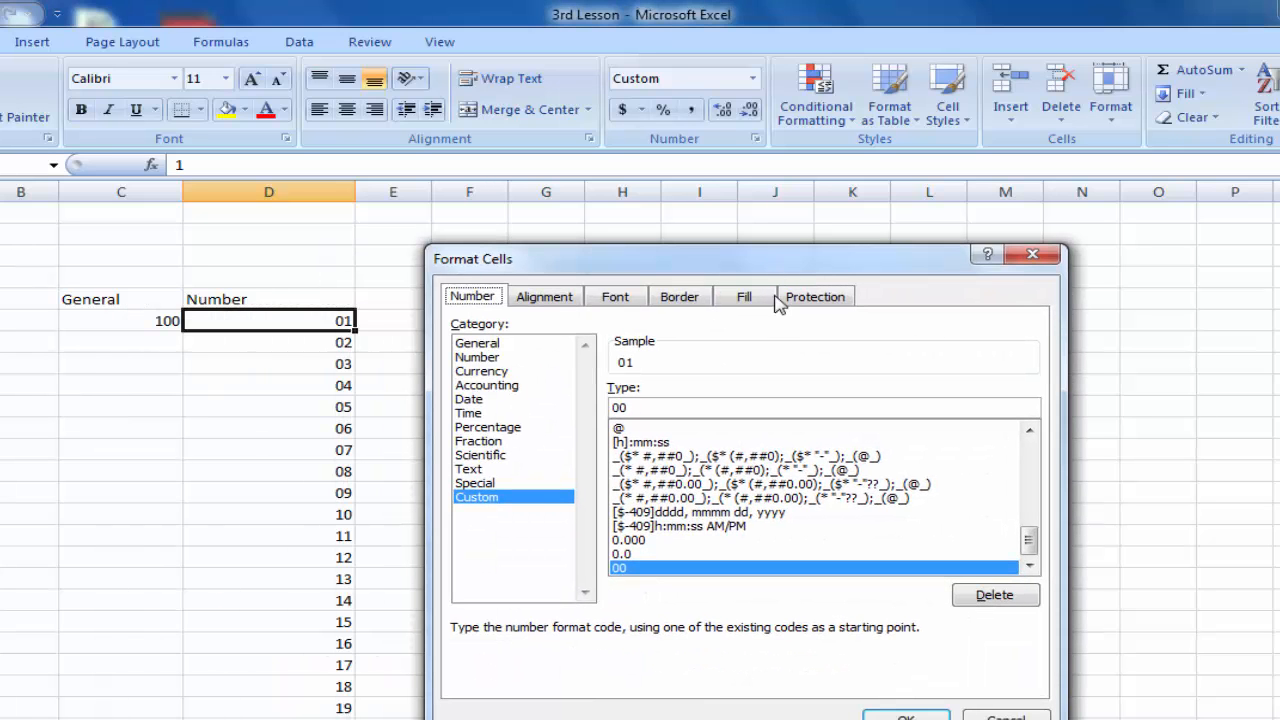
click(647, 407)
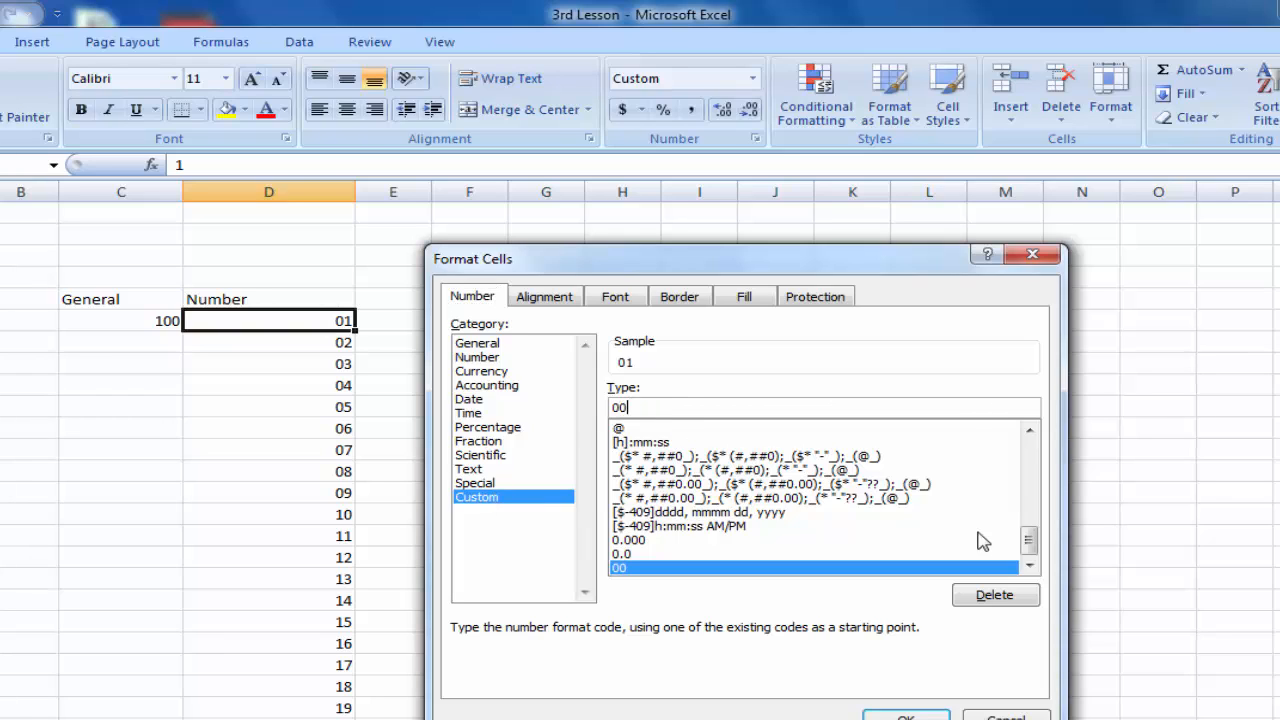
drag(1030, 542, 1043, 449)
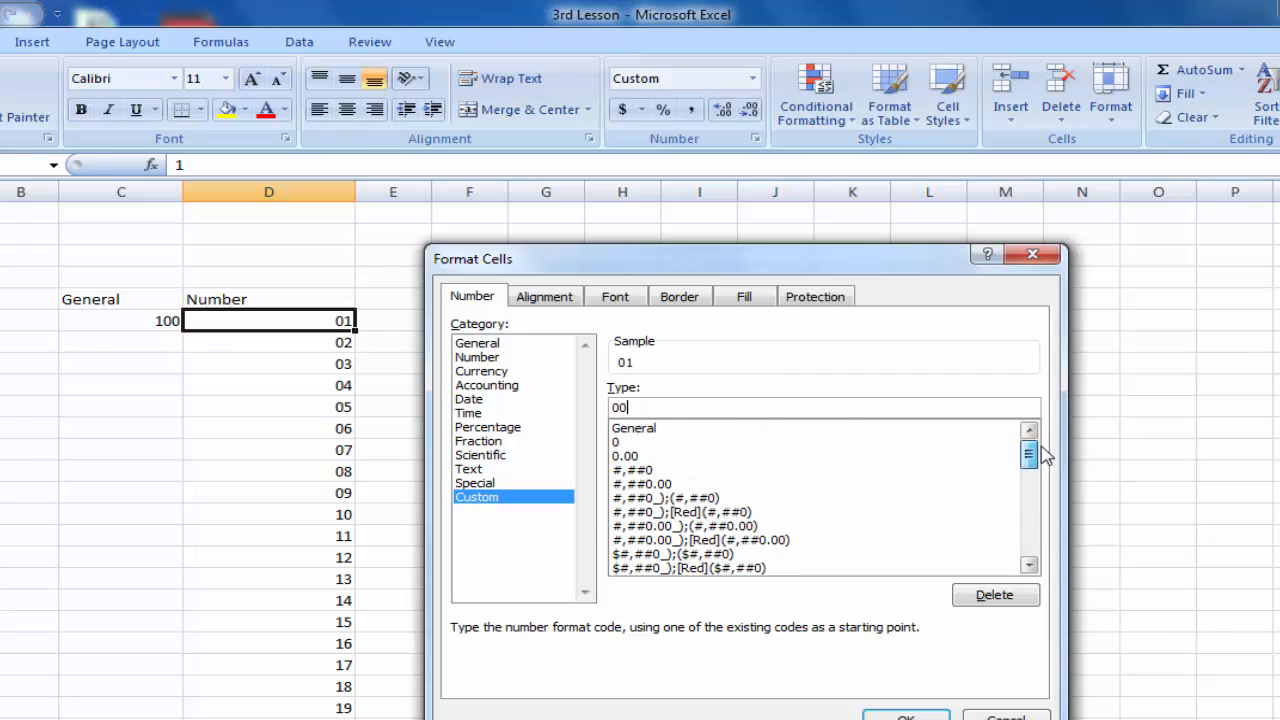
click(617, 442)
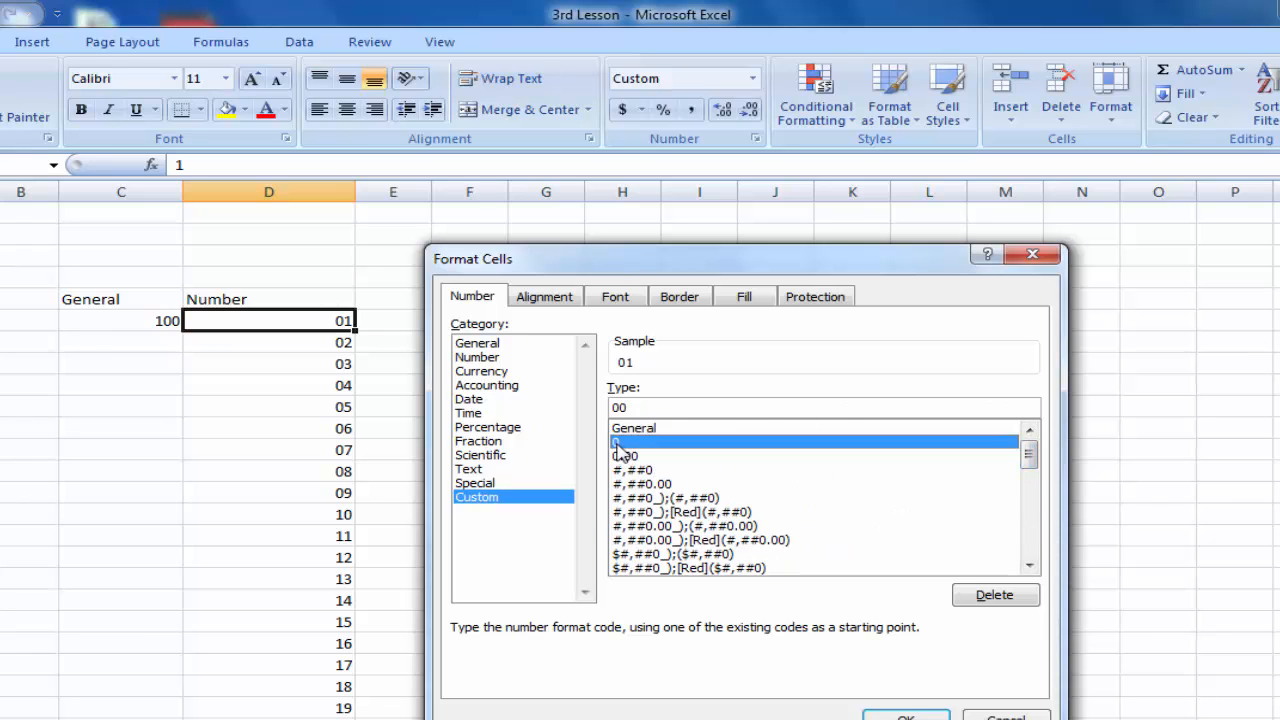
click(637, 409)
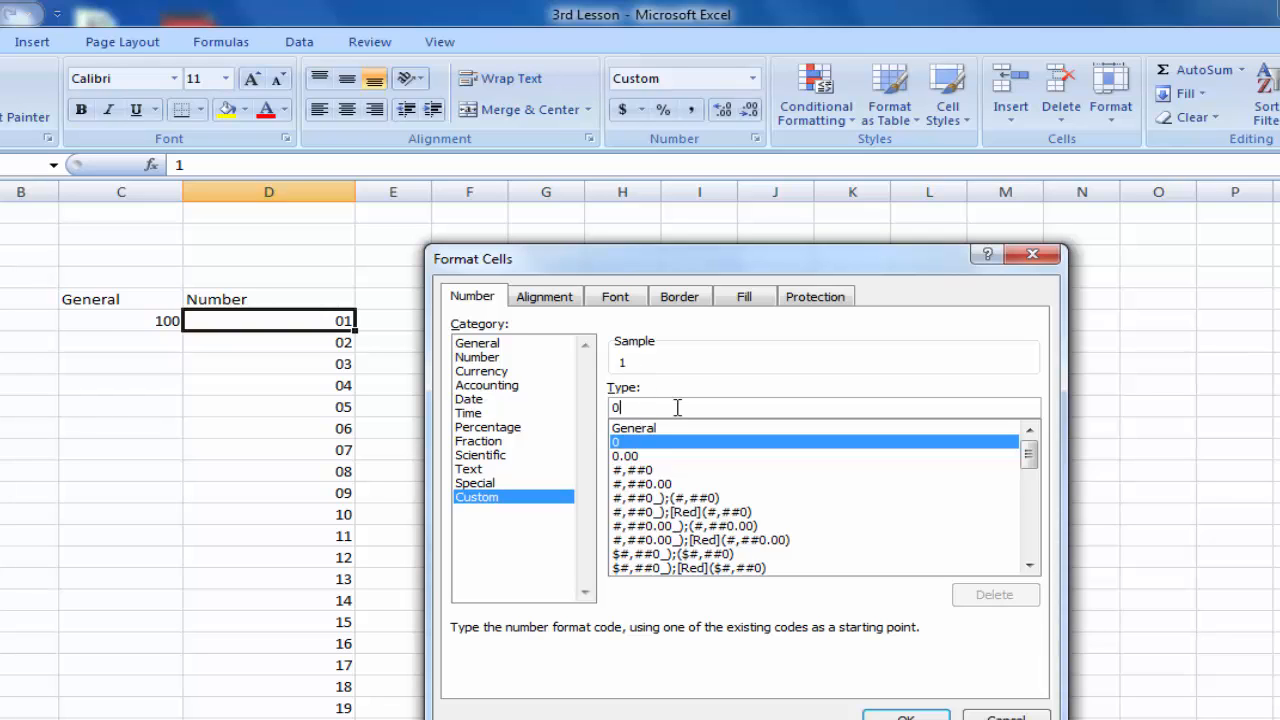
text(0)
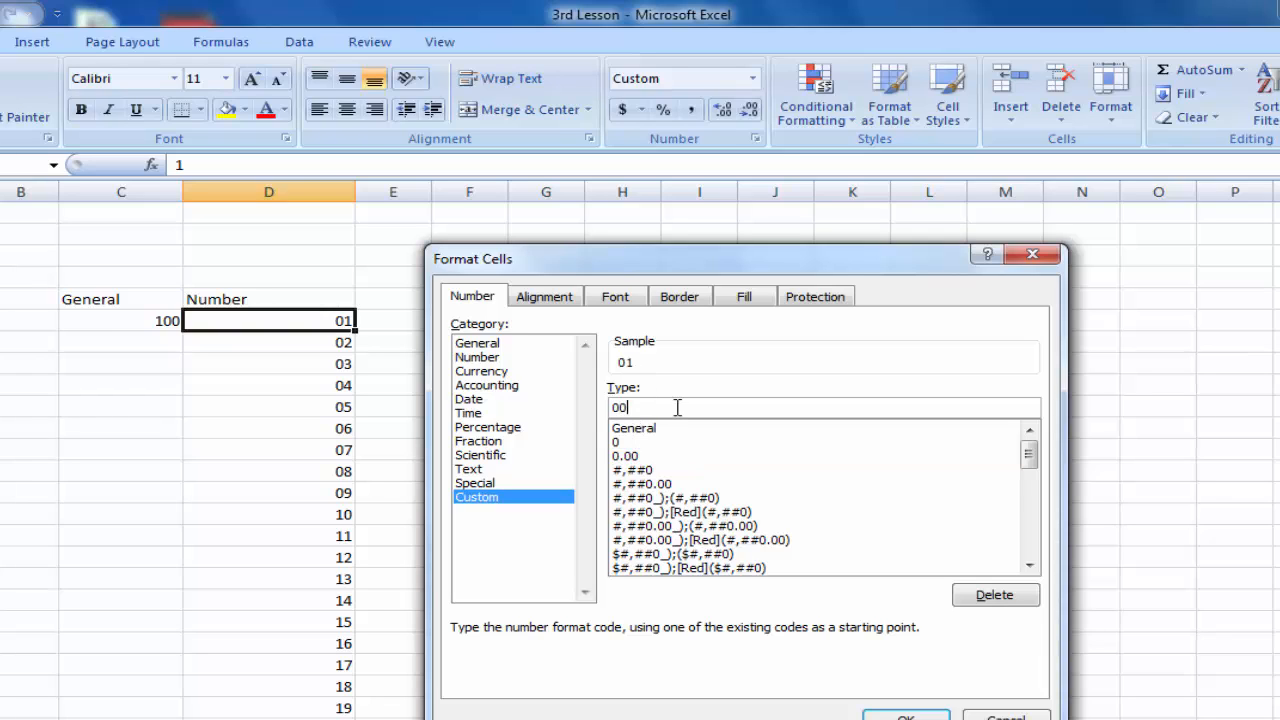
text(00)
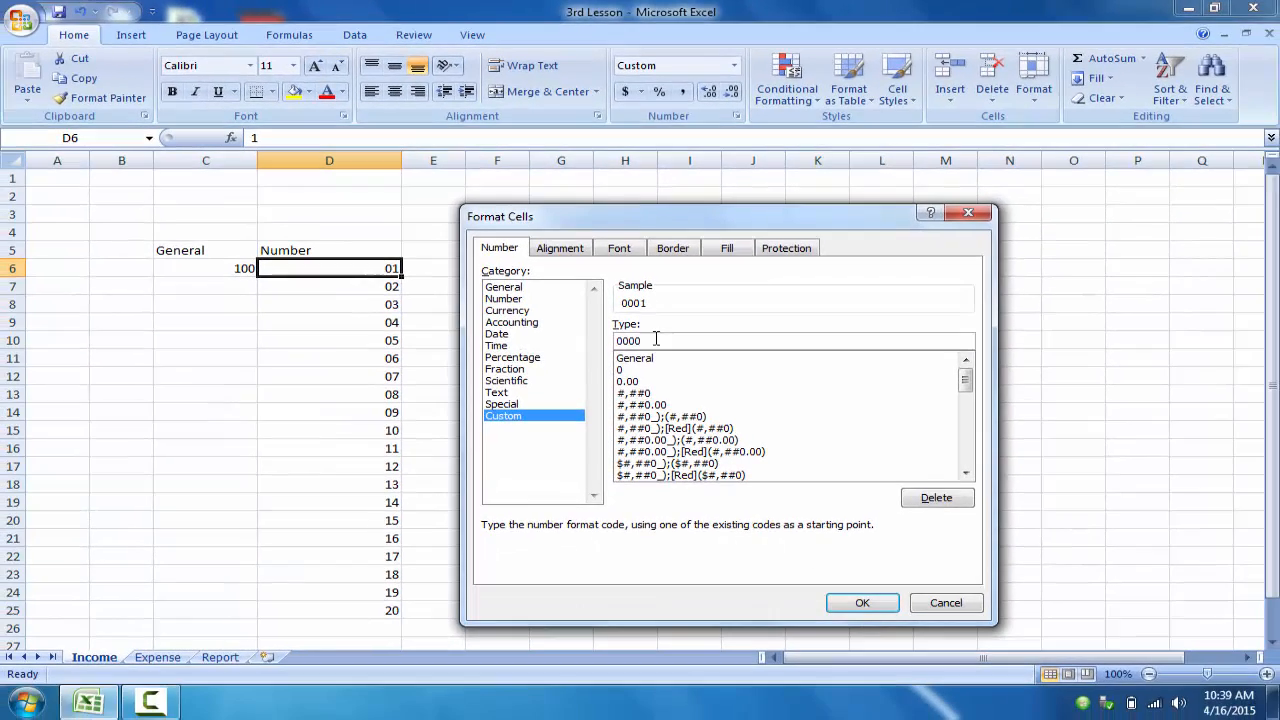
click(852, 603)
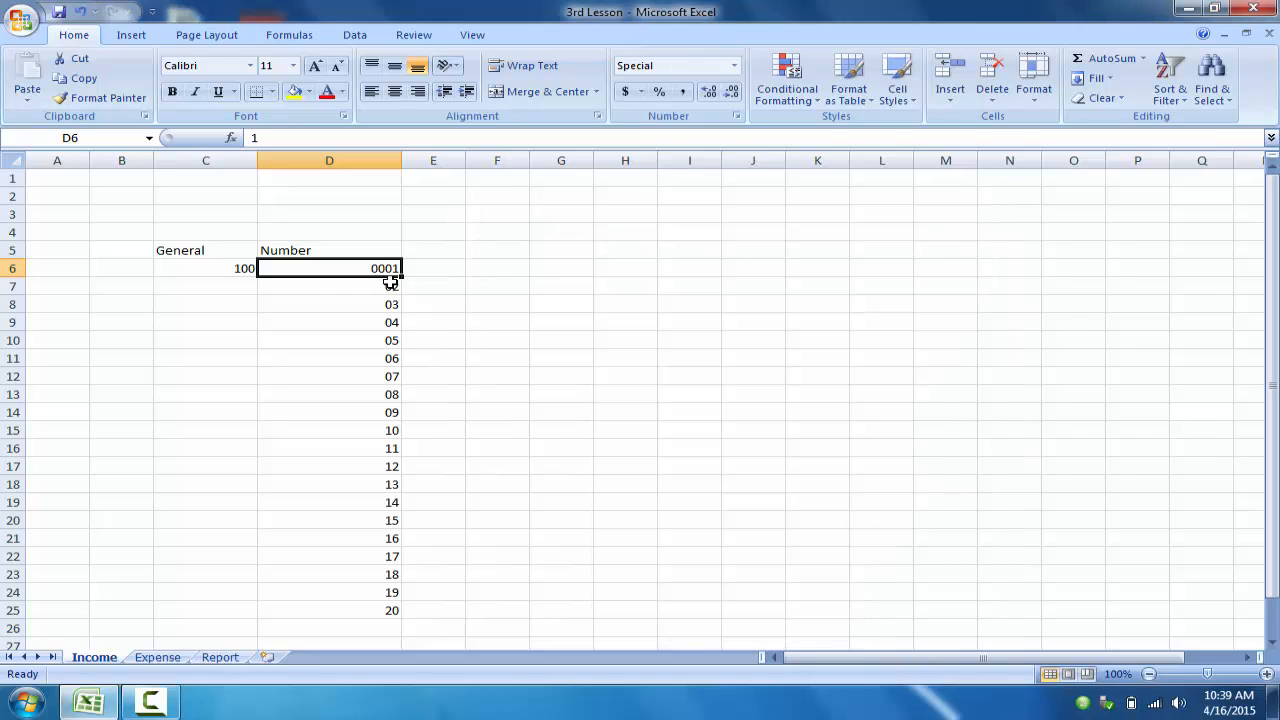
click(455, 267)
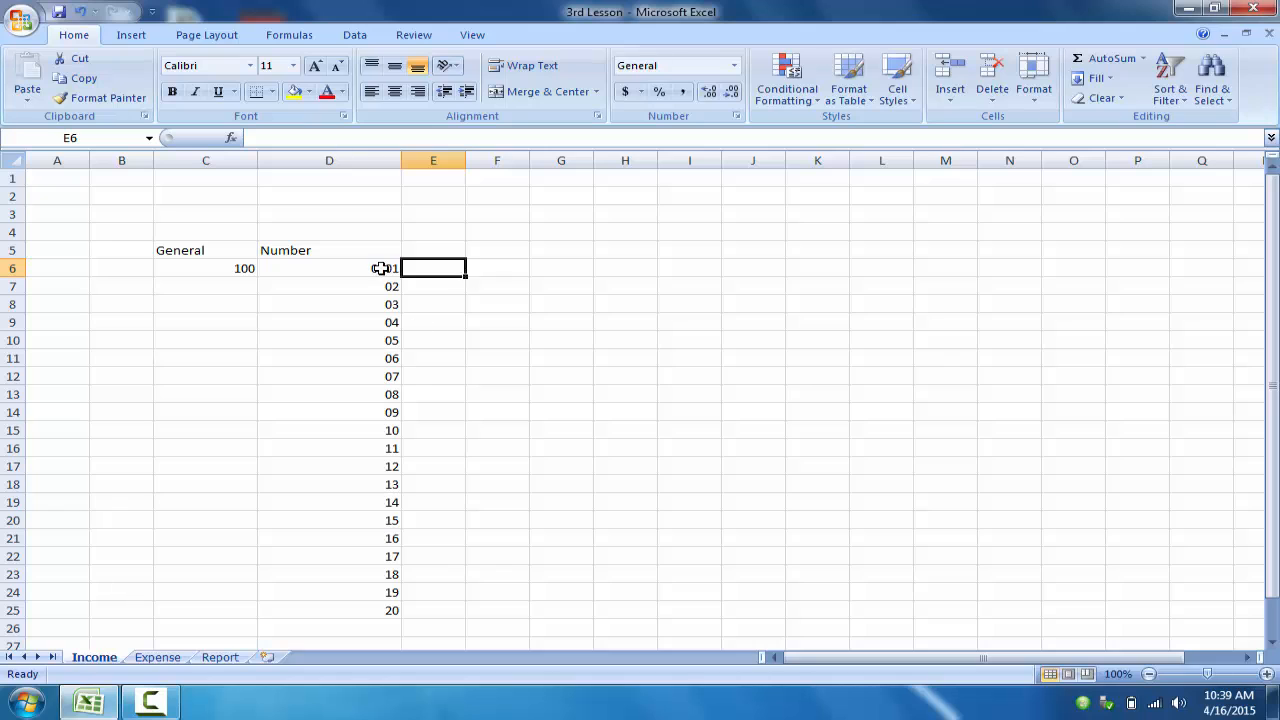
Step: Copy the formatting of cell D6 onto cells D7 to D25 with Format Painter
click(300, 266)
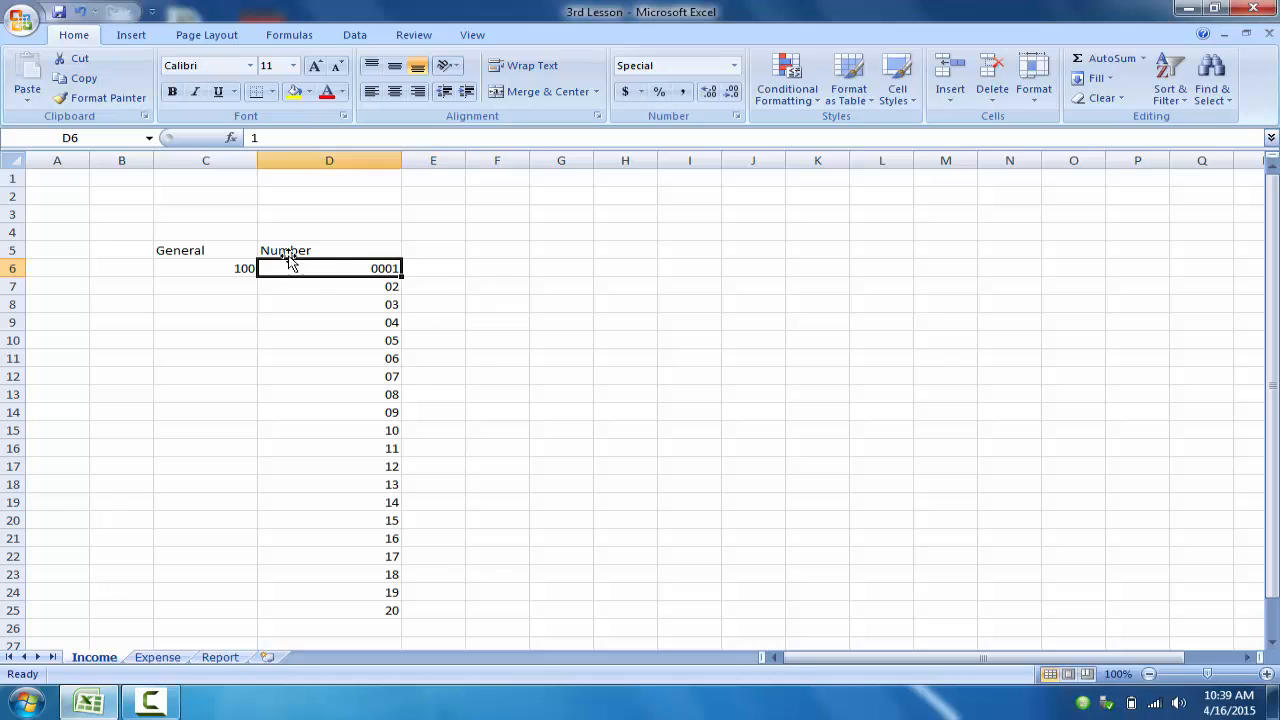
click(104, 98)
drag(346, 290, 347, 608)
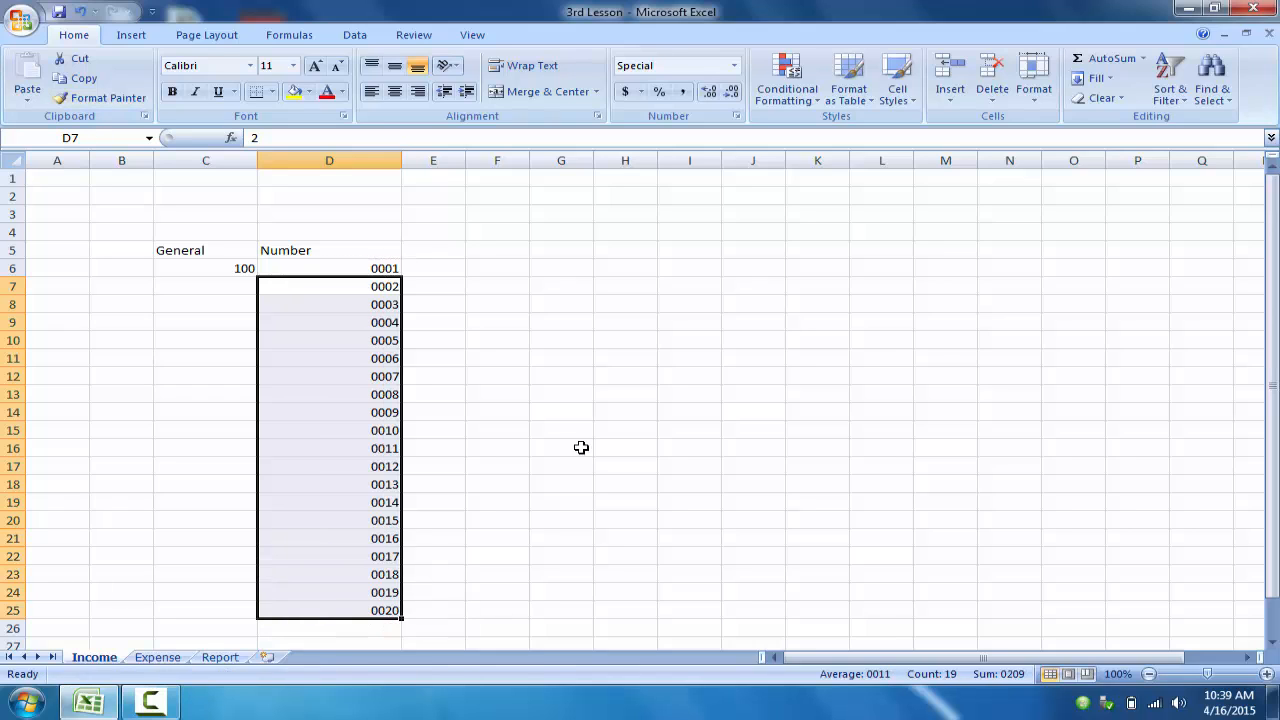
click(569, 383)
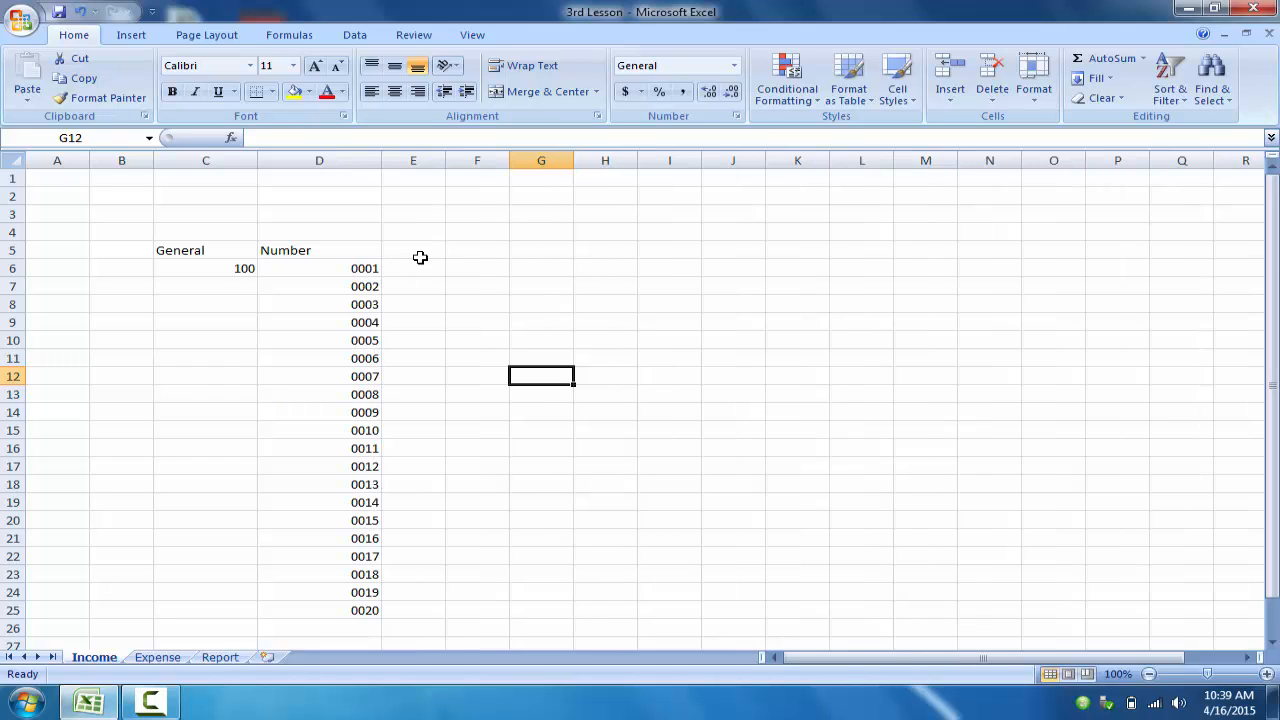
Step: Apply the Currency number format to the empty cell E6 and compare the formats assigned to C6, D6 and E6
click(420, 257)
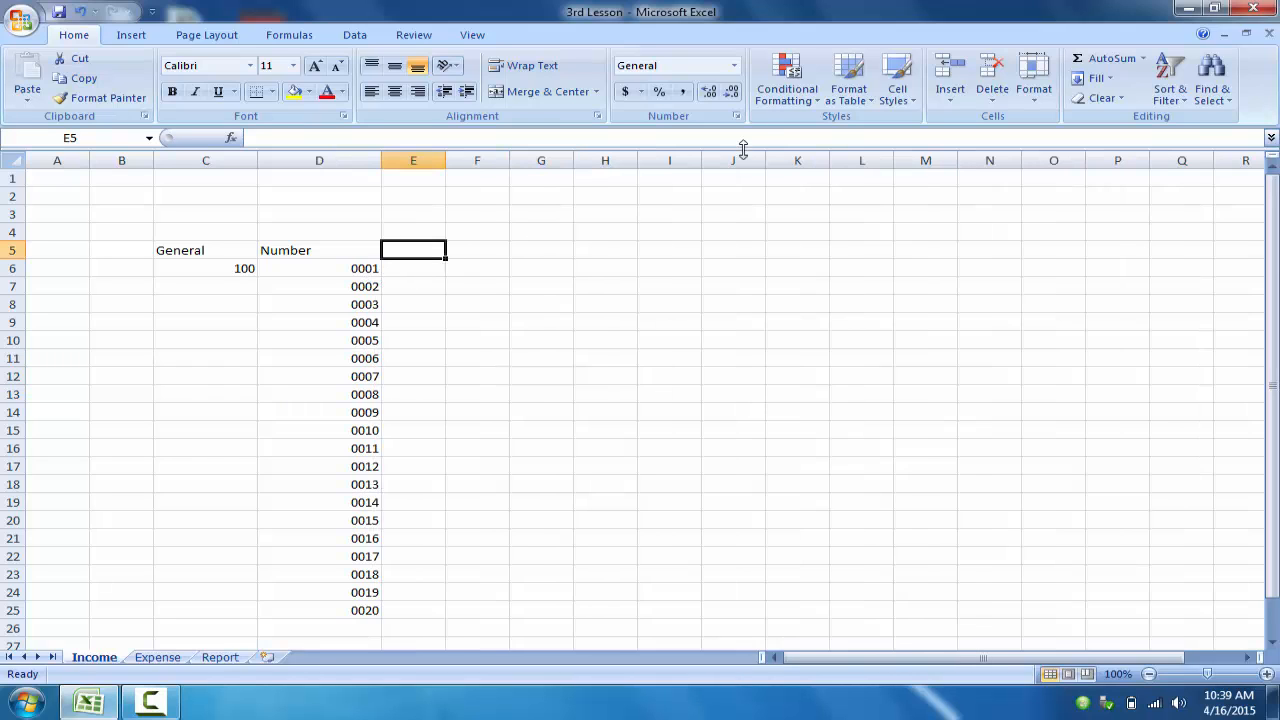
click(736, 67)
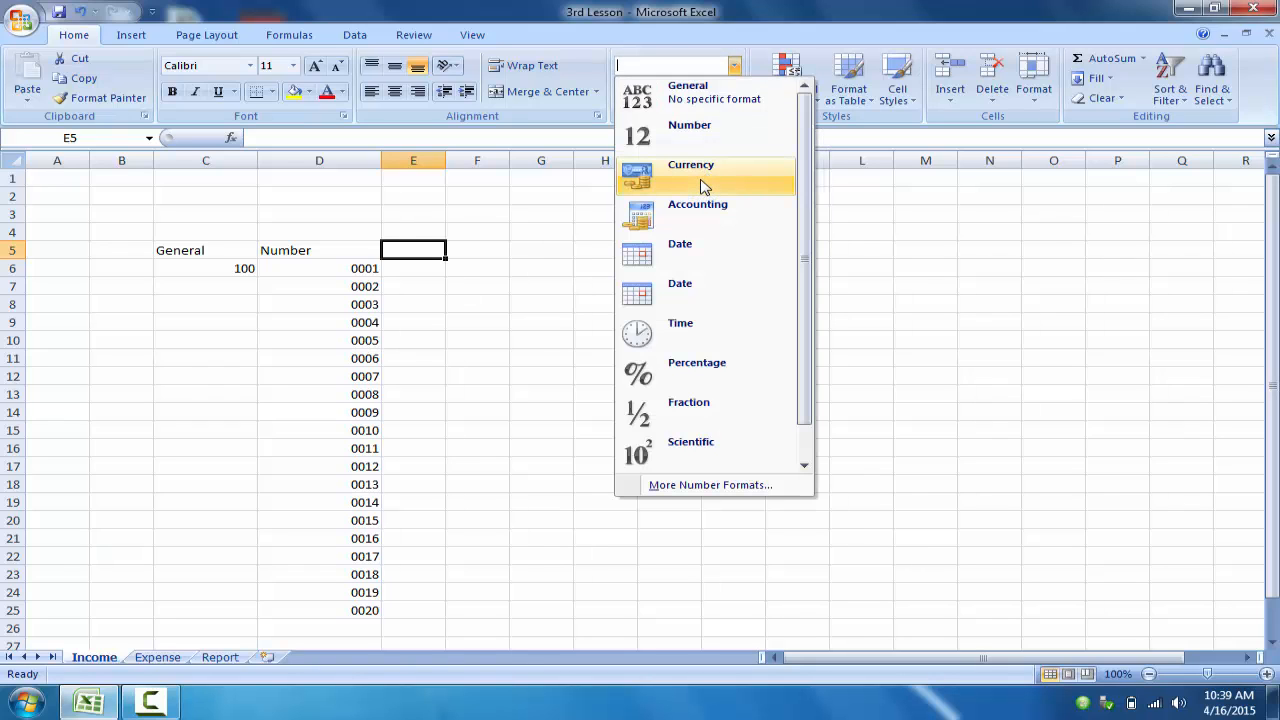
click(420, 277)
click(422, 270)
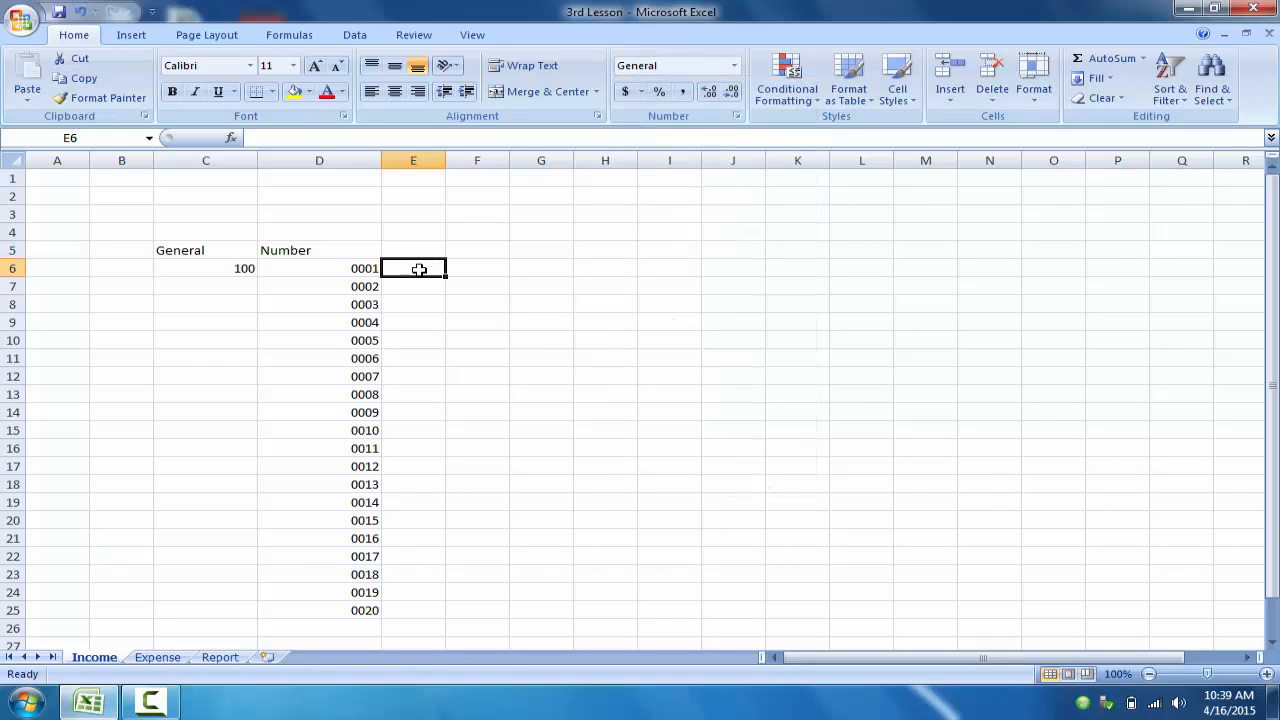
click(736, 67)
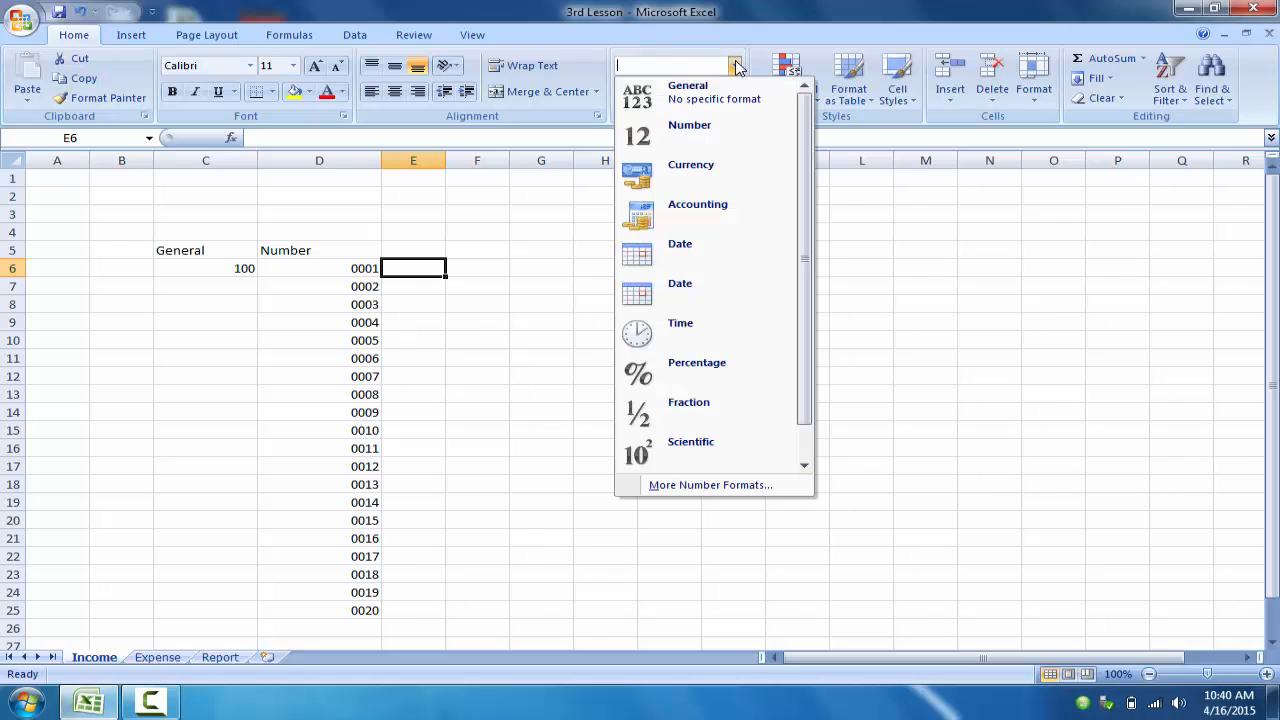
click(690, 179)
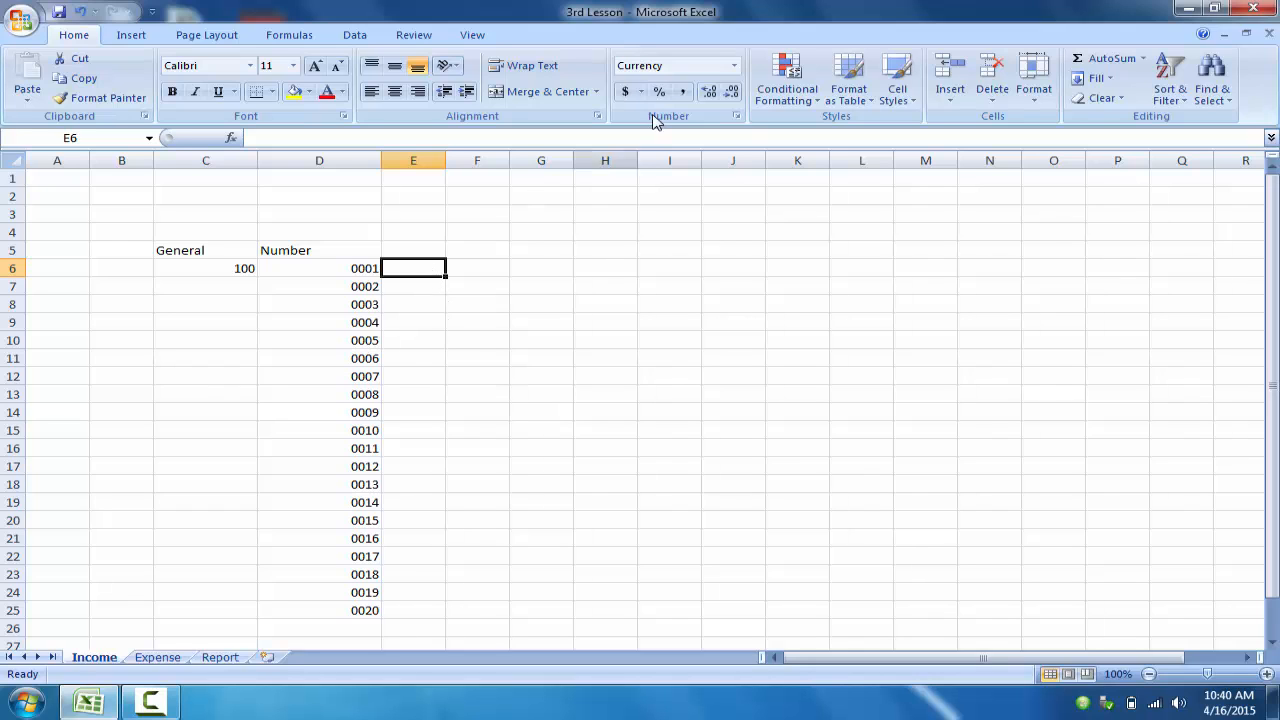
click(229, 267)
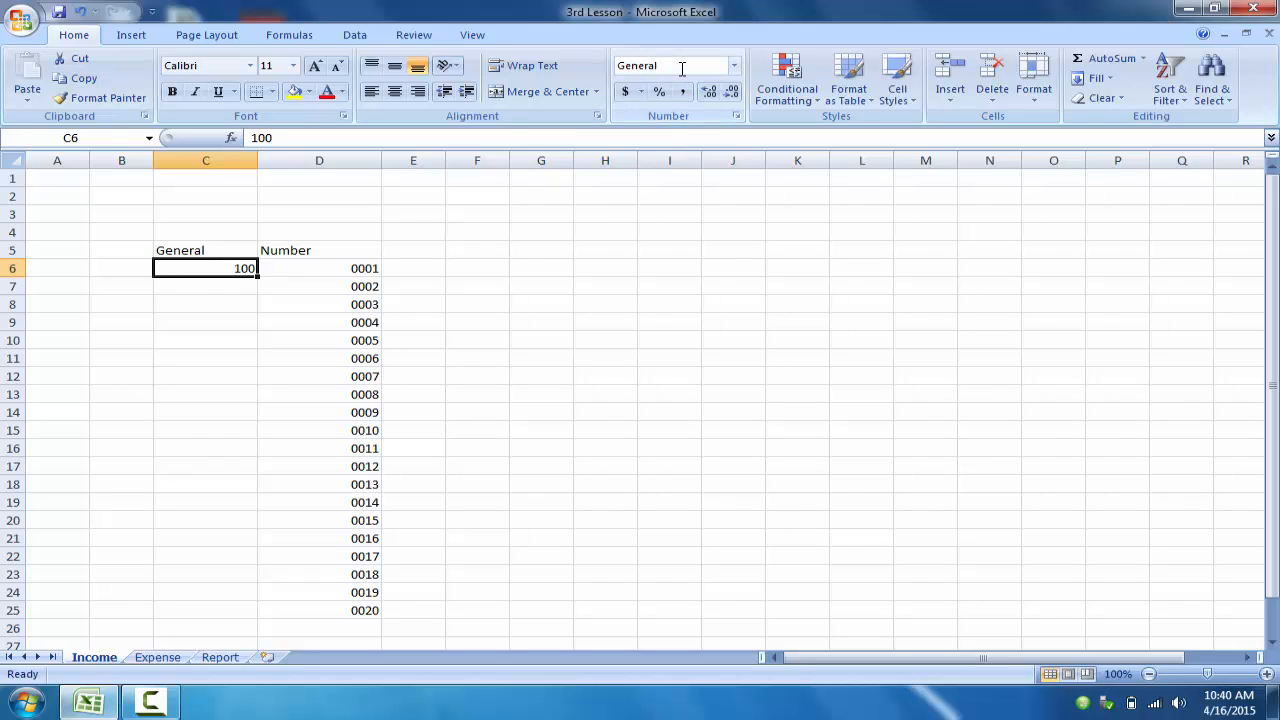
click(357, 267)
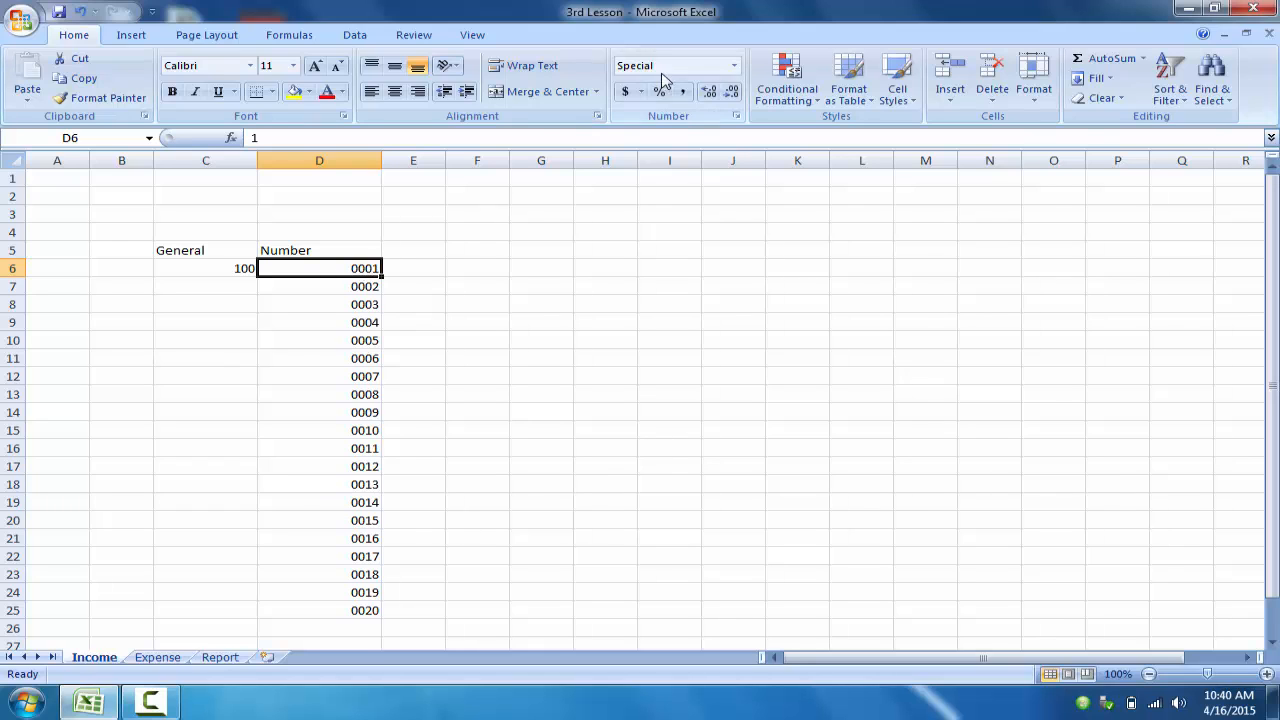
click(407, 271)
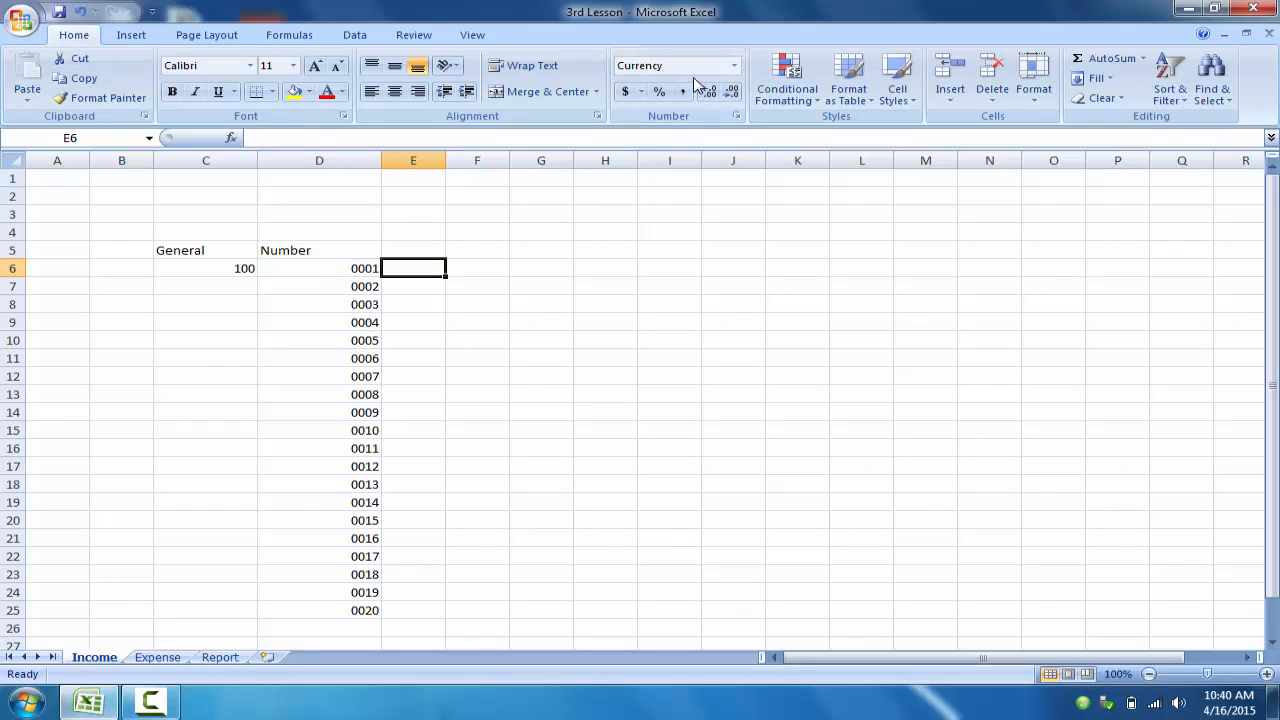
Step: Enter the heading Currency in cell E5 and widen column E to about twice its width
click(412, 251)
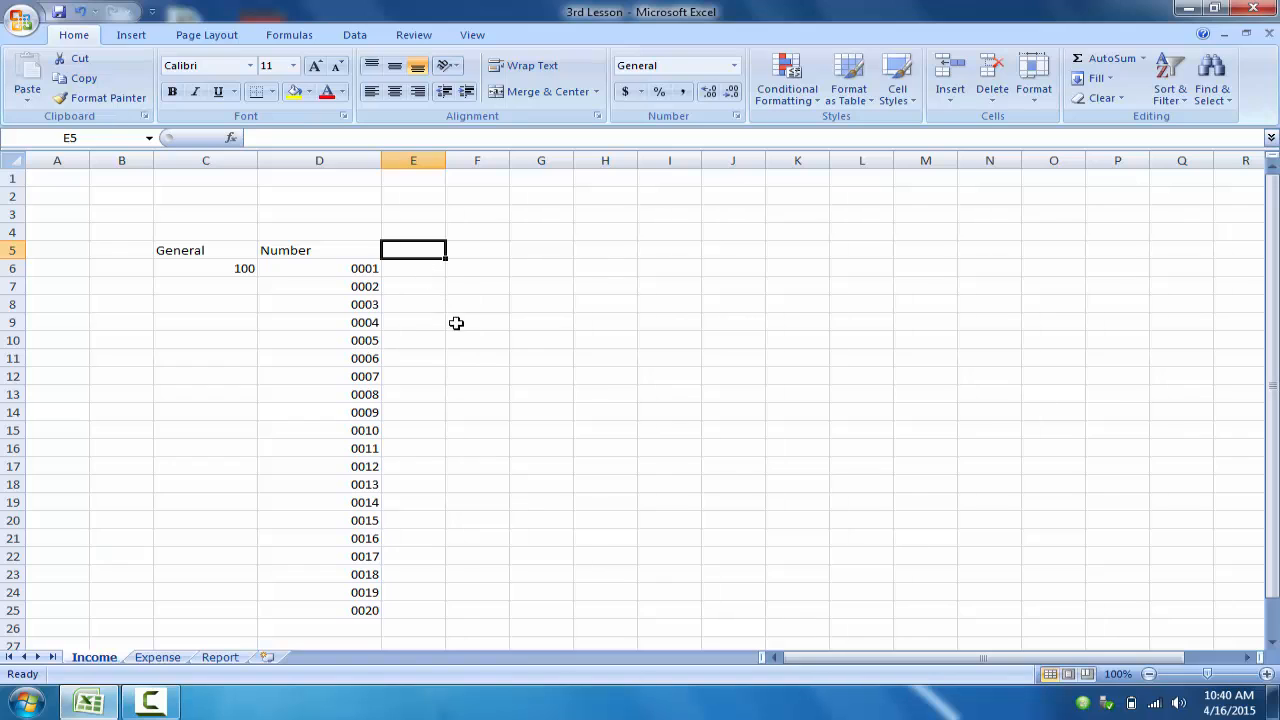
text(Currency)
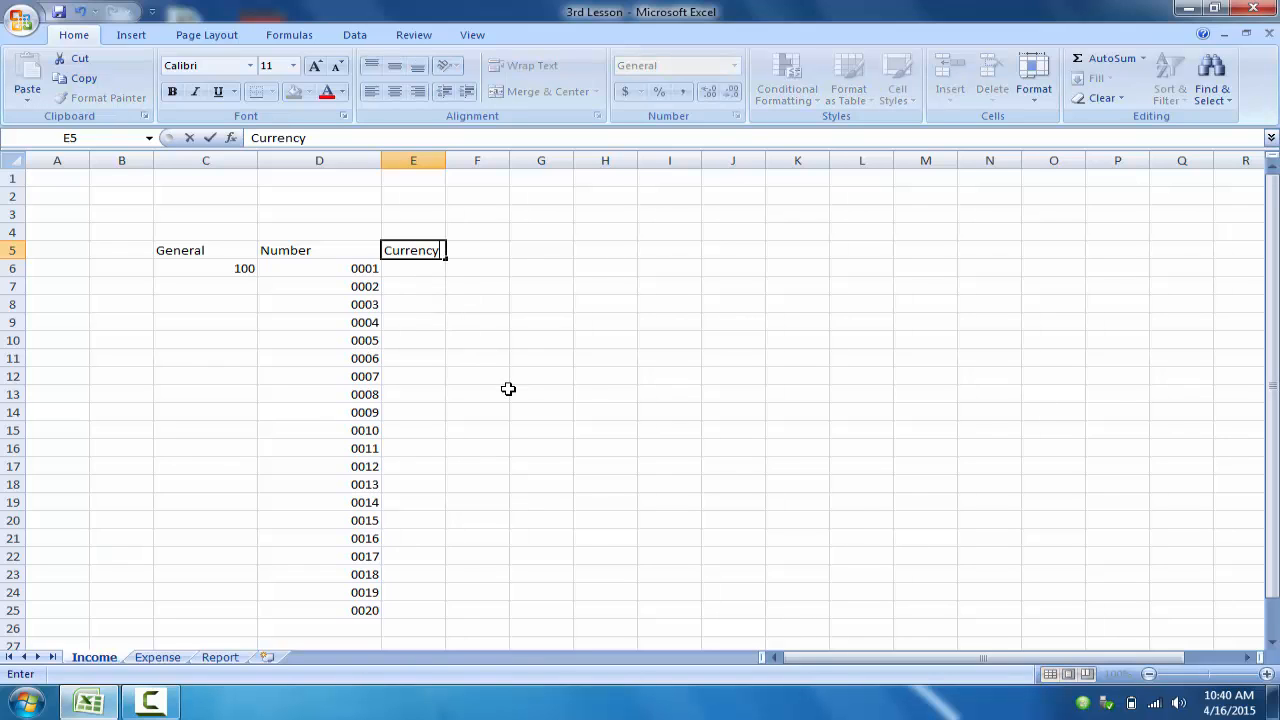
click(429, 272)
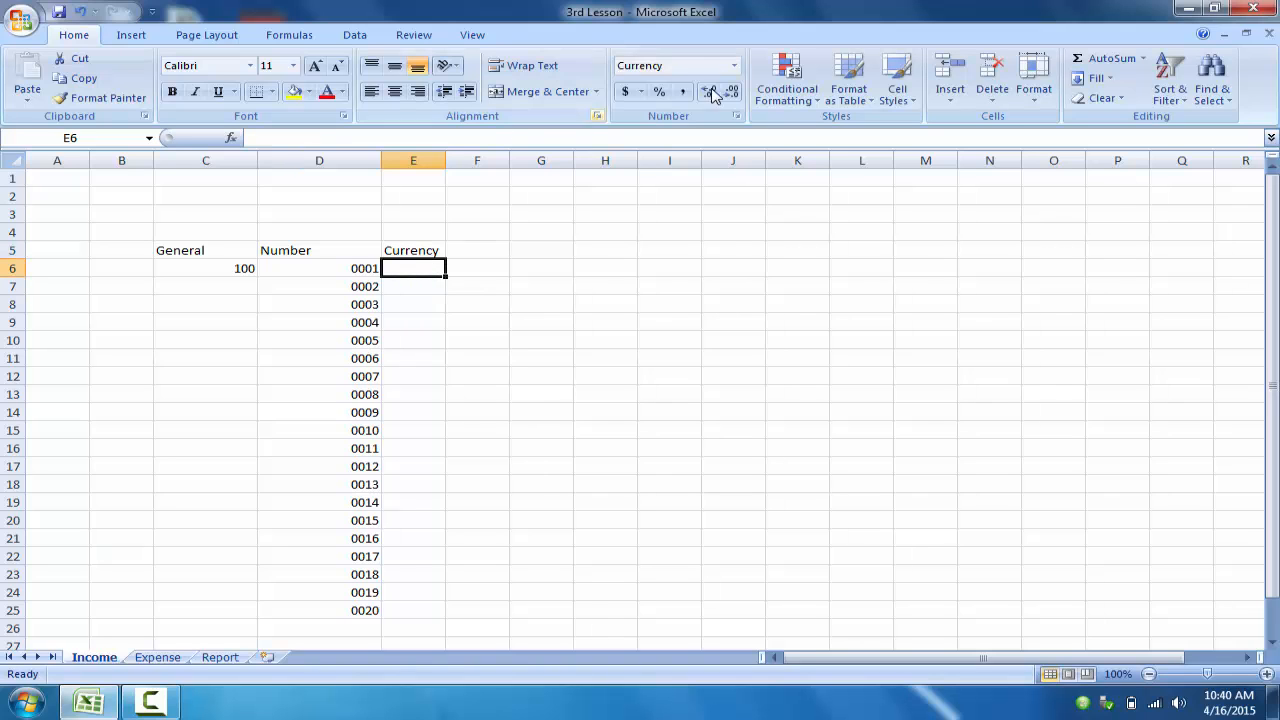
drag(446, 162, 510, 163)
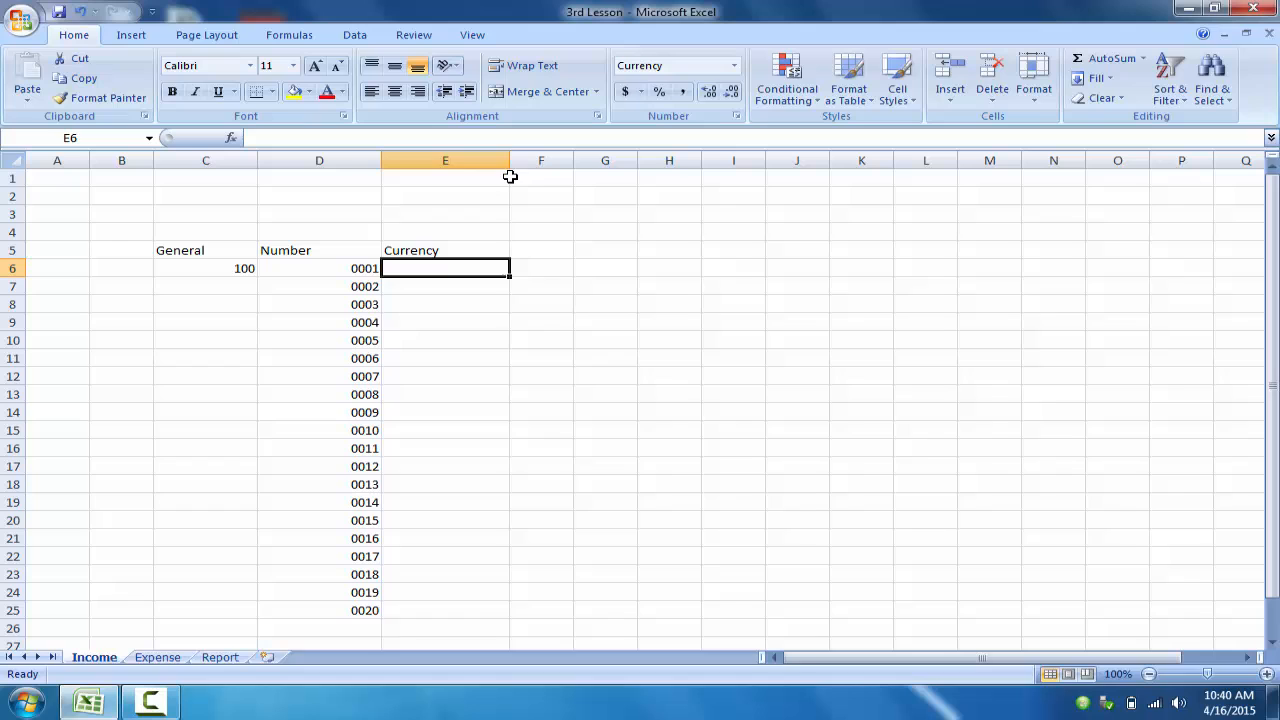
Step: Apply the Accounting number format to the empty cell F6 and widen column F to nearly the width of column E
click(554, 269)
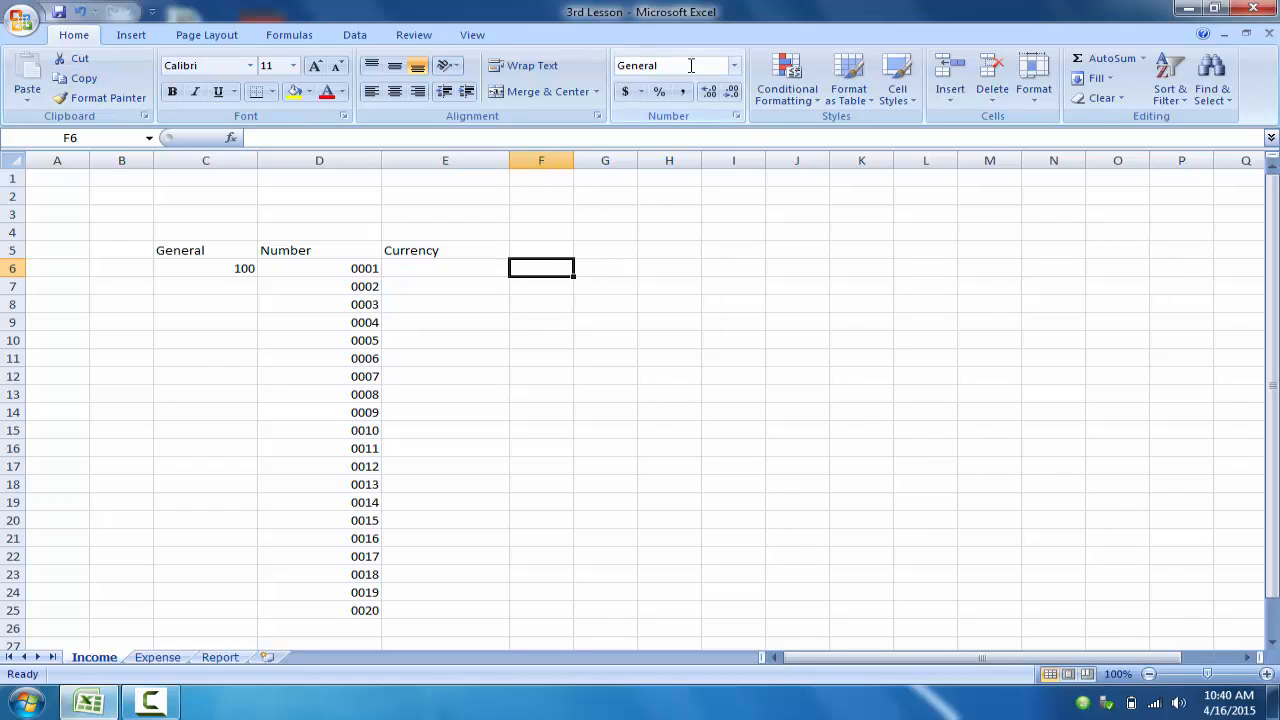
click(734, 65)
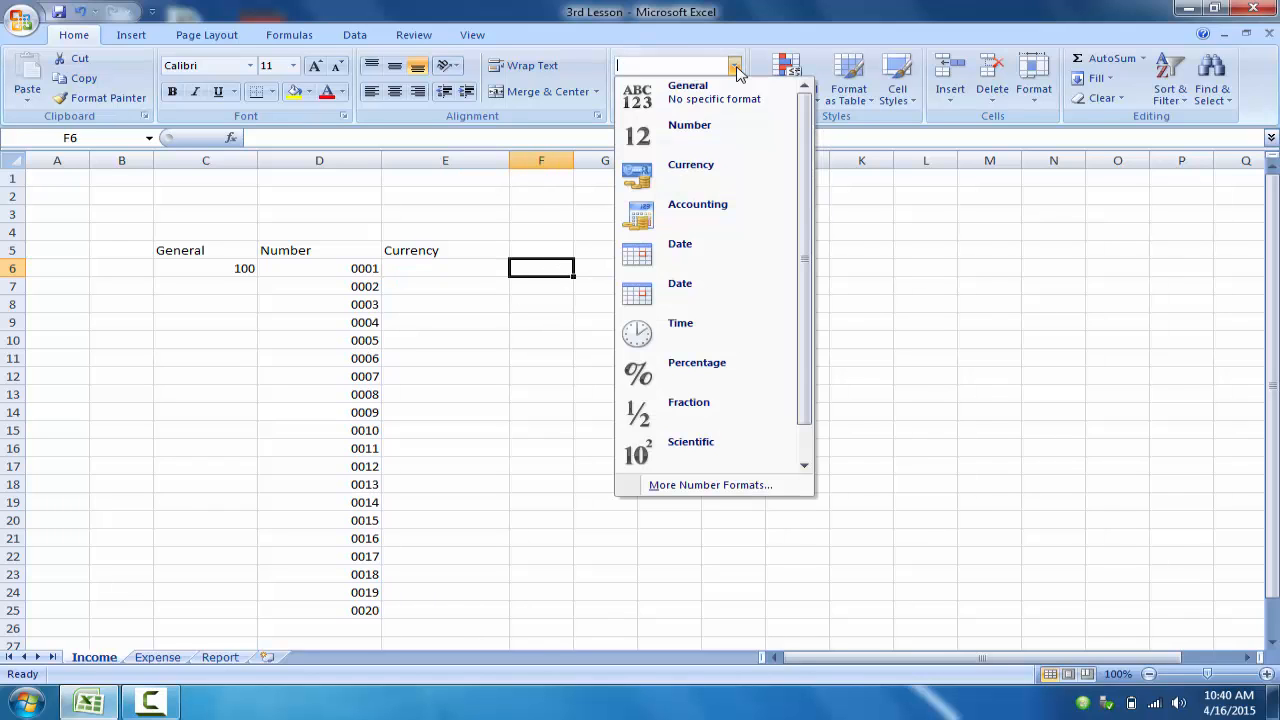
click(688, 214)
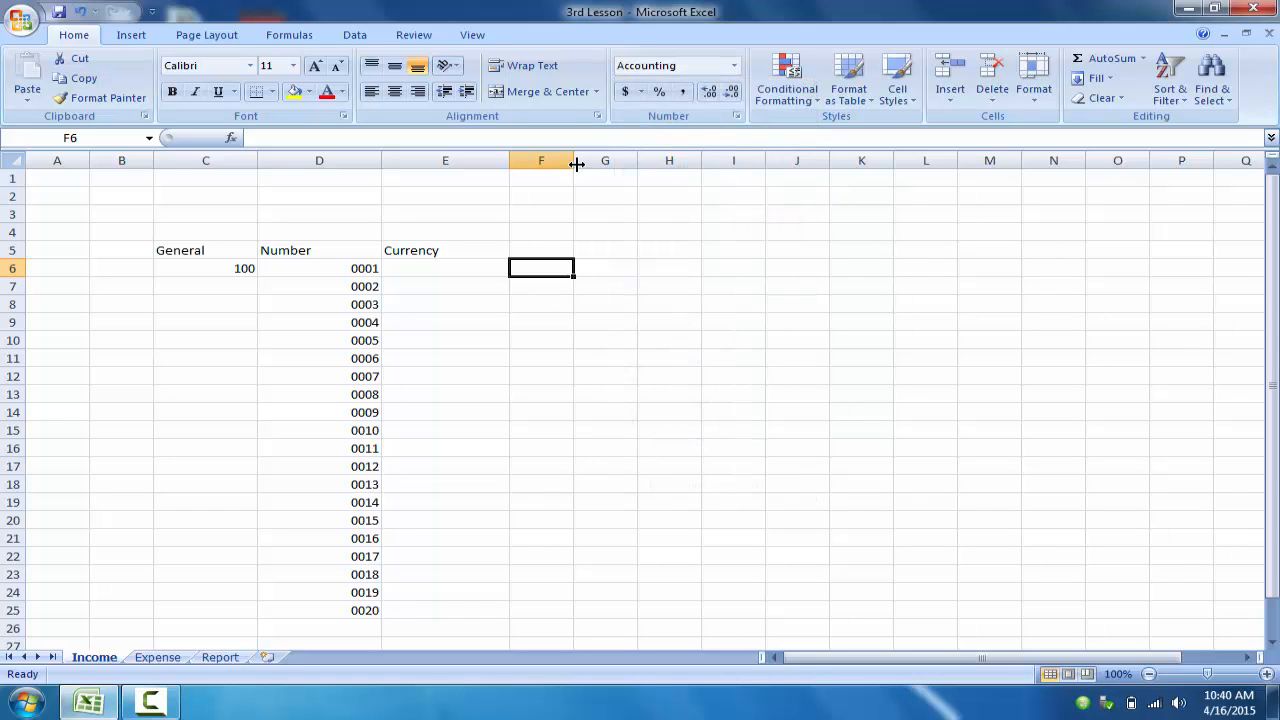
drag(577, 164, 629, 164)
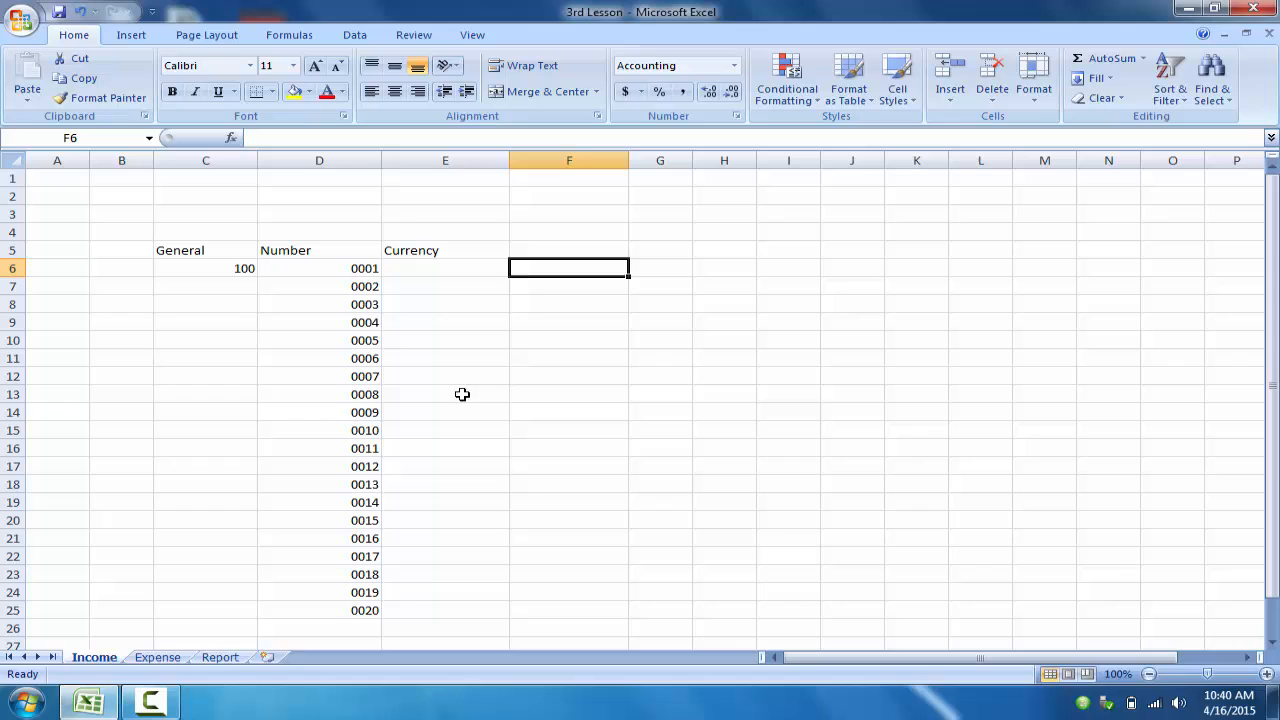
Step: Enter the heading Accounting in cell F5 and select the empty cell under the Currency heading
click(449, 272)
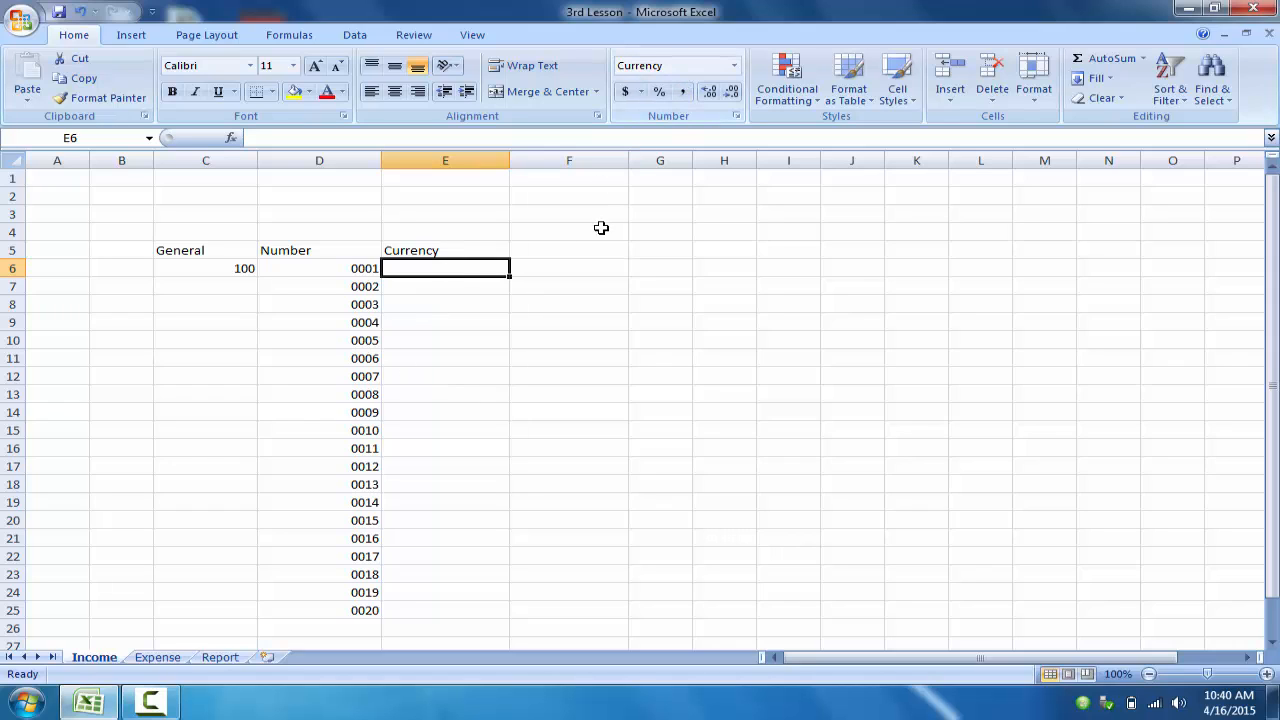
click(565, 270)
click(563, 246)
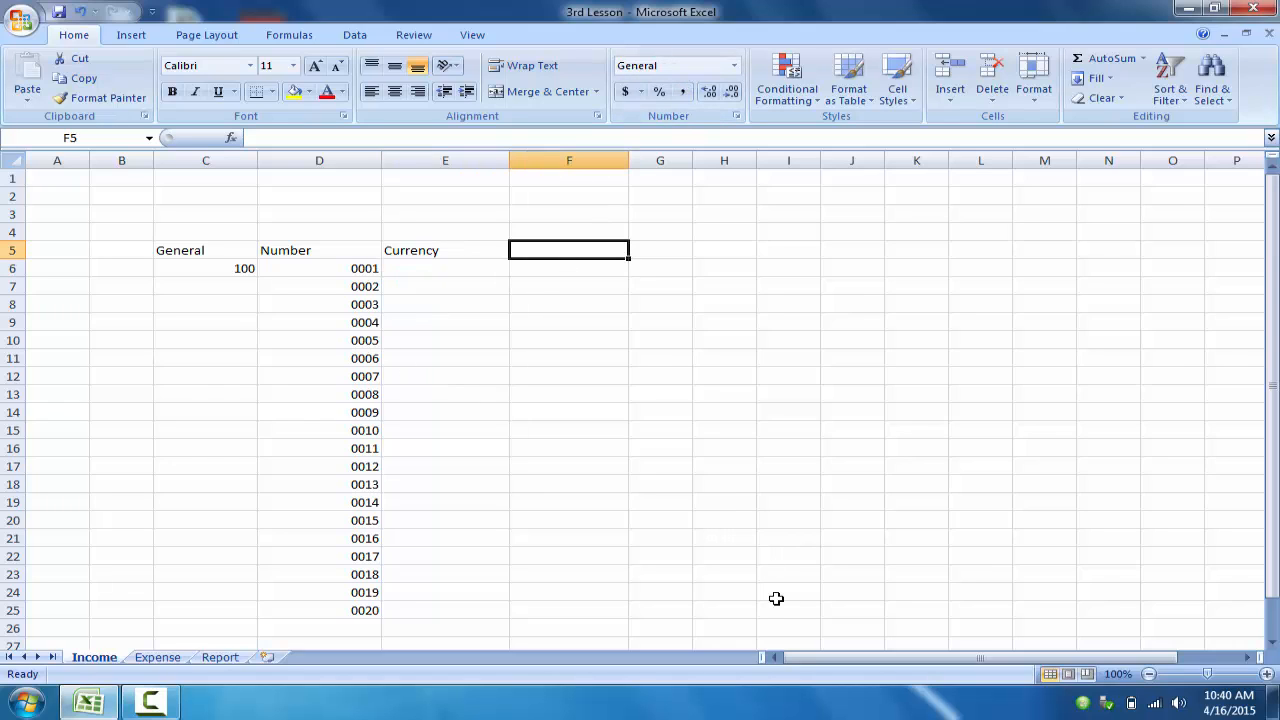
text(Accounting)
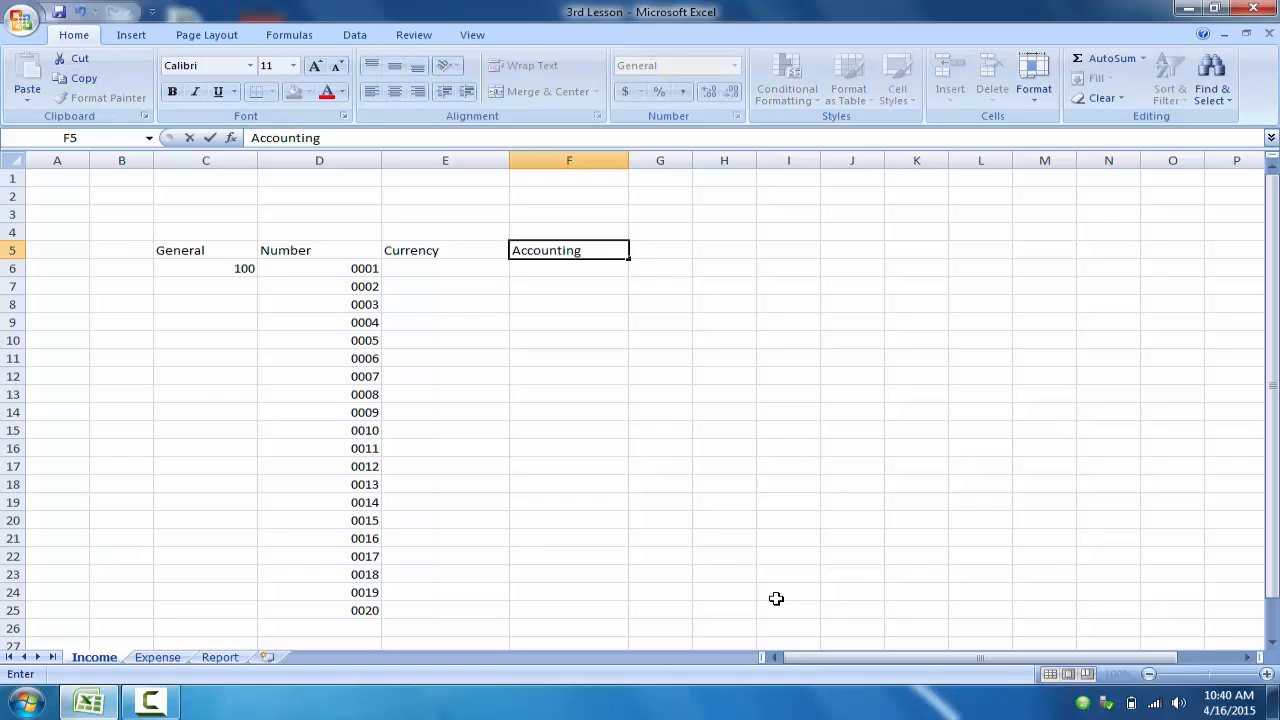
key(Return)
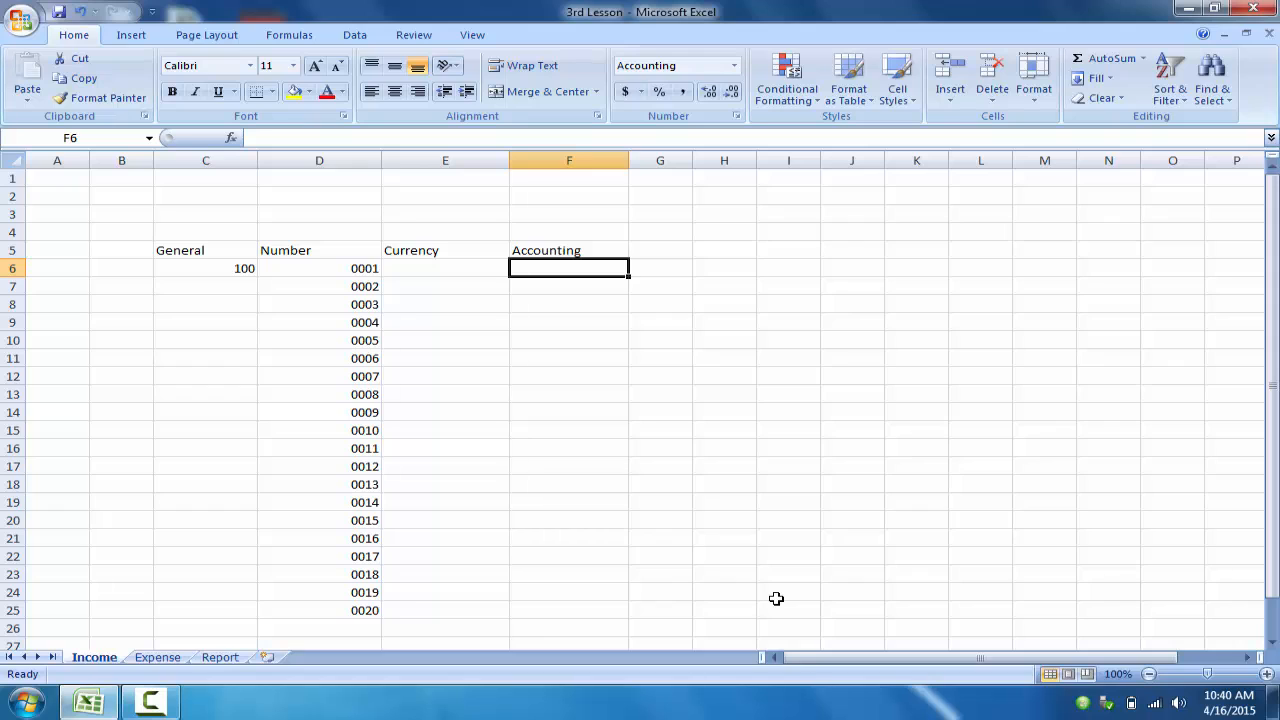
click(459, 265)
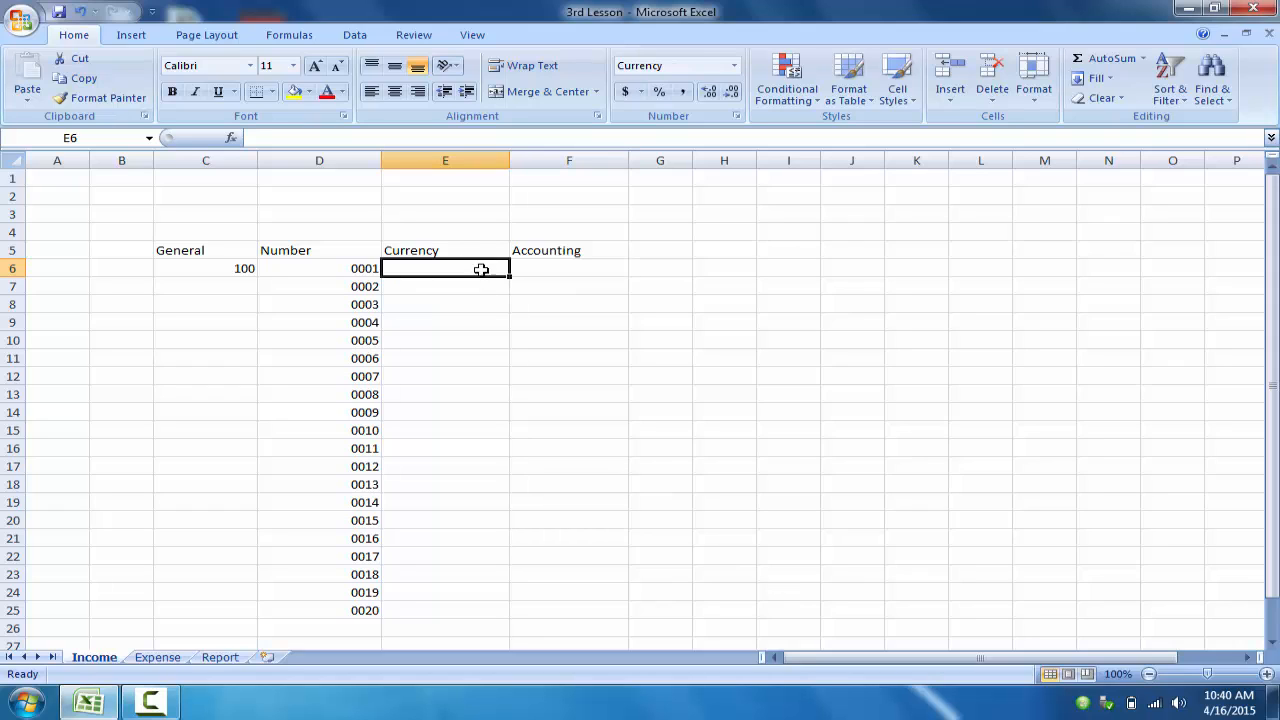
Step: Enter 100 in both the Currency cell E6 and the Accounting cell F6
click(565, 270)
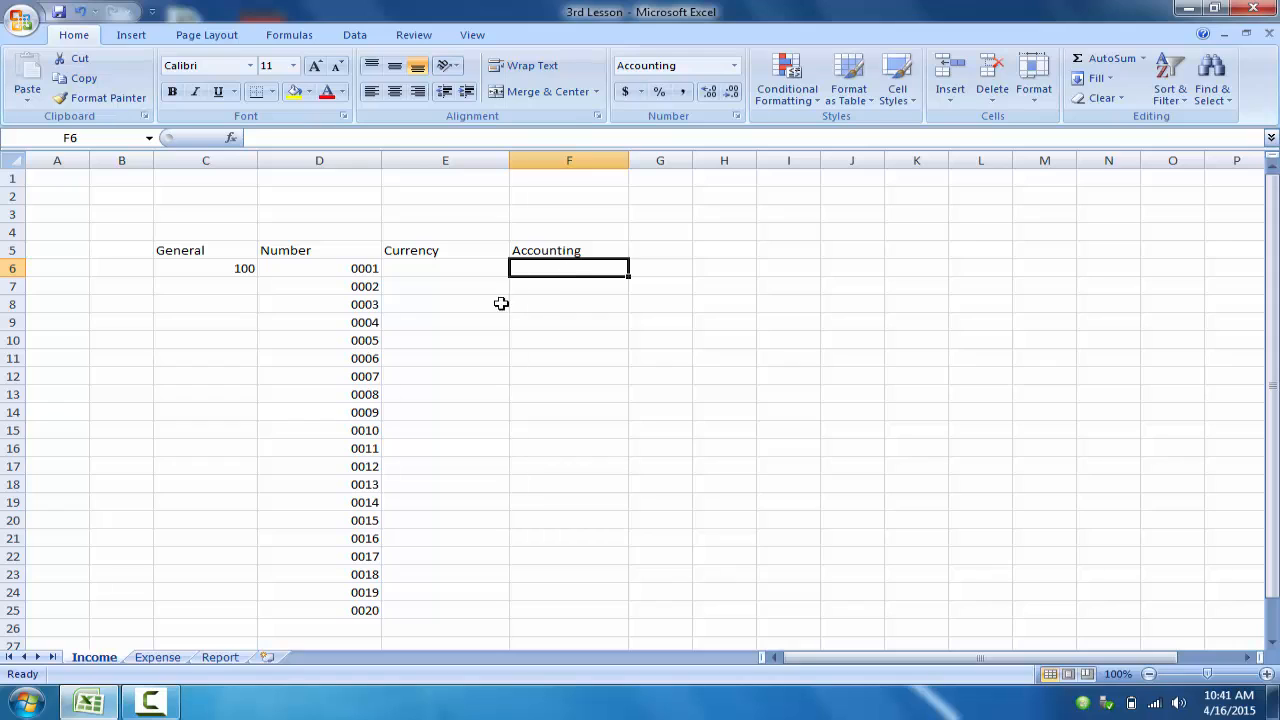
click(467, 287)
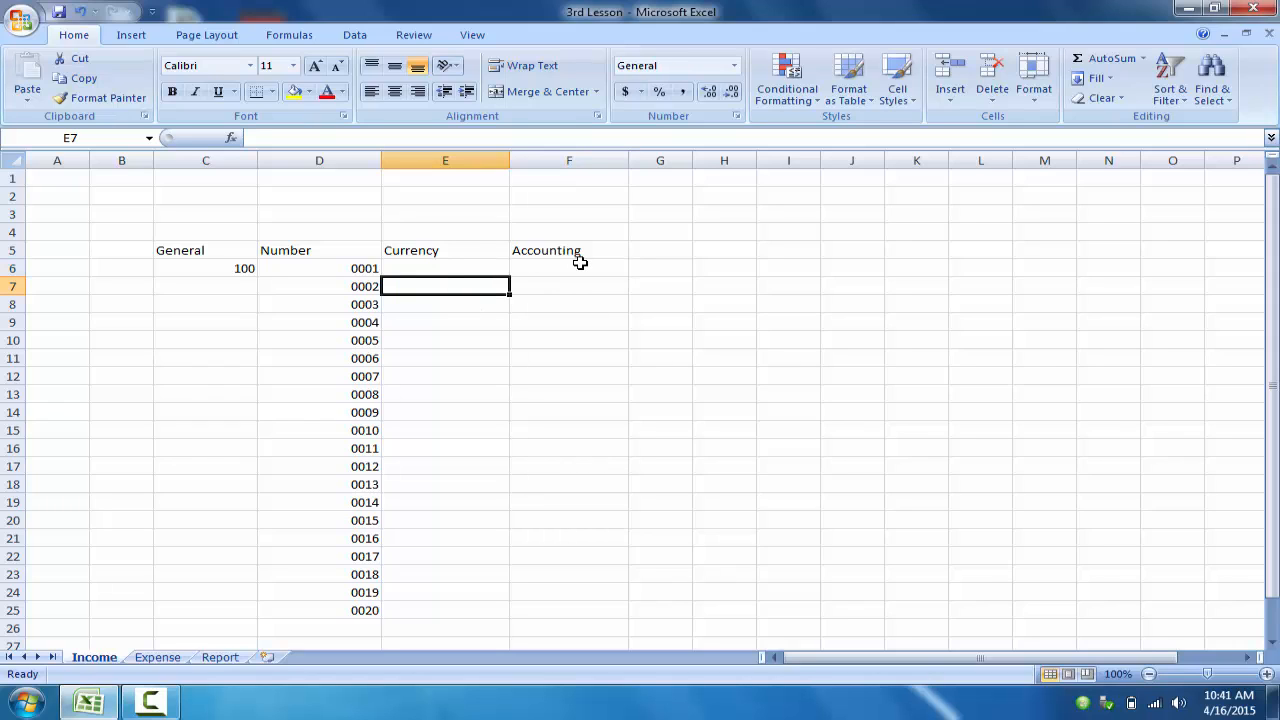
click(446, 271)
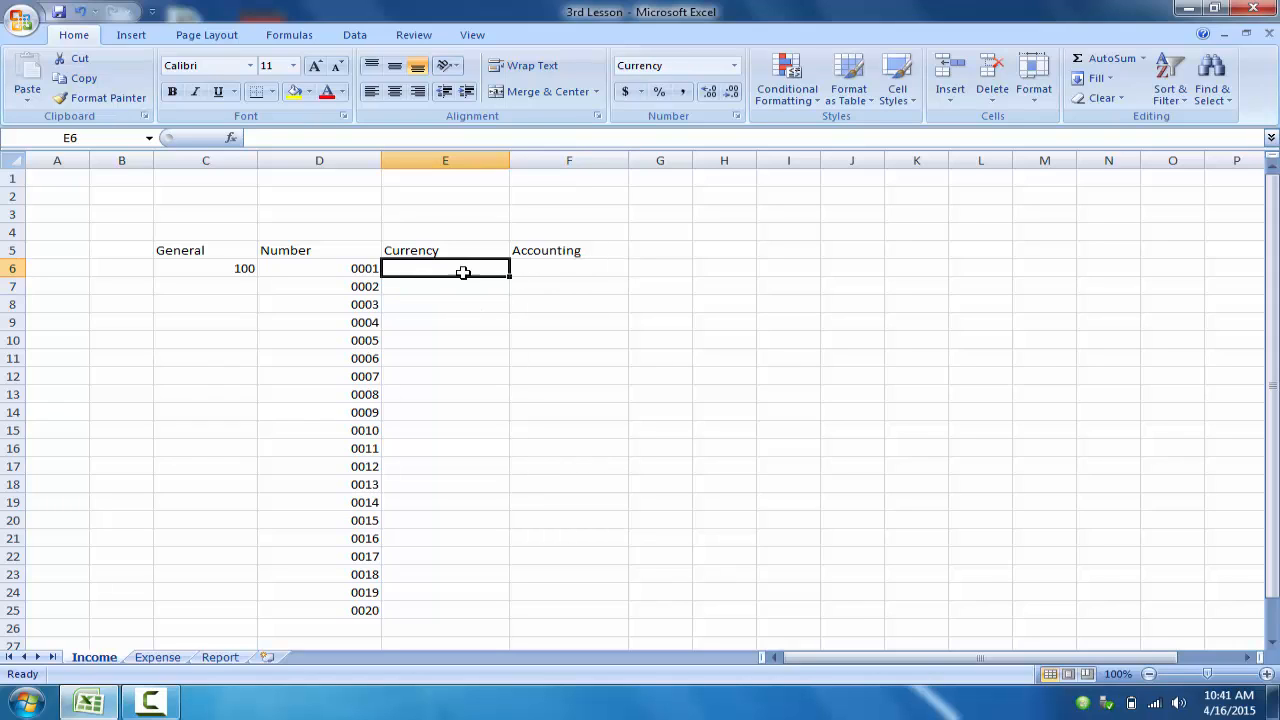
text(100)
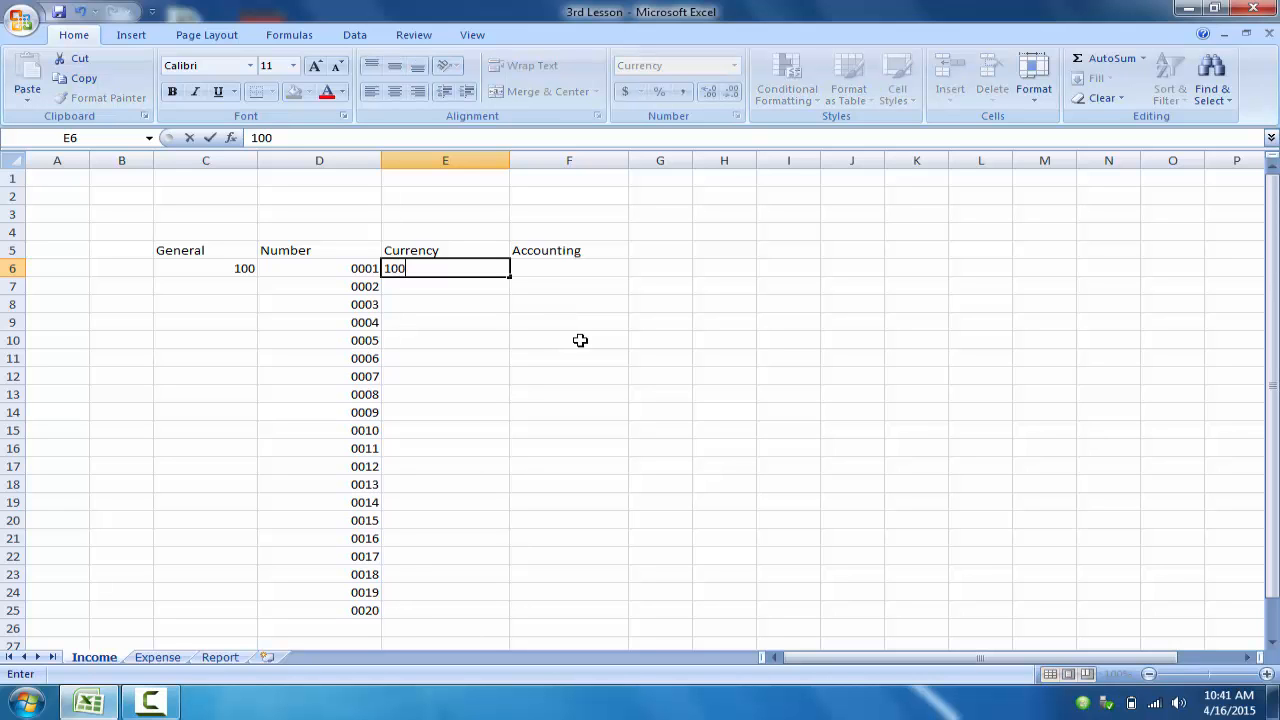
key(Return)
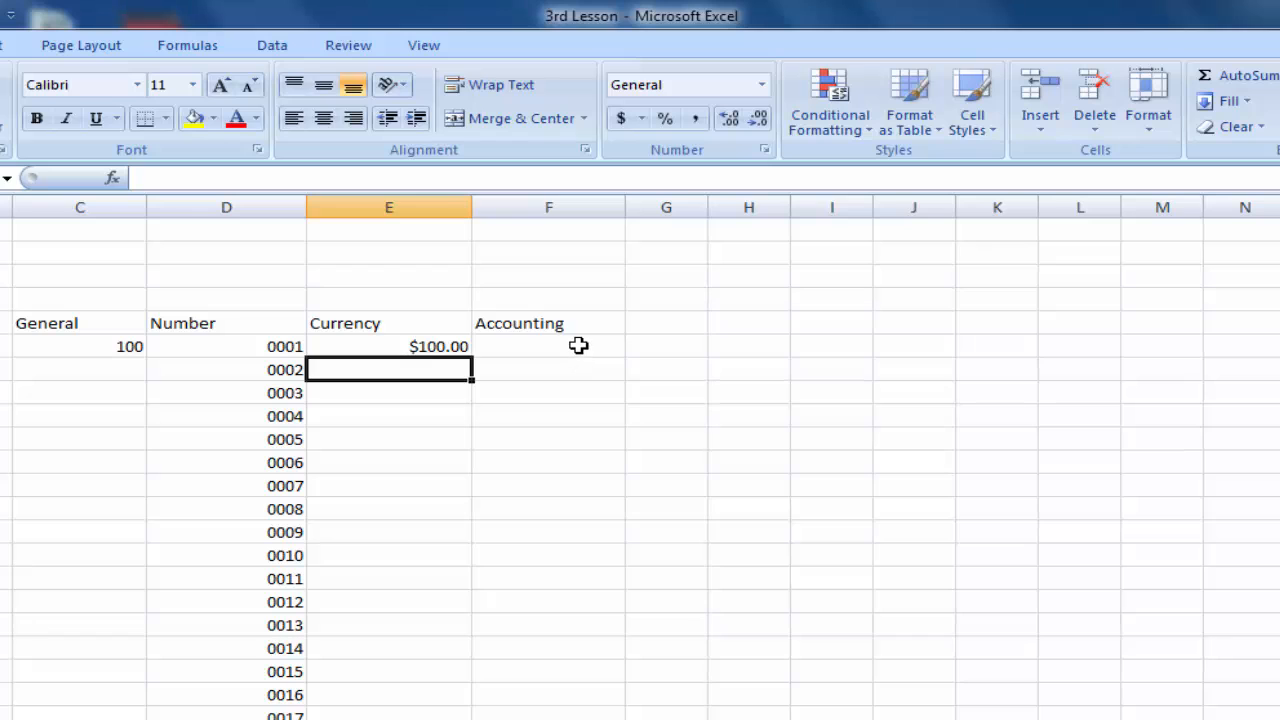
click(577, 346)
text(100)
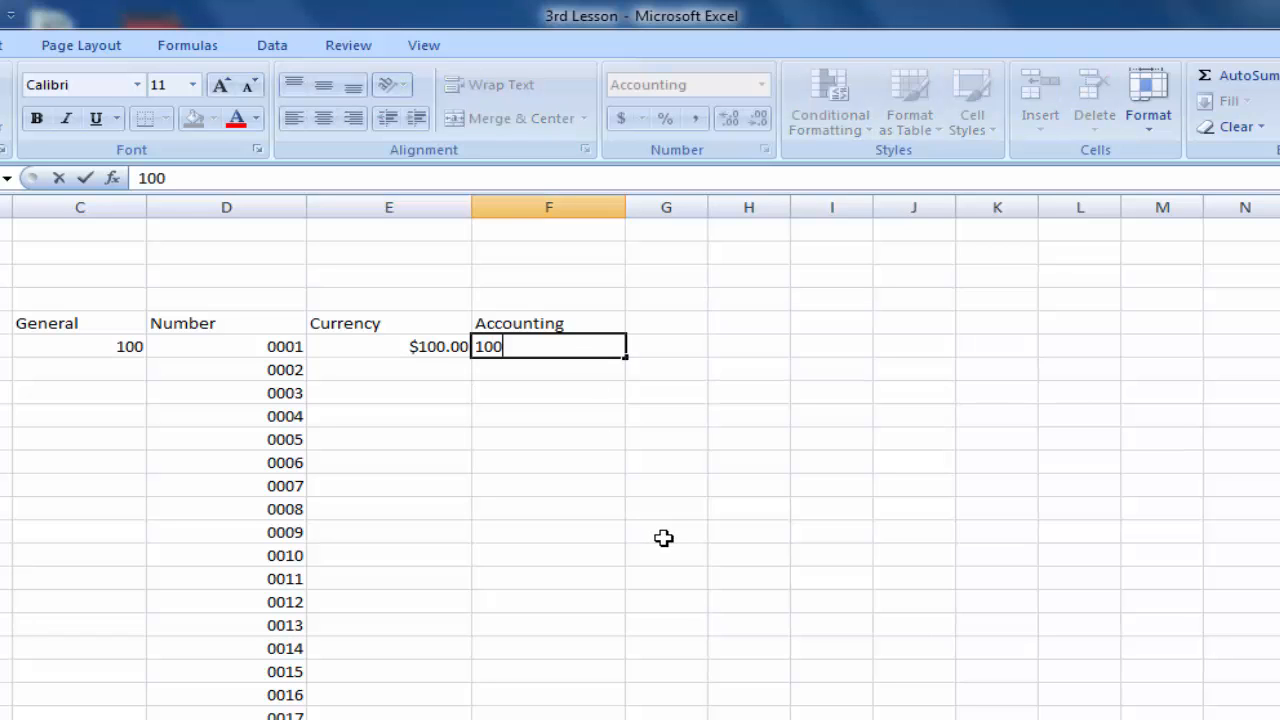
key(Return)
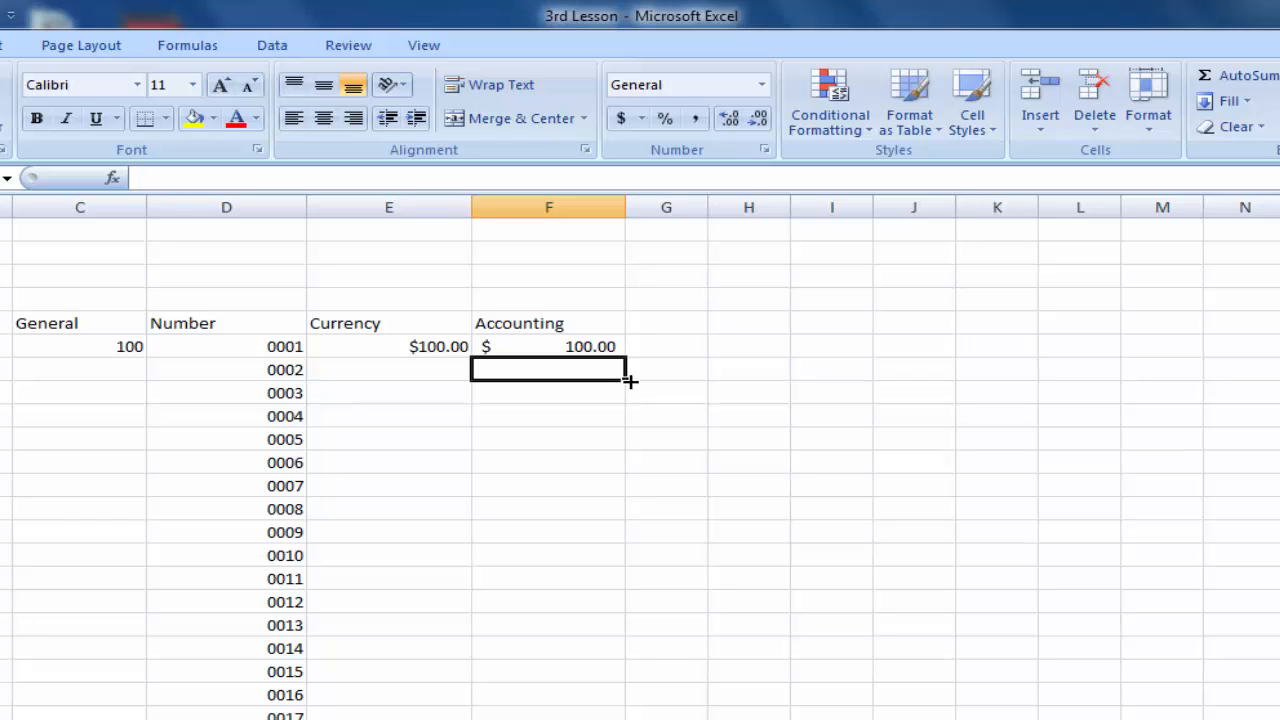
Step: Compare the Currency and Accounting amounts in row 6, and set the currency symbol of E6 to None
click(435, 373)
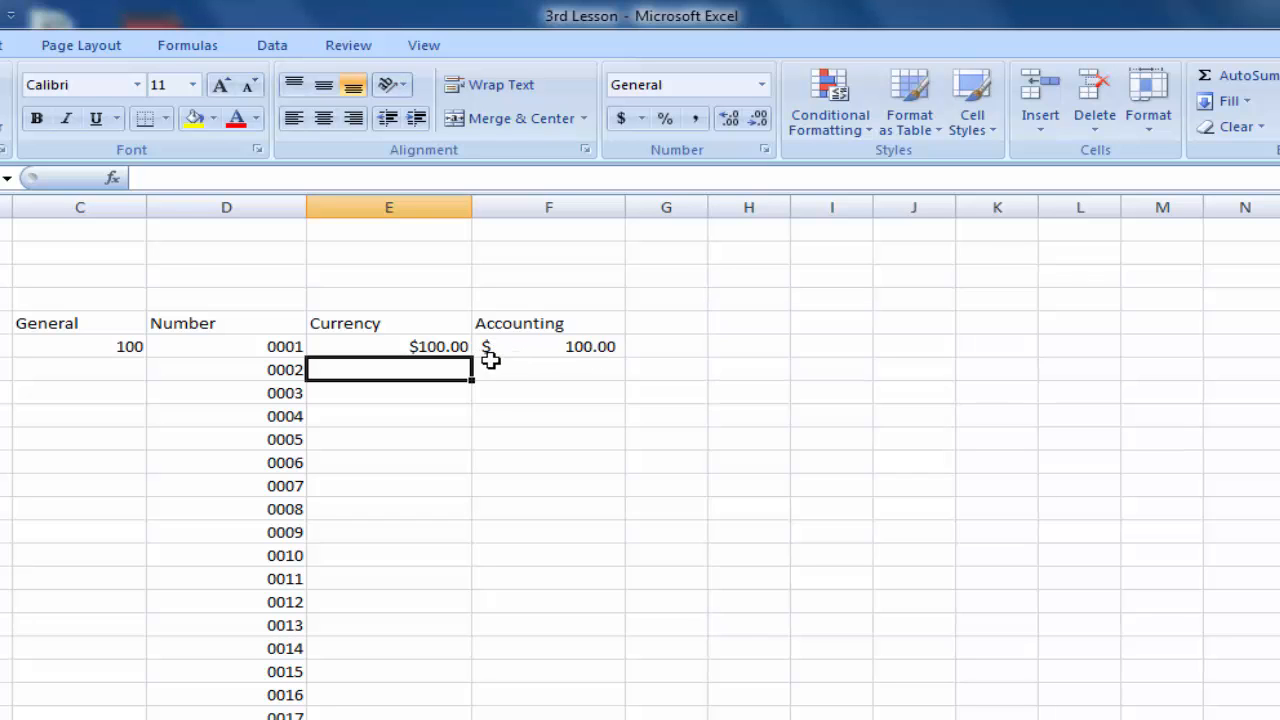
click(430, 347)
click(583, 346)
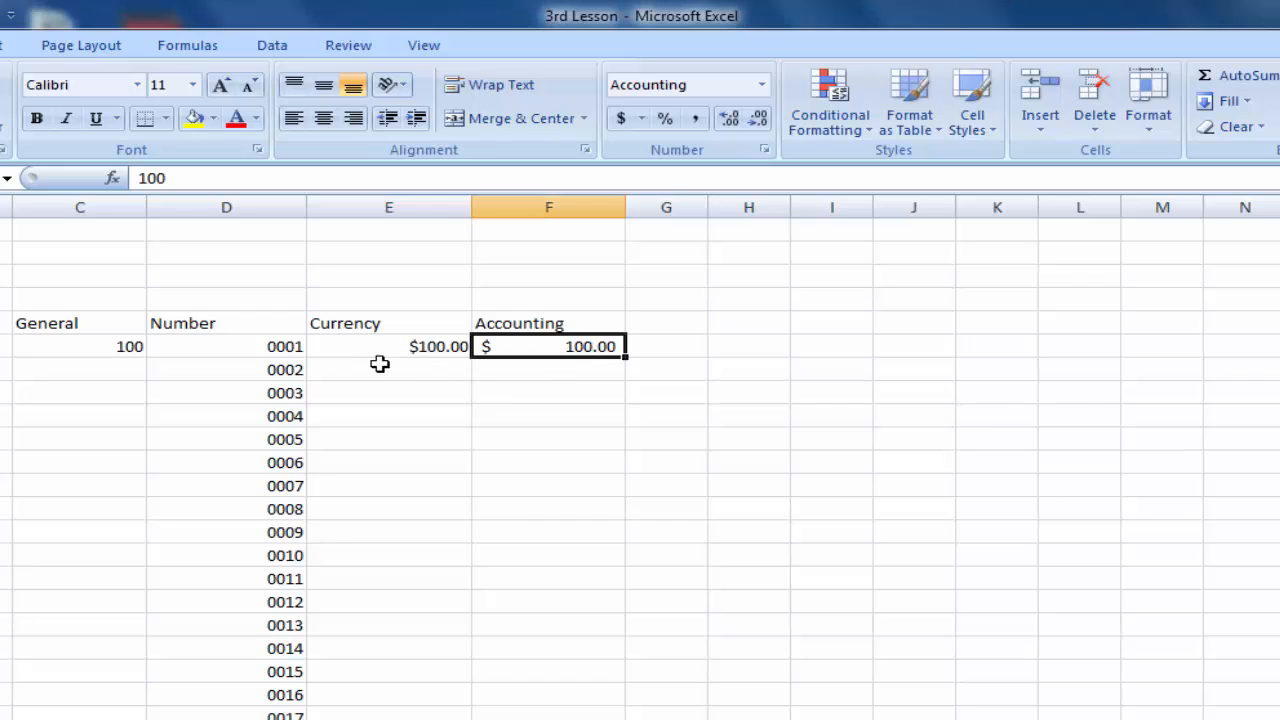
click(438, 351)
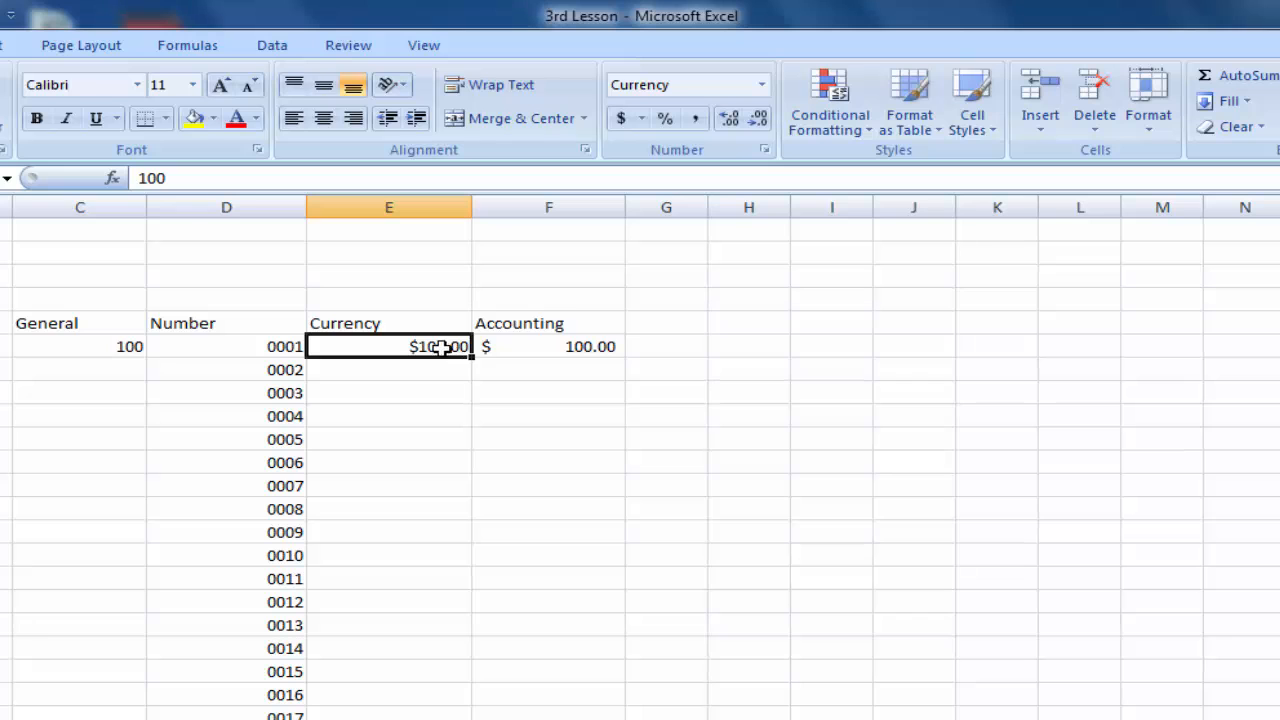
right_click(452, 343)
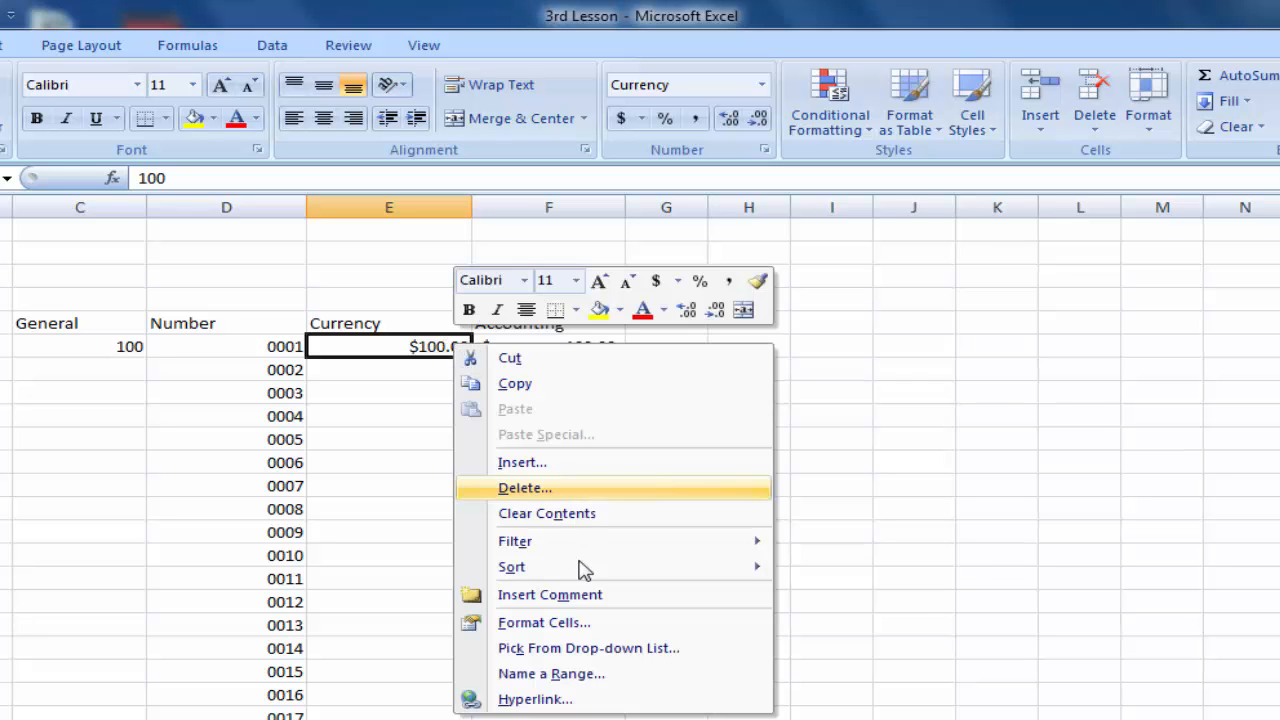
click(588, 624)
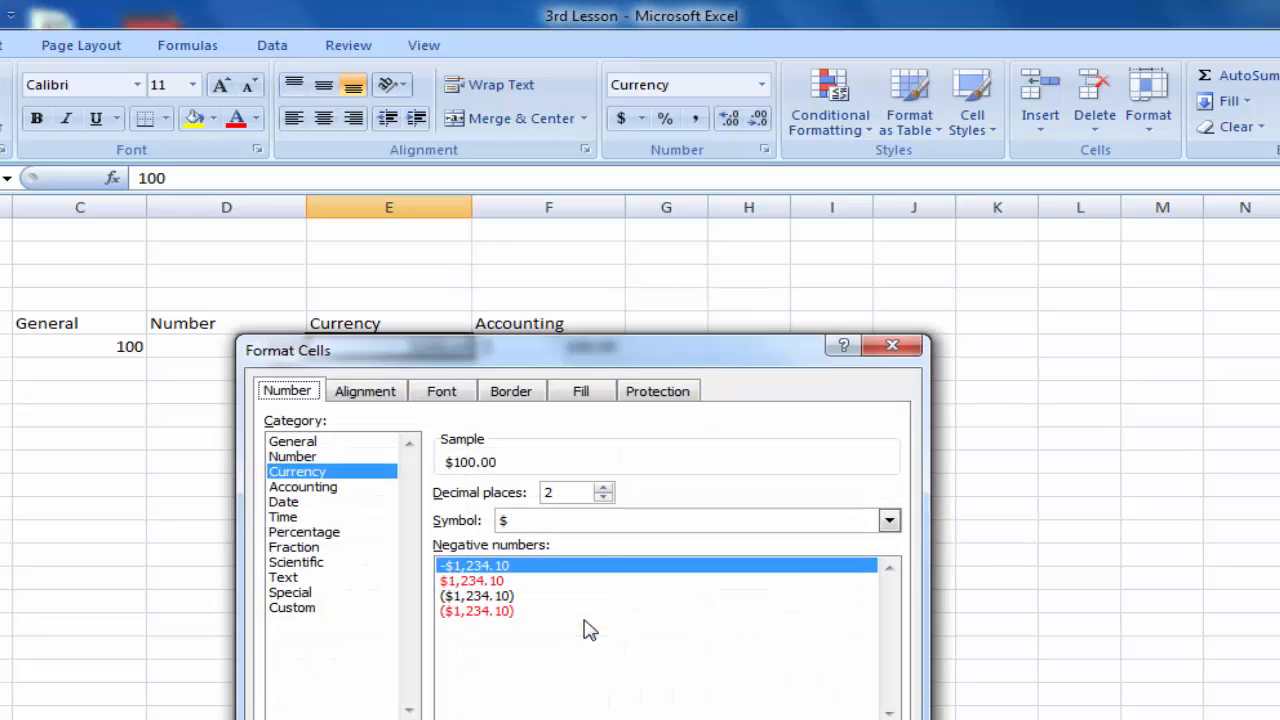
drag(697, 370, 982, 192)
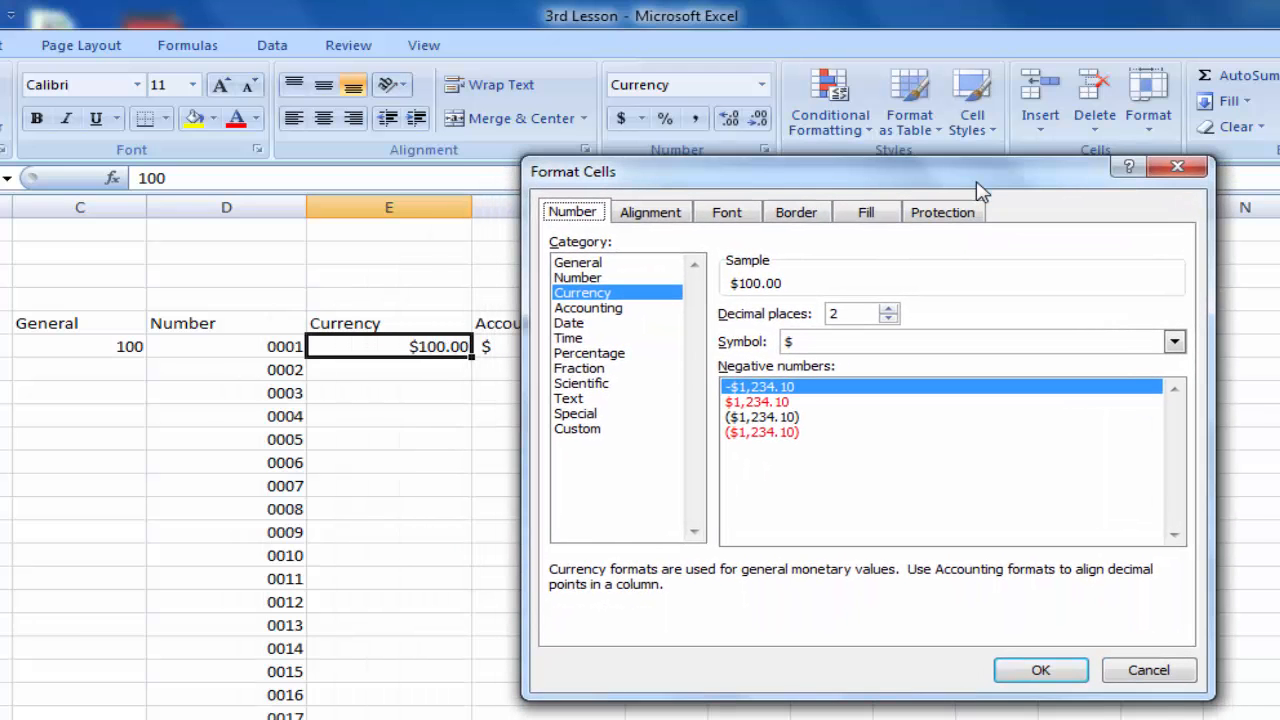
click(592, 296)
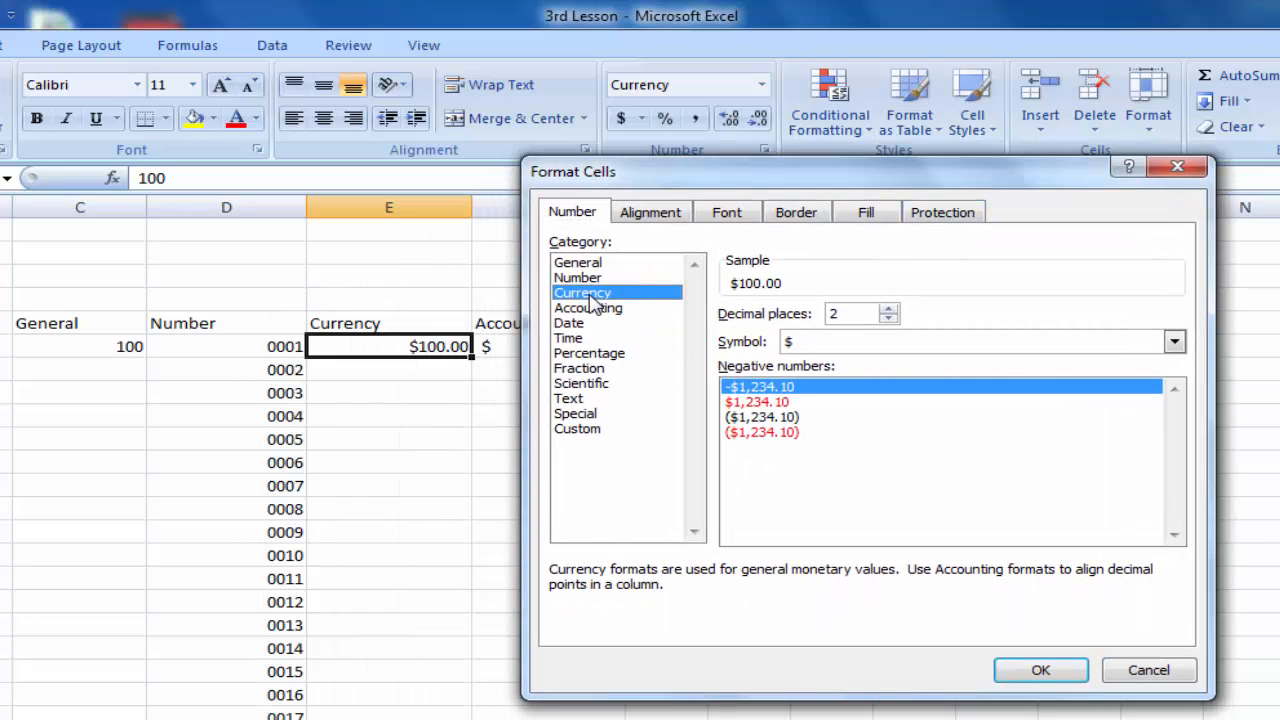
click(1175, 343)
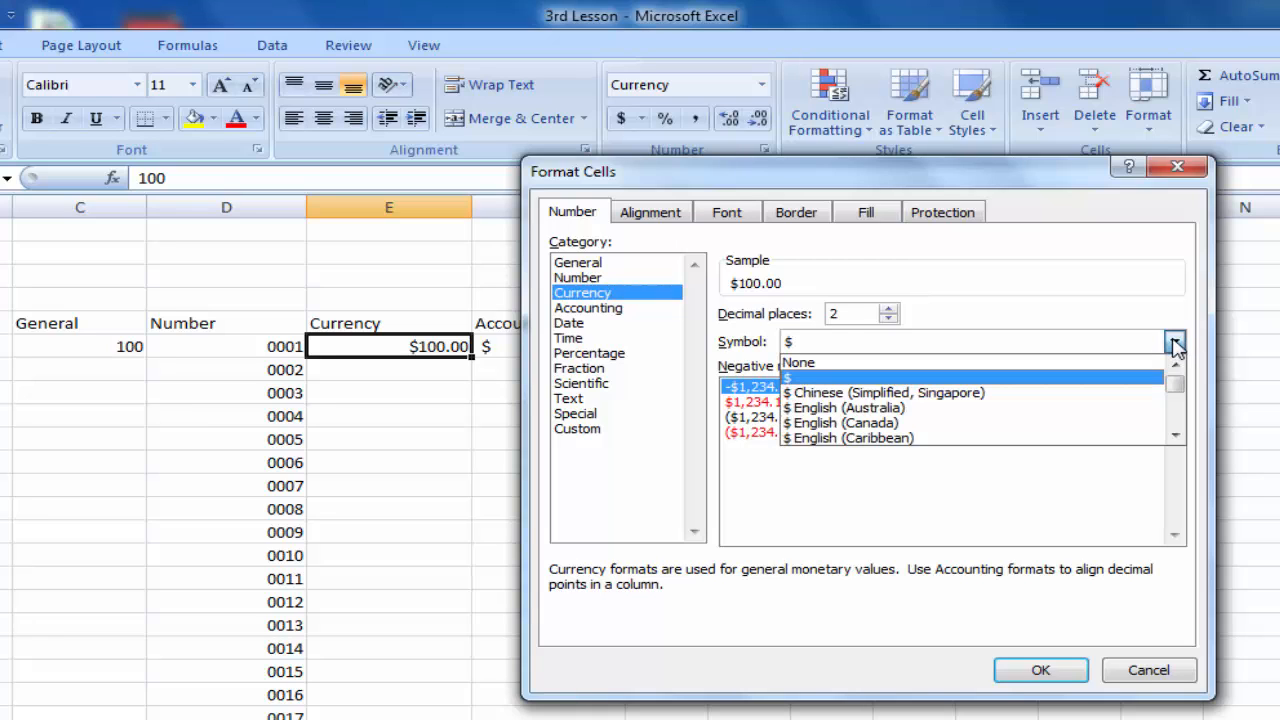
click(828, 364)
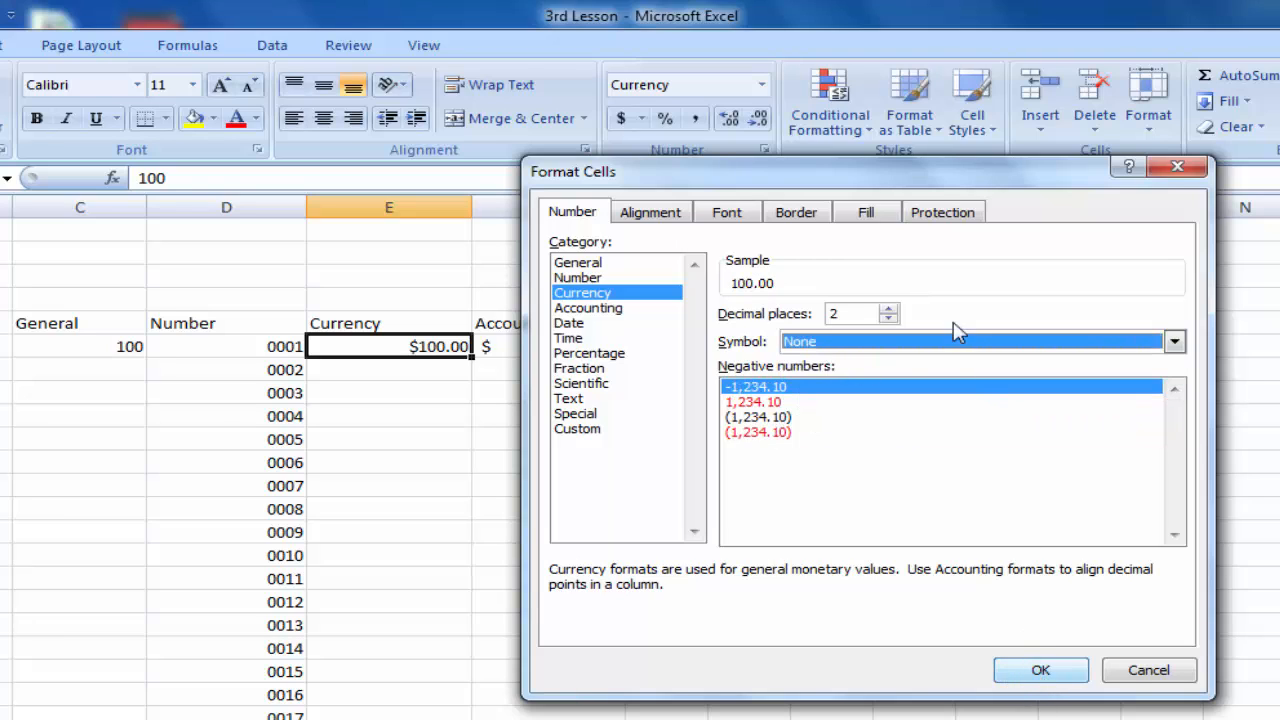
click(1040, 672)
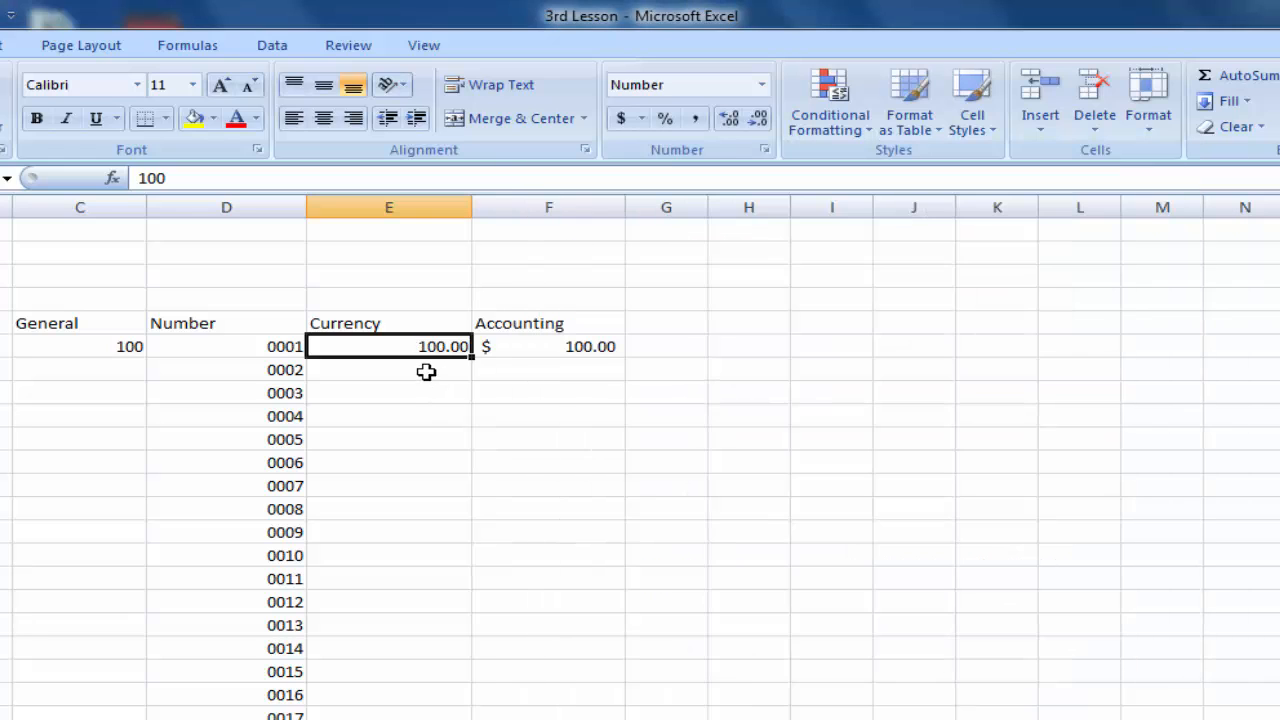
Step: Set the symbol of the Accounting format in cell F6 to None
click(560, 346)
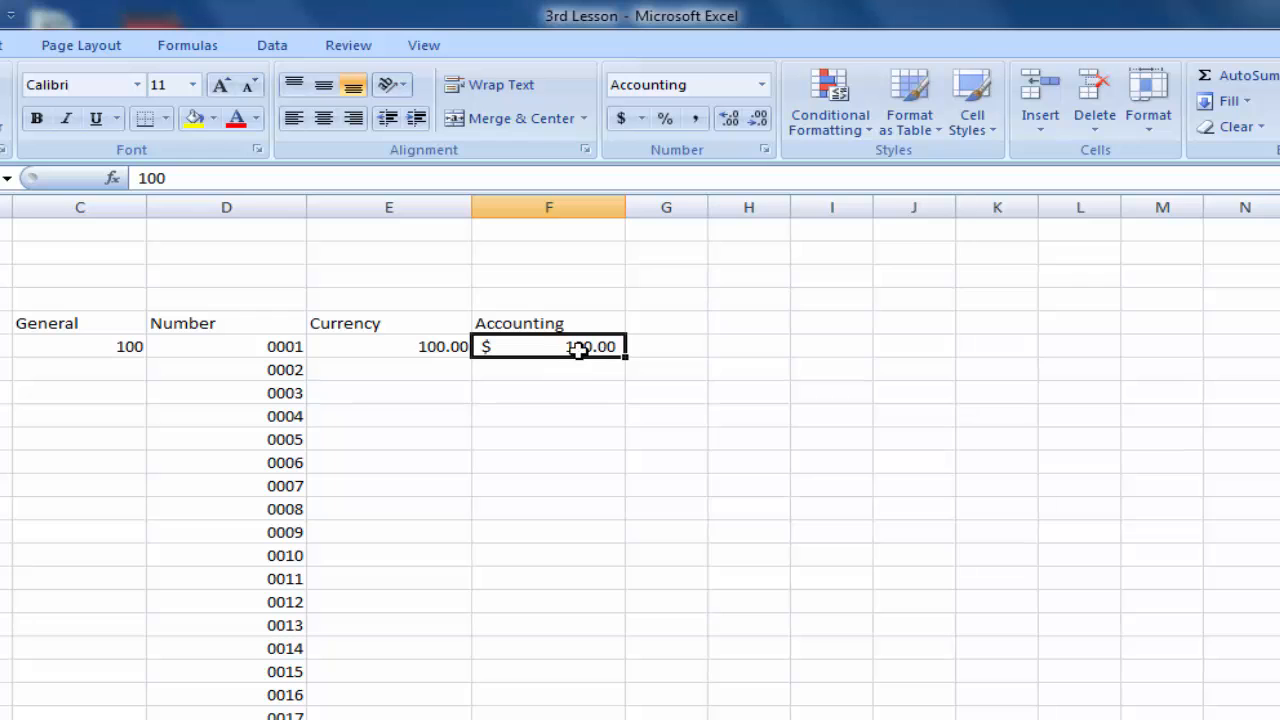
right_click(573, 348)
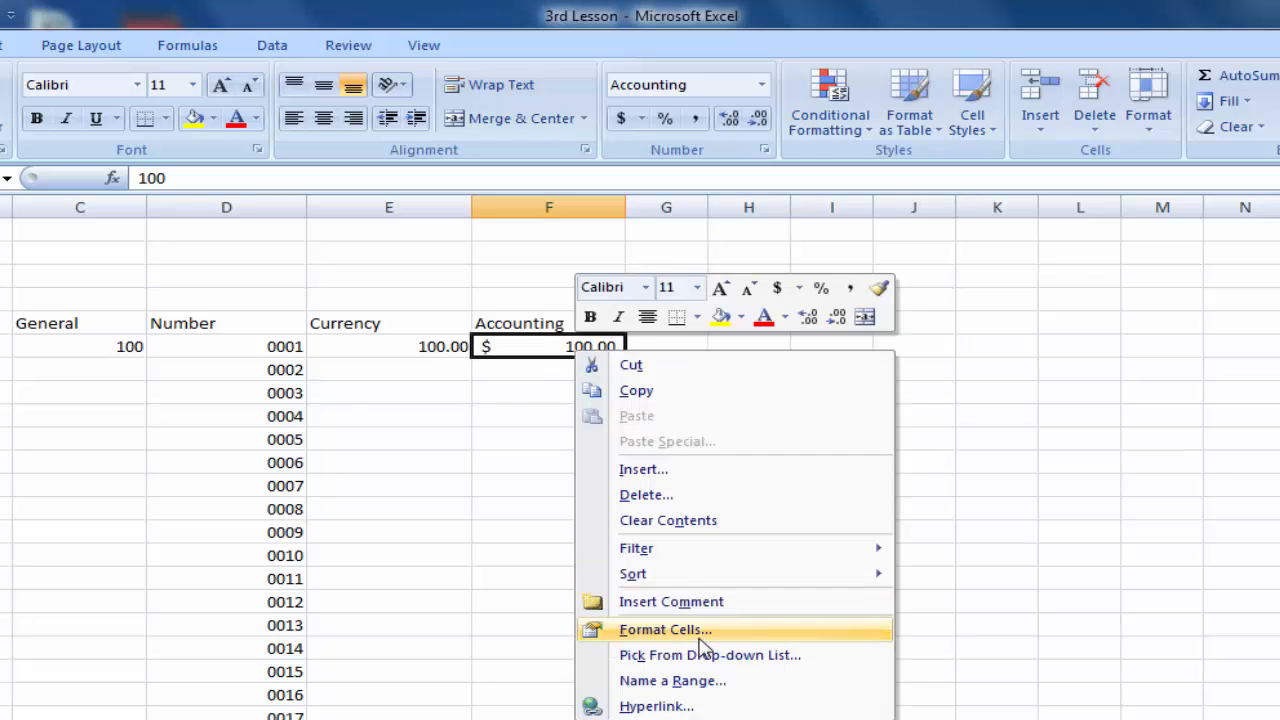
click(702, 634)
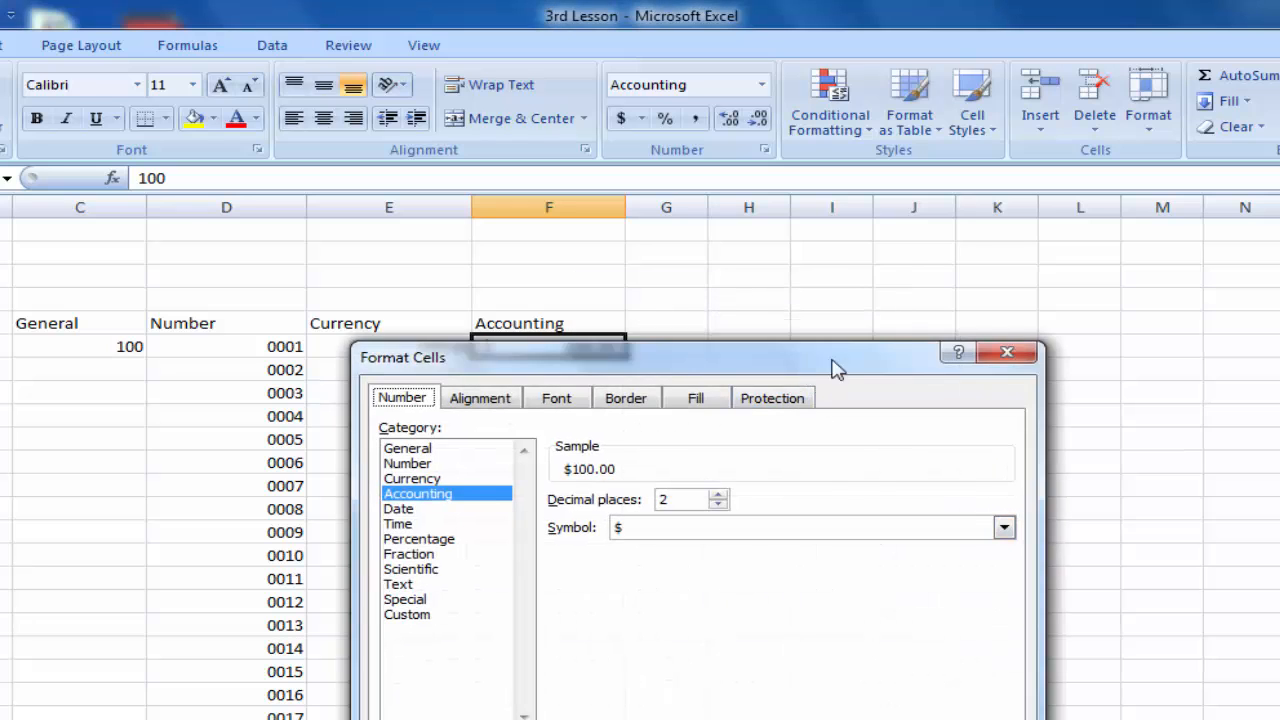
drag(834, 366, 1112, 184)
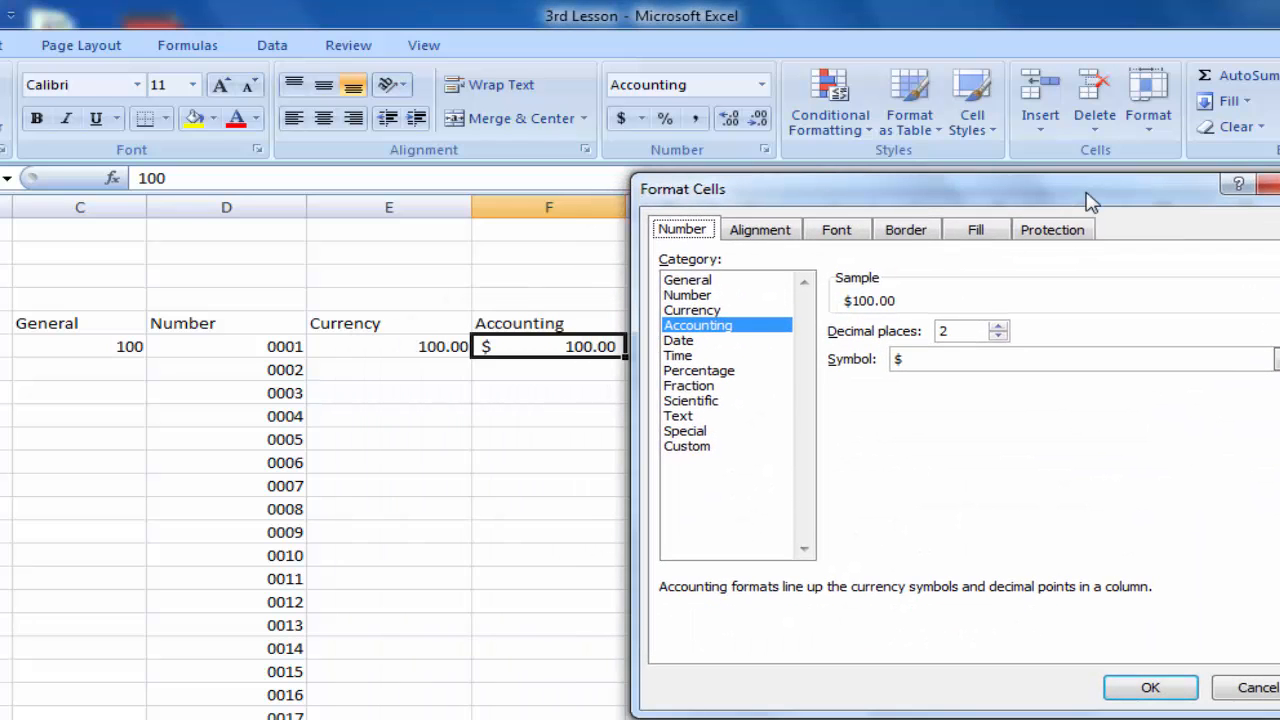
click(738, 336)
click(1260, 362)
click(982, 372)
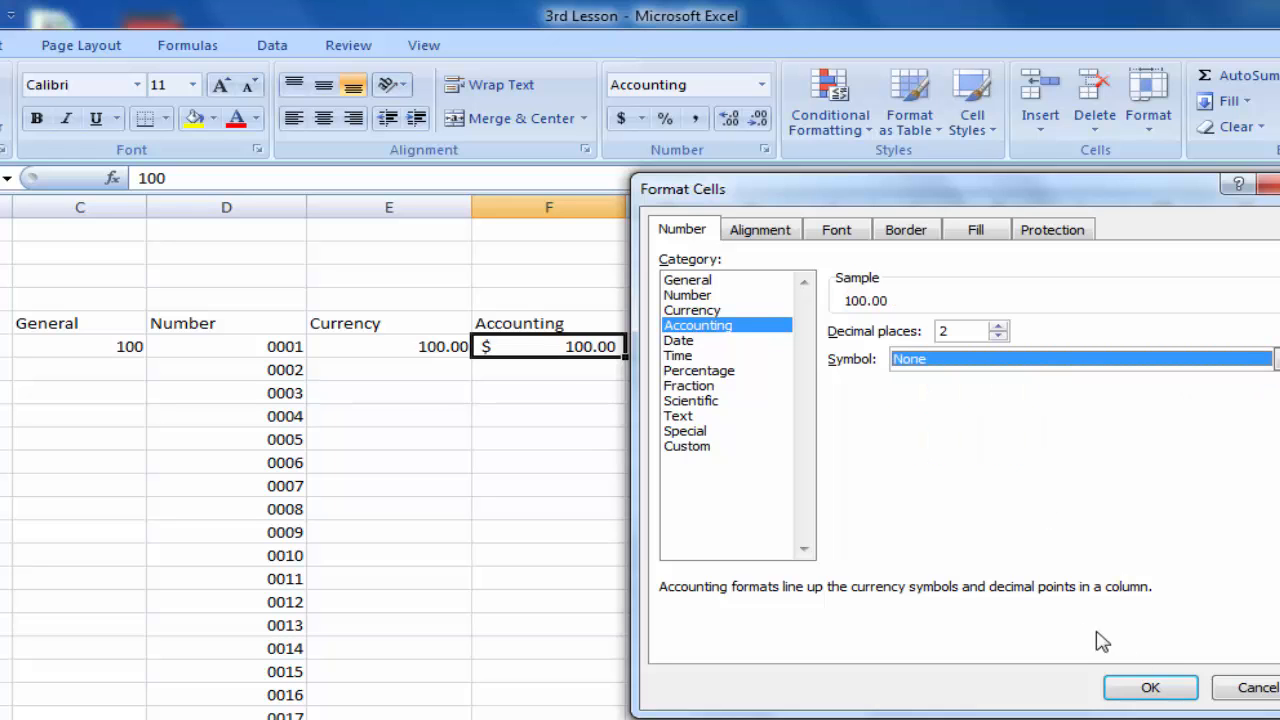
click(1150, 688)
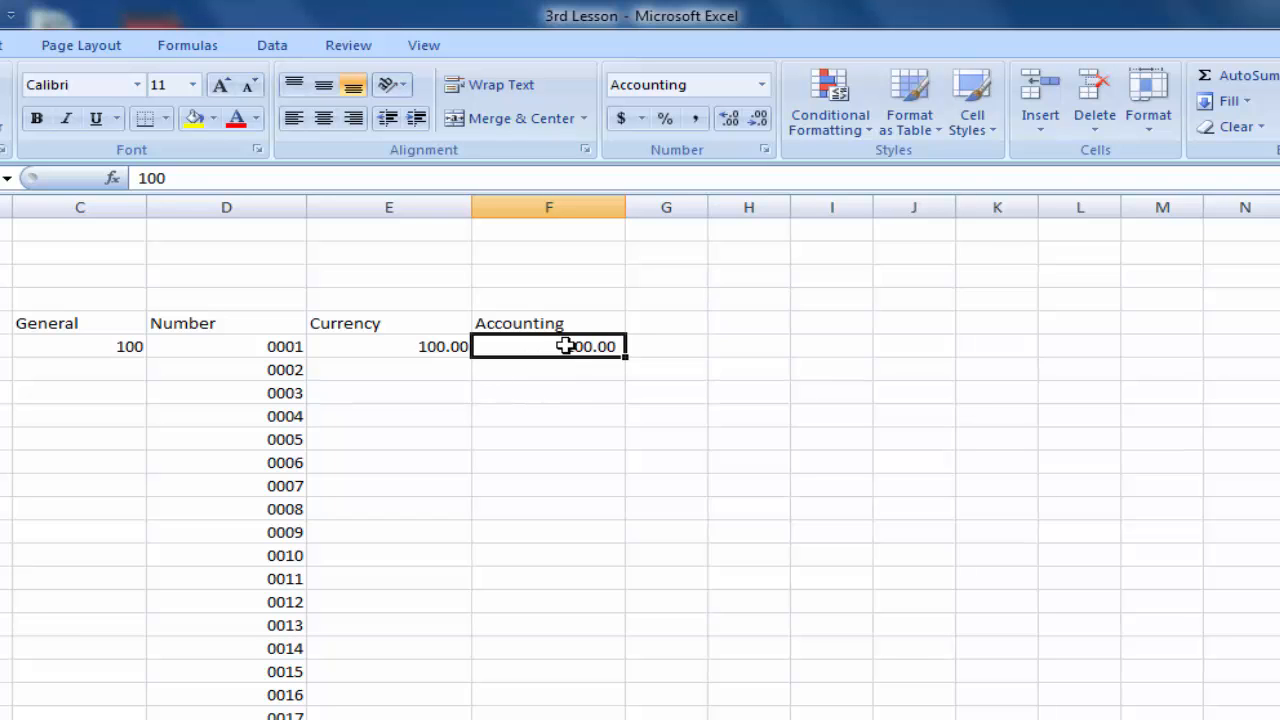
Step: Compare how E6 and F6 align their amounts, and replace the value in E6 with -100
click(544, 385)
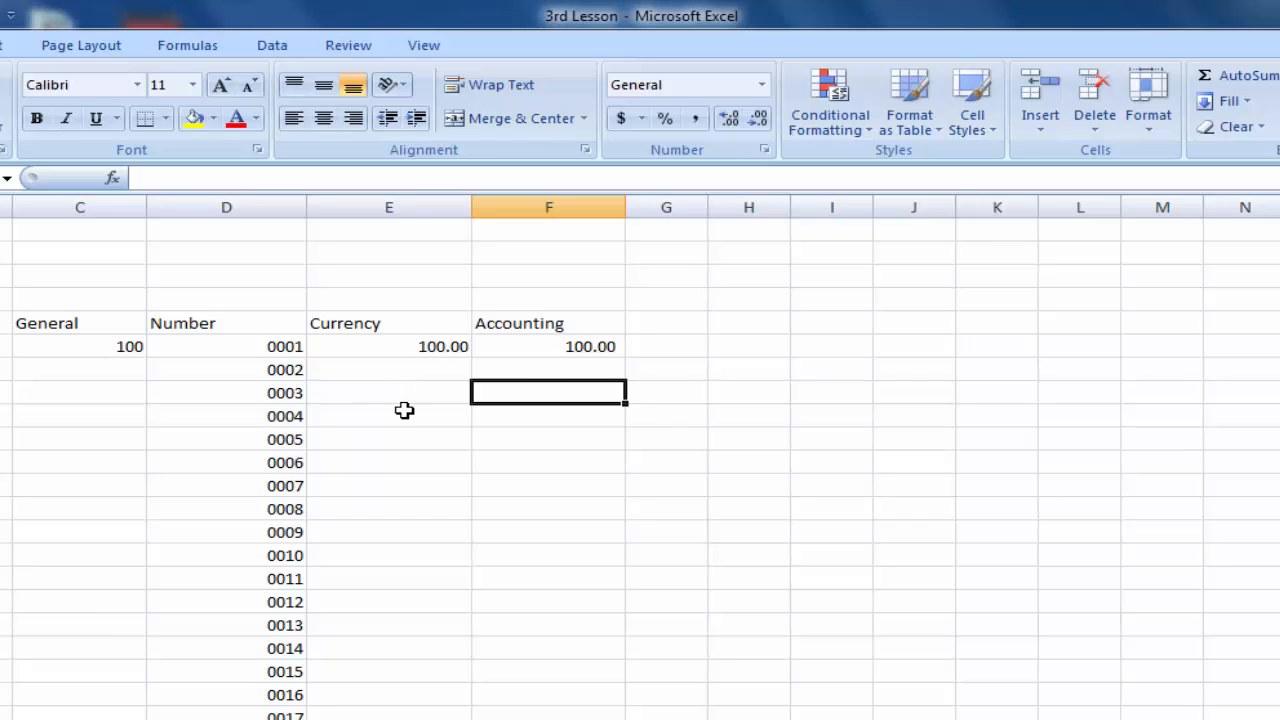
click(387, 383)
click(435, 345)
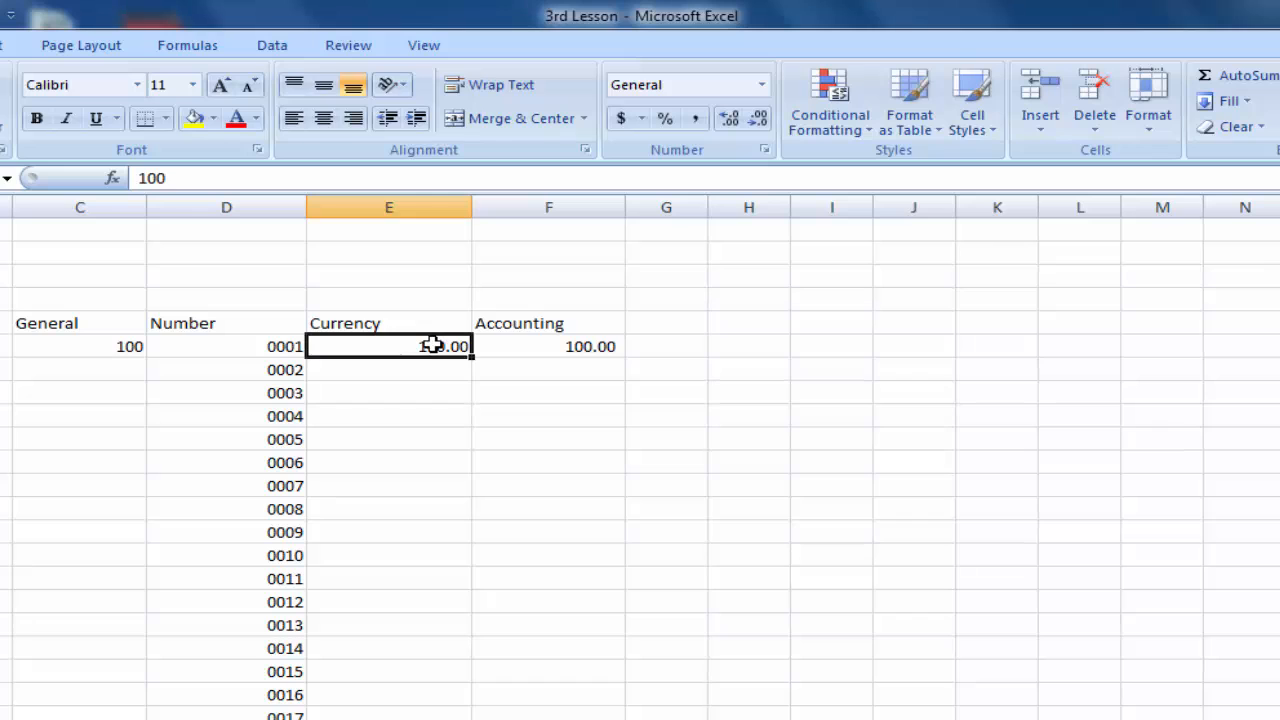
click(585, 352)
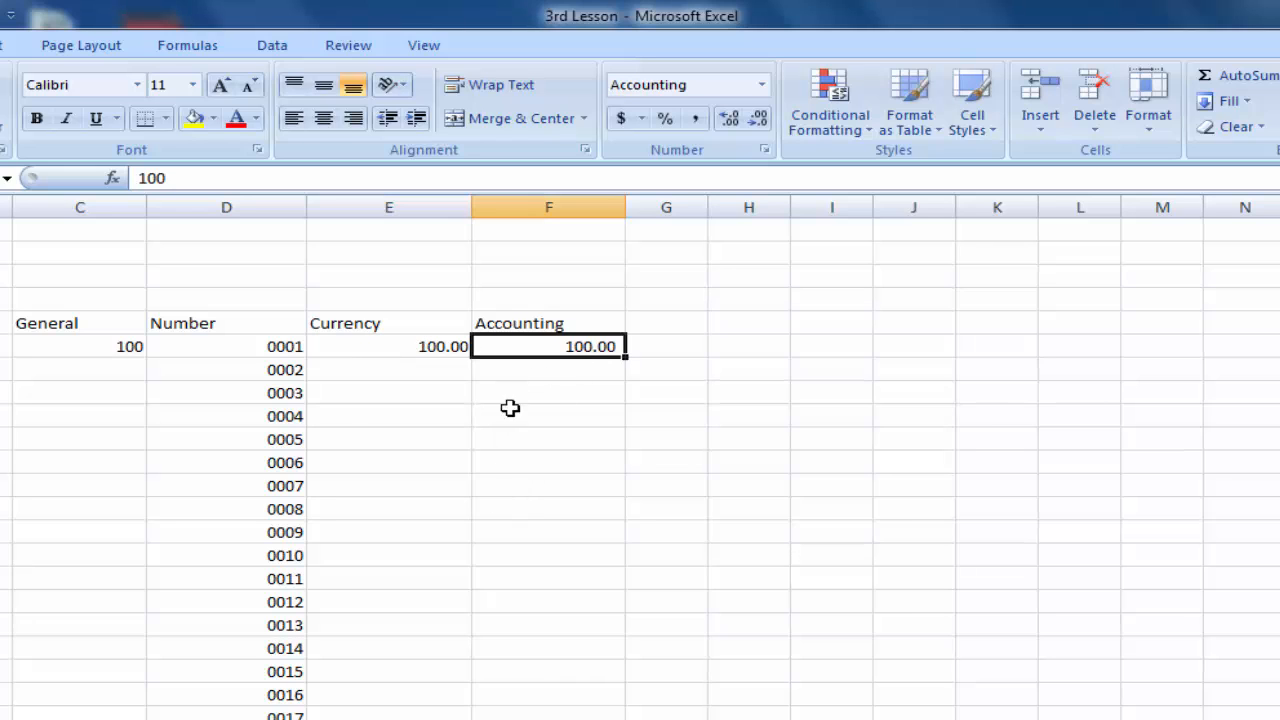
click(520, 378)
click(422, 347)
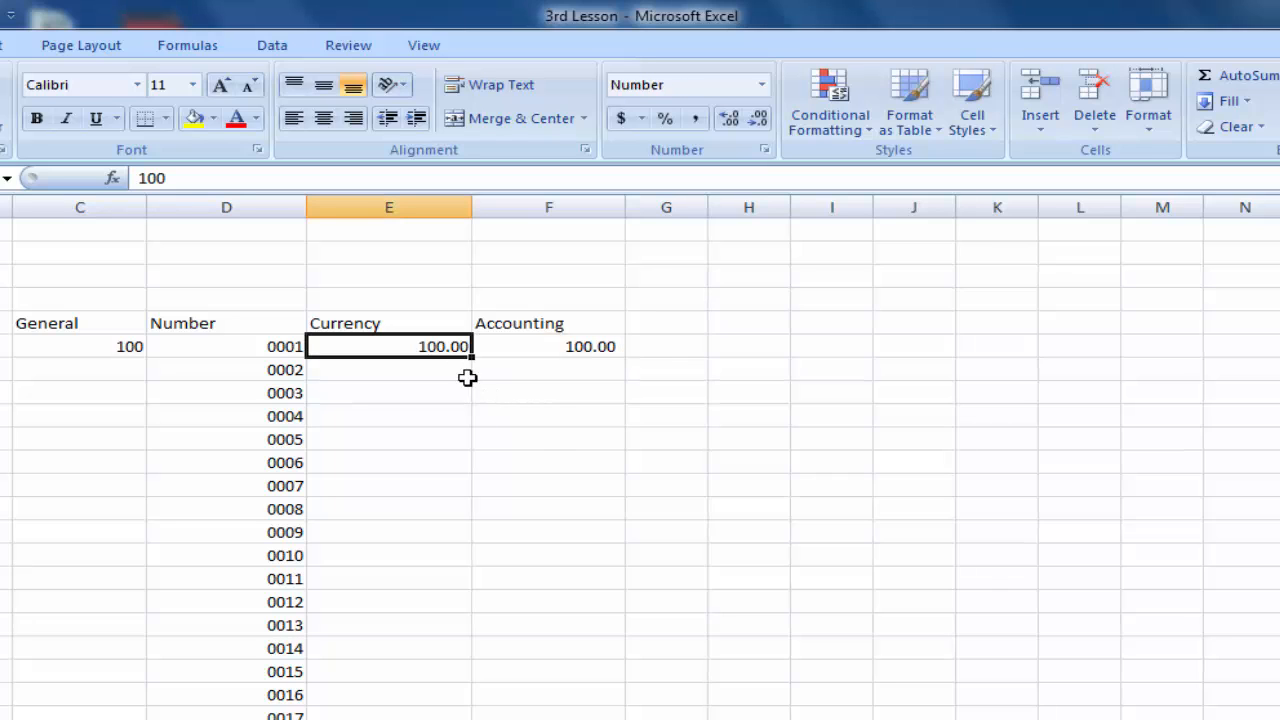
key(BackSpace)
text(-1)
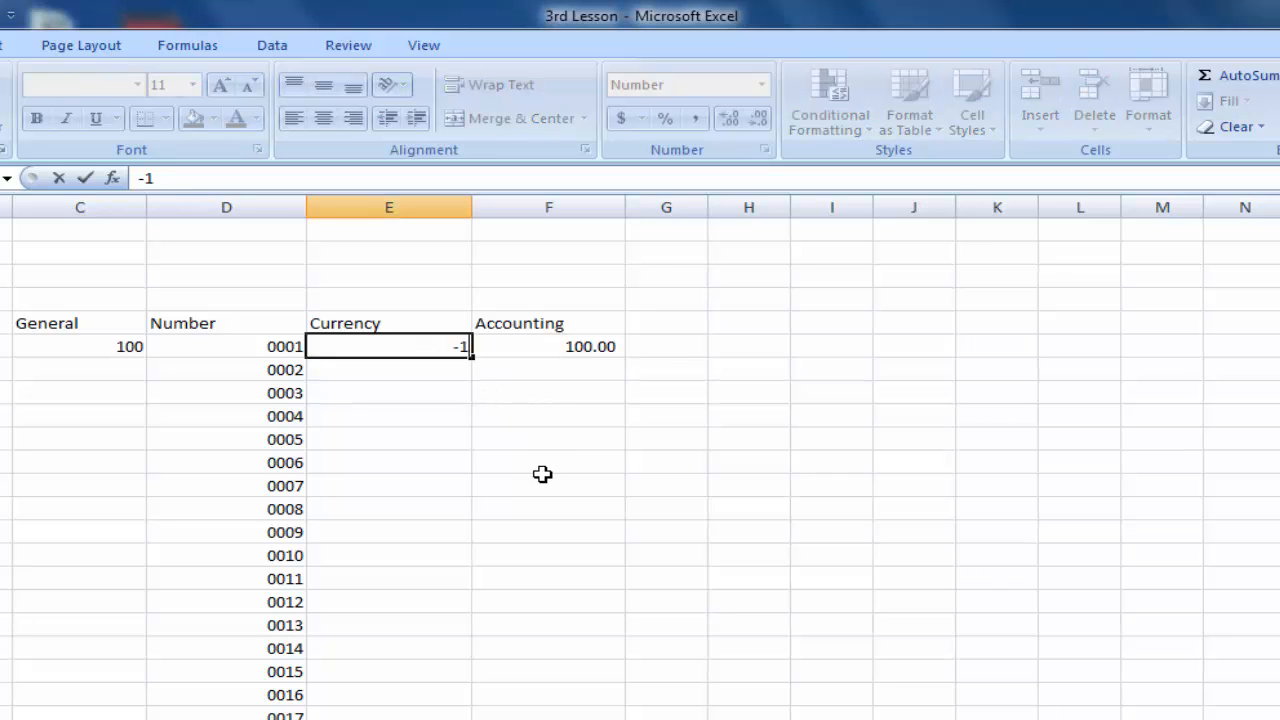
key(Return)
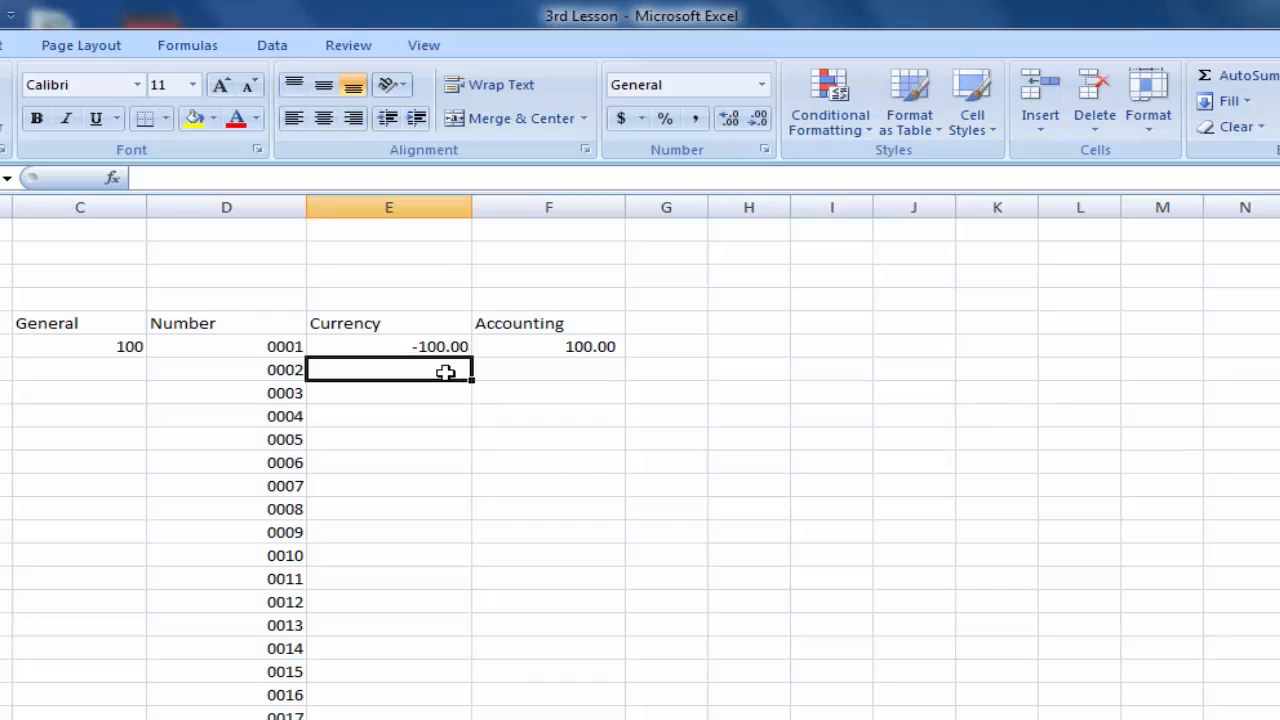
Step: Replace the value in the Accounting cell F6 with -100 and check the underlying values of F6 and E6
click(580, 343)
text(-)
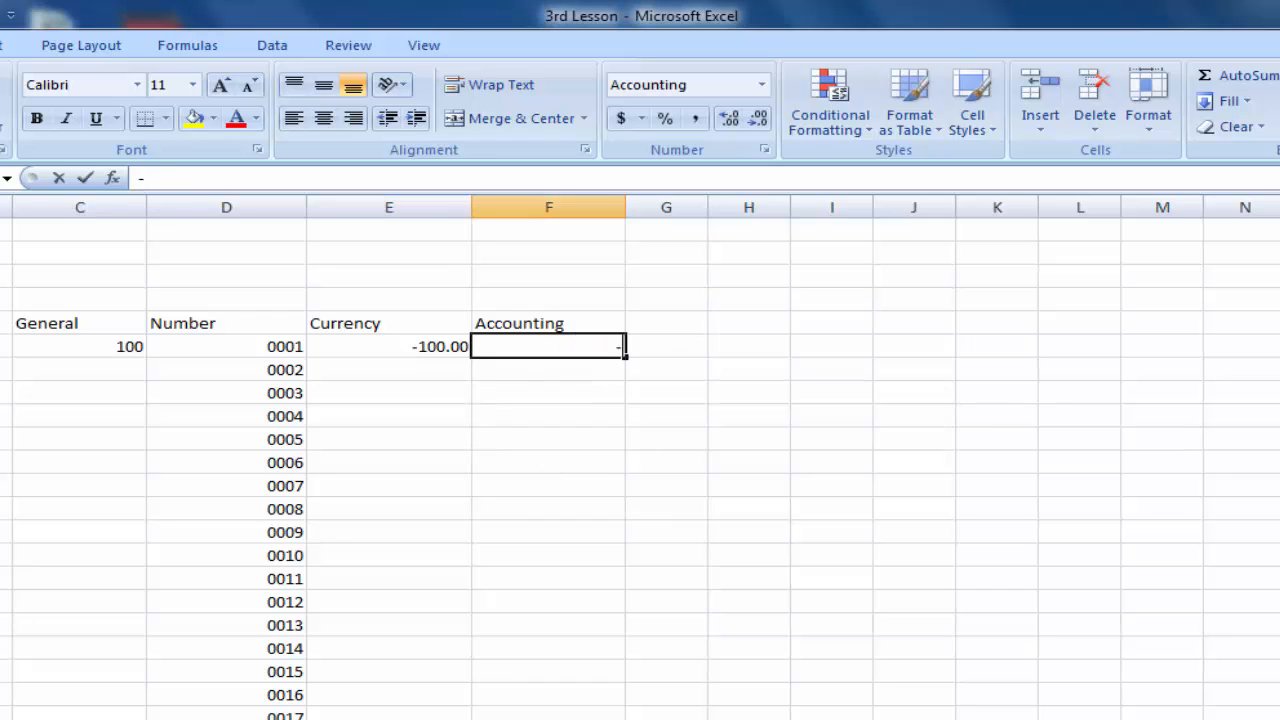
text(100)
key(Return)
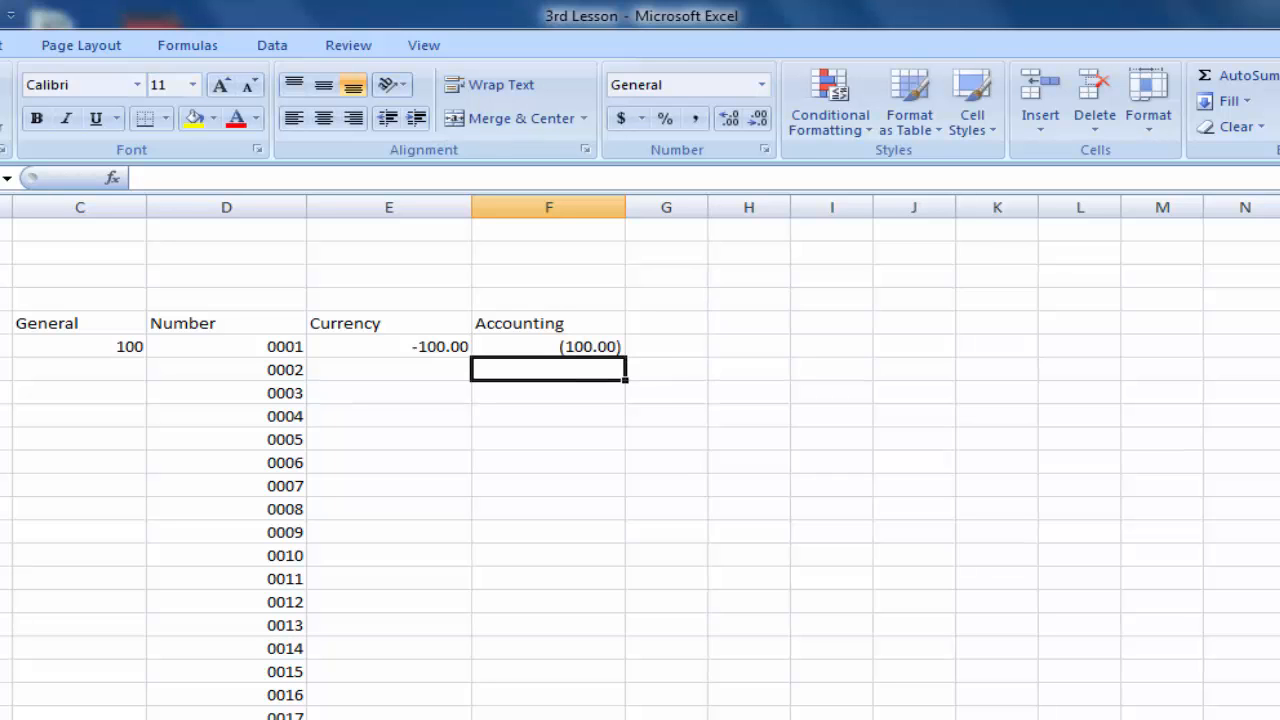
click(550, 417)
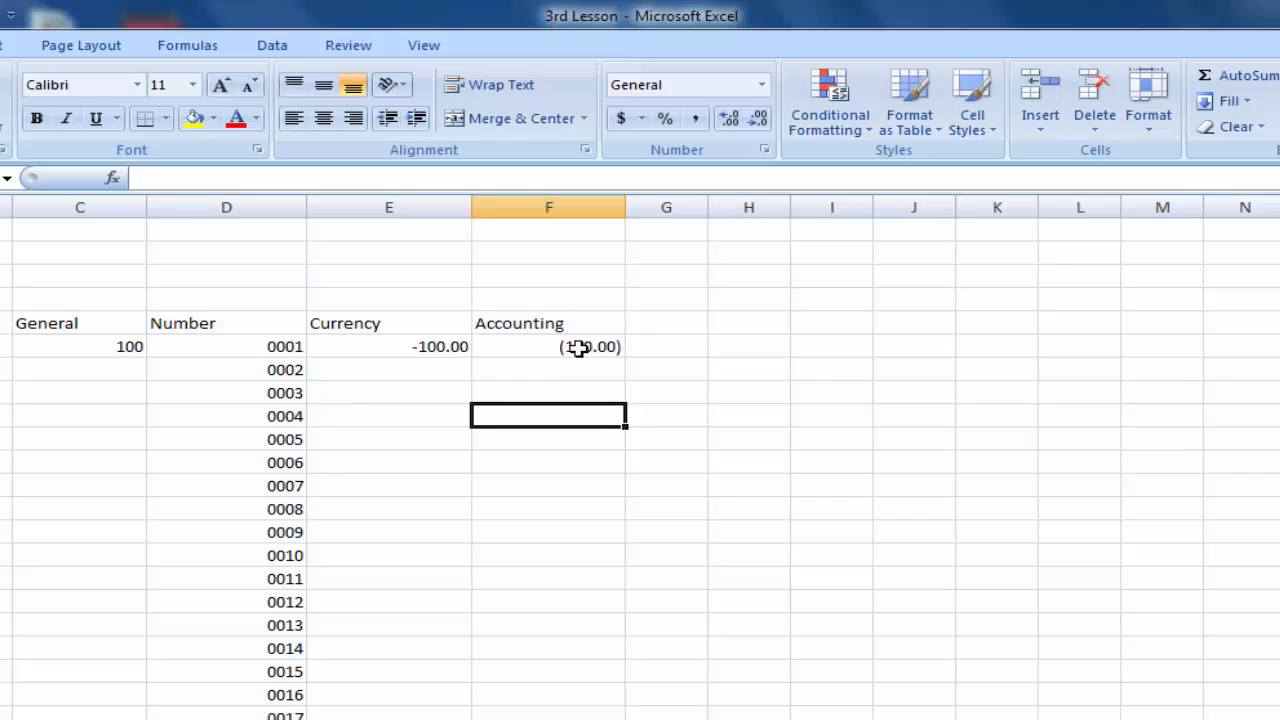
click(578, 348)
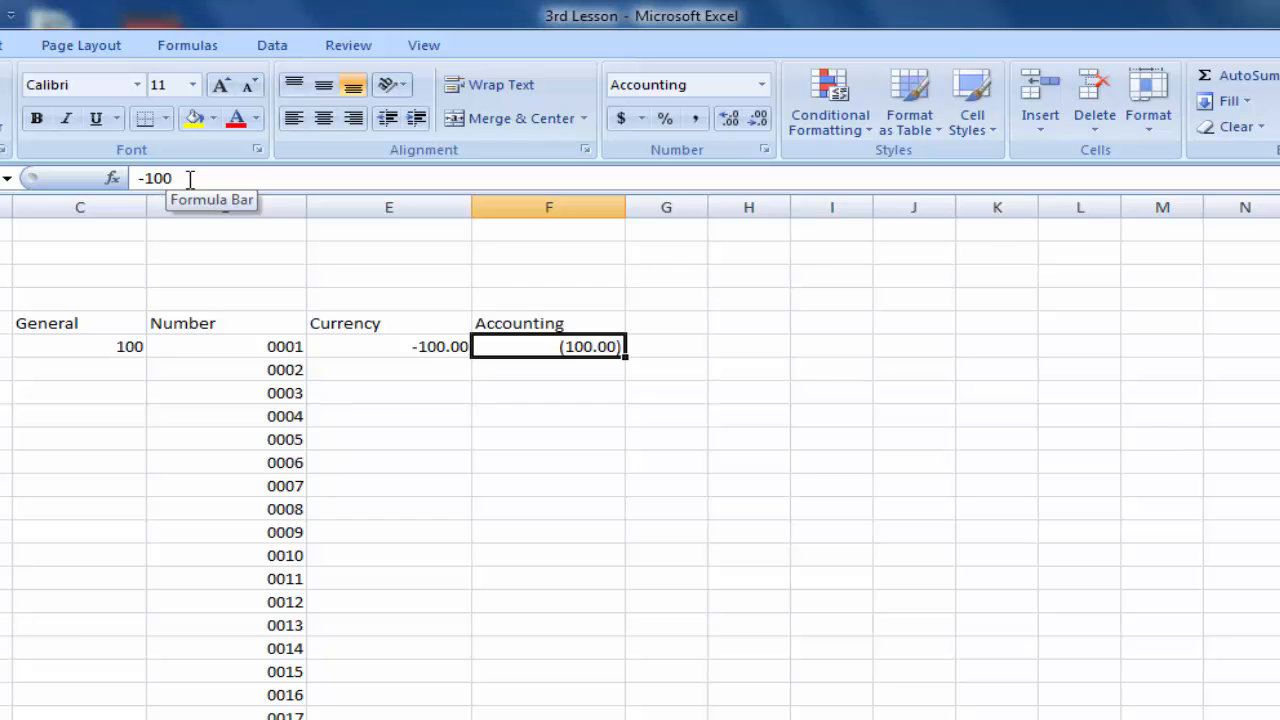
click(529, 386)
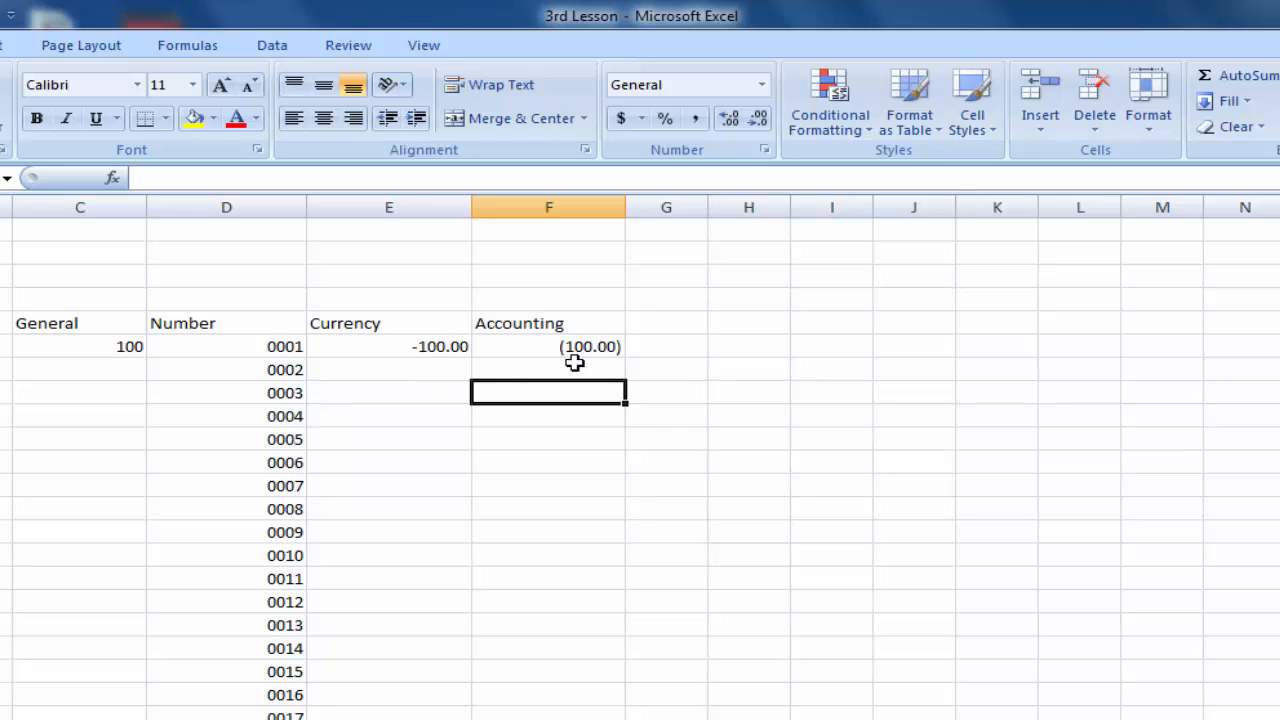
click(403, 346)
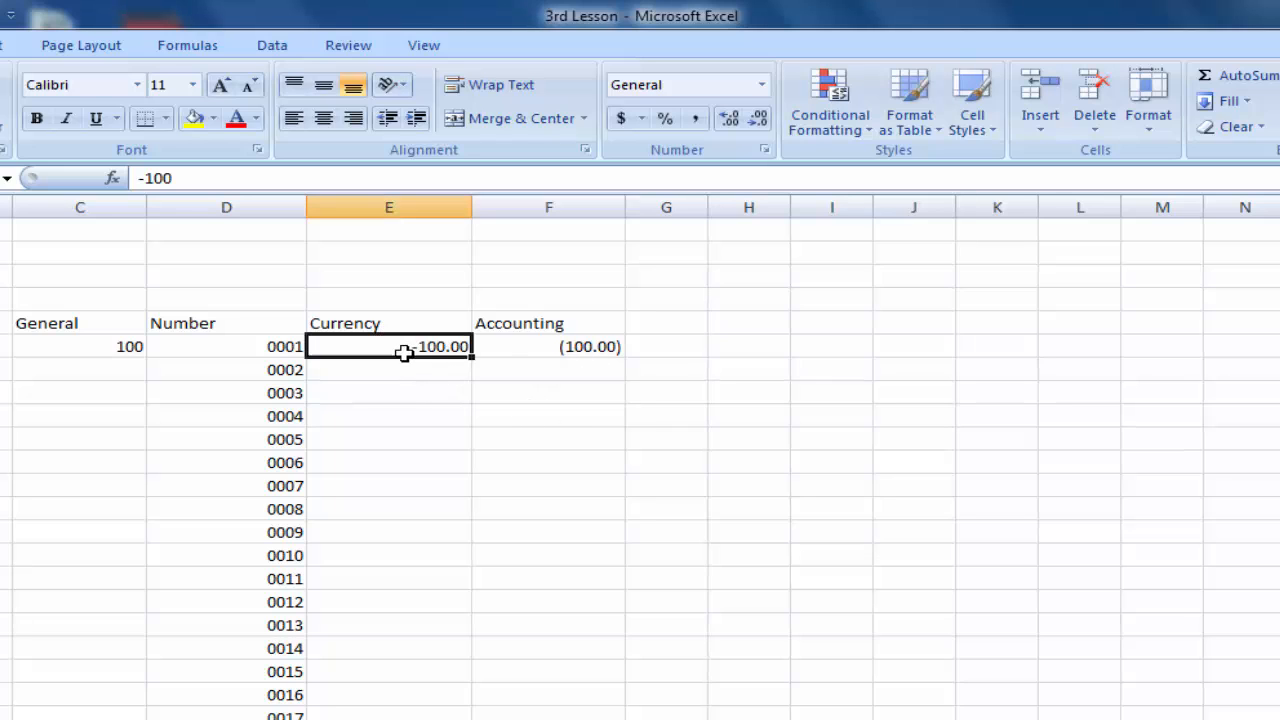
Step: Replace the amounts in the Currency cell E6 and the Accounting cell F6 with 0
click(580, 370)
click(414, 348)
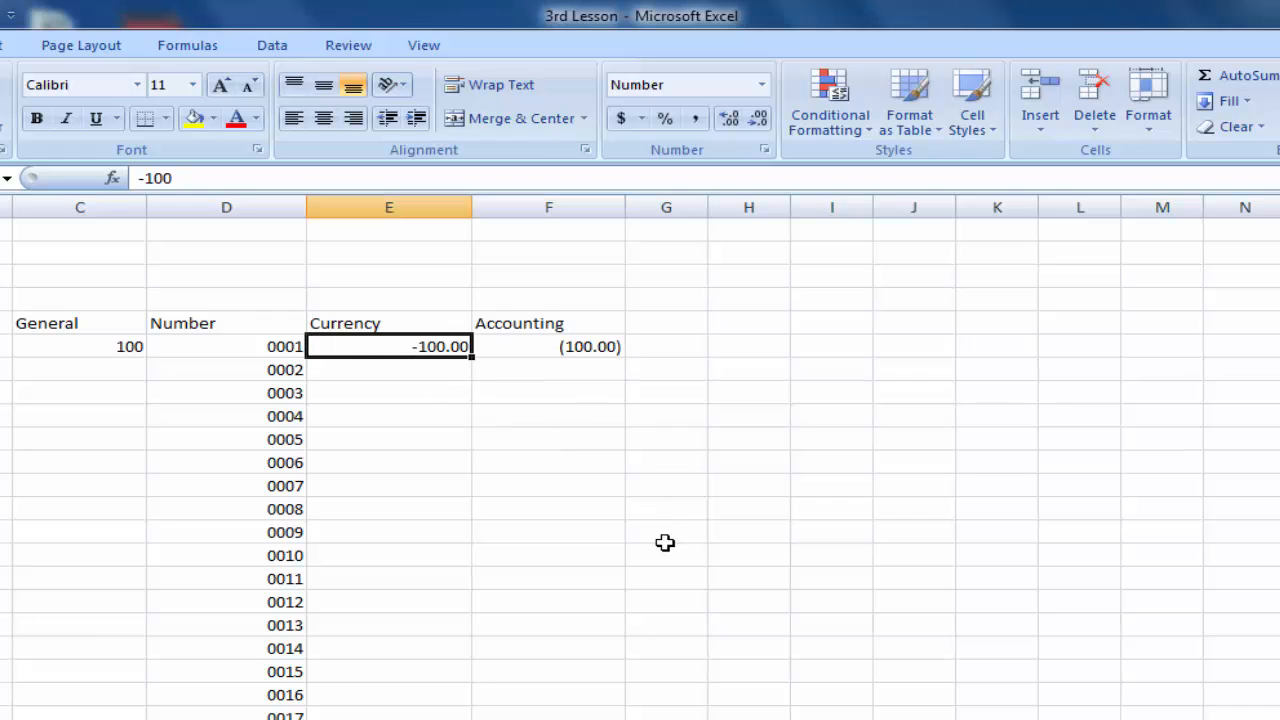
text(0)
key(Return)
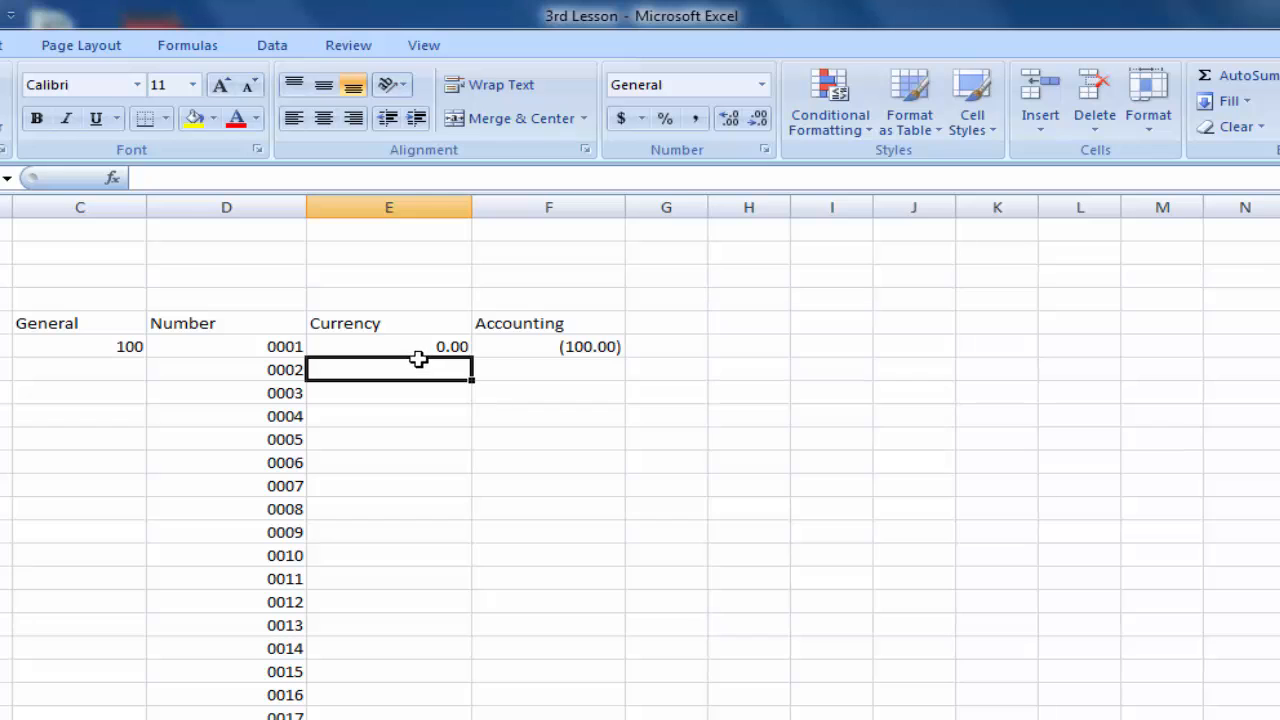
click(566, 347)
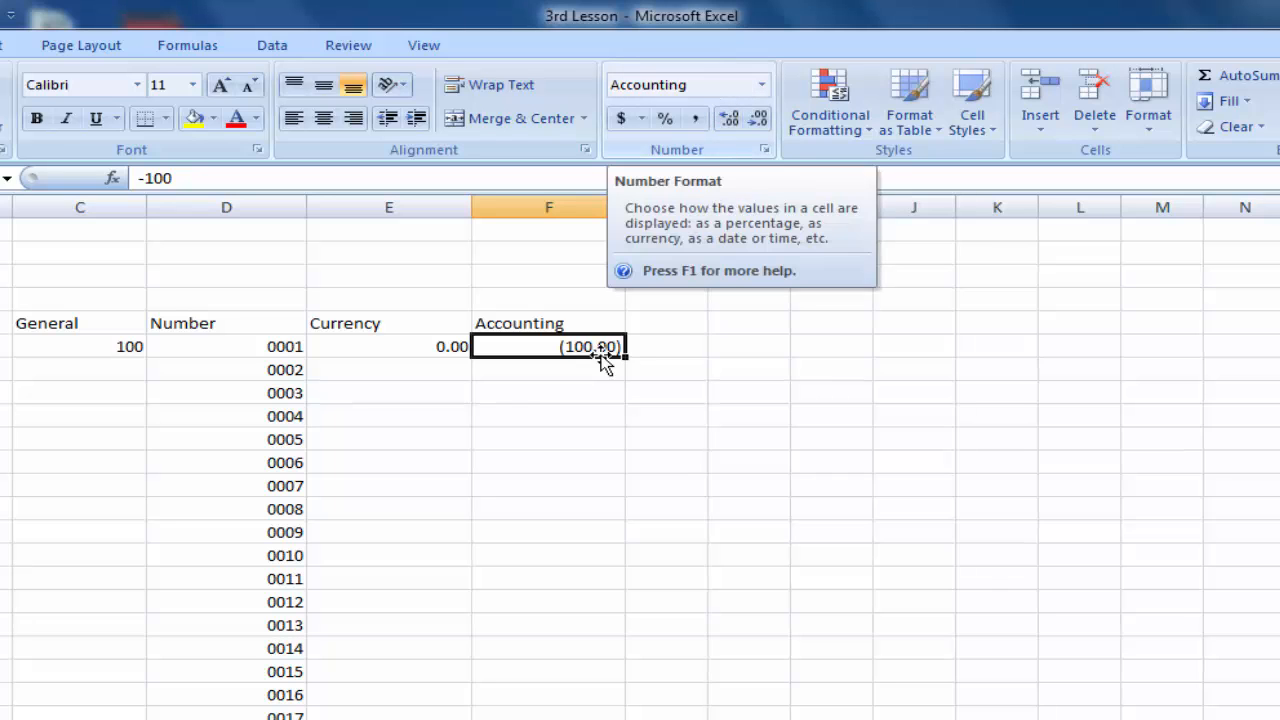
text(0)
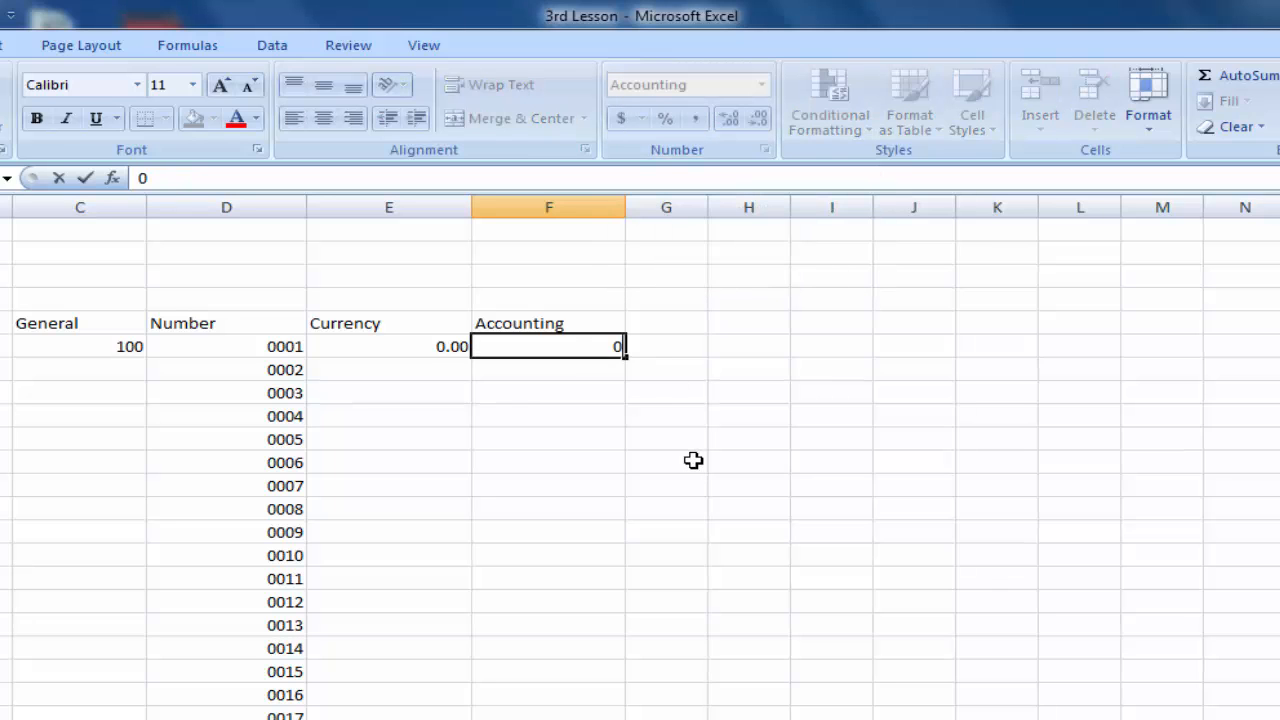
key(Return)
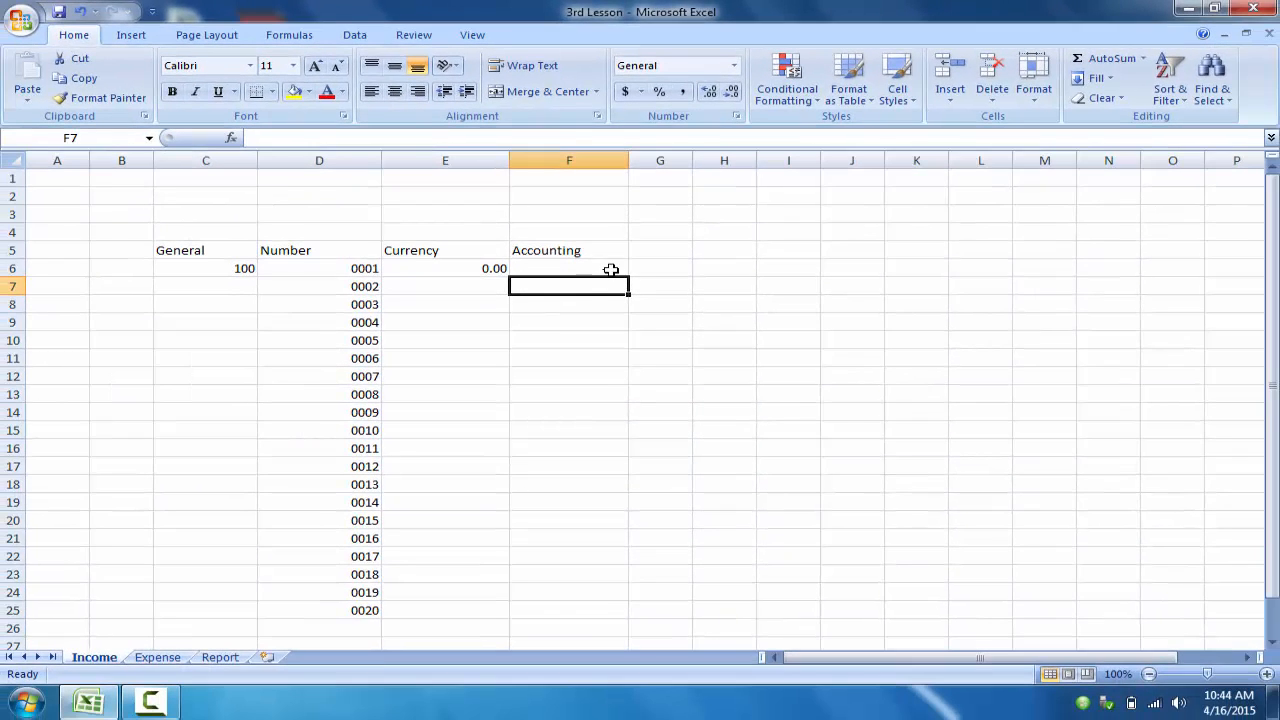
Step: Replace the amounts in E6 and F6 with 100 and compare how the two cells display them
click(486, 272)
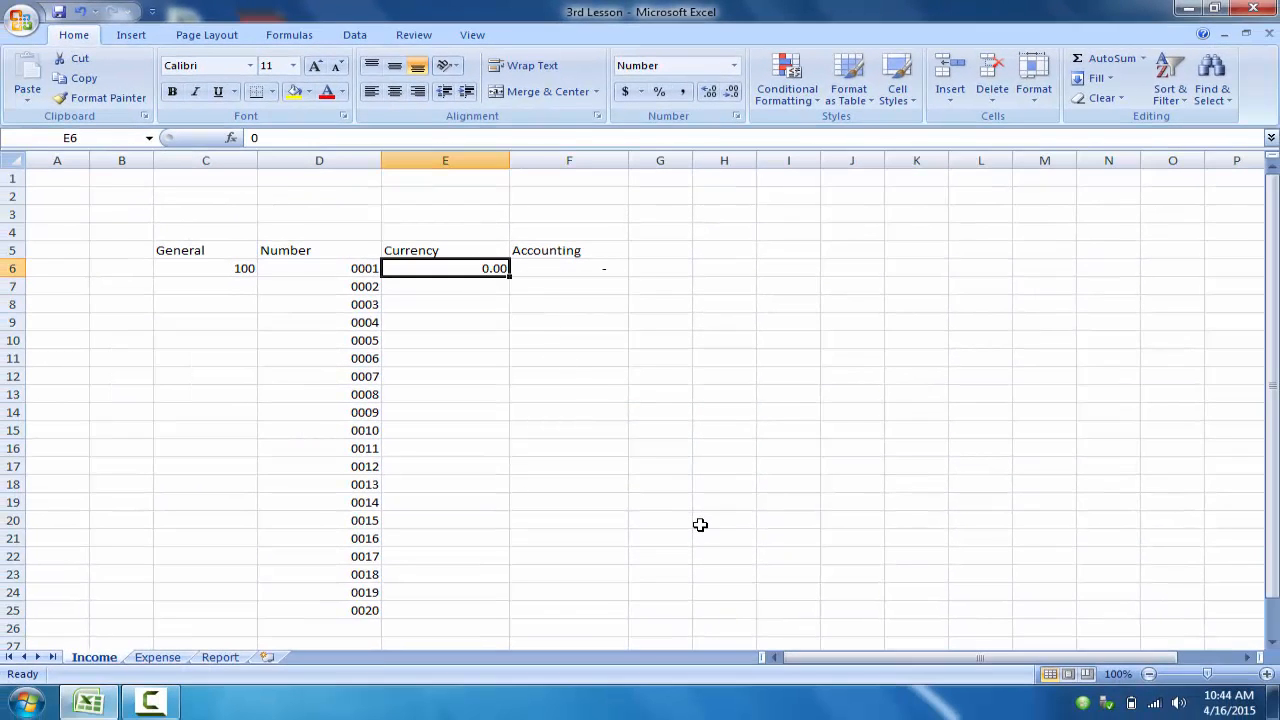
text(10)
key(Return)
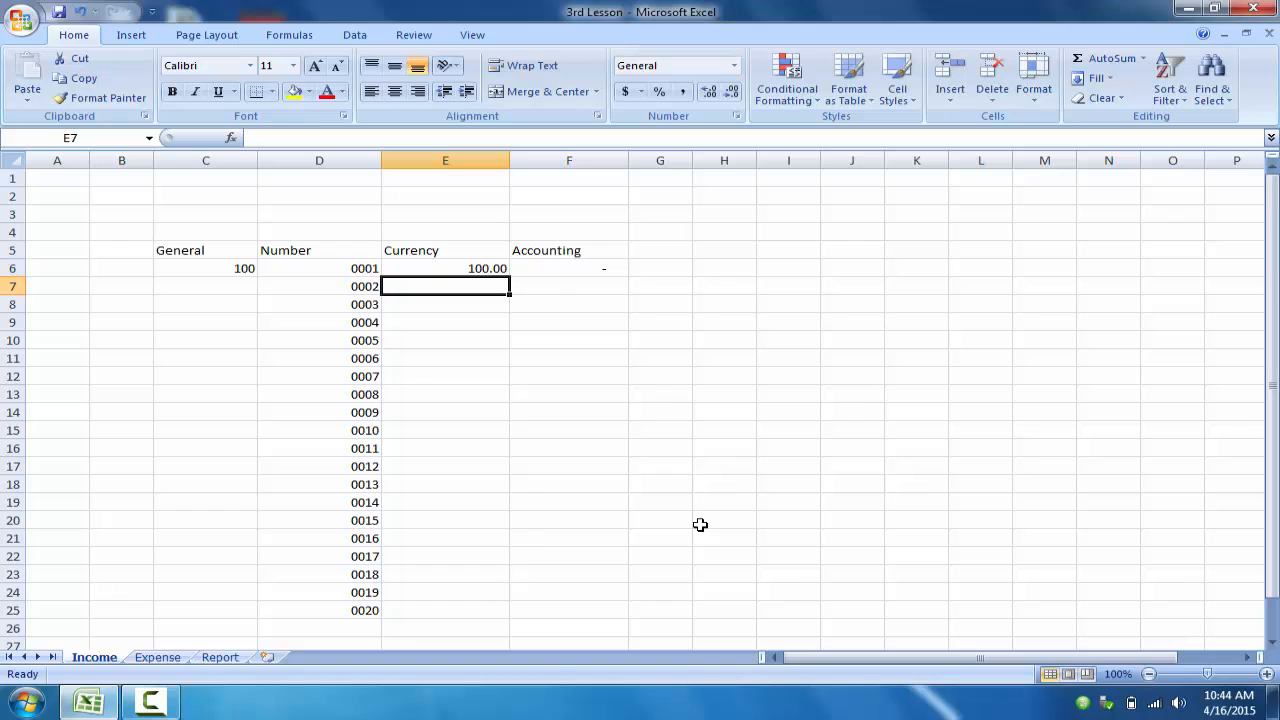
click(578, 253)
click(580, 269)
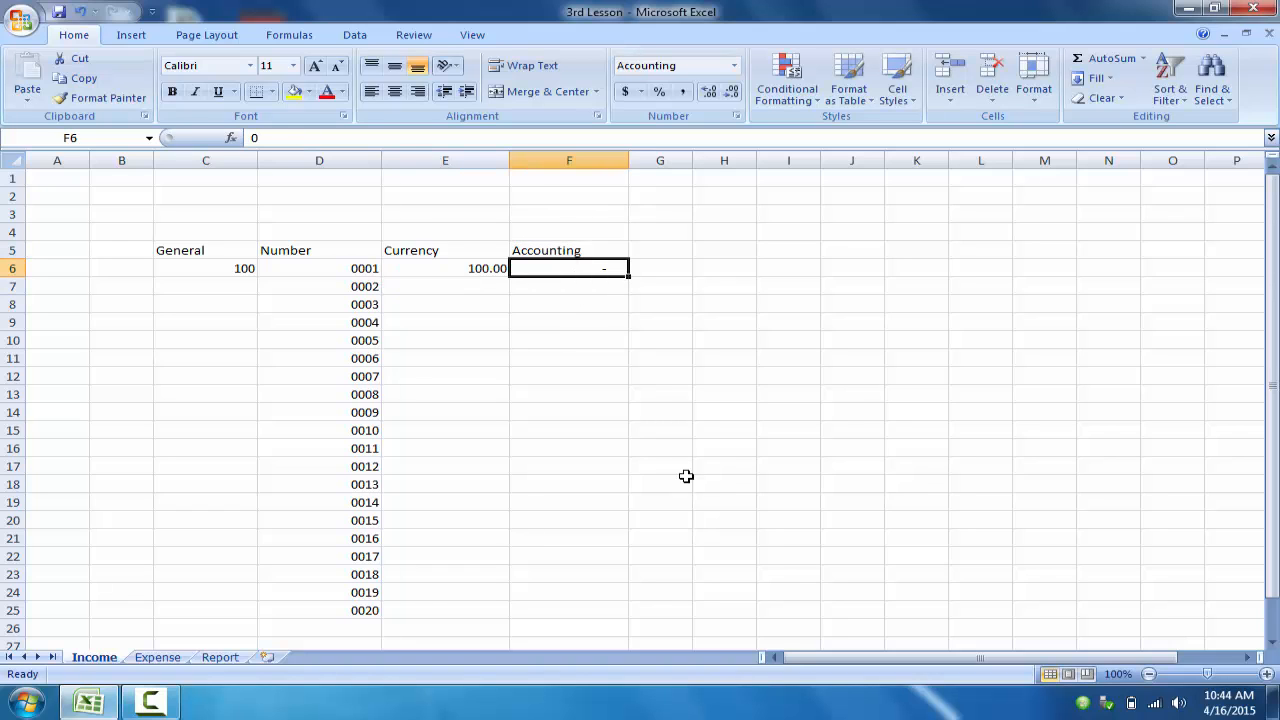
text(100)
key(Return)
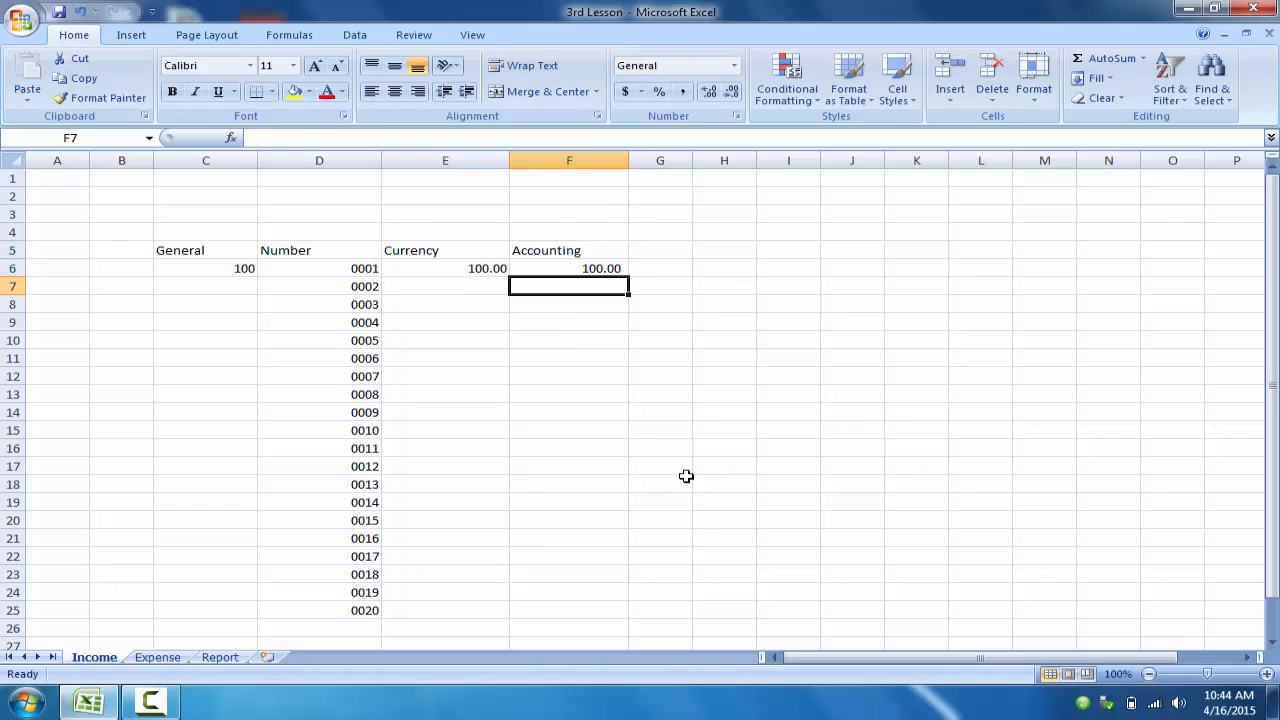
click(486, 272)
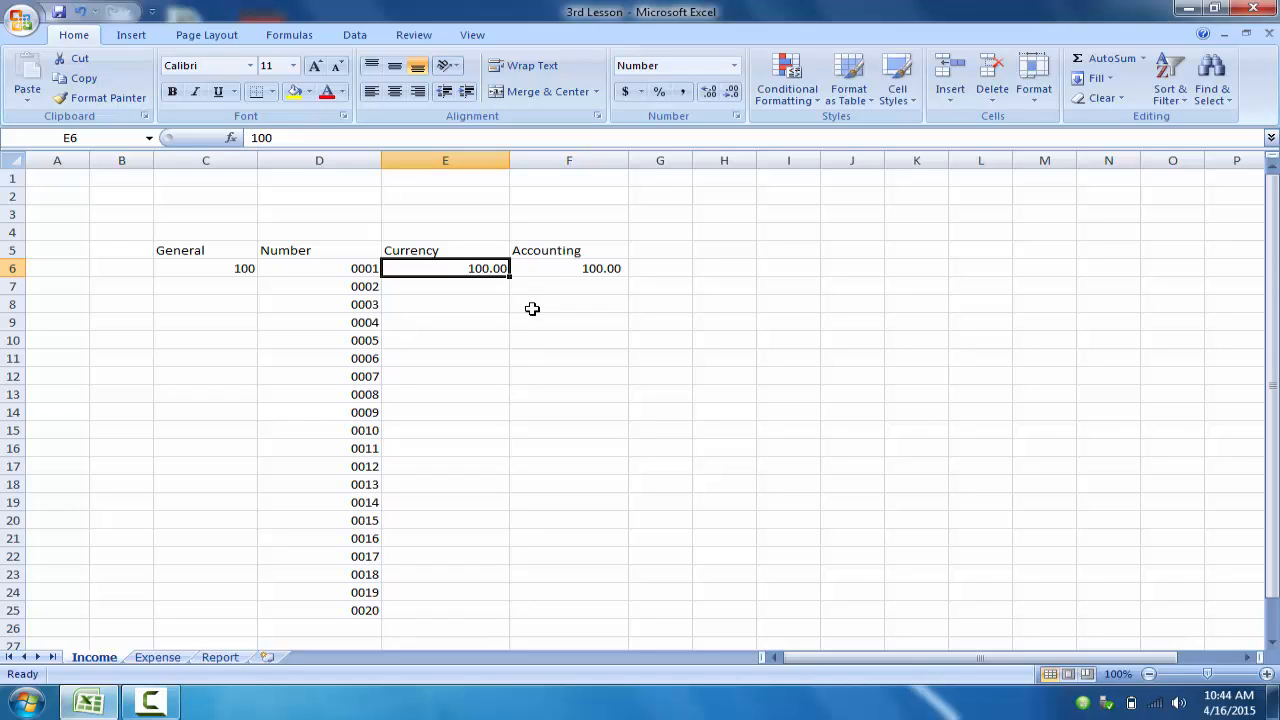
click(592, 299)
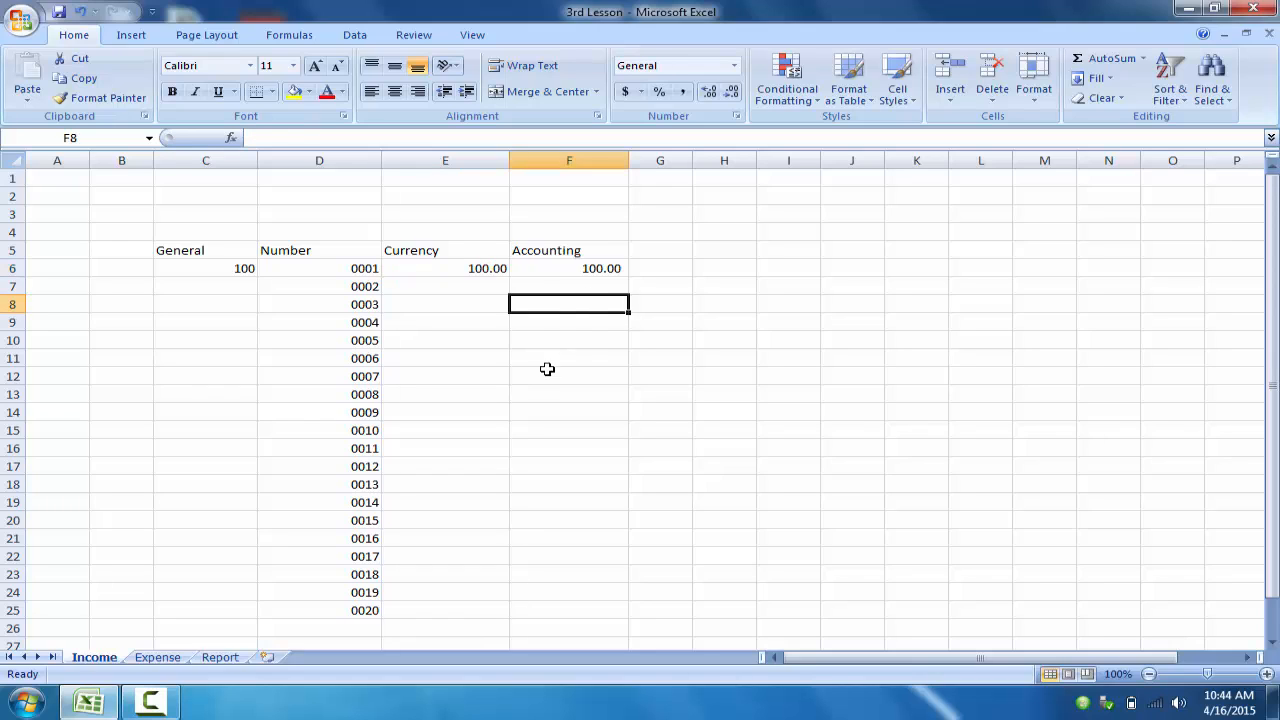
click(475, 270)
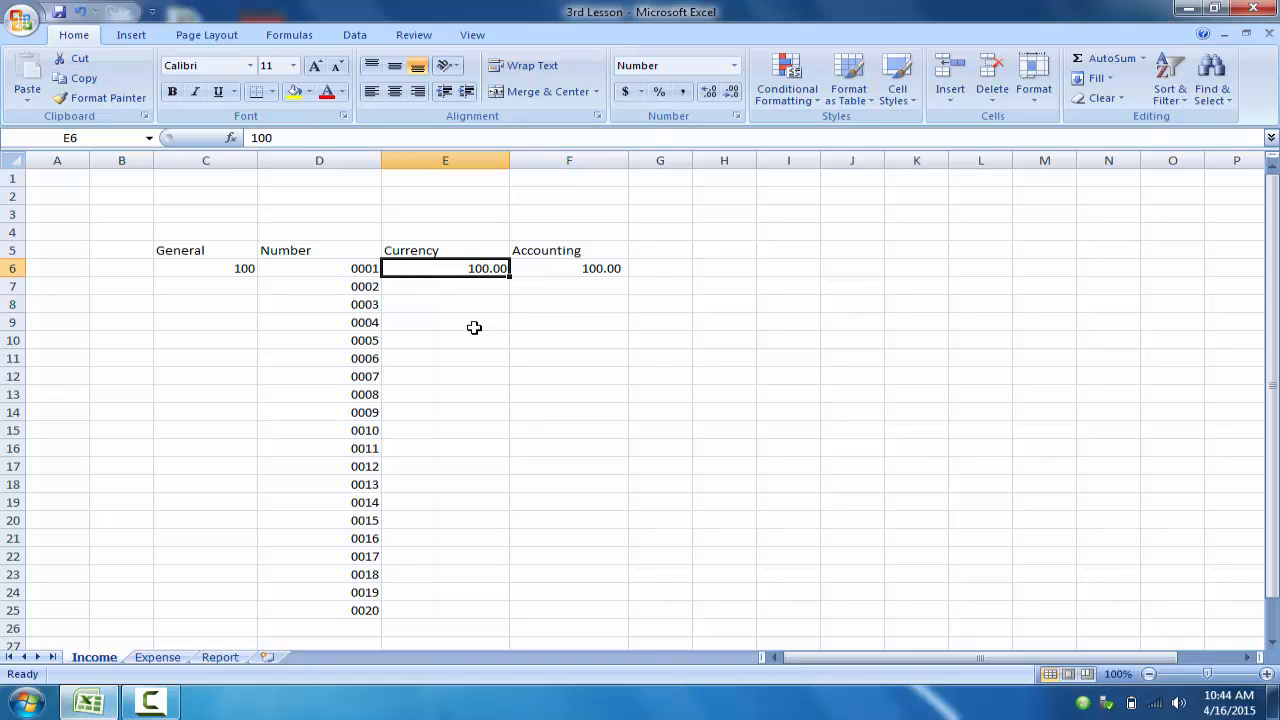
click(568, 289)
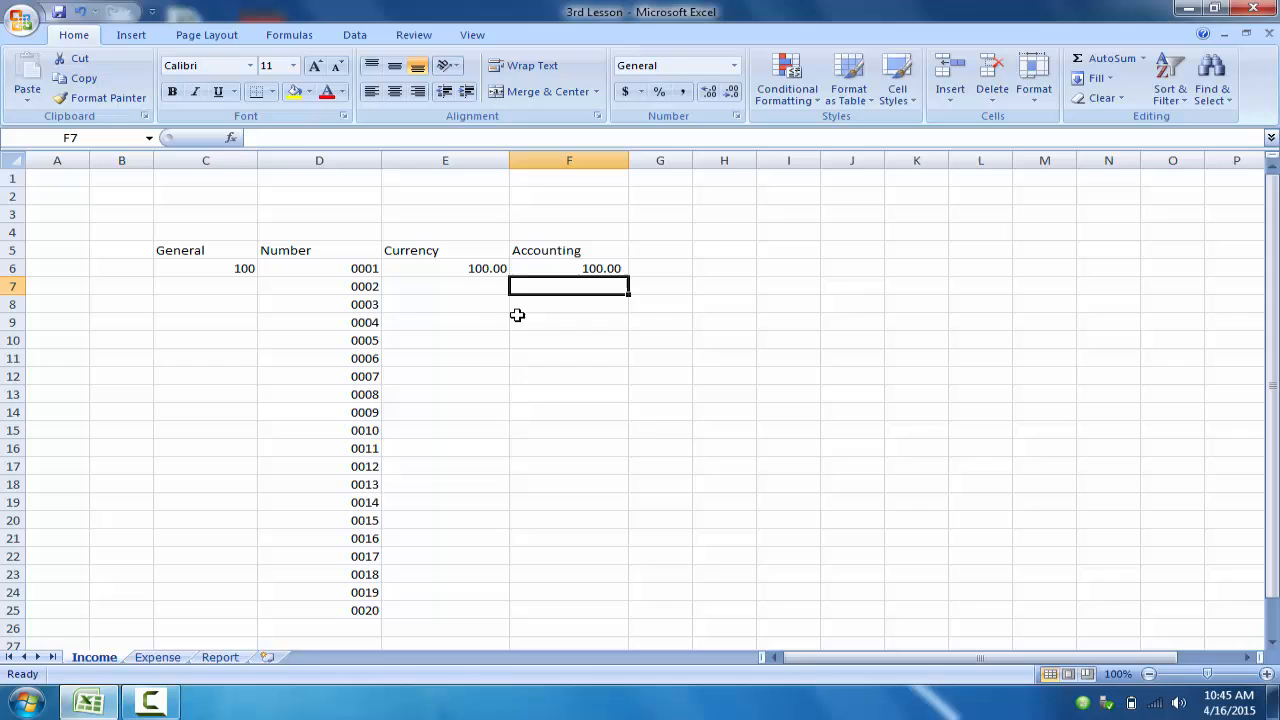
Step: Bring up the number format settings of cell E6 and choose the Currency category
click(466, 270)
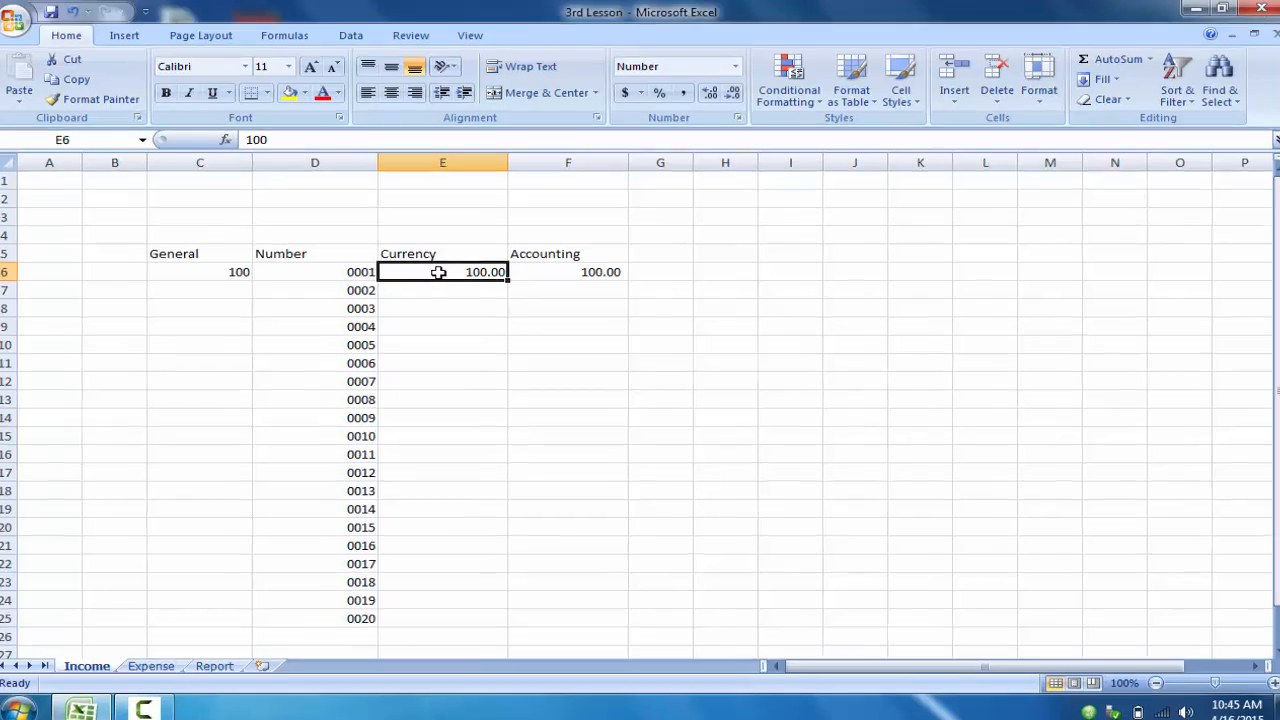
right_click(441, 268)
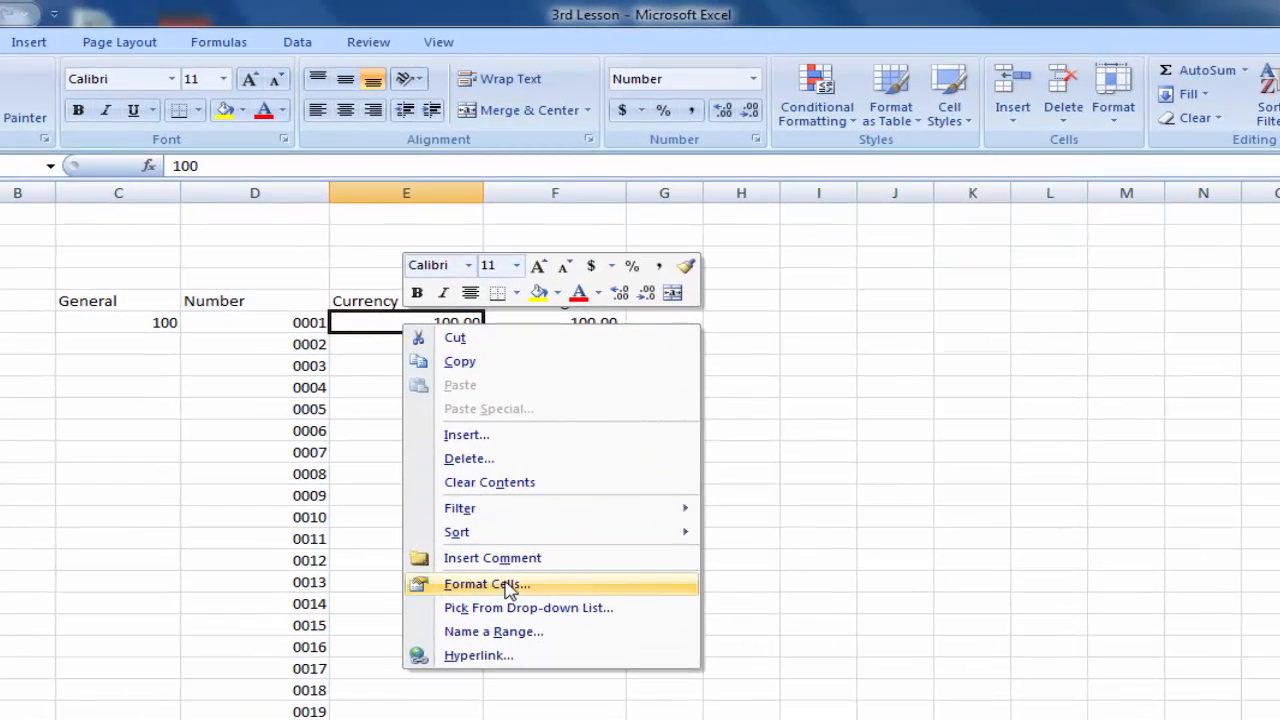
click(508, 588)
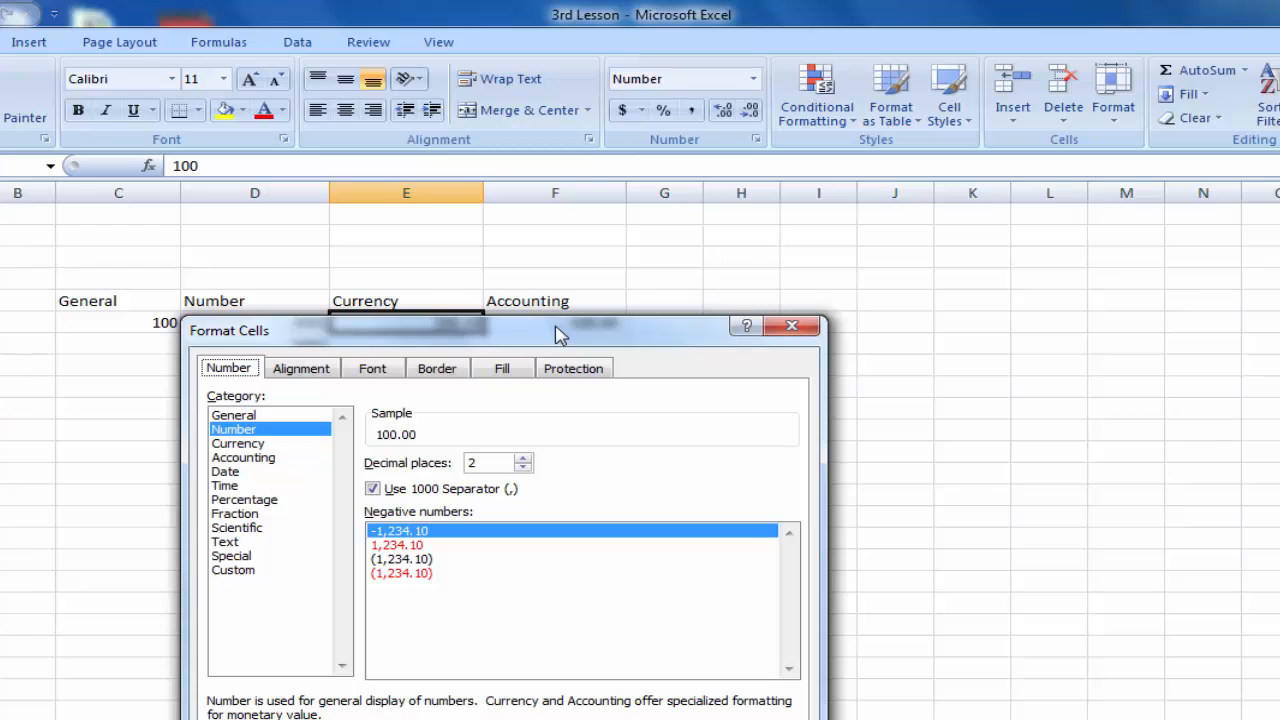
drag(557, 335, 907, 175)
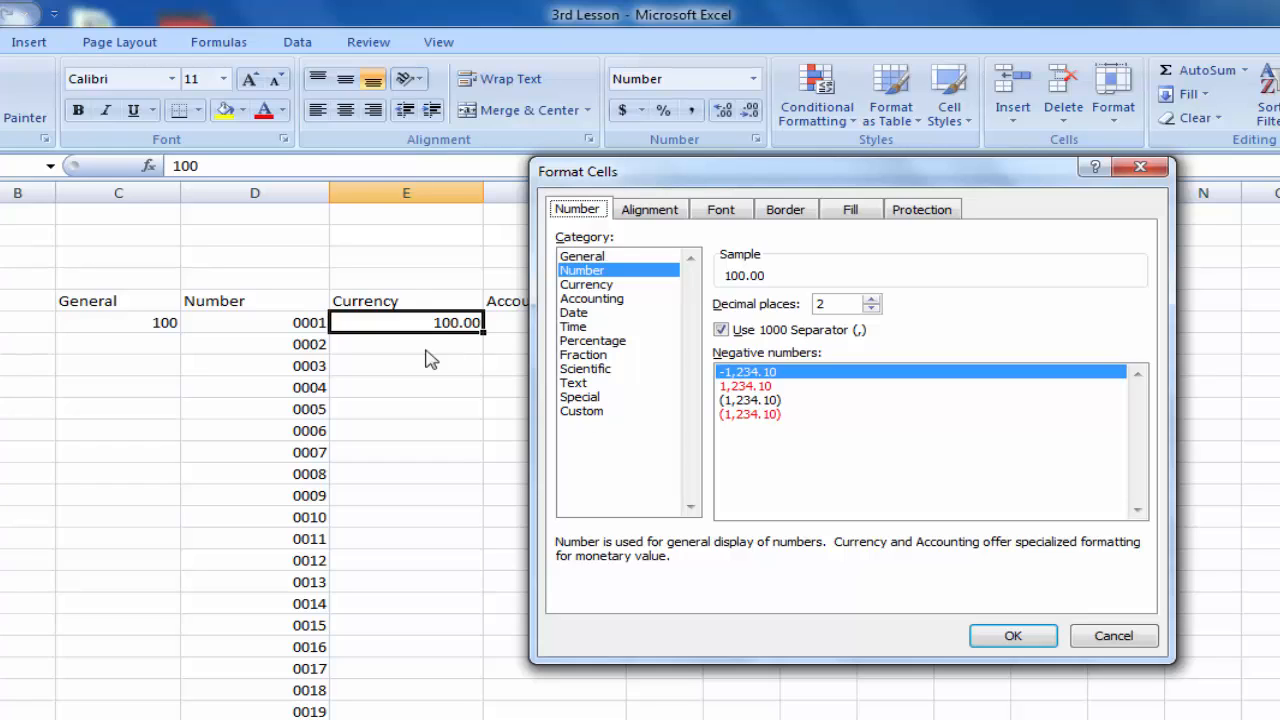
click(595, 285)
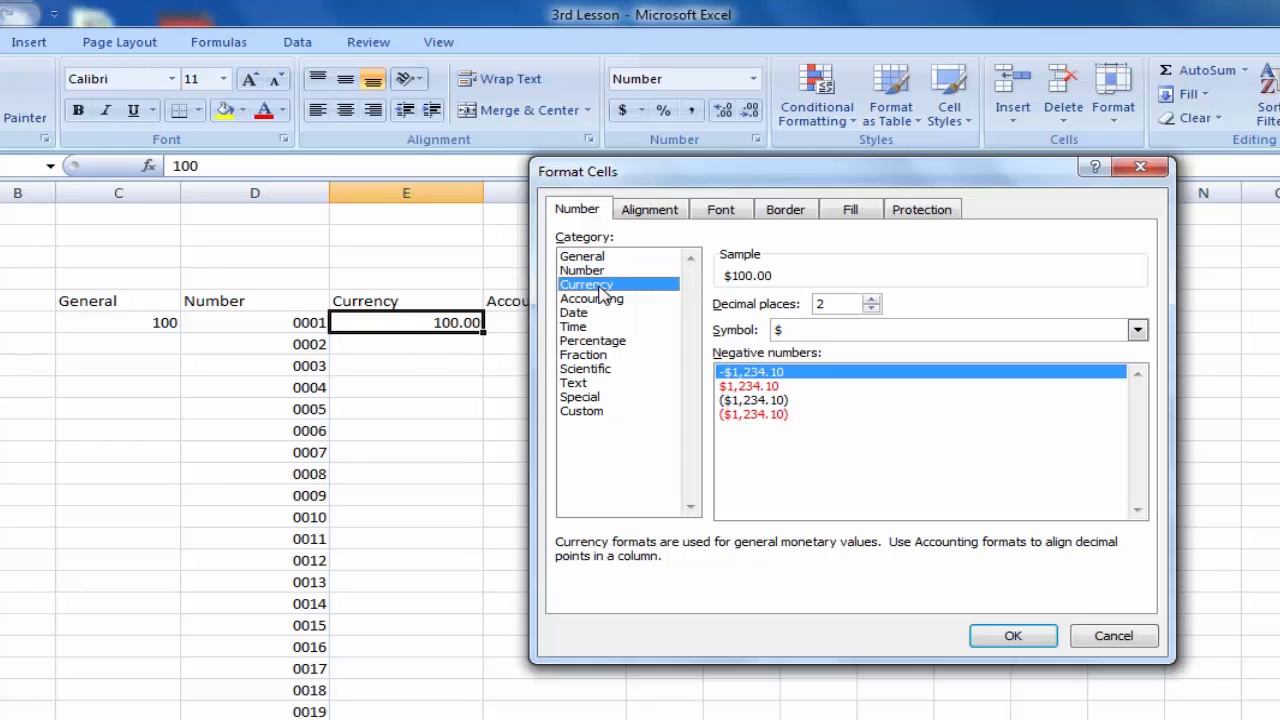
Step: Set the currency symbol of E6 to Bengali (Bangladesh) and apply the format
click(1138, 331)
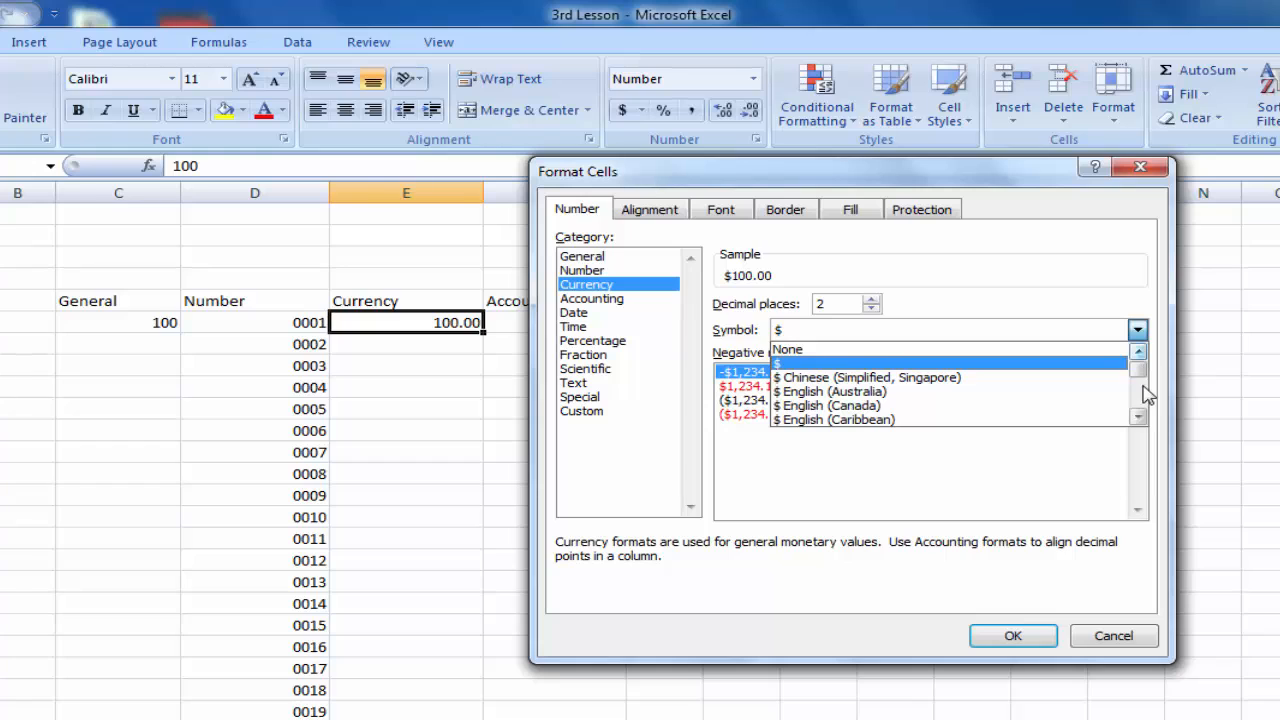
drag(1142, 378, 1140, 374)
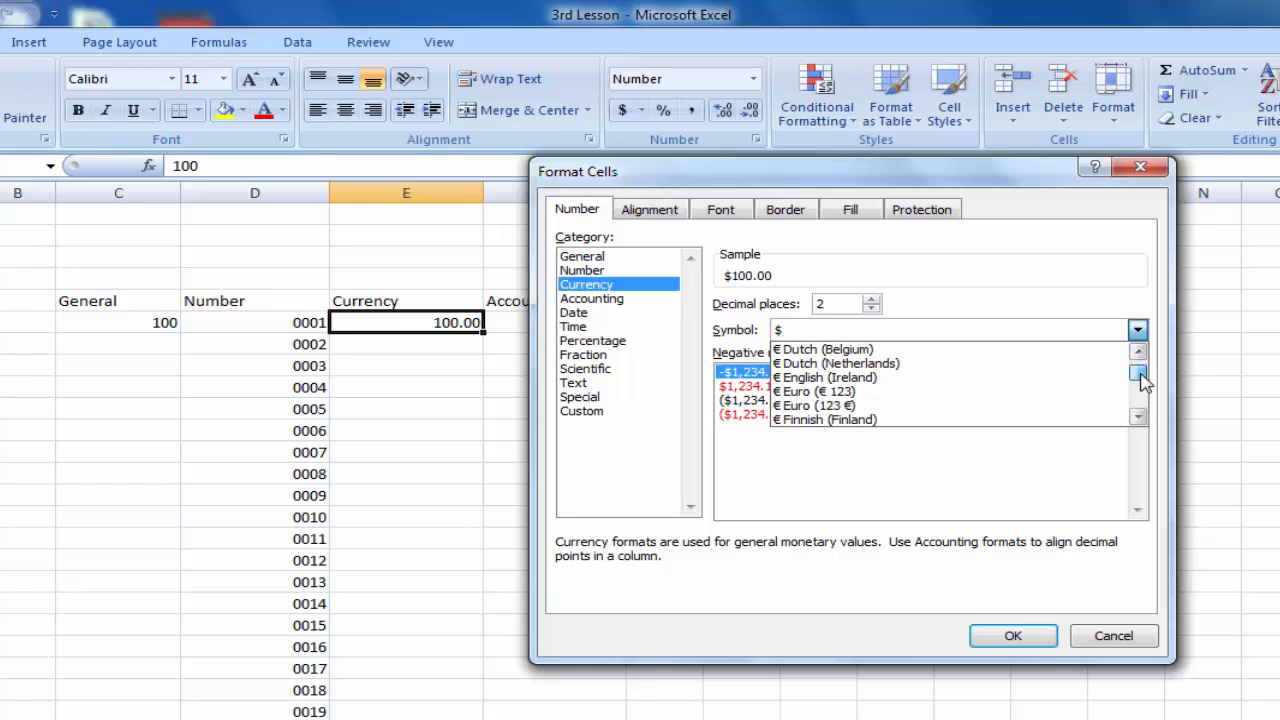
click(1142, 420)
click(1138, 418)
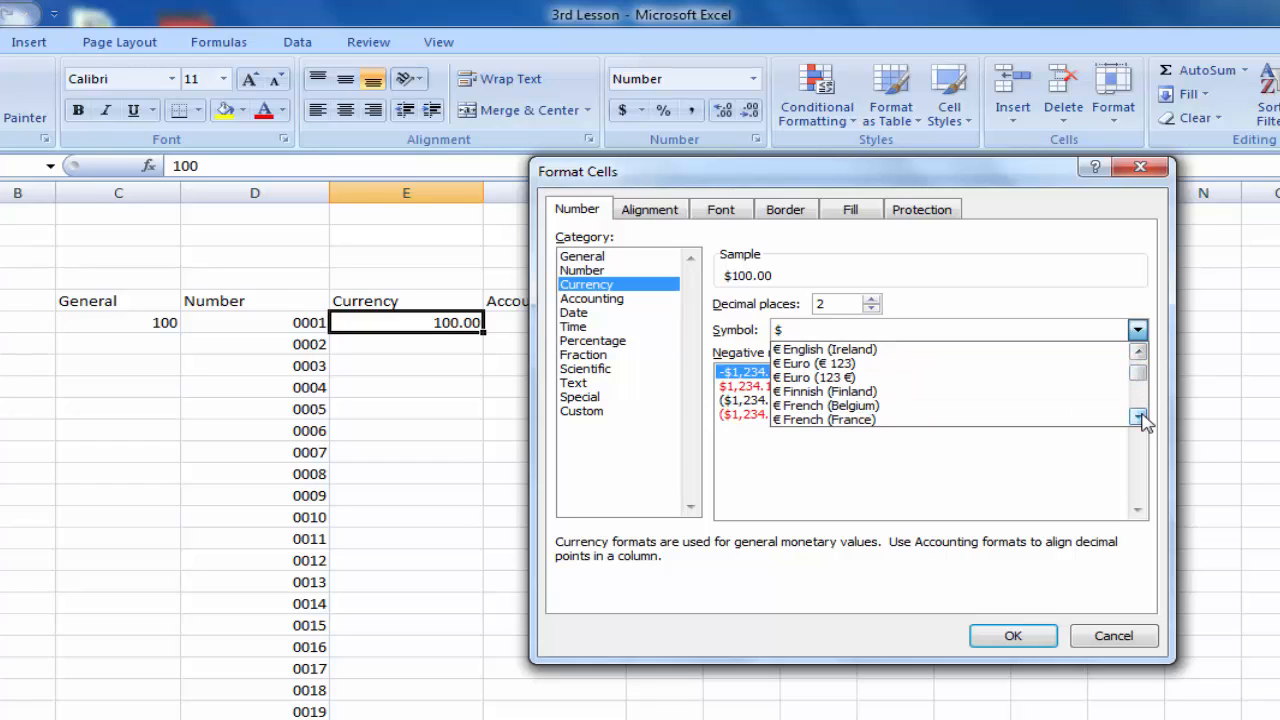
click(1138, 418)
click(1142, 420)
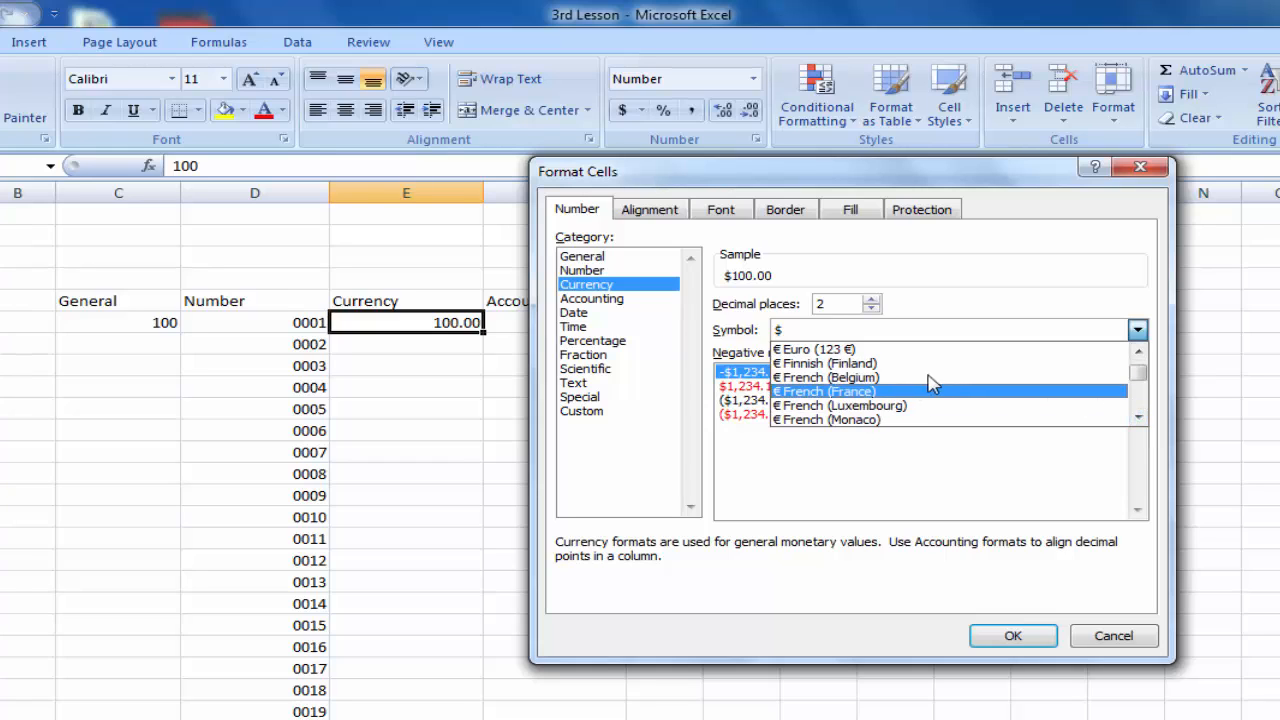
scroll(930, 385, down, 3)
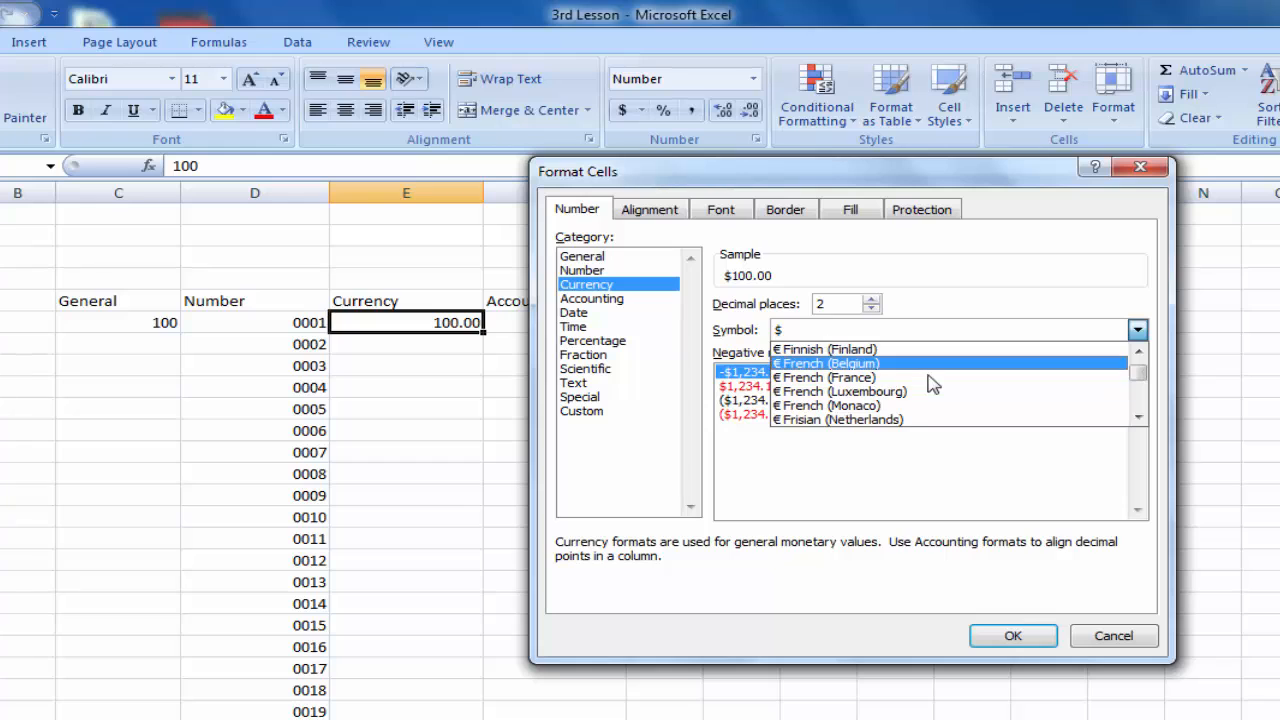
scroll(930, 385, down, 2)
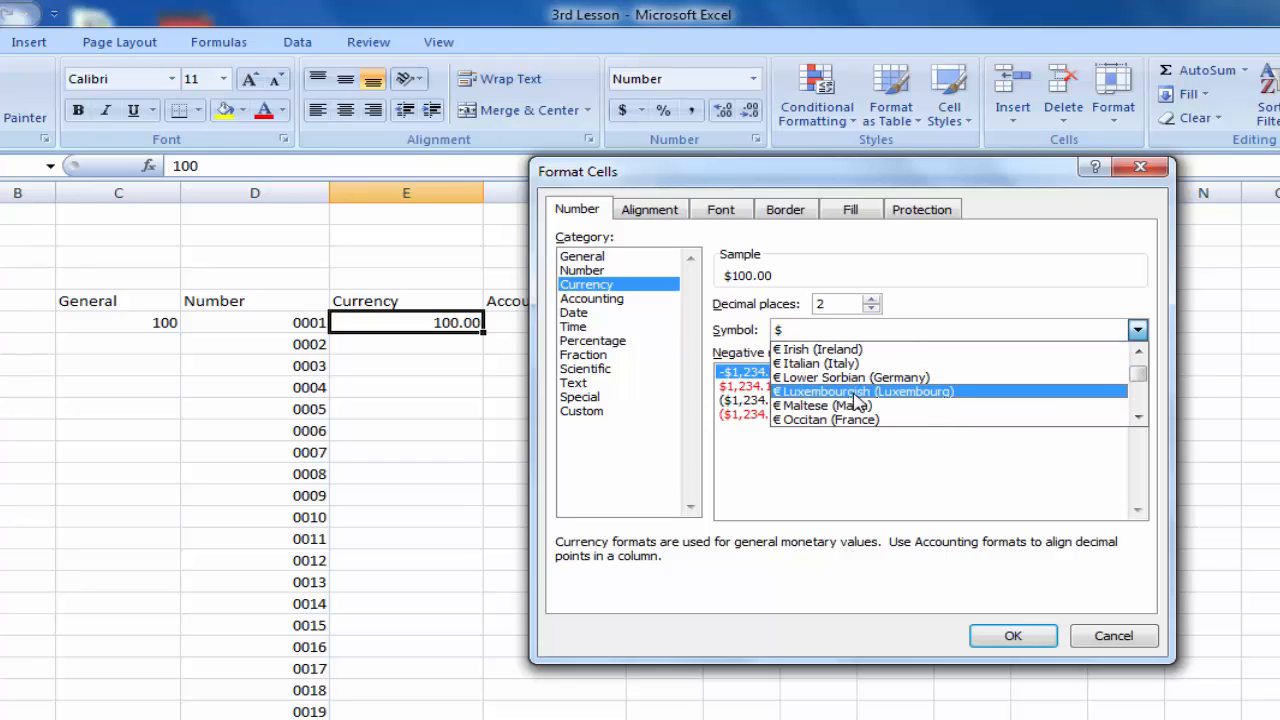
scroll(860, 405, down, 3)
scroll(865, 400, down, 3)
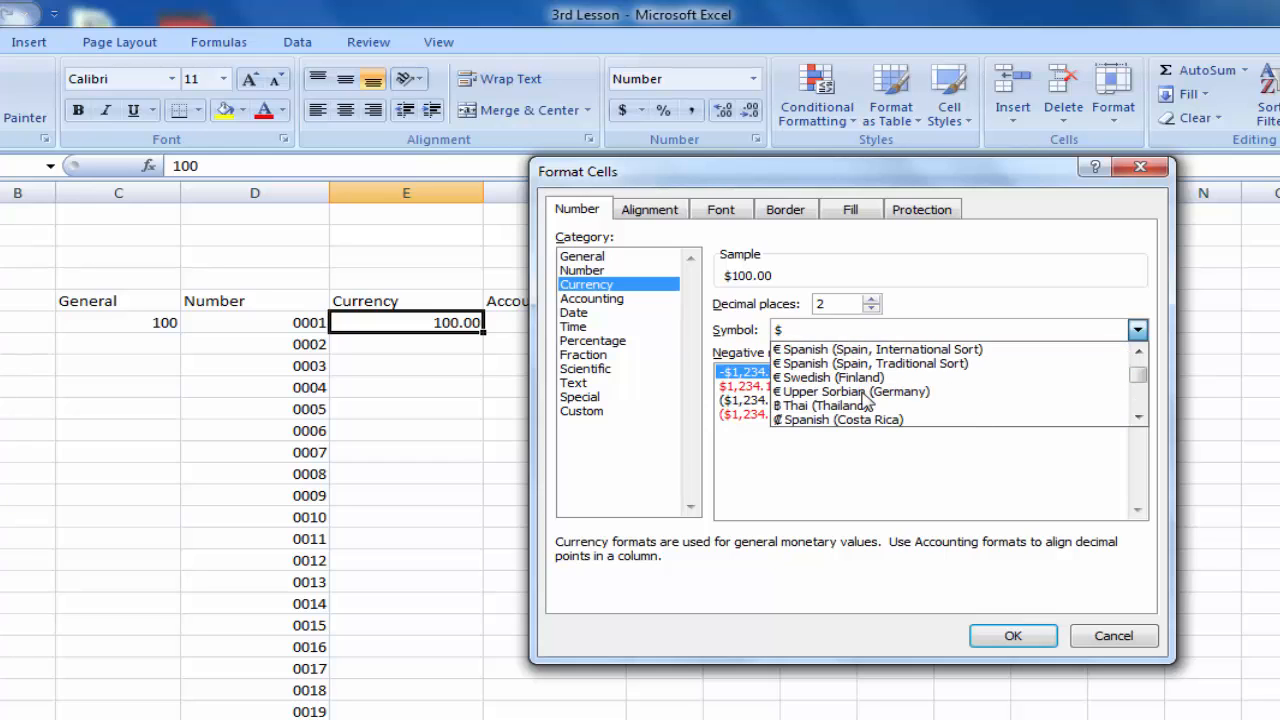
scroll(865, 400, down, 3)
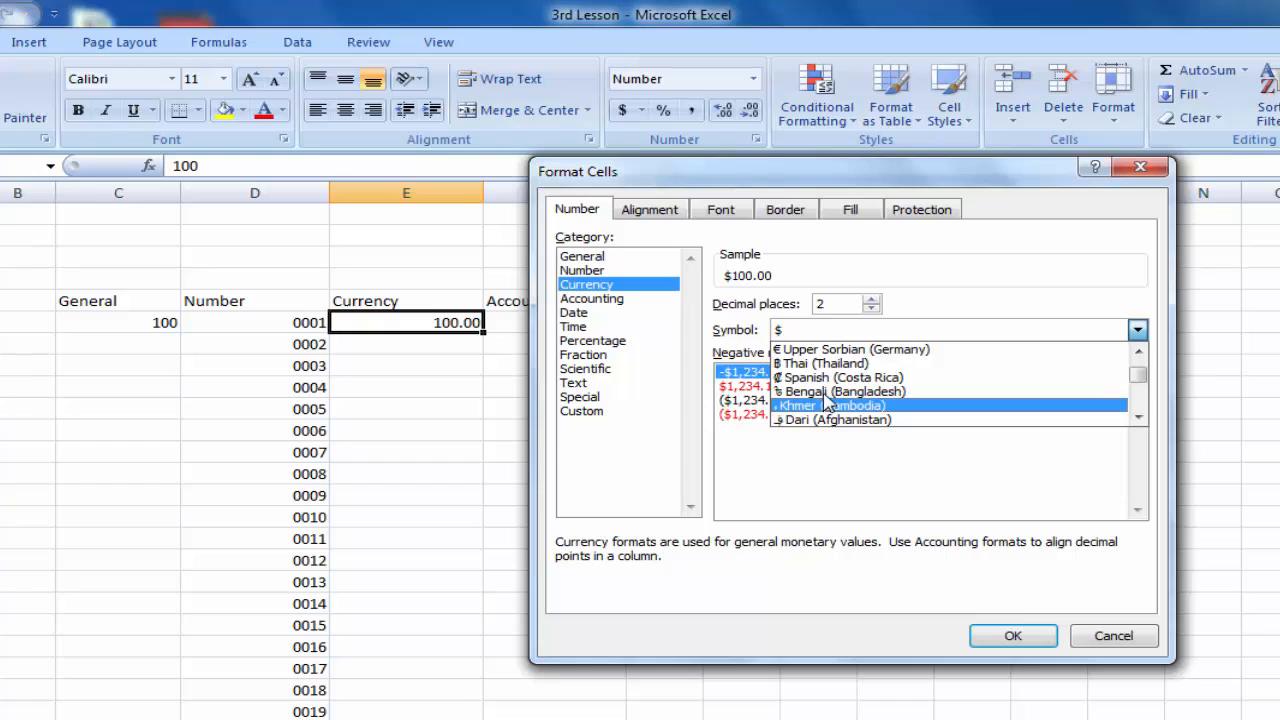
click(918, 398)
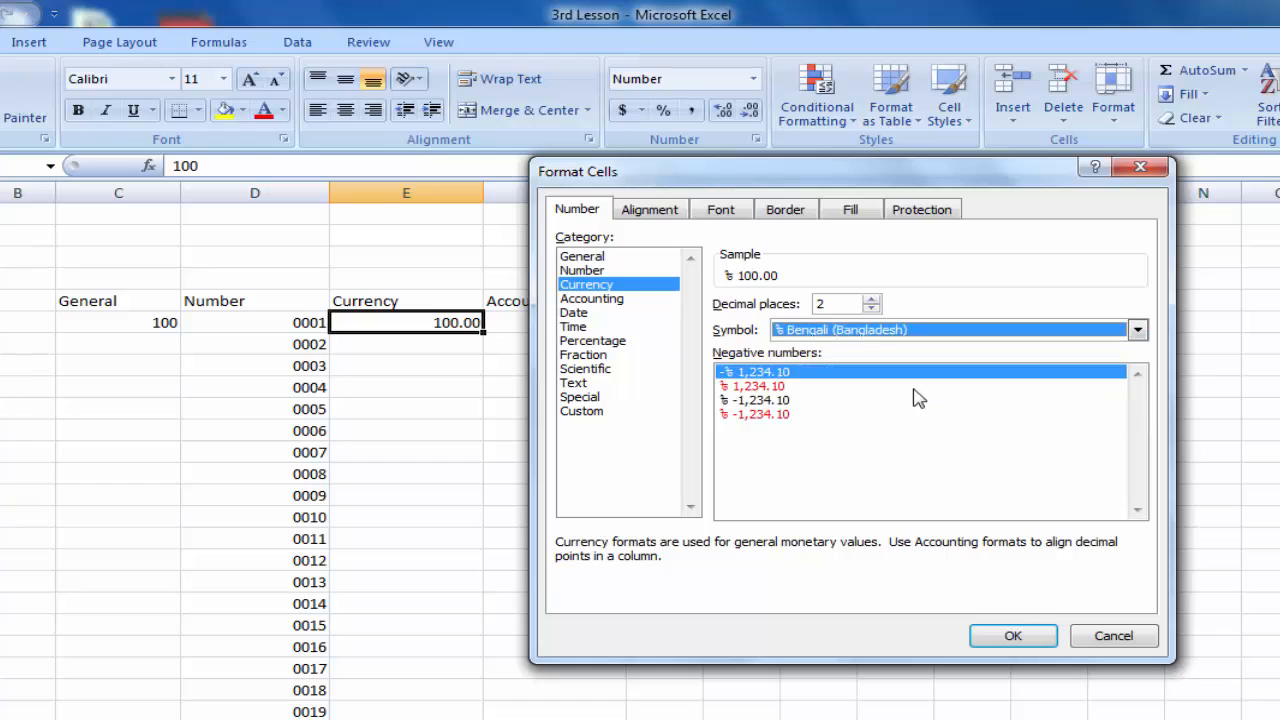
click(1013, 637)
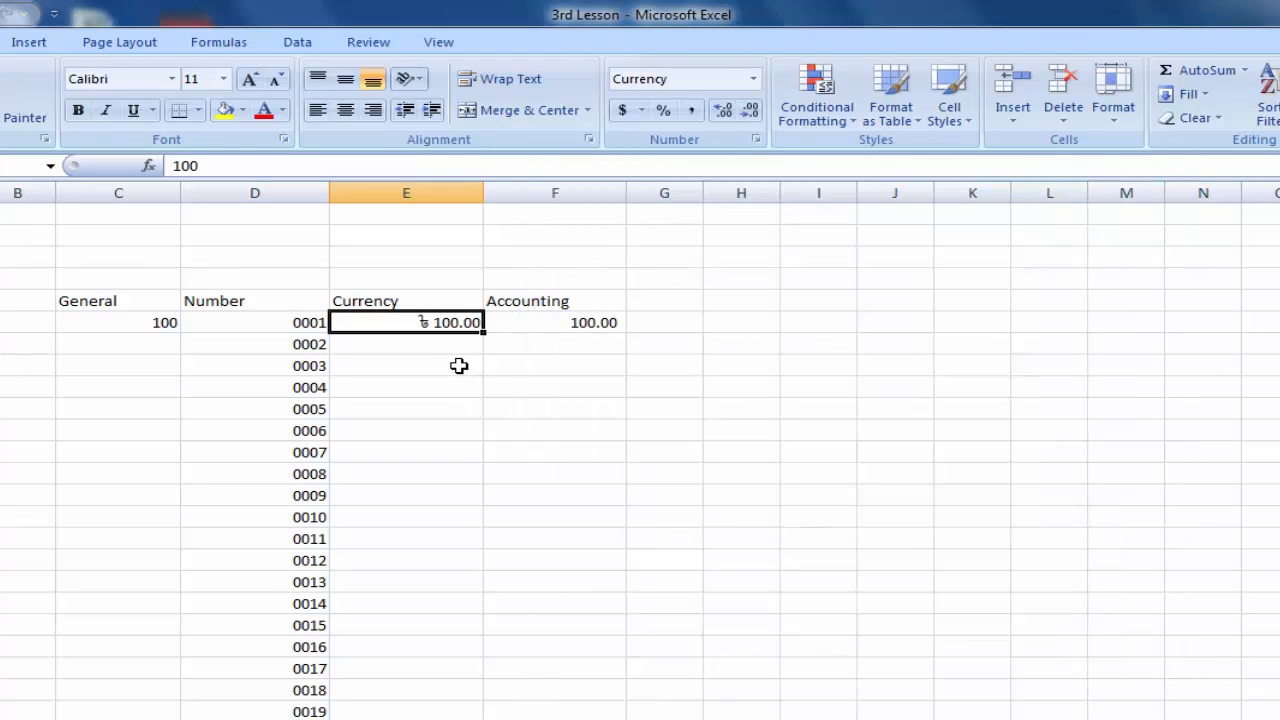
click(458, 366)
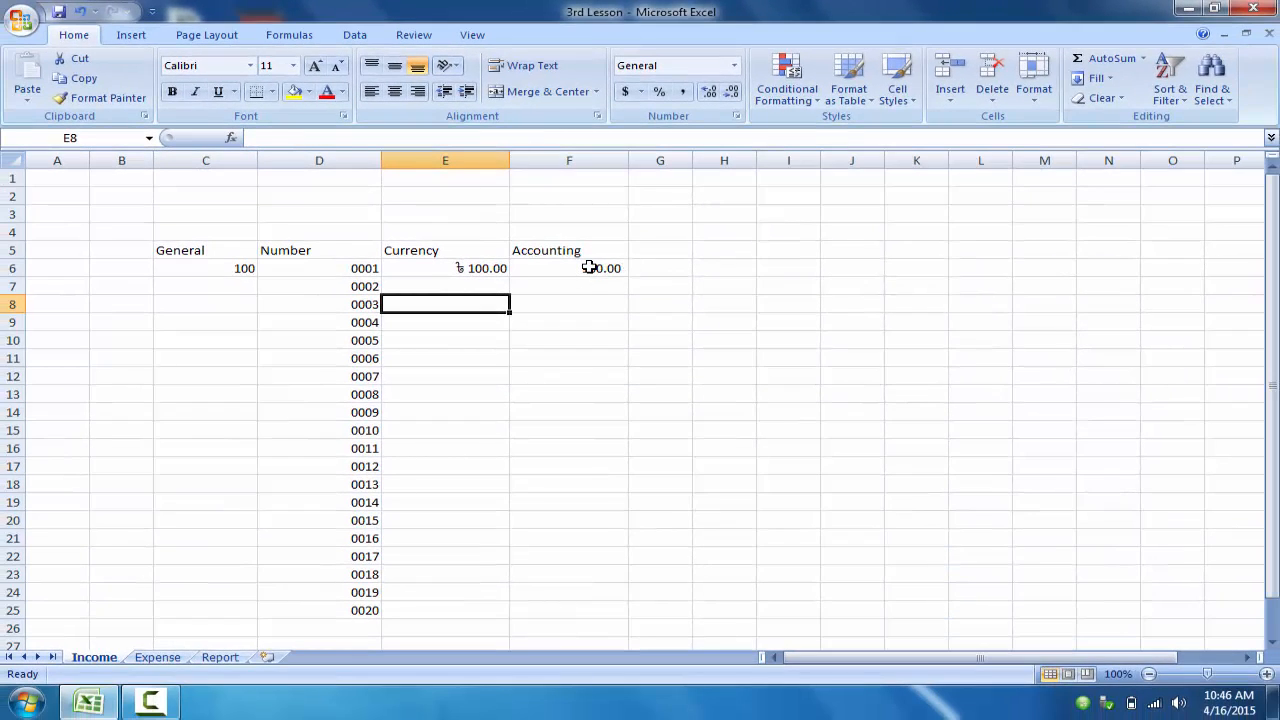
Step: Set the Accounting currency symbol of cell F6 to Bengali (Bangladesh) and apply the format
click(590, 268)
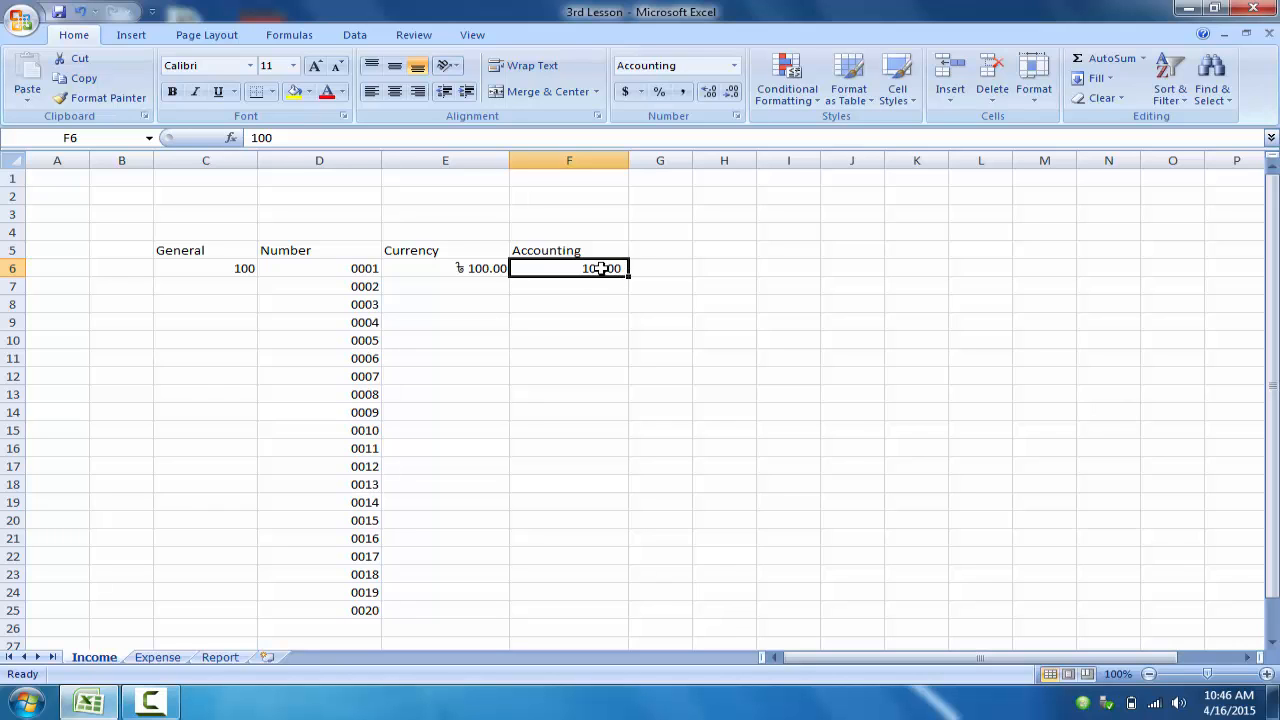
right_click(568, 269)
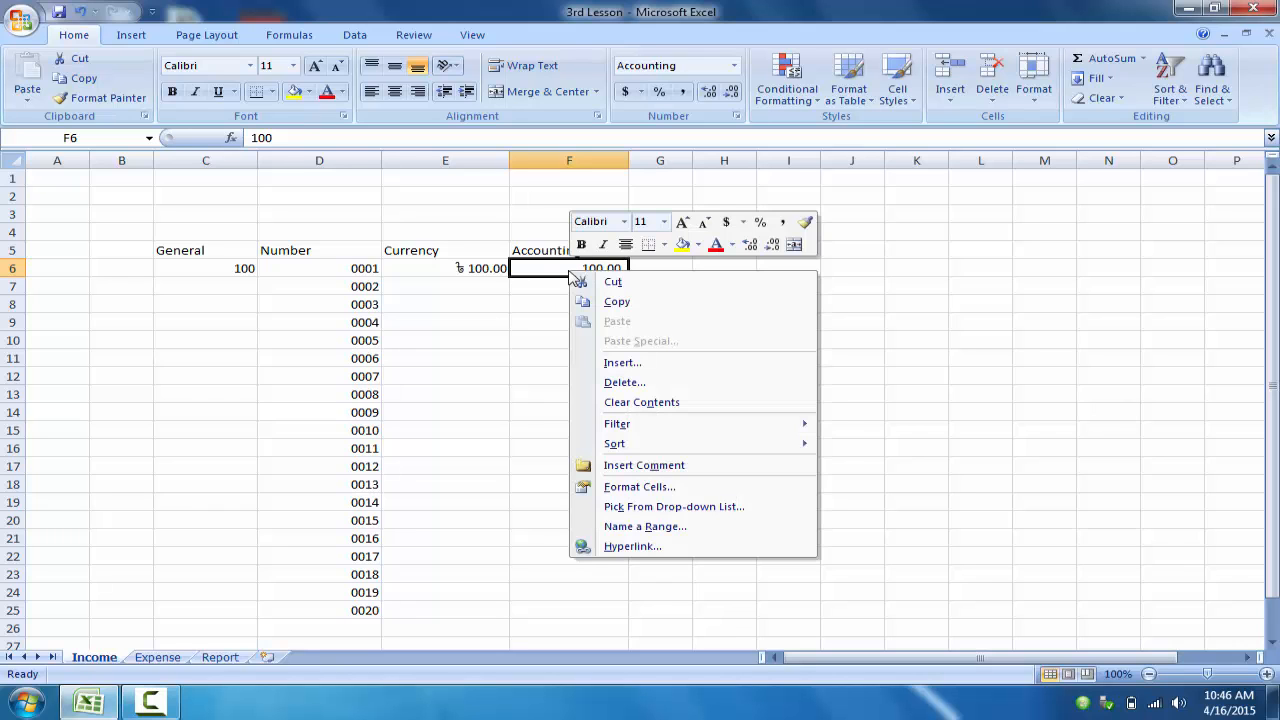
click(667, 487)
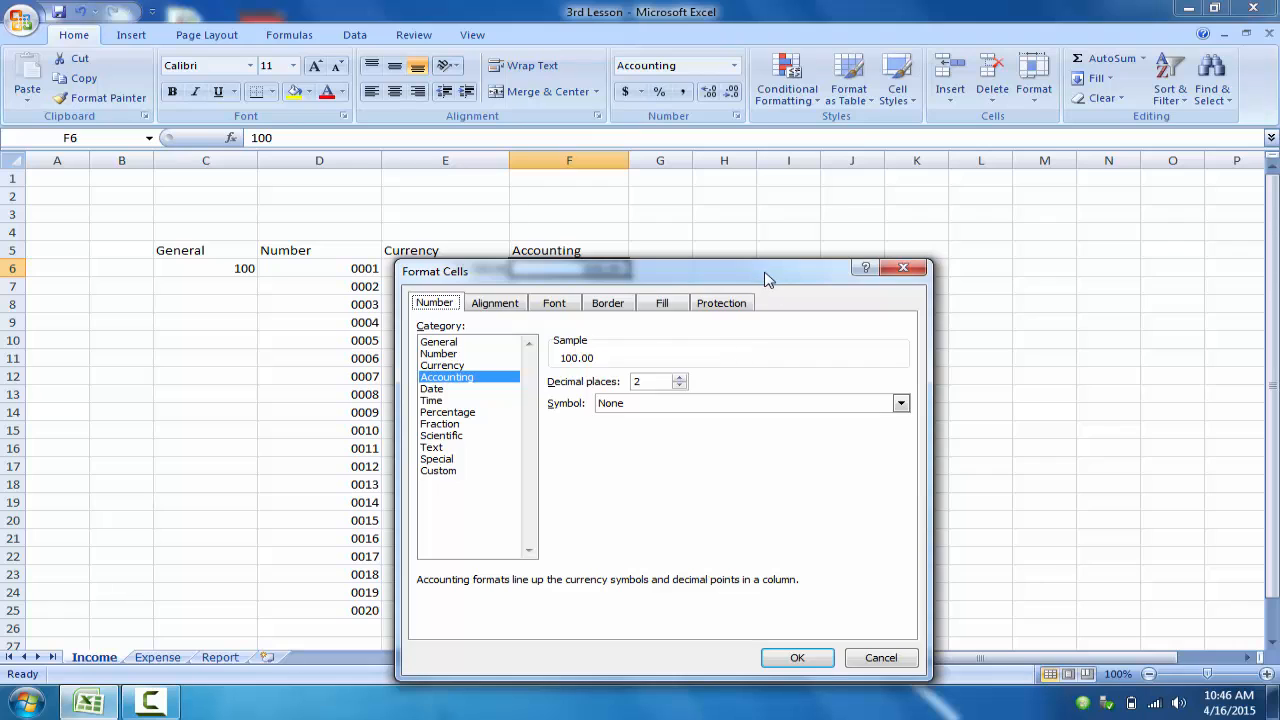
drag(766, 278, 859, 123)
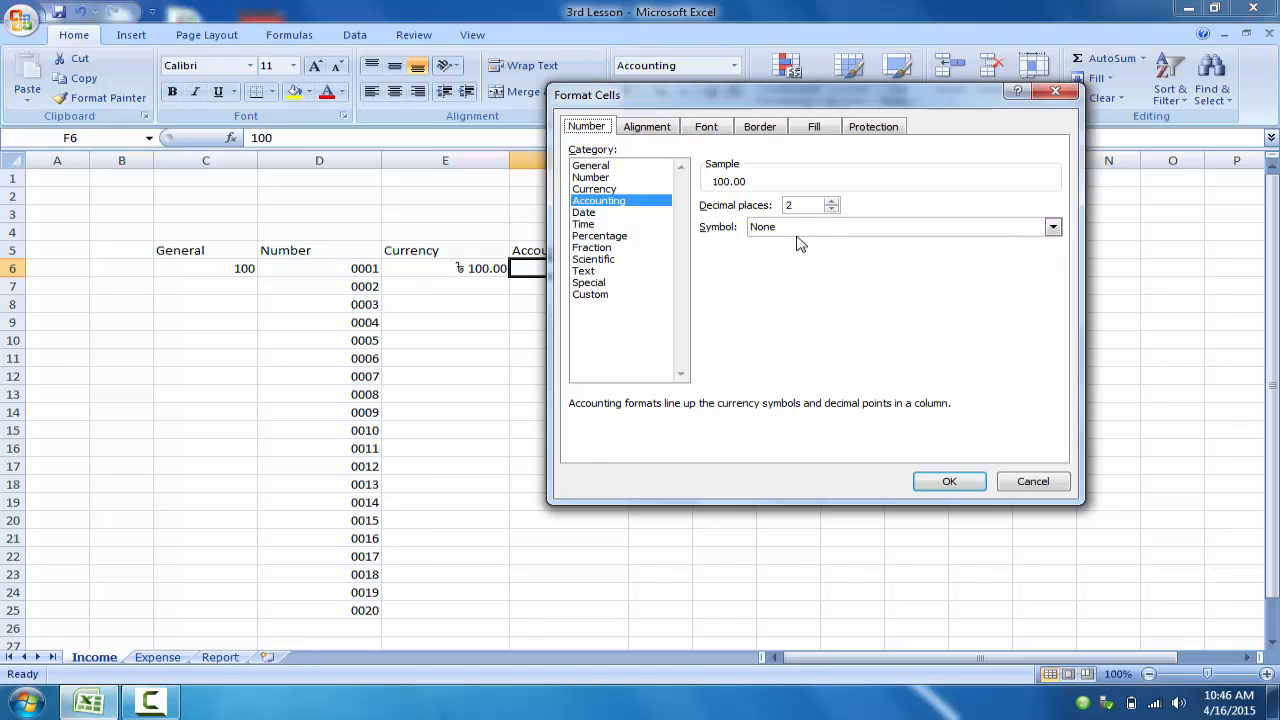
click(1053, 227)
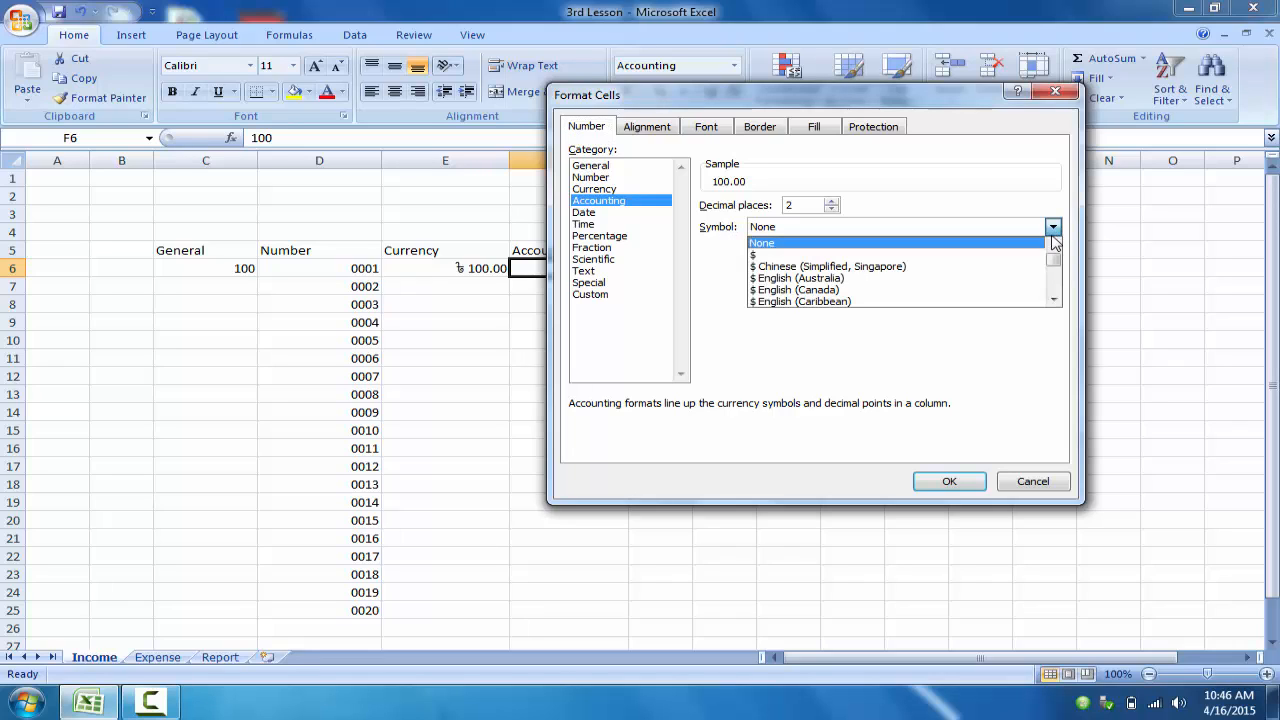
scroll(1000, 290, down, 3)
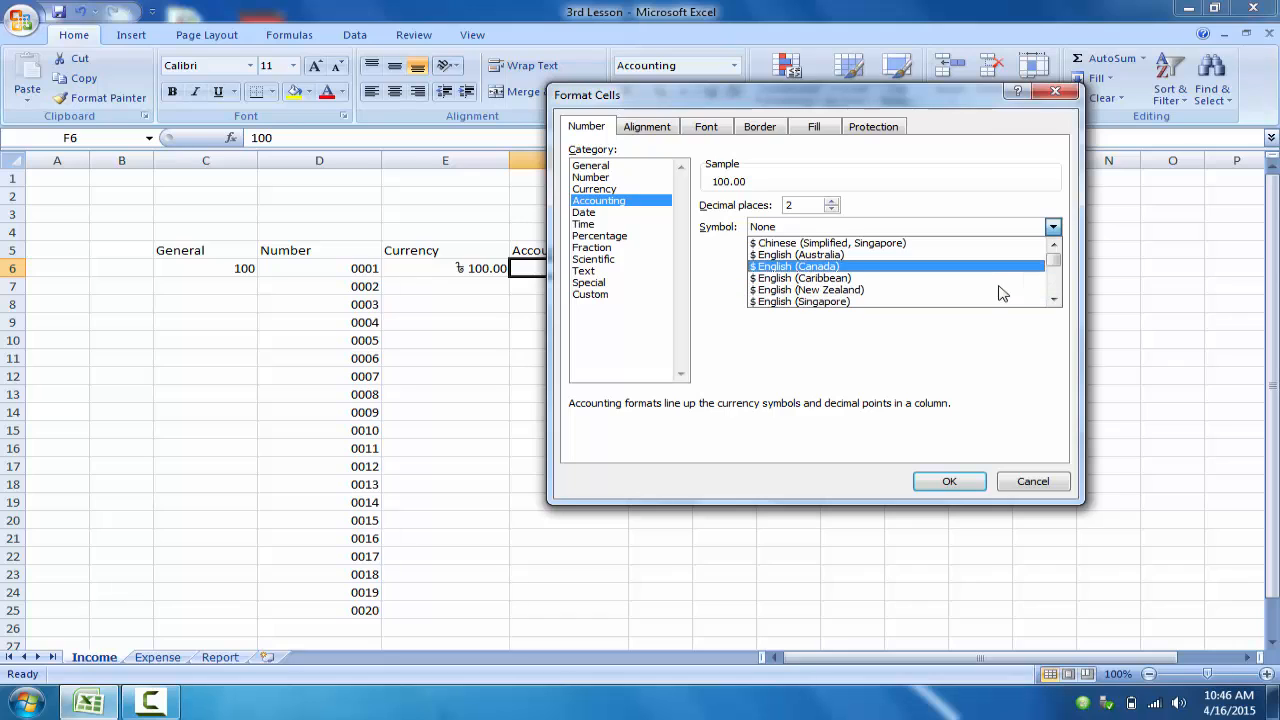
scroll(965, 285, down, 5)
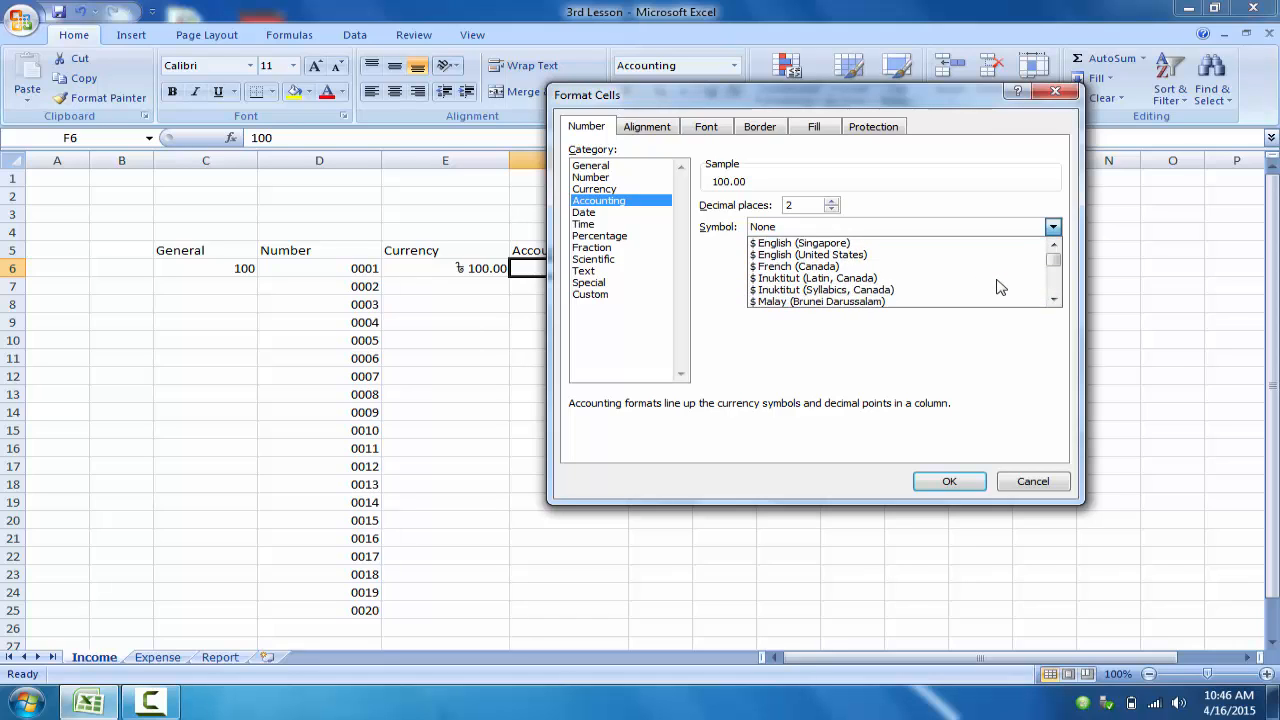
scroll(928, 283, down, 5)
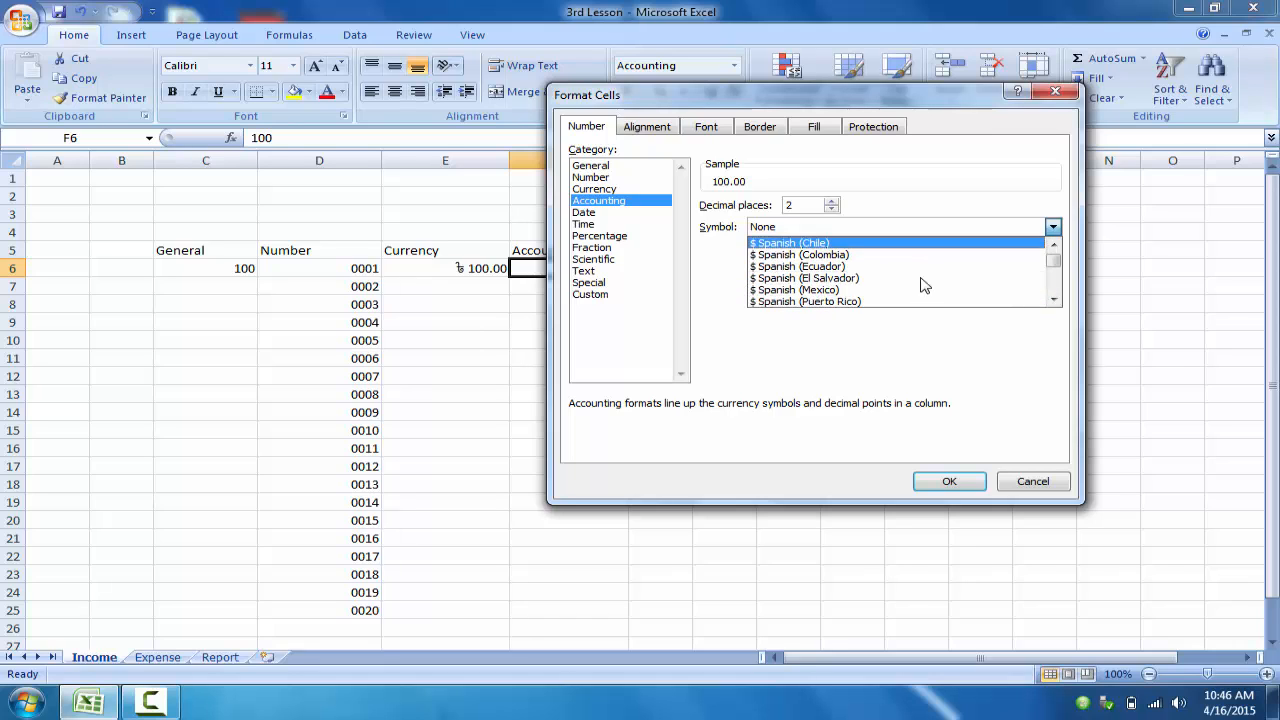
scroll(925, 286, down, 5)
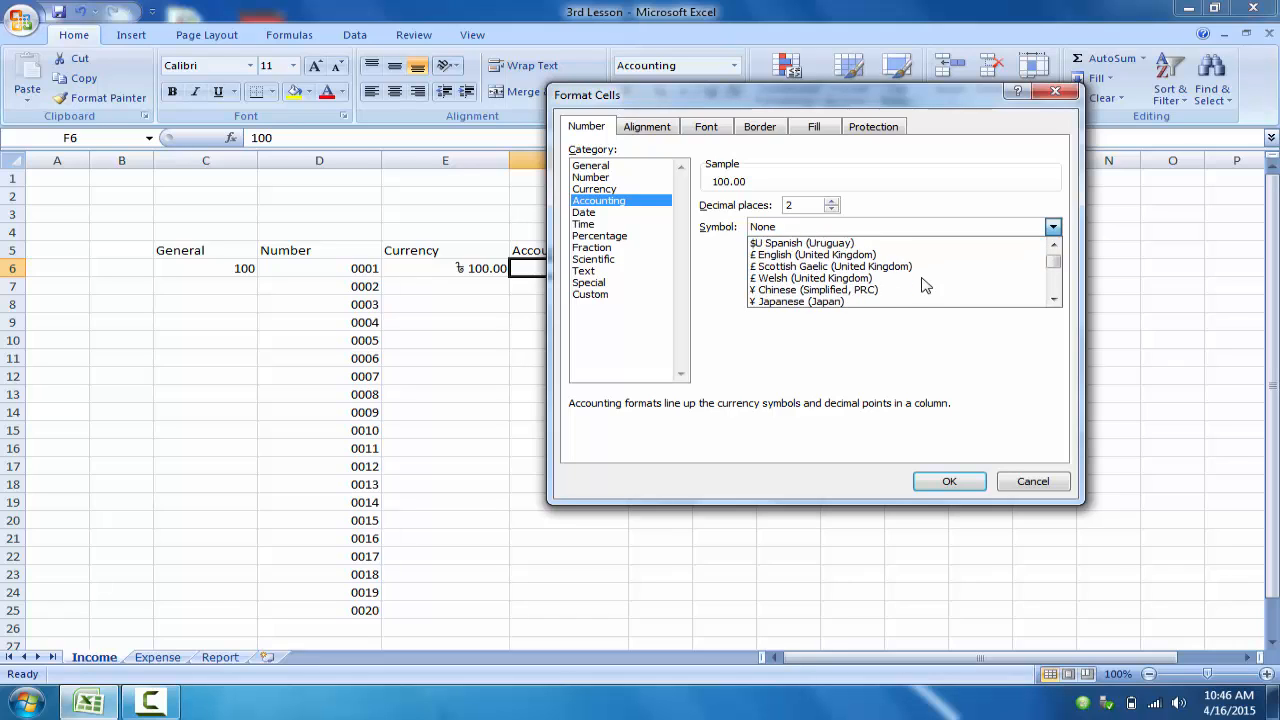
scroll(925, 286, down, 4)
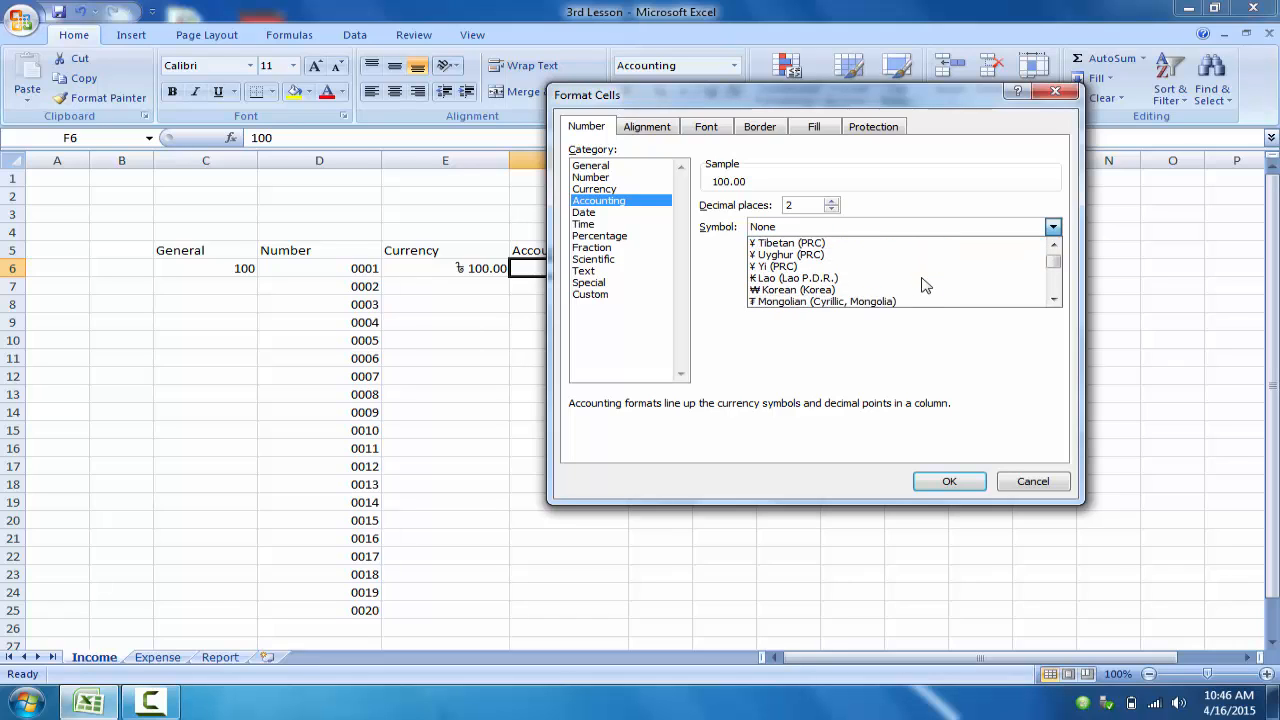
scroll(925, 286, down, 3)
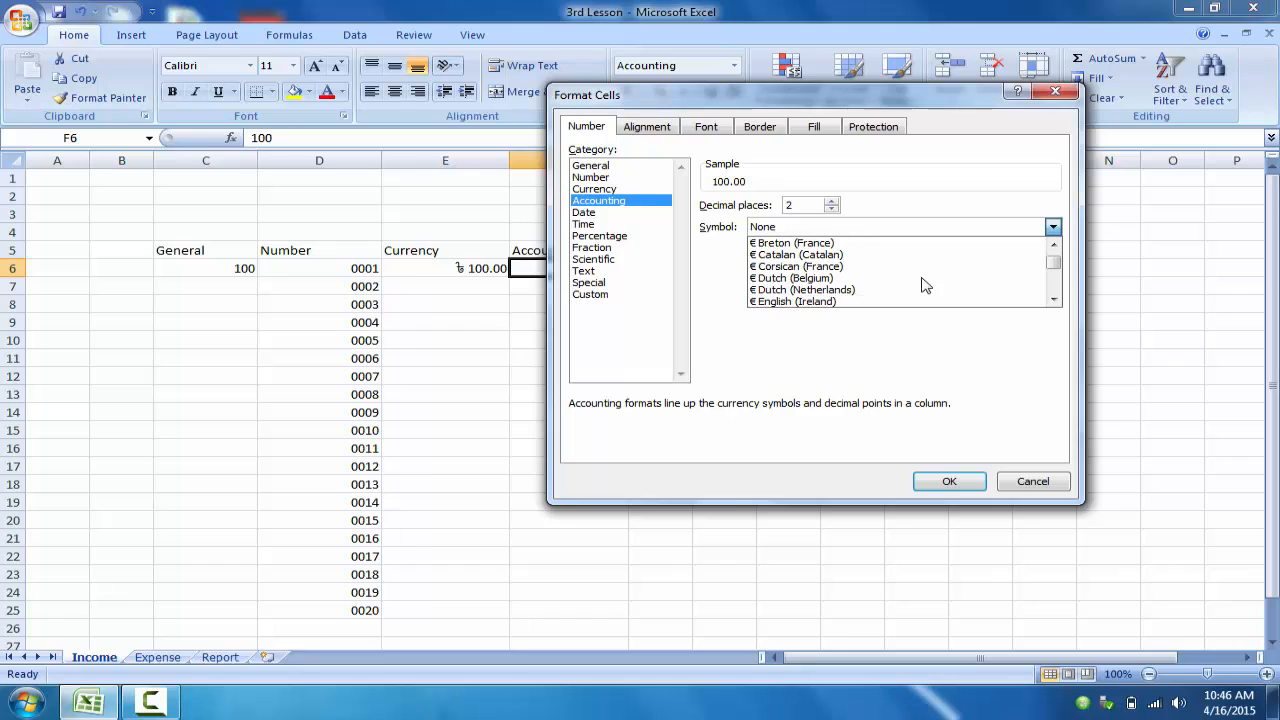
scroll(925, 286, down, 4)
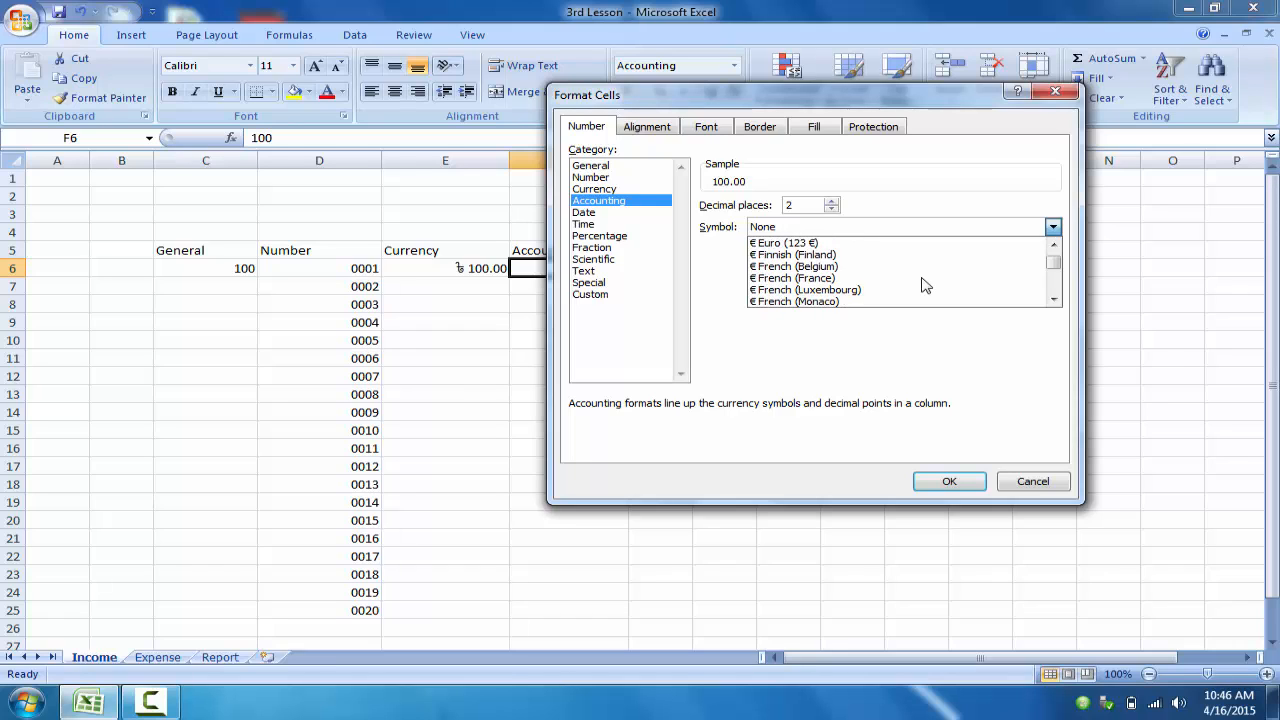
scroll(925, 286, down, 6)
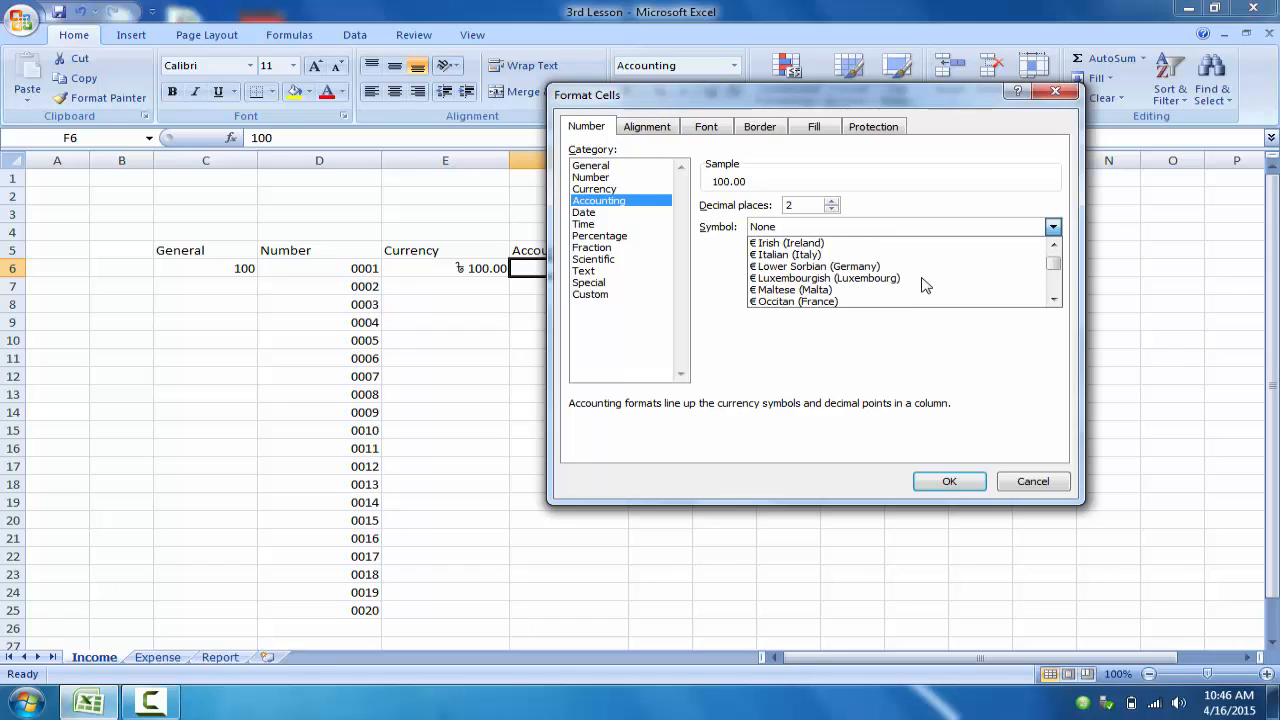
scroll(925, 286, down, 5)
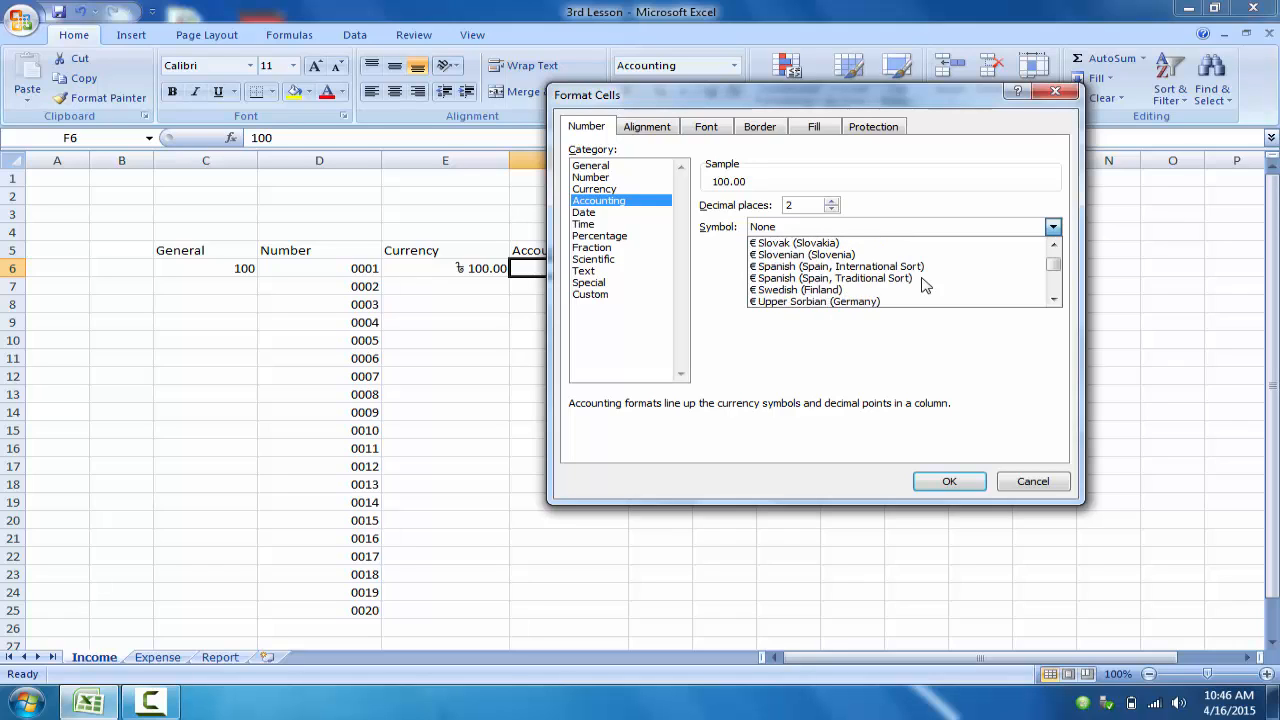
scroll(925, 286, down, 1)
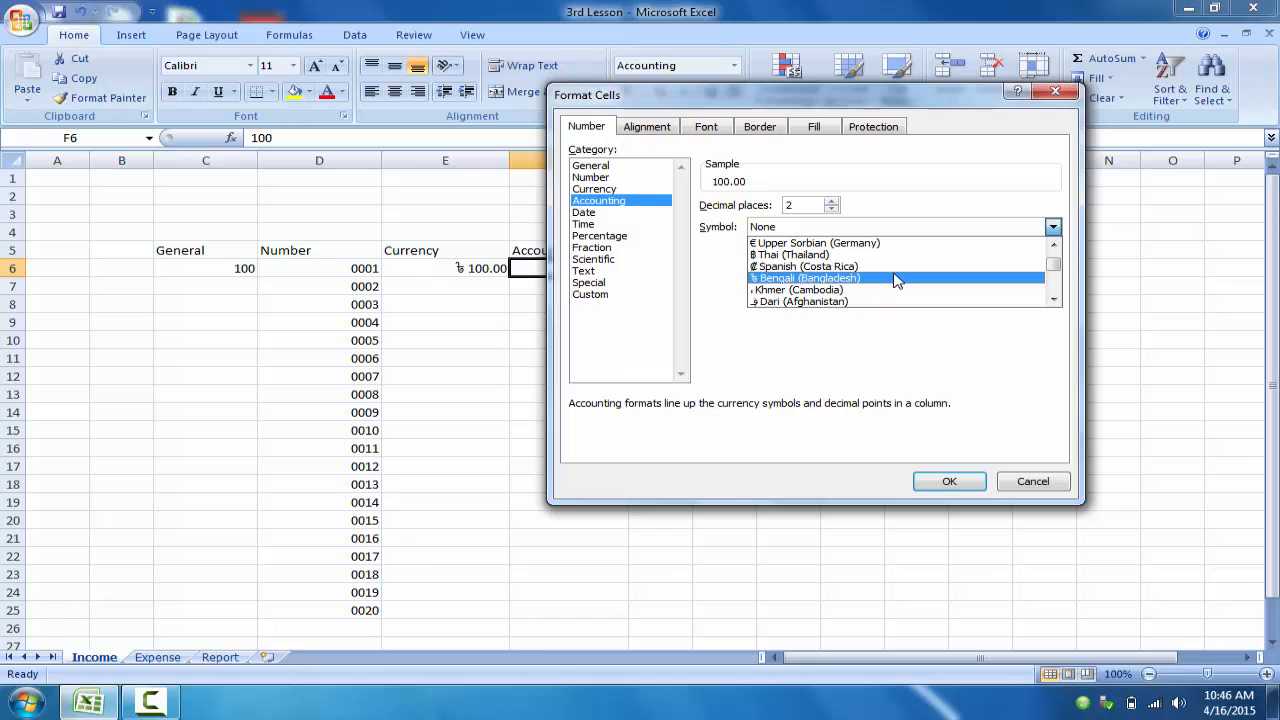
click(882, 278)
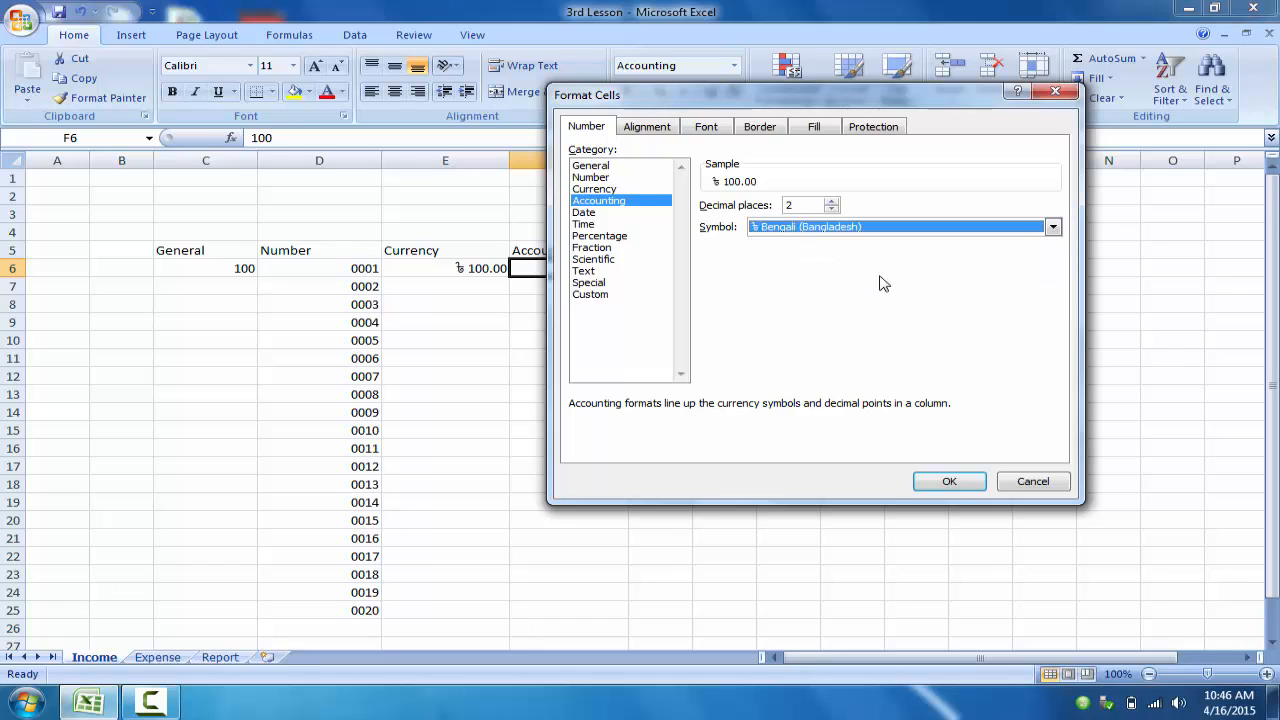
click(955, 484)
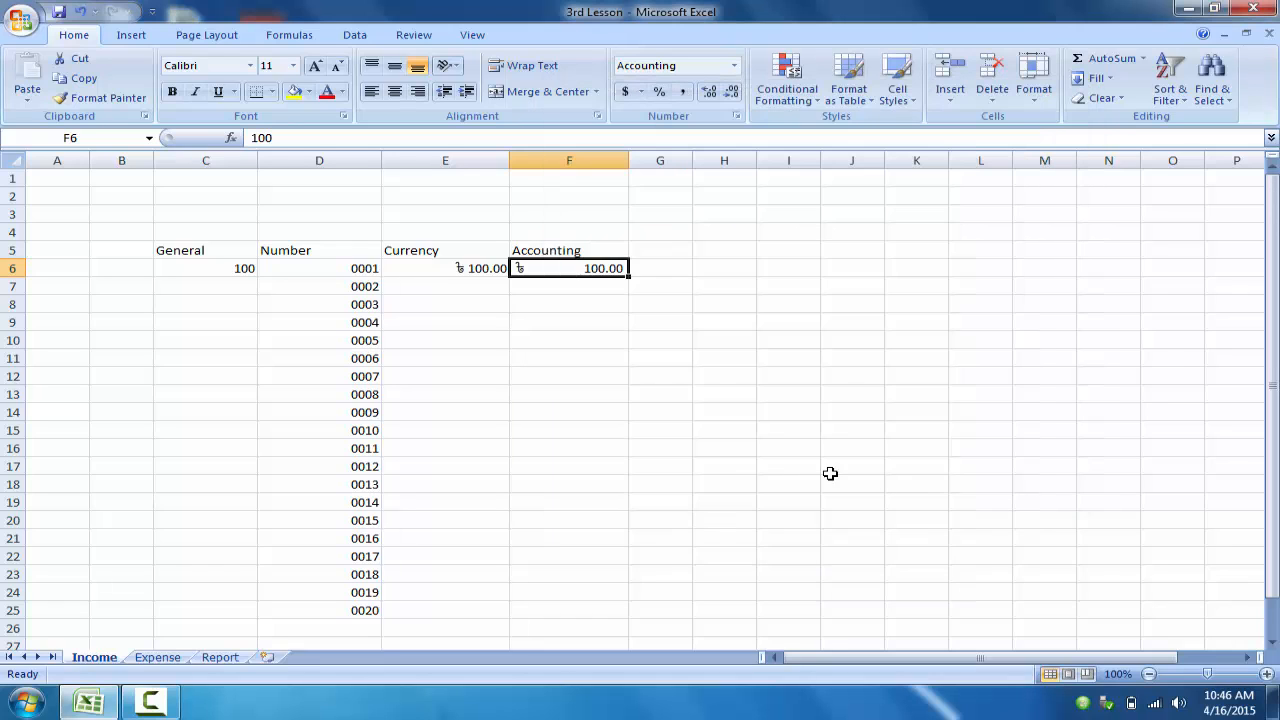
Step: Compare where the currency symbol sits in the Currency cell E6 and the Accounting cell F6
click(578, 376)
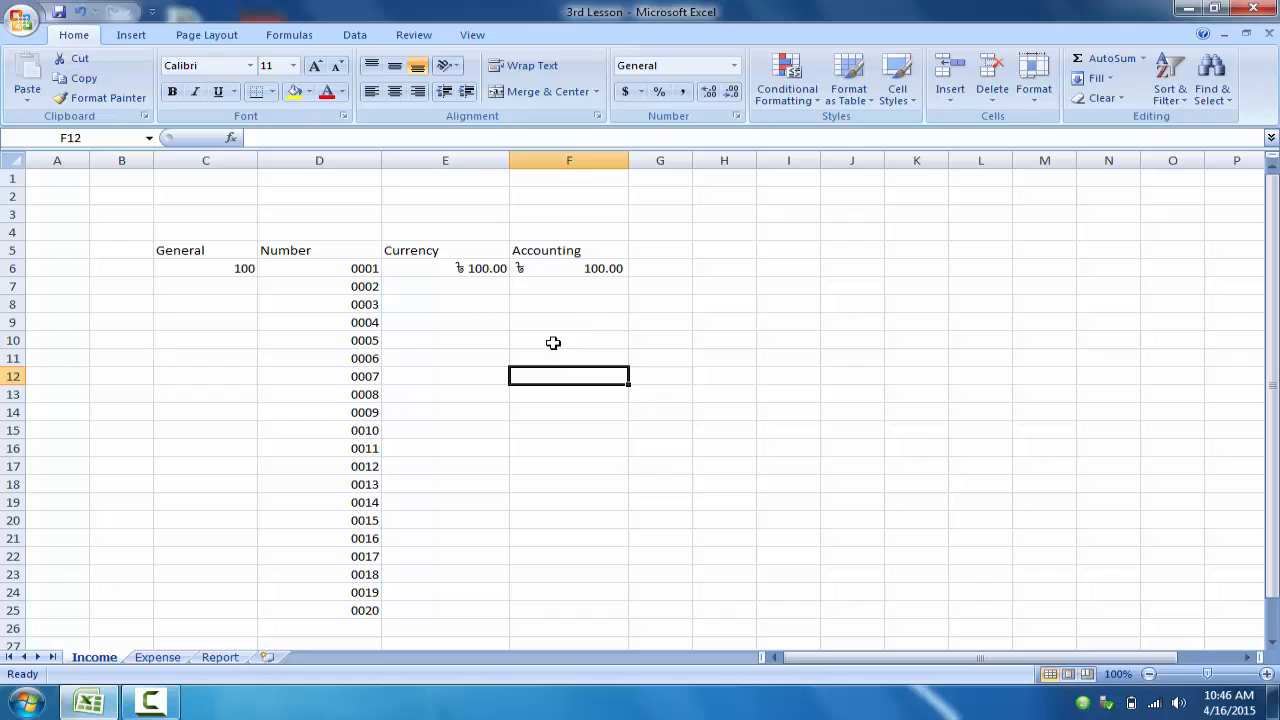
click(565, 298)
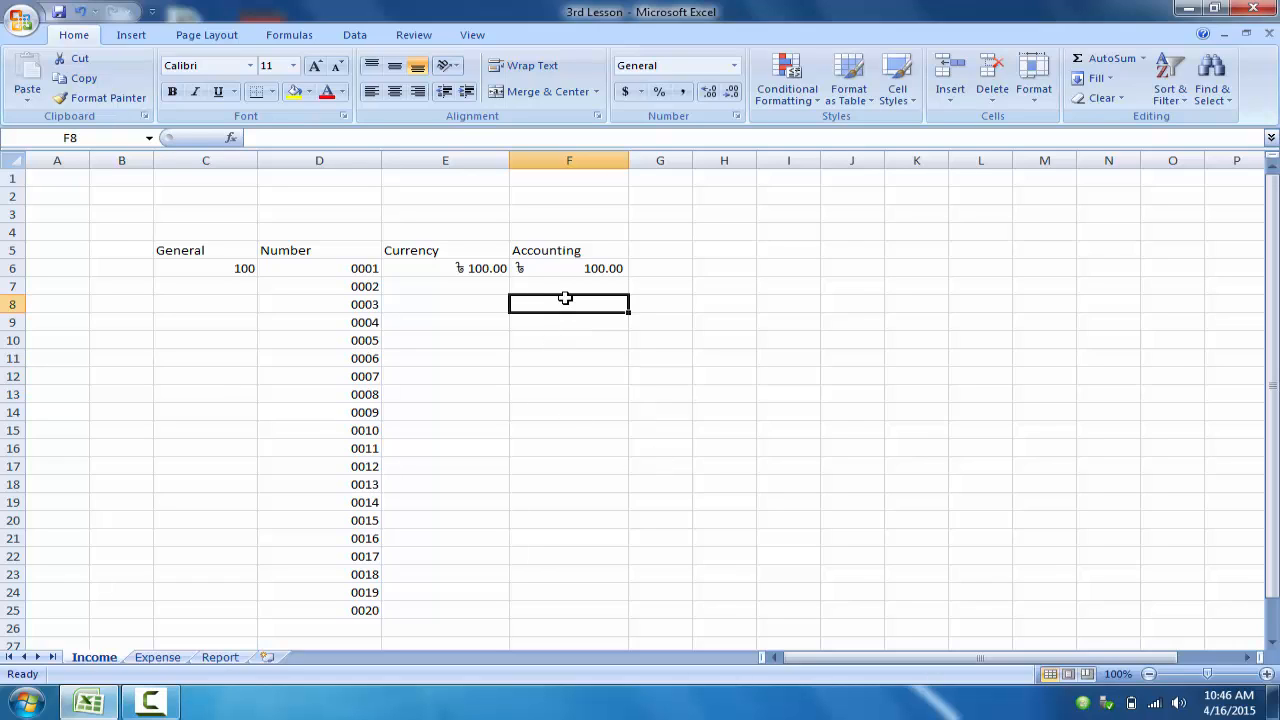
click(455, 270)
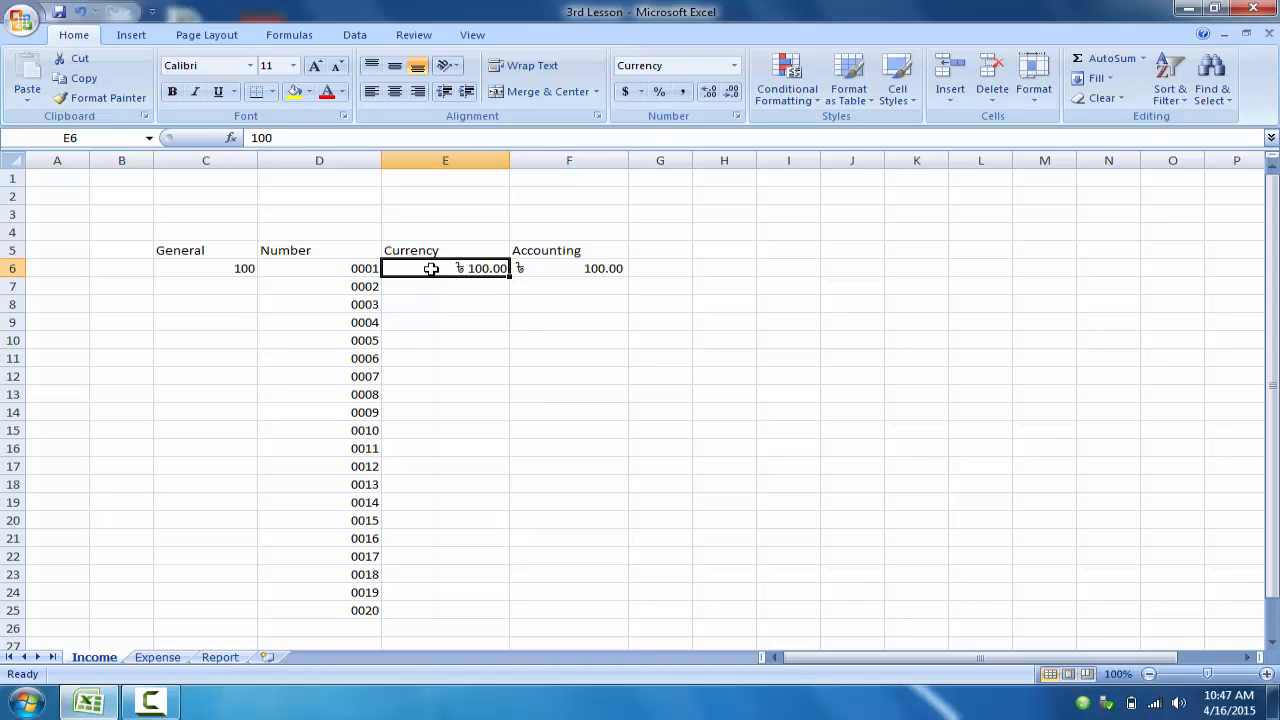
click(468, 320)
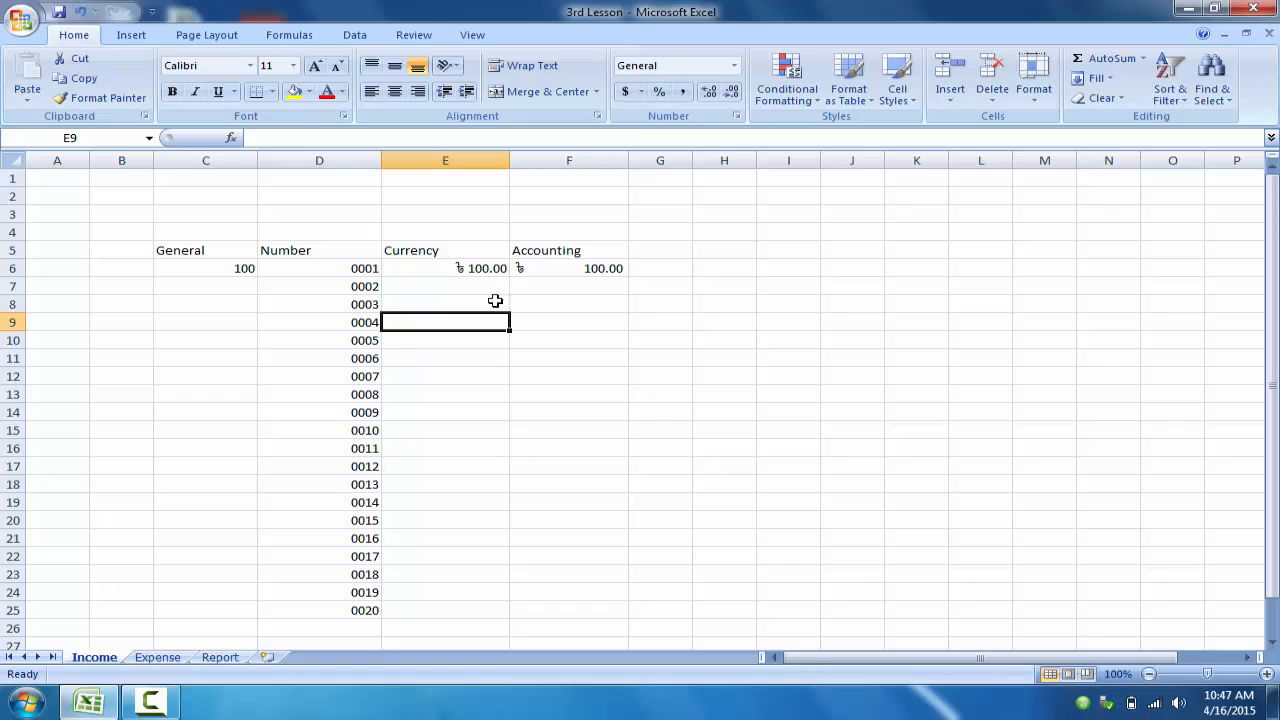
Step: Enter 100 tk in cell E7 and 500 tk in cell E8 as plain entries
click(443, 286)
text(100 tk)
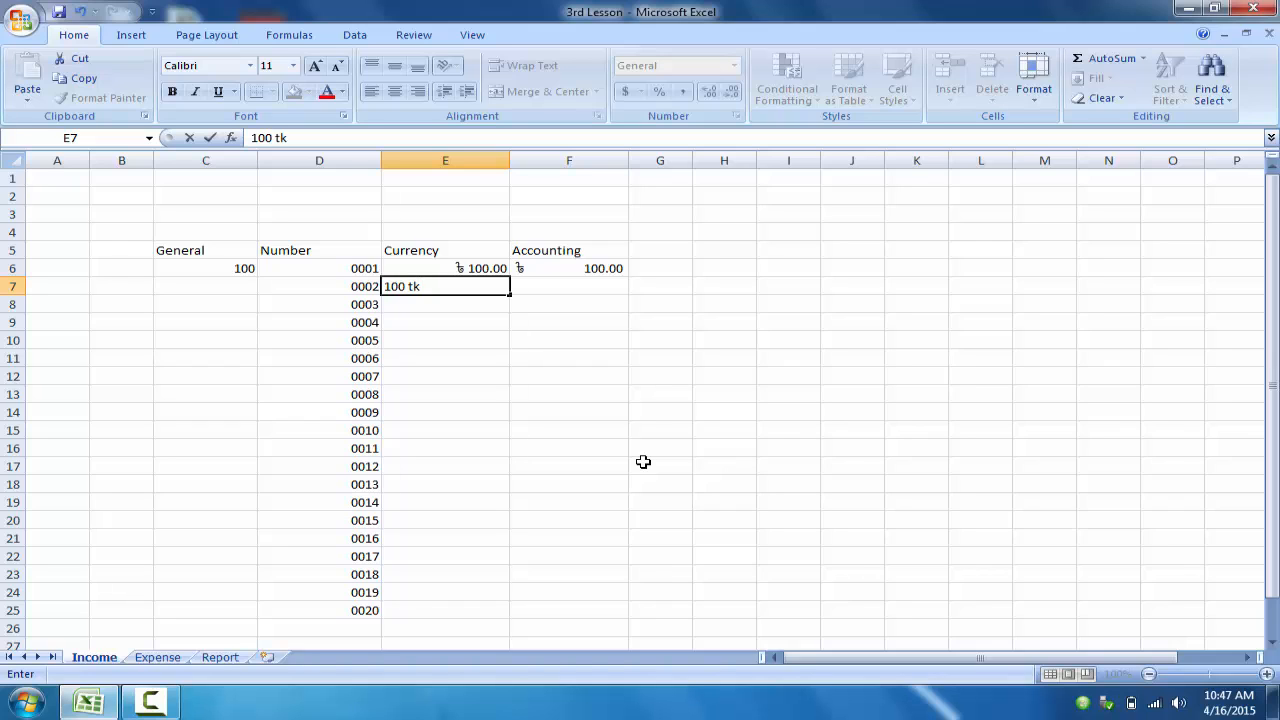
key(Return)
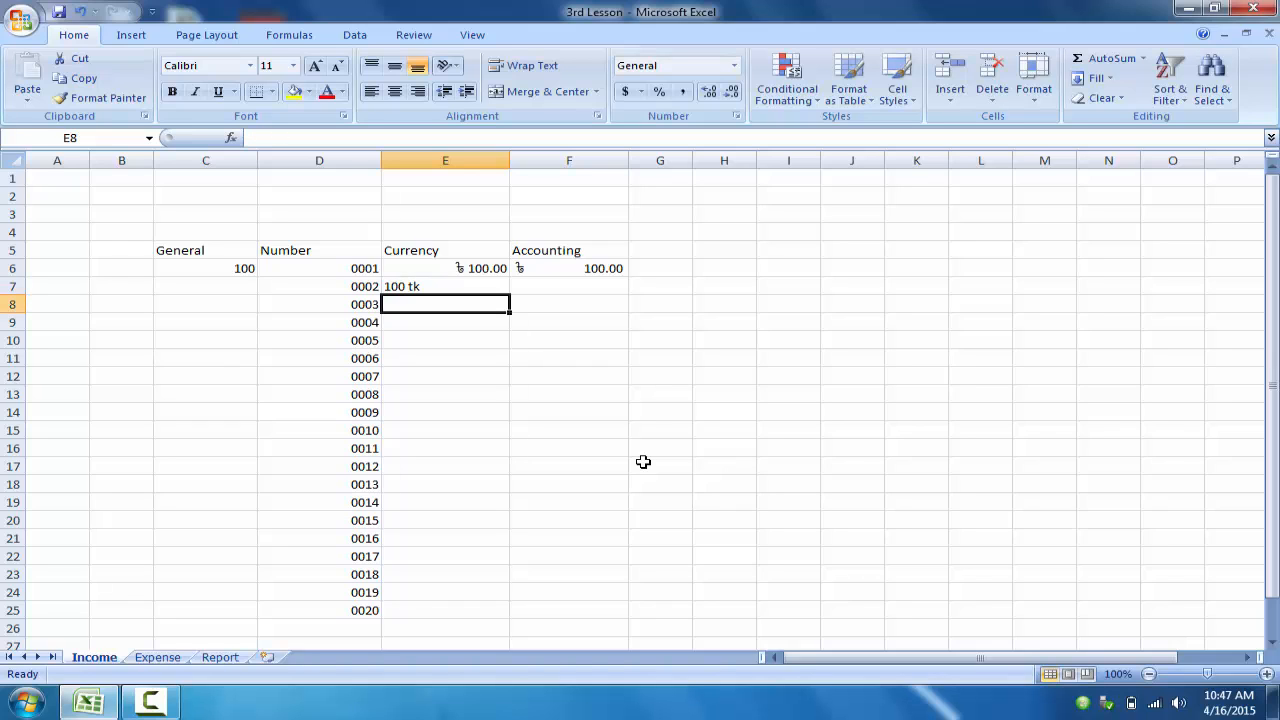
text(500 t)
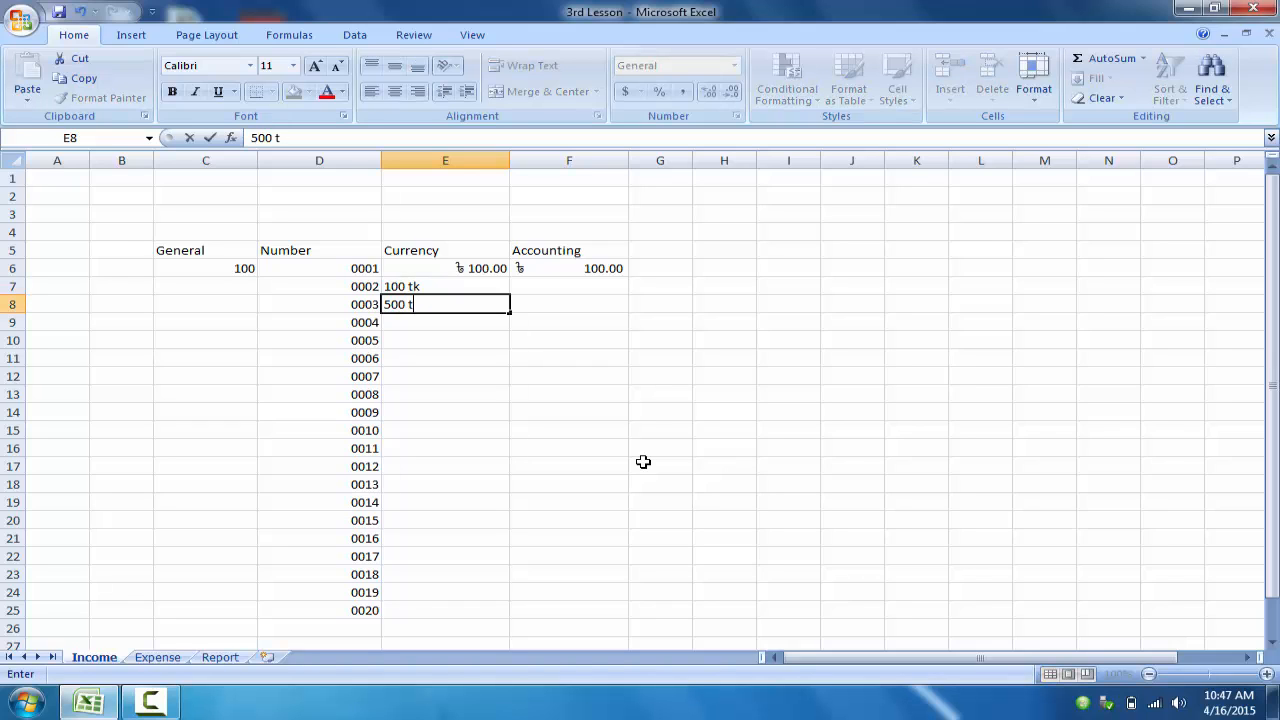
text(k)
key(Return)
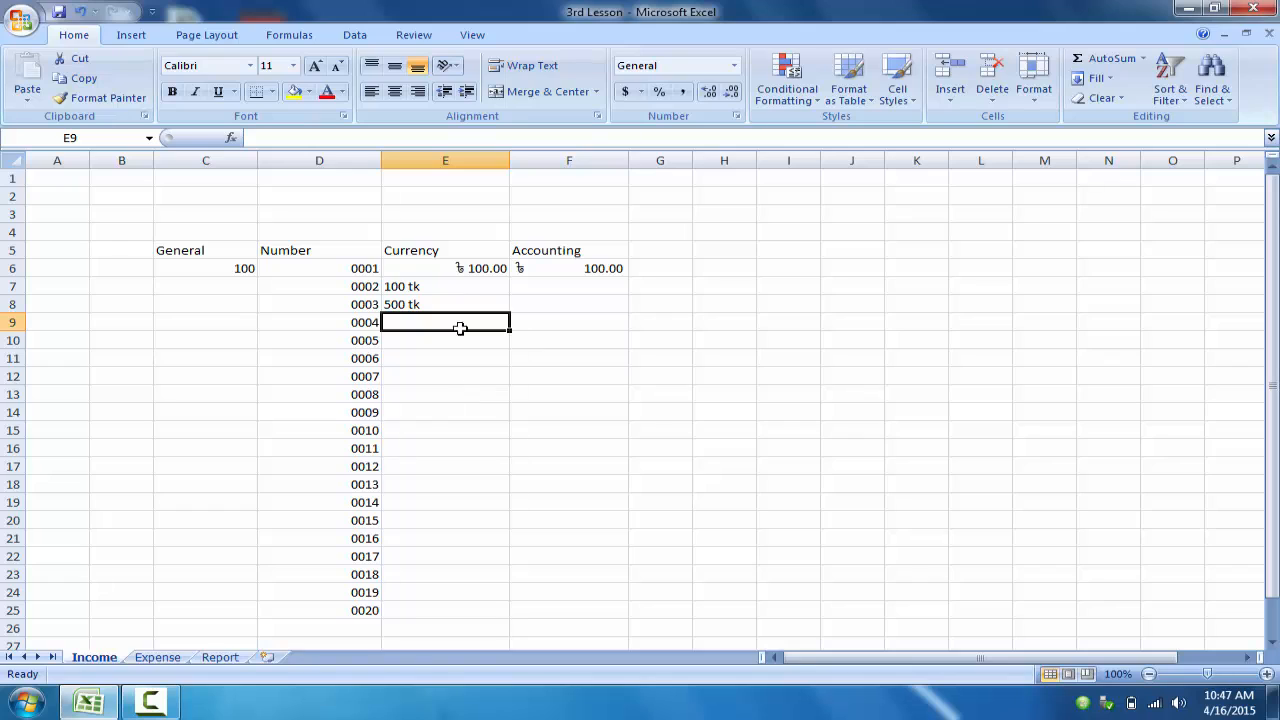
Step: Clear the tk entries from the range E7:E9
click(465, 289)
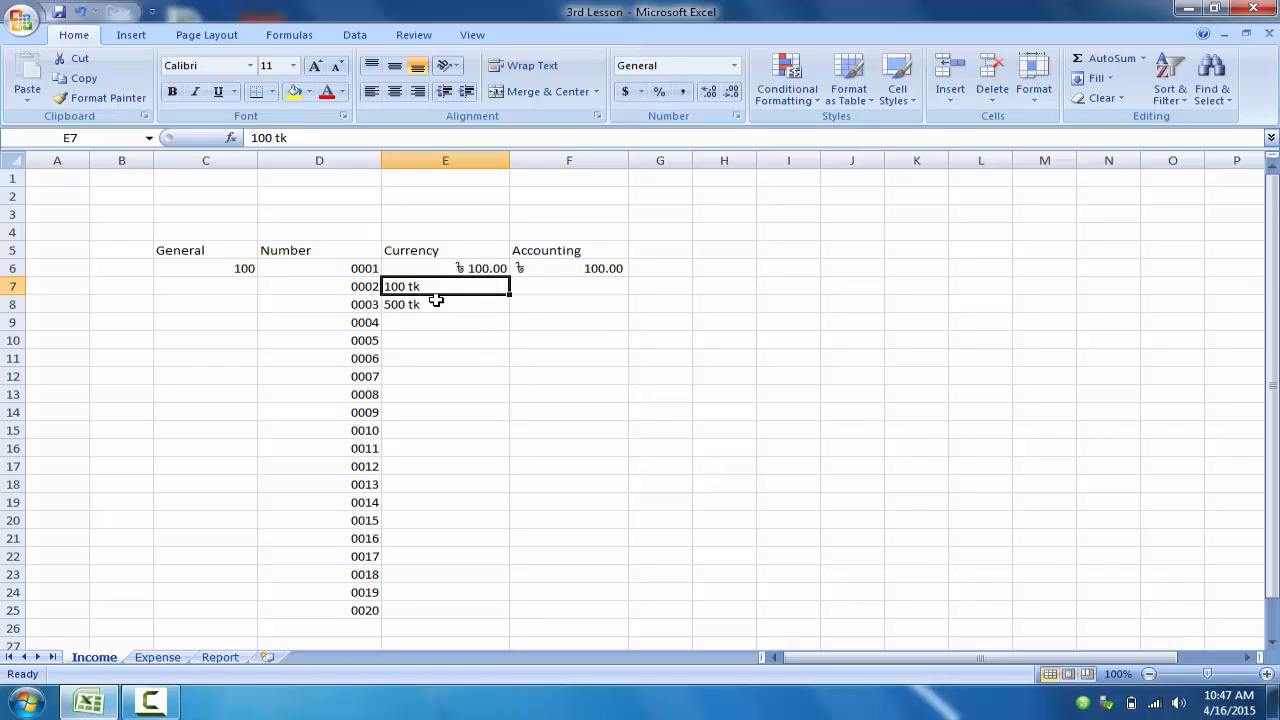
click(436, 352)
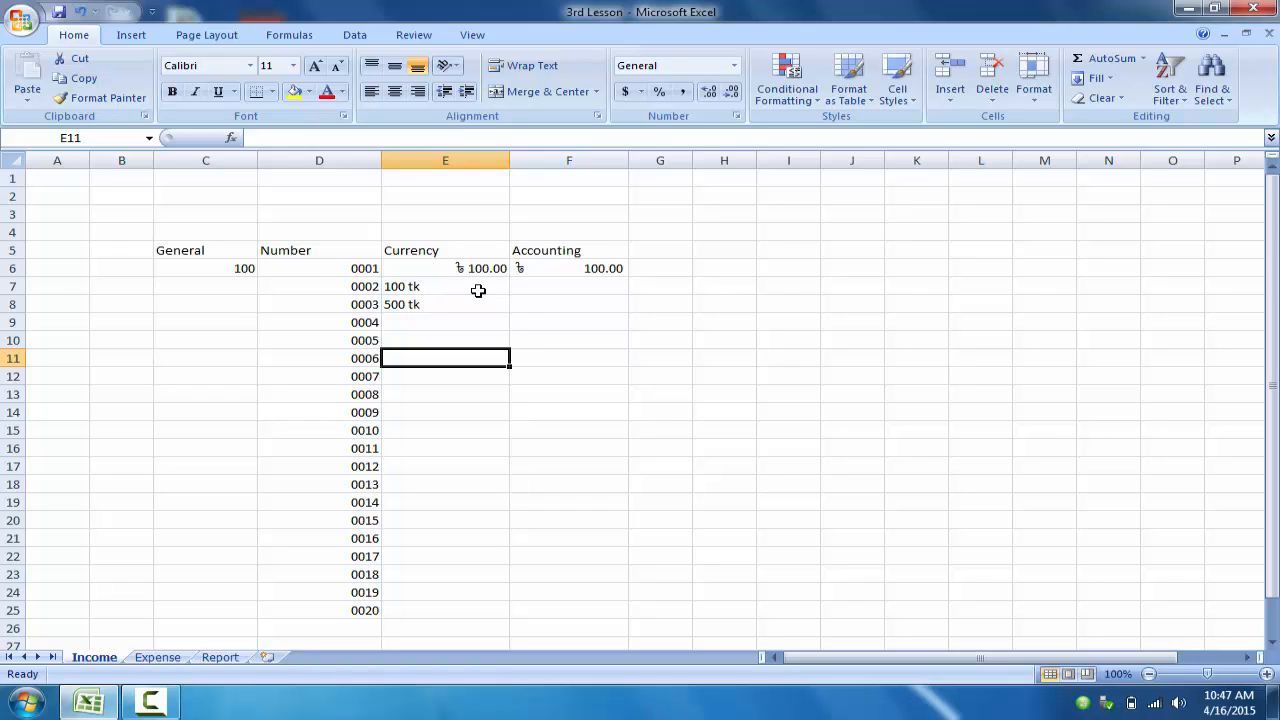
drag(479, 288, 474, 318)
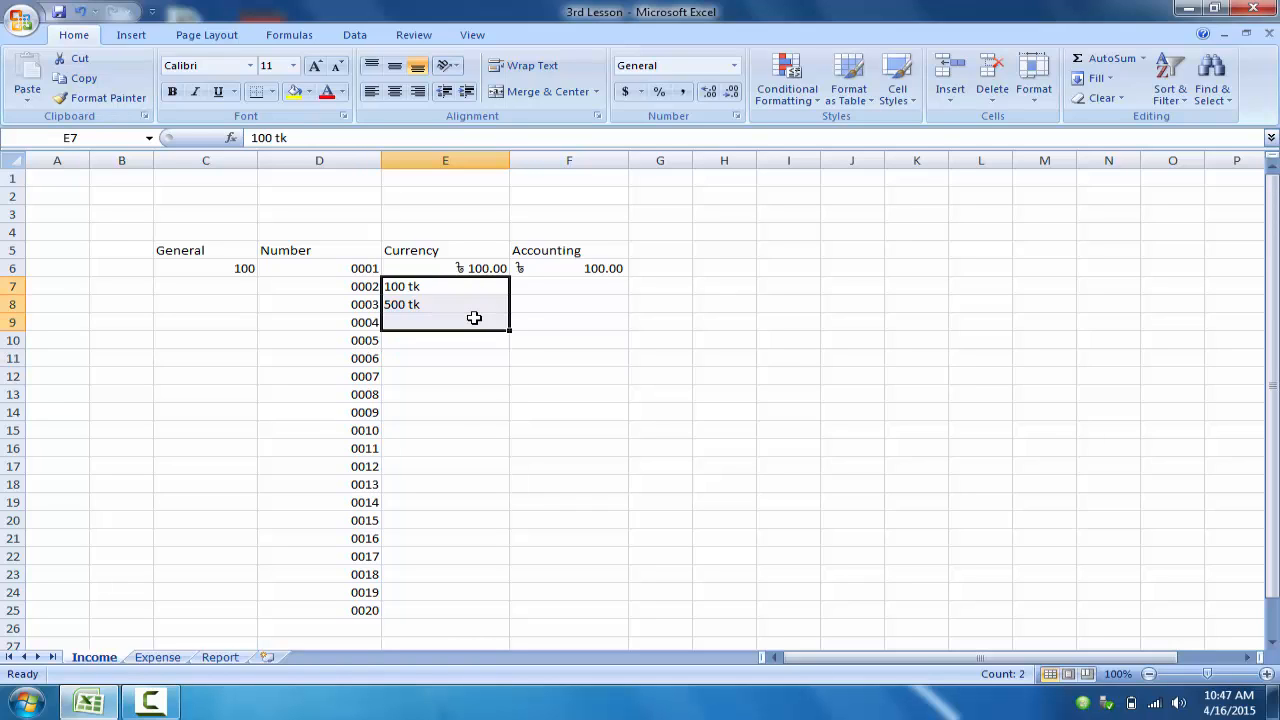
key(Delete)
click(471, 287)
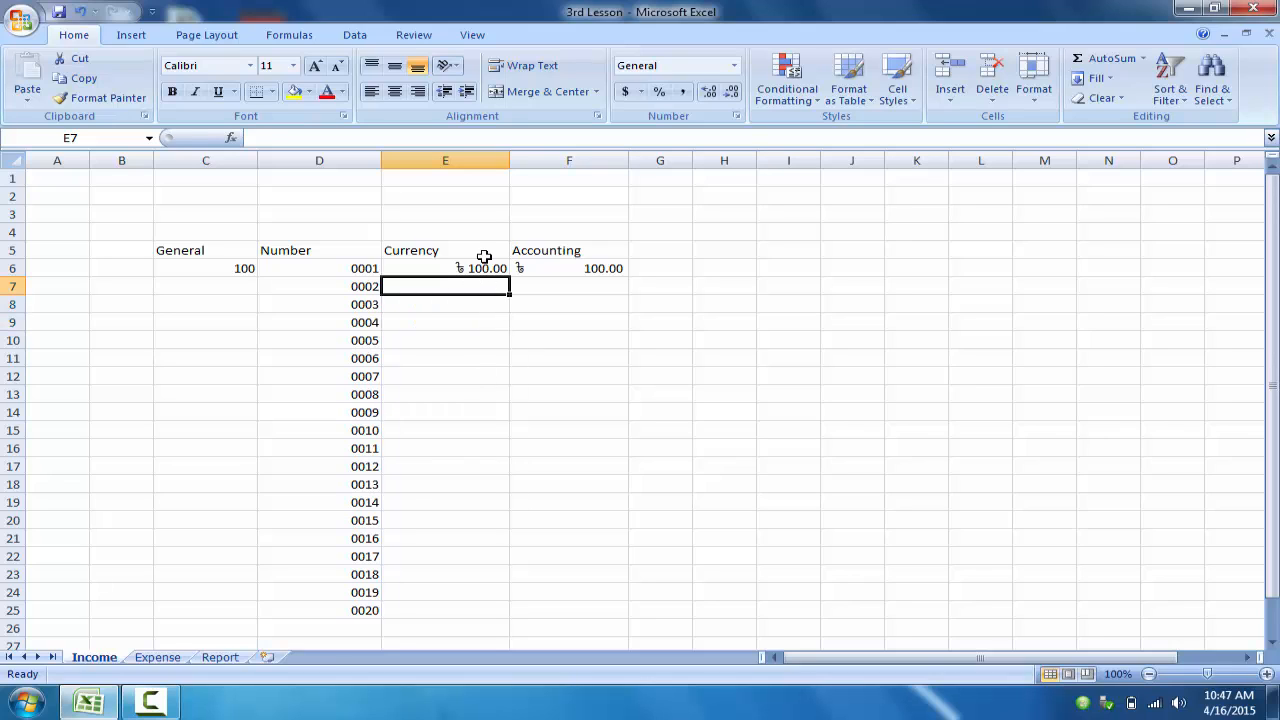
Step: Apply the custom number format 0.00 "Tk" to cell E7
click(466, 266)
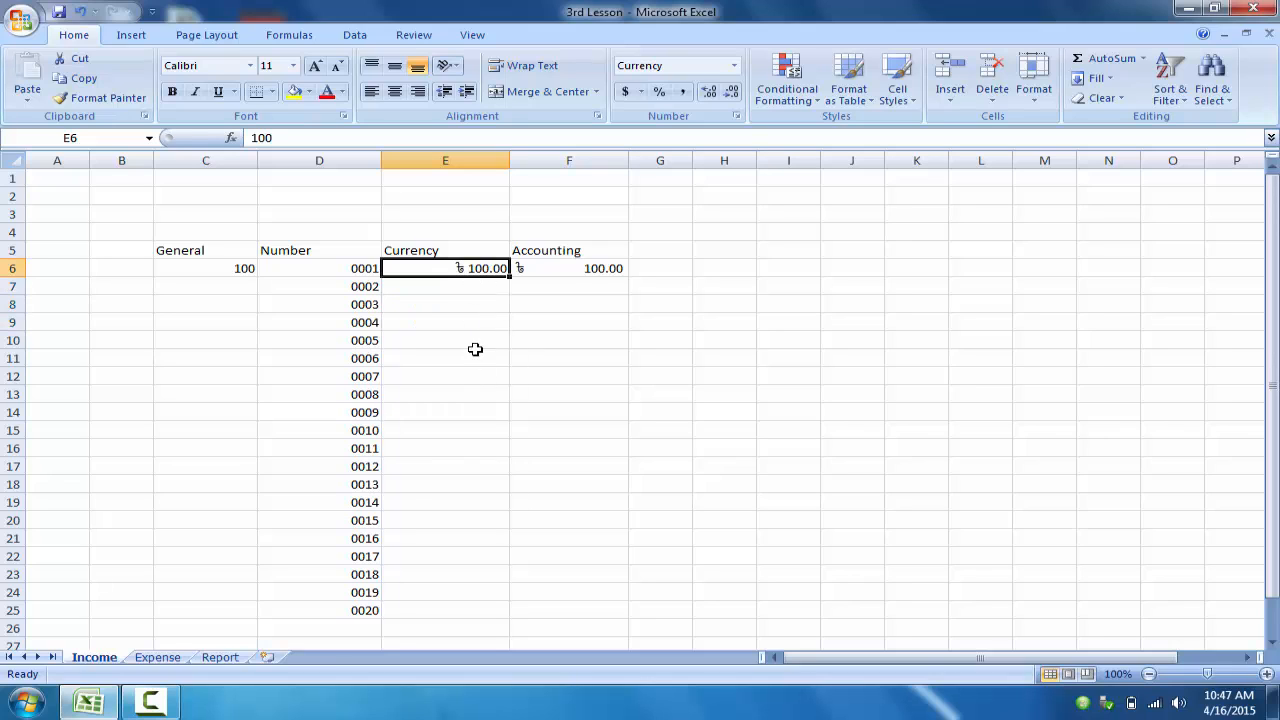
click(482, 285)
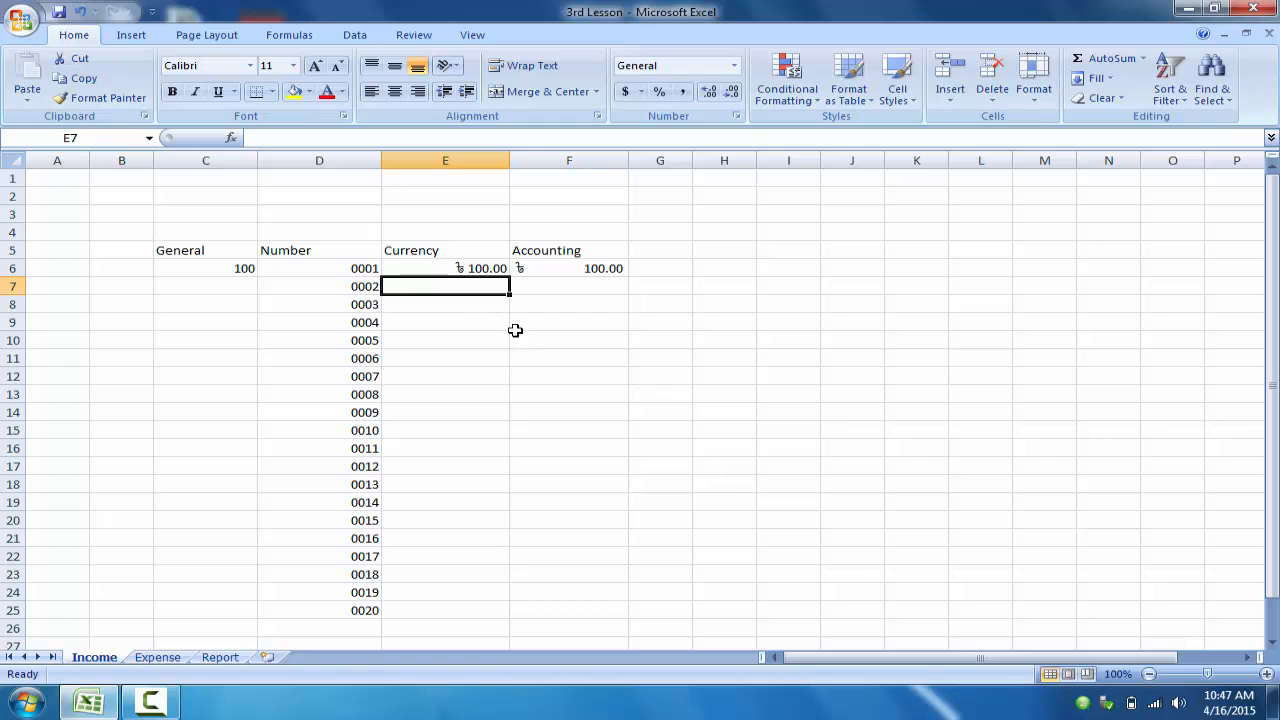
right_click(482, 287)
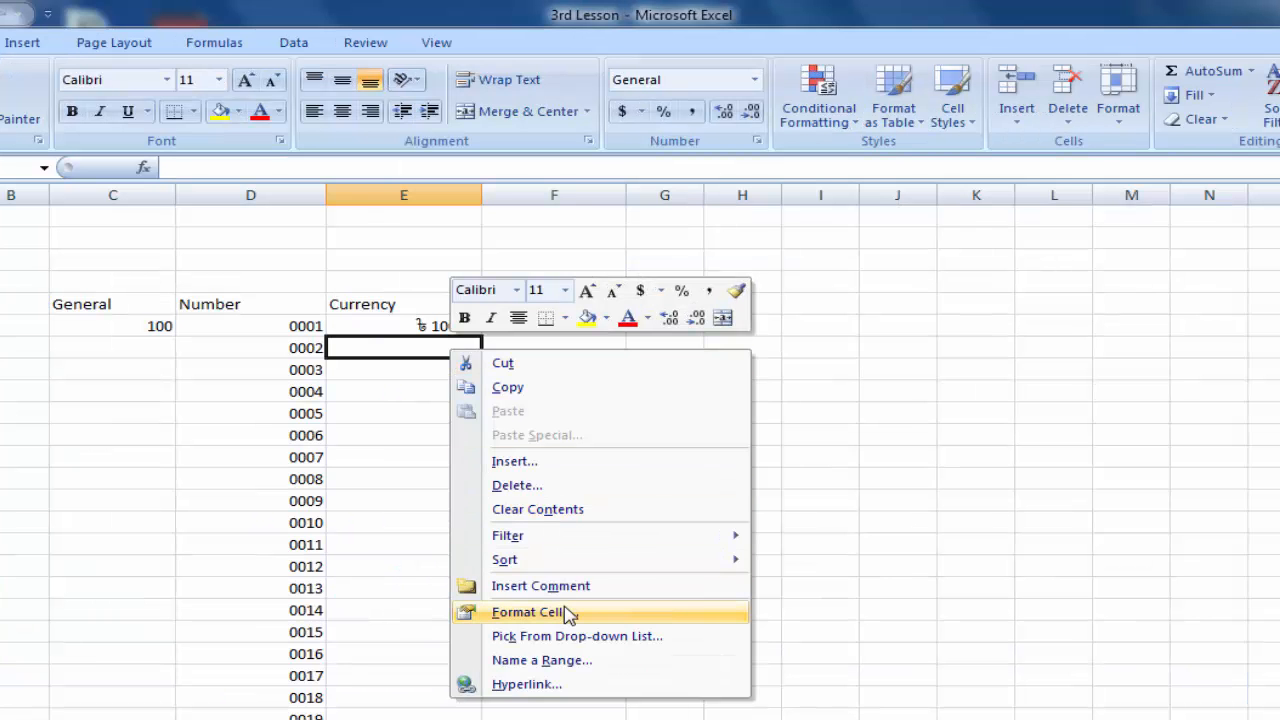
click(567, 613)
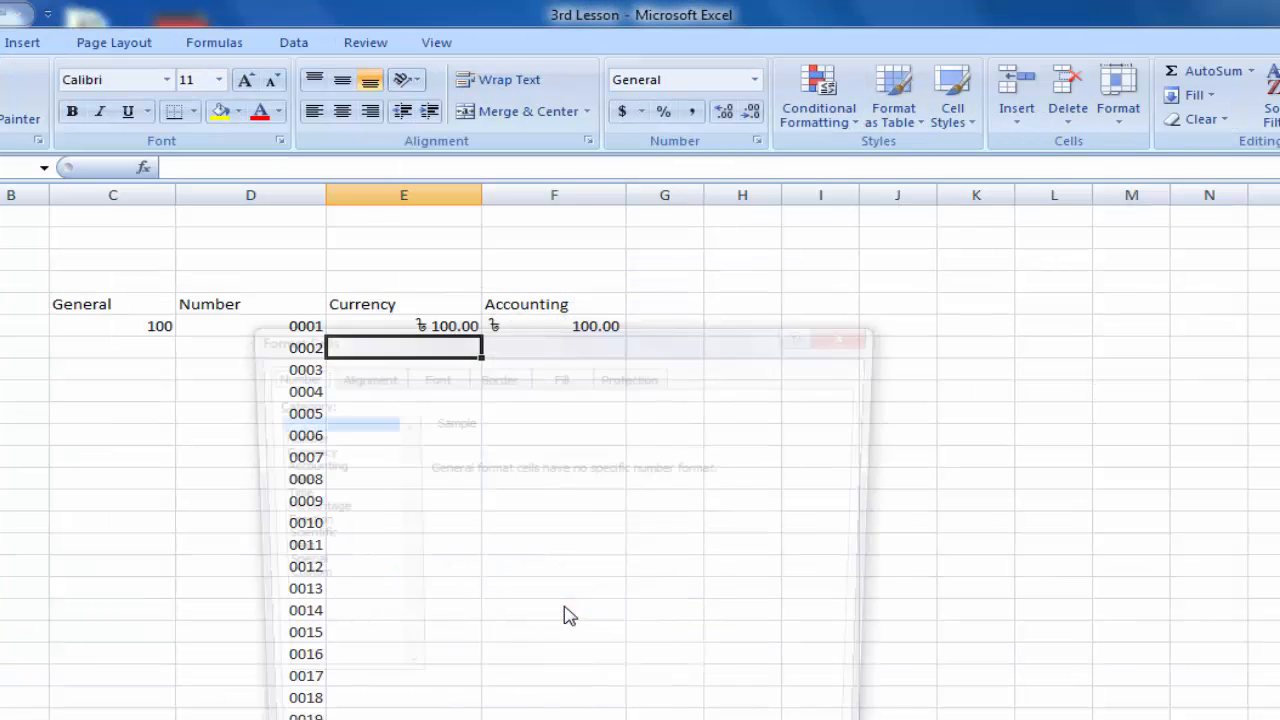
drag(621, 336, 935, 149)
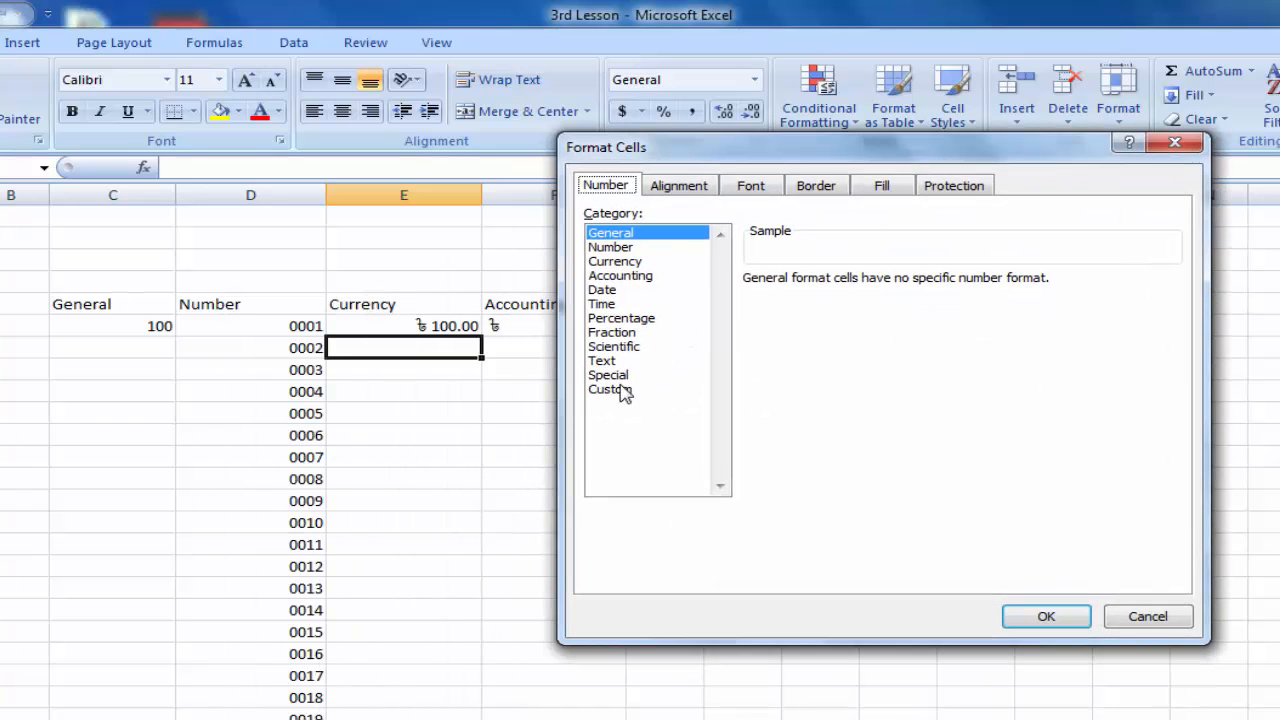
click(616, 390)
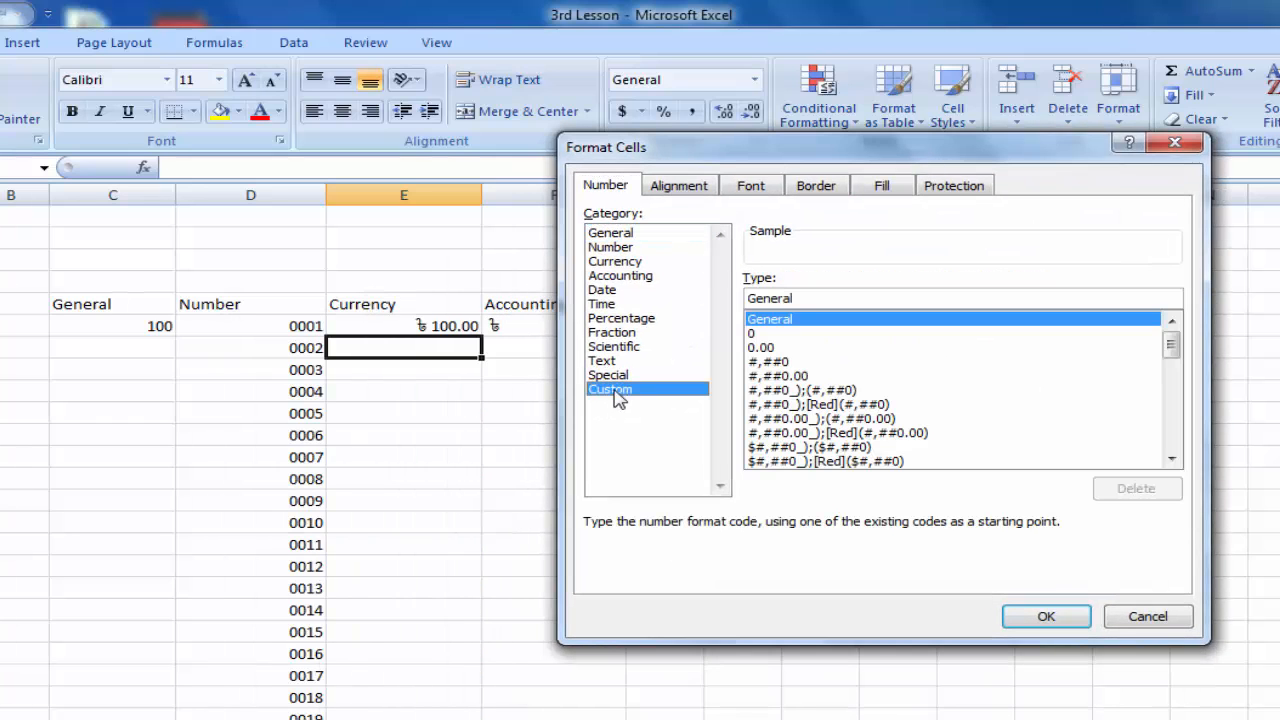
click(797, 300)
mouse_move(1171, 345)
mouse_down()
mouse_move(1172, 425)
mouse_move(1180, 335)
mouse_up()
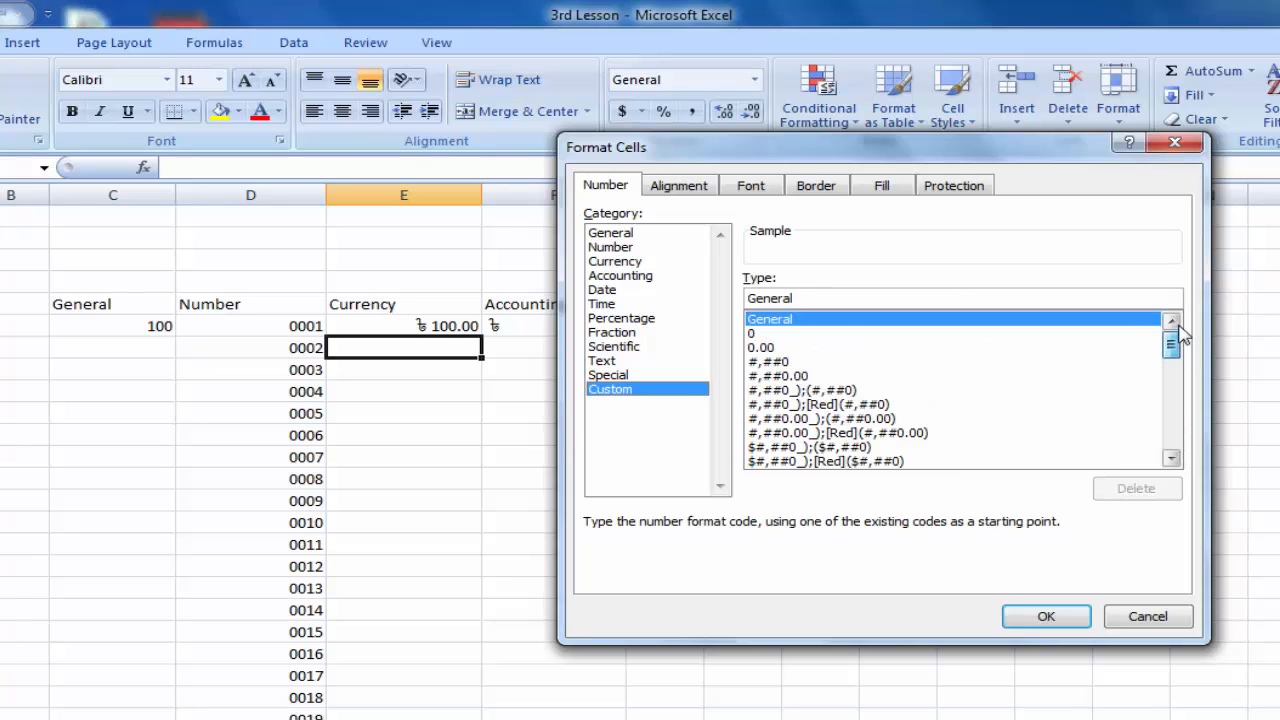
click(766, 333)
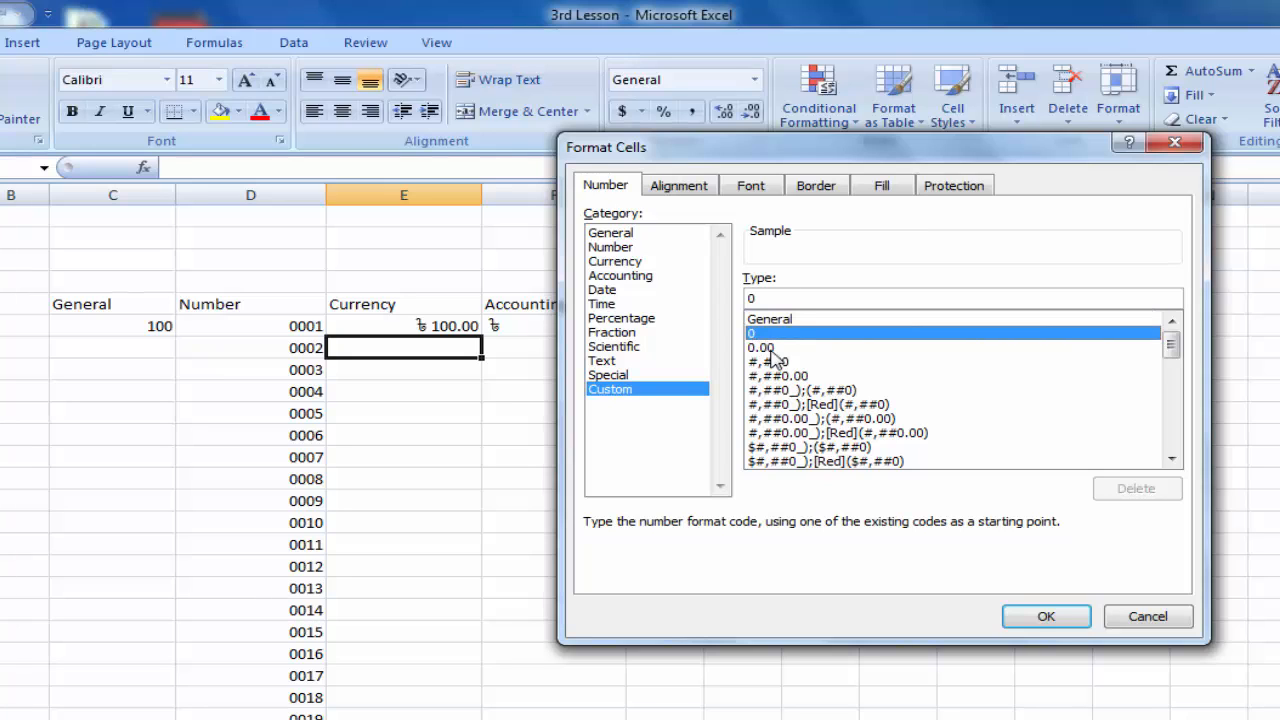
click(767, 348)
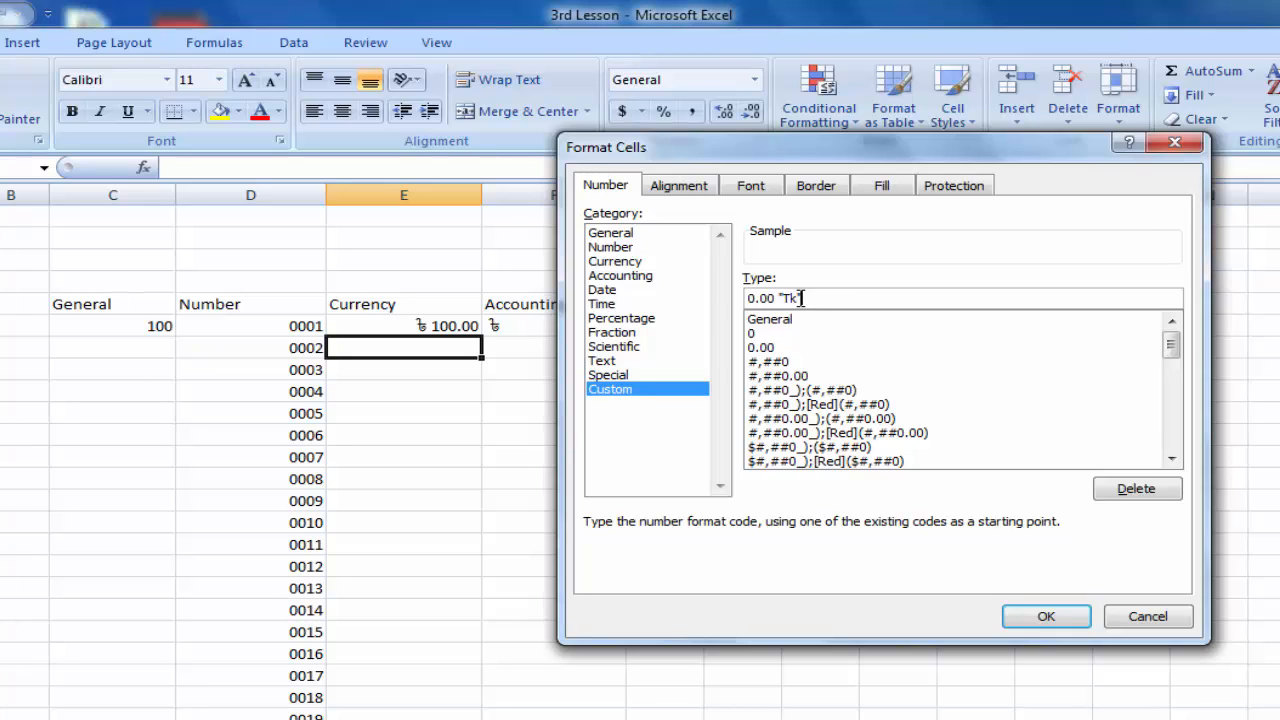
click(1046, 616)
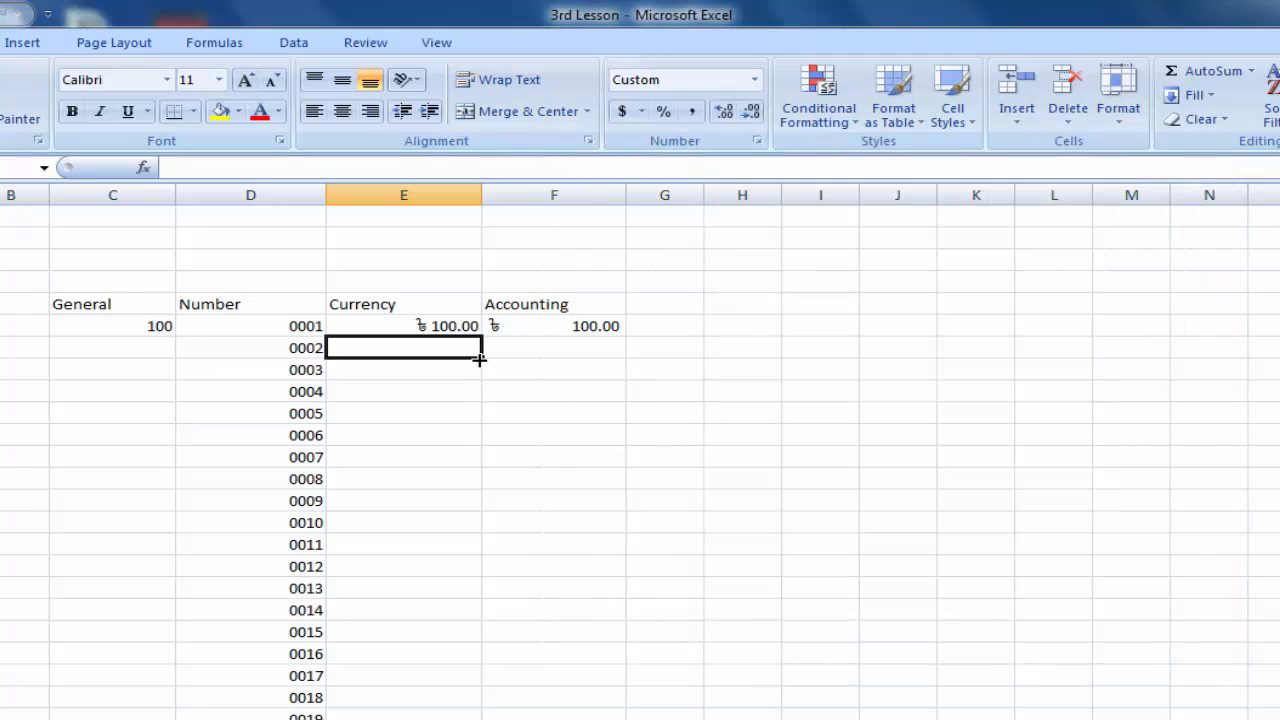
Step: Enter 100 in cell E7 and copy its format to the range E8:E25 with Format Painter
text(100)
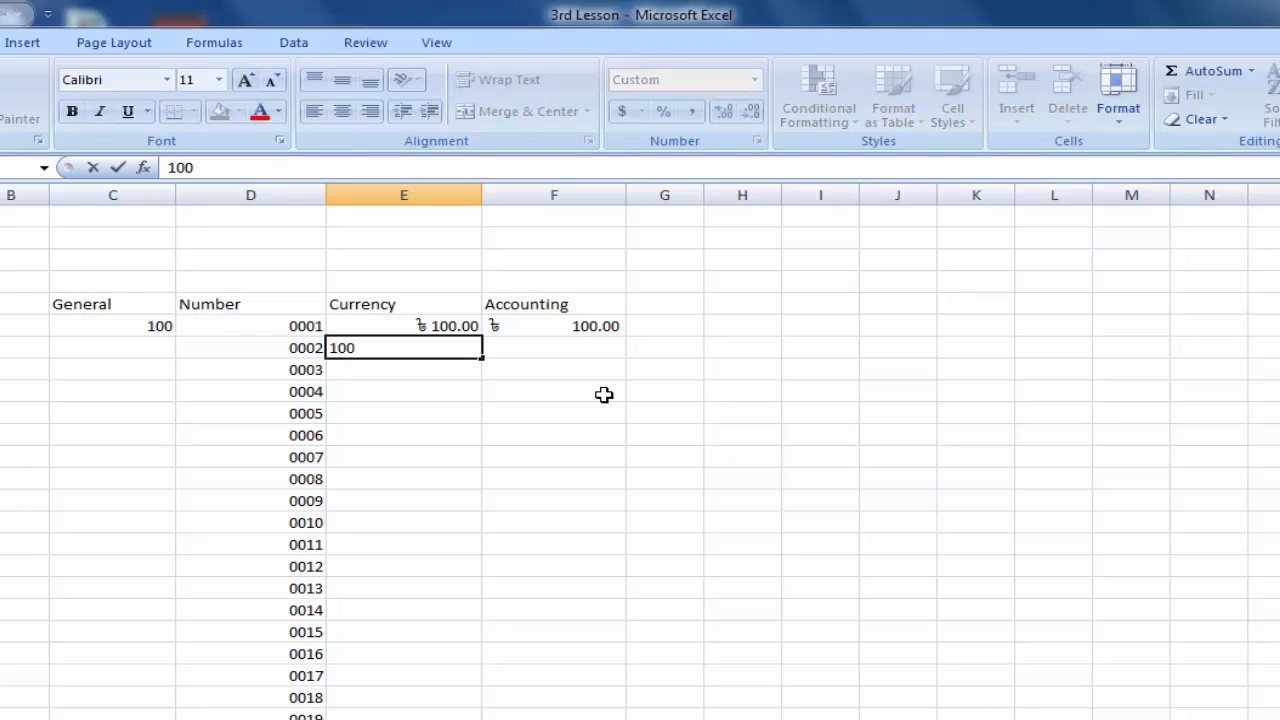
key(Return)
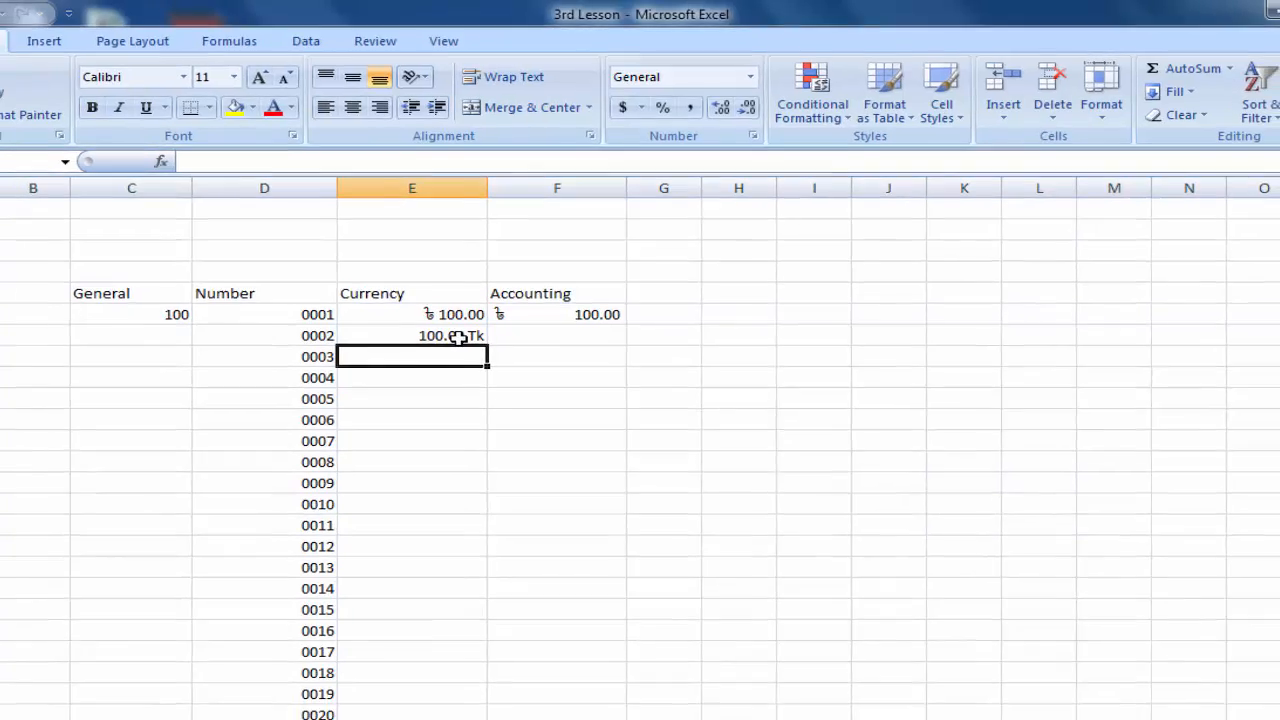
click(455, 350)
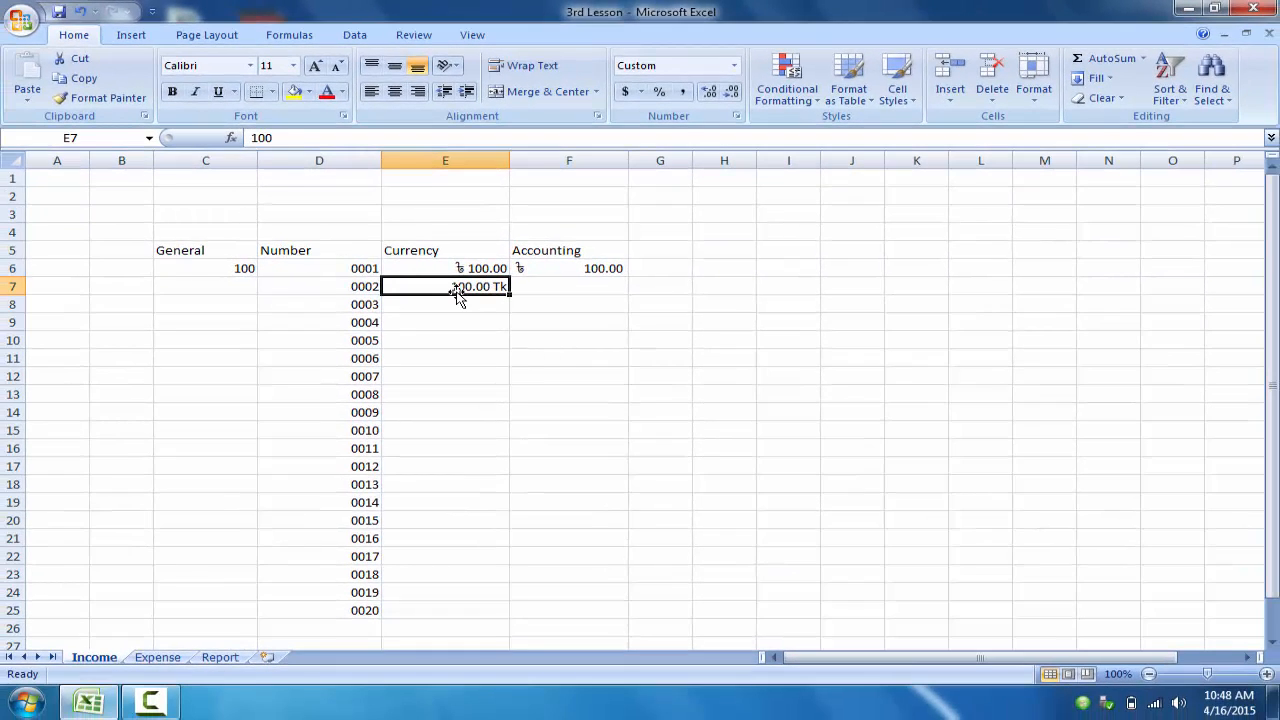
click(100, 97)
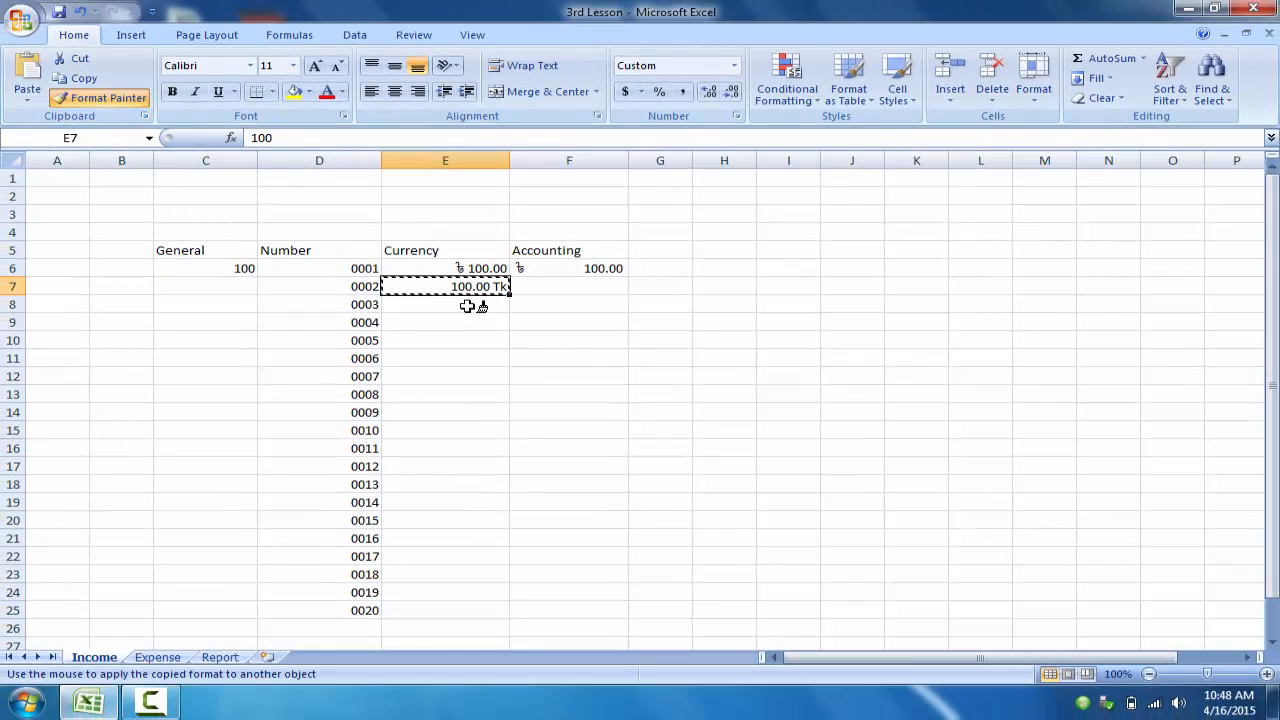
drag(471, 306, 452, 612)
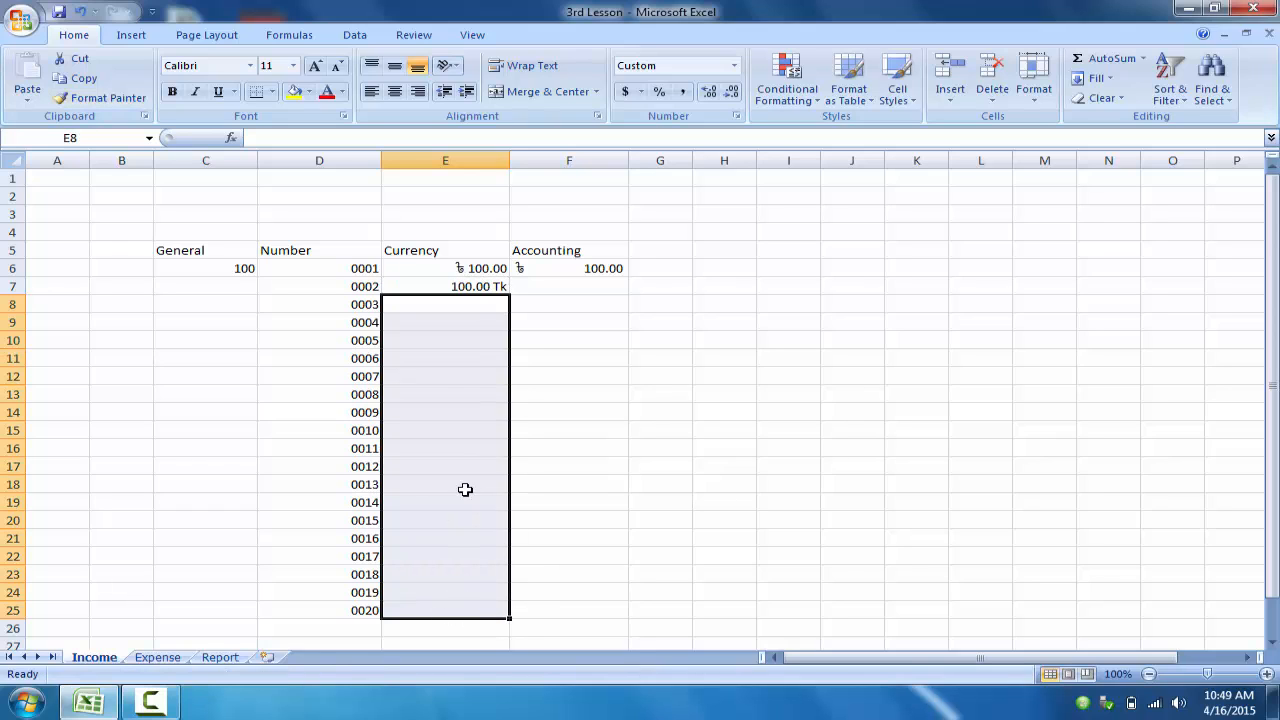
Step: Enter 575 in cell E13 and 1250 in cell E9 to test the copied Tk format
click(464, 396)
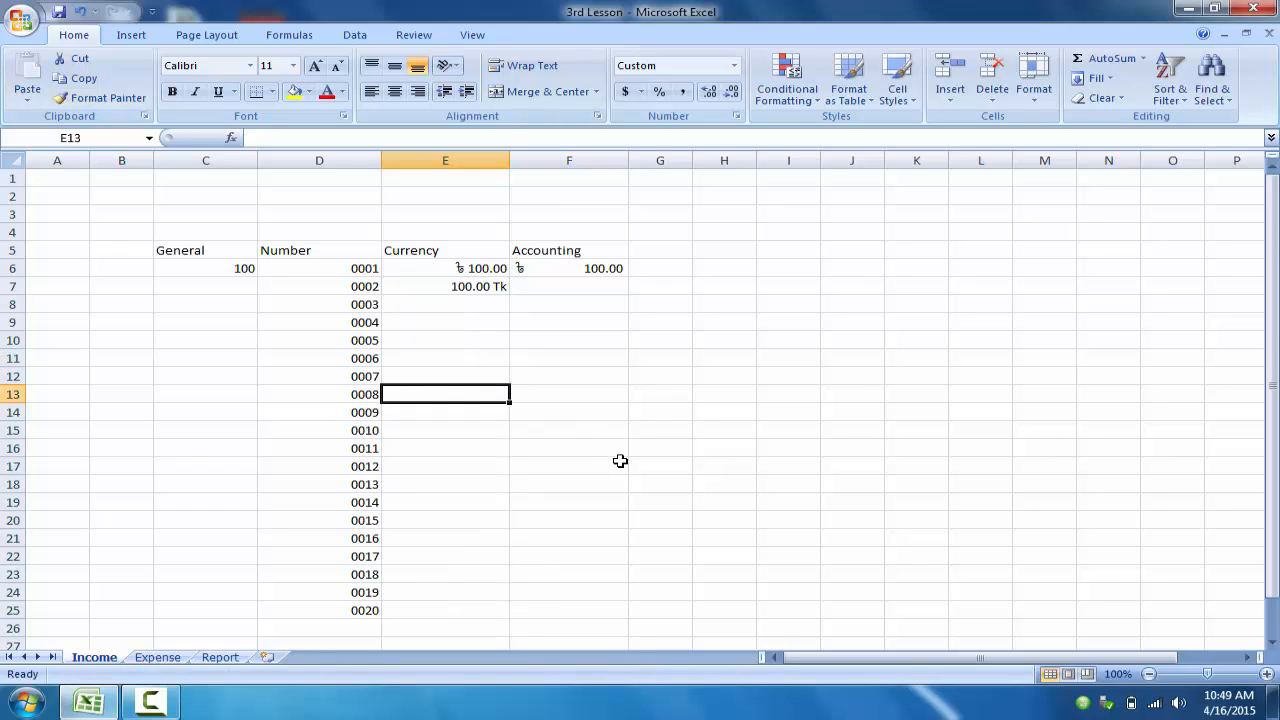
text(575)
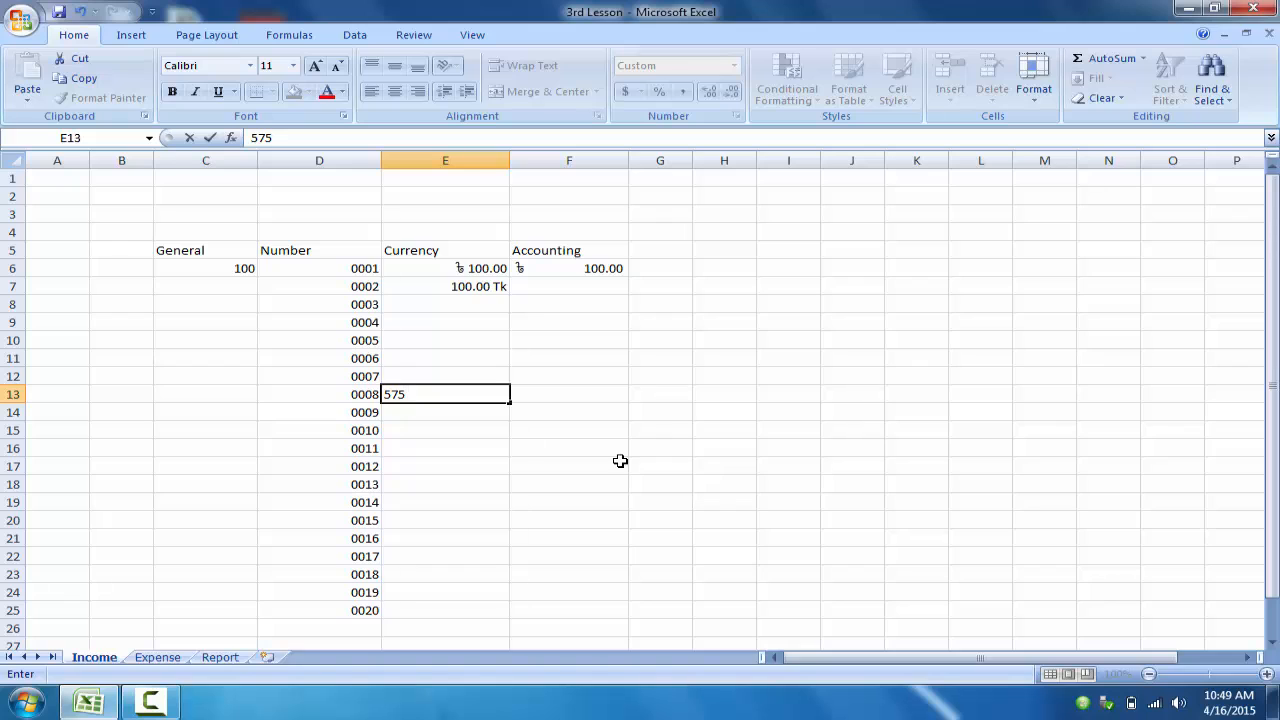
key(Return)
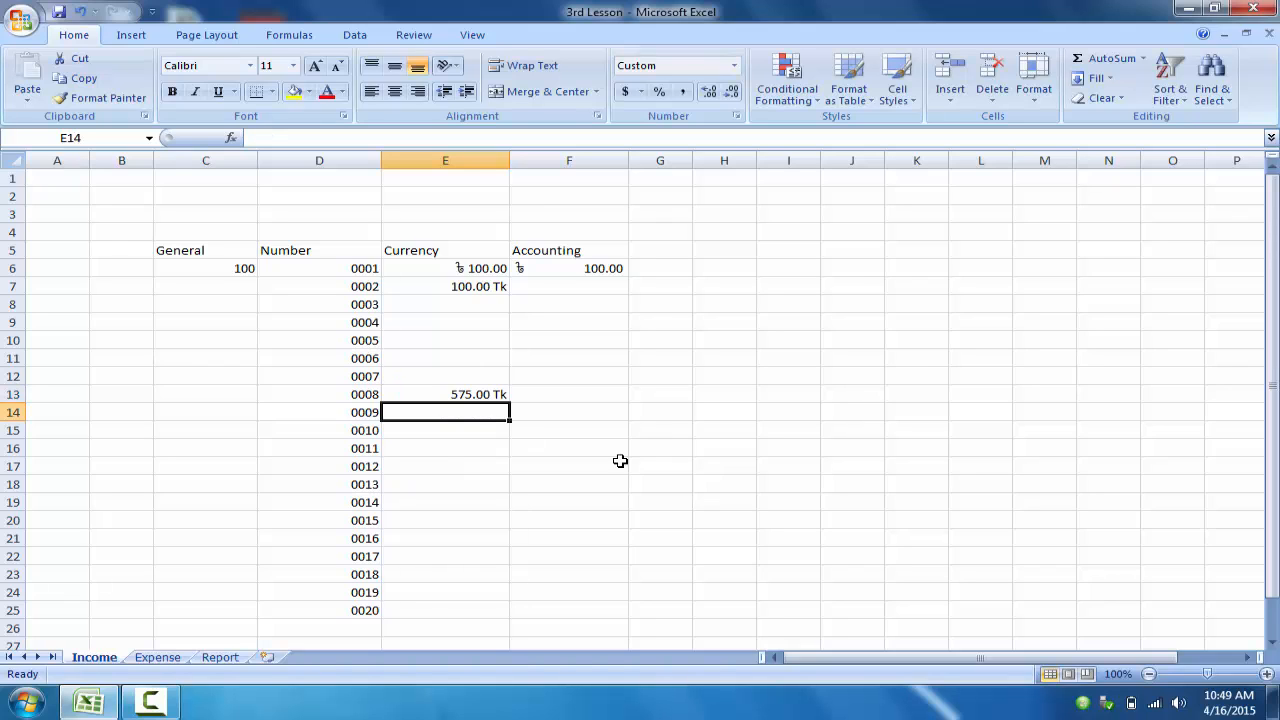
click(466, 327)
text(1)
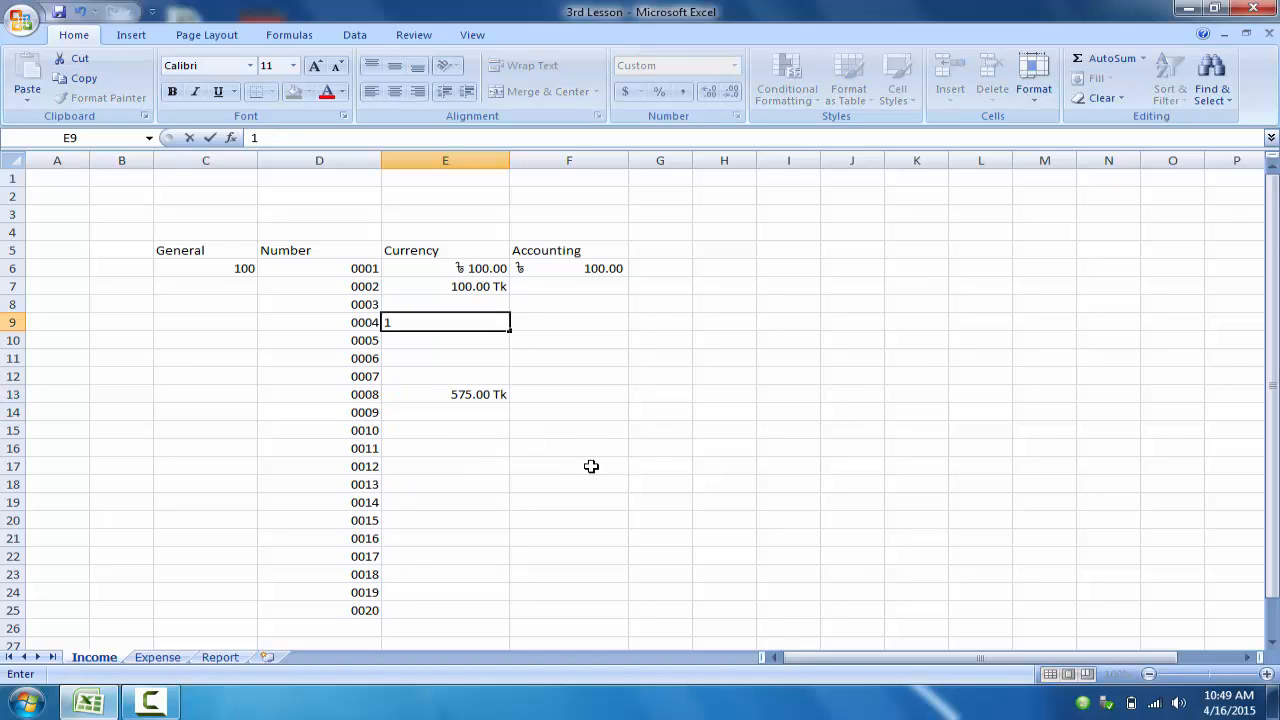
text(250)
key(Return)
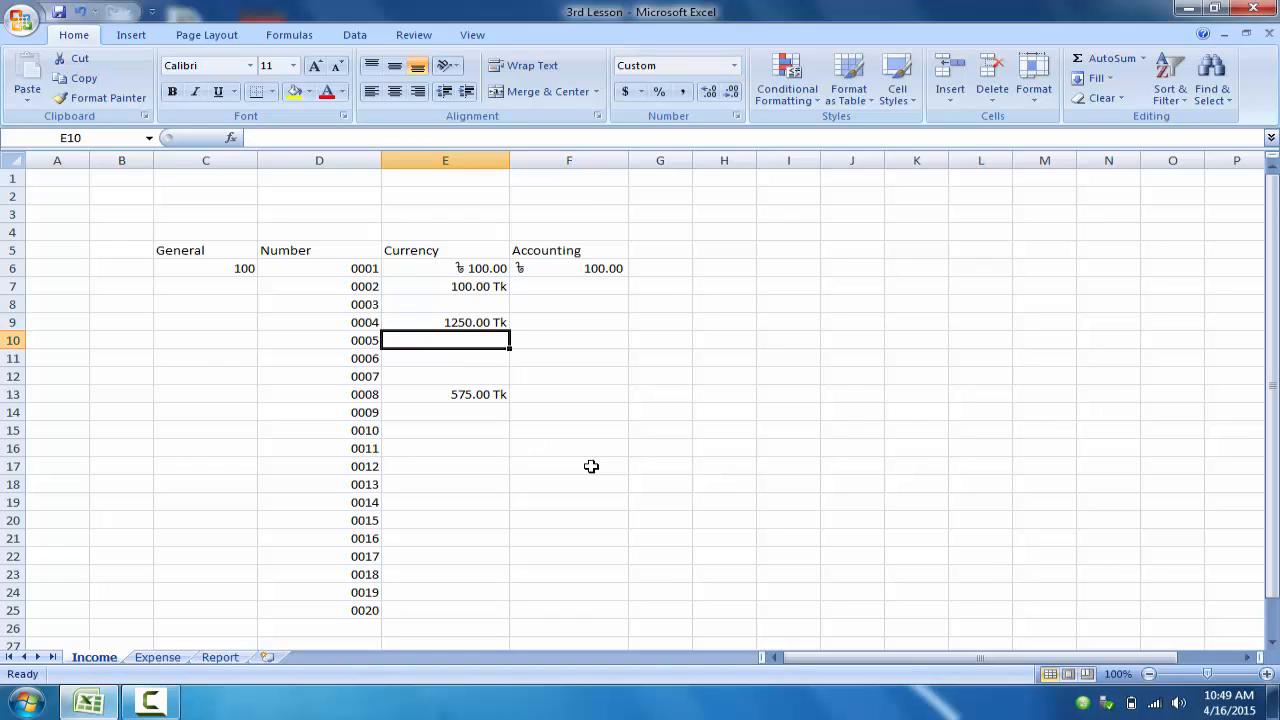
Step: Enter 1200 in cell E16 and 6500 in cell E21 of the Tk-formatted column
click(458, 446)
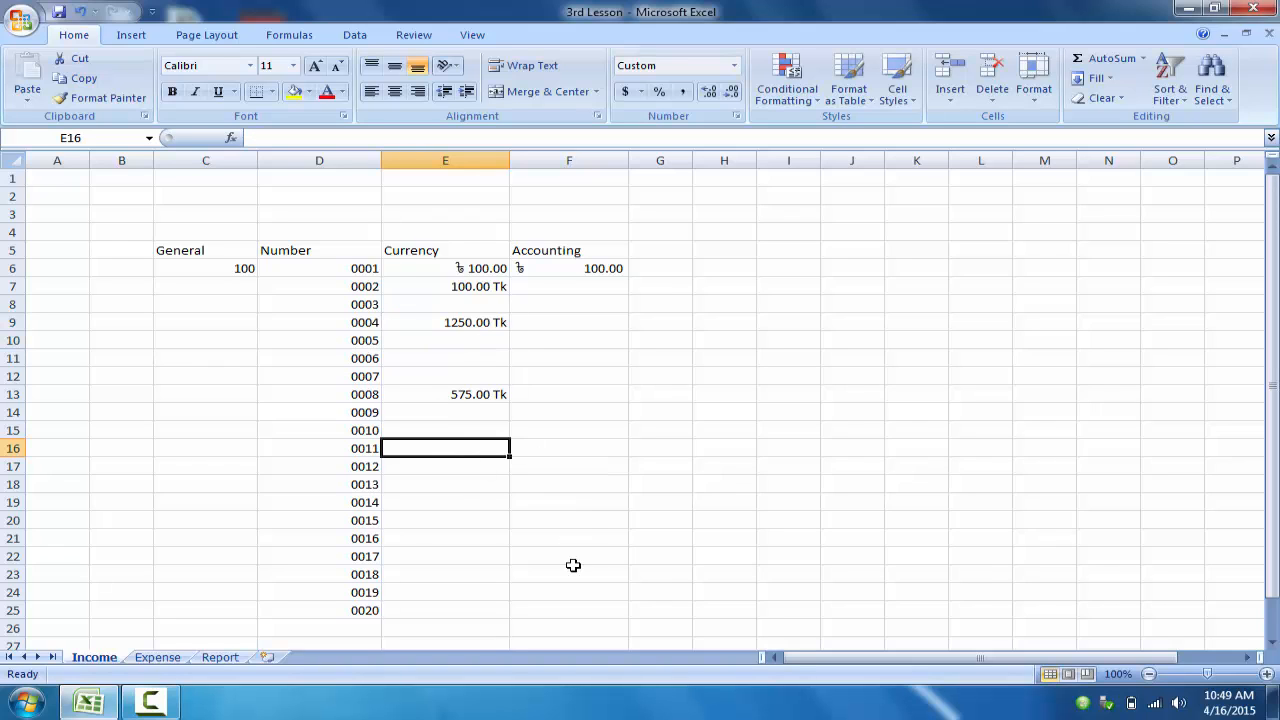
text(1200)
key(Return)
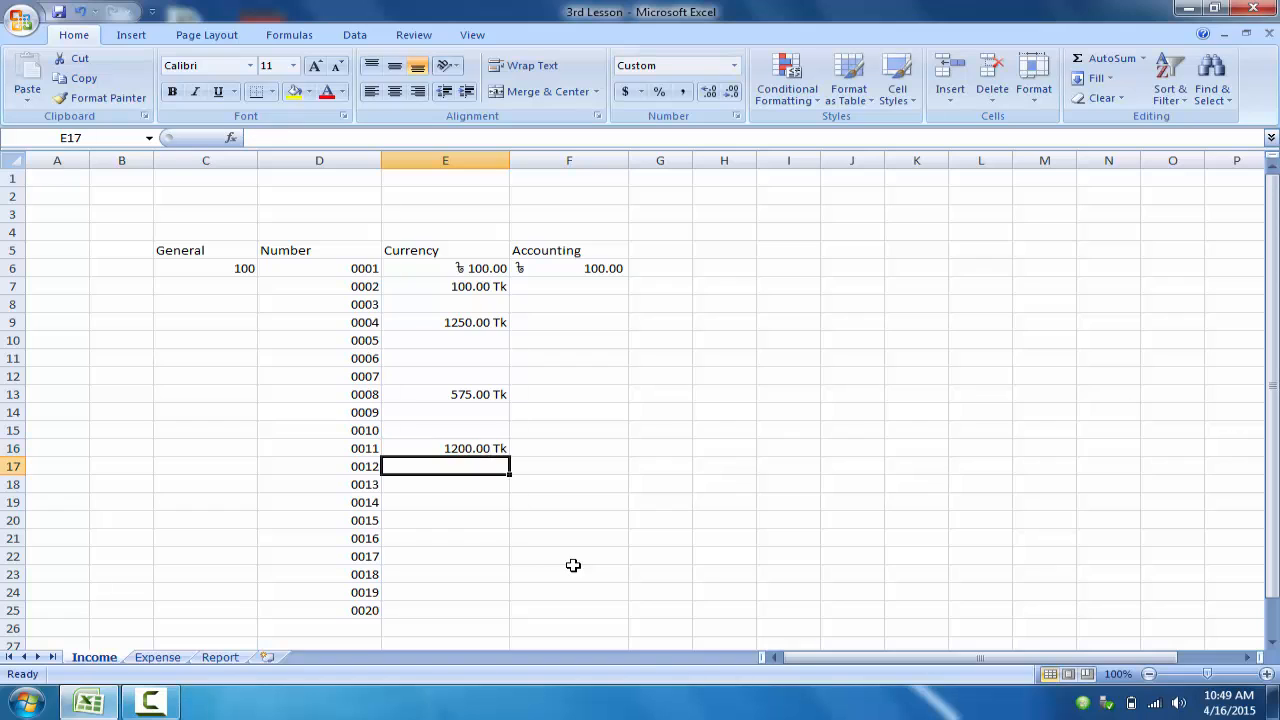
click(474, 539)
text(6)
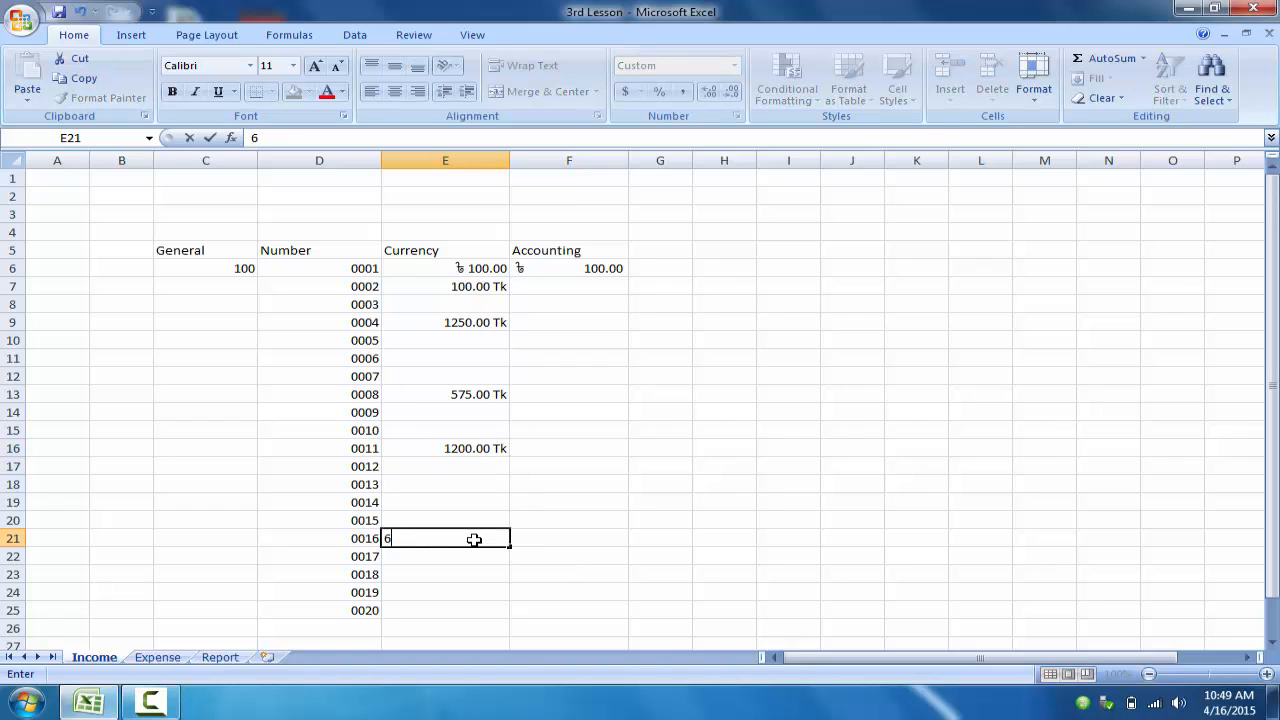
text(500)
key(Return)
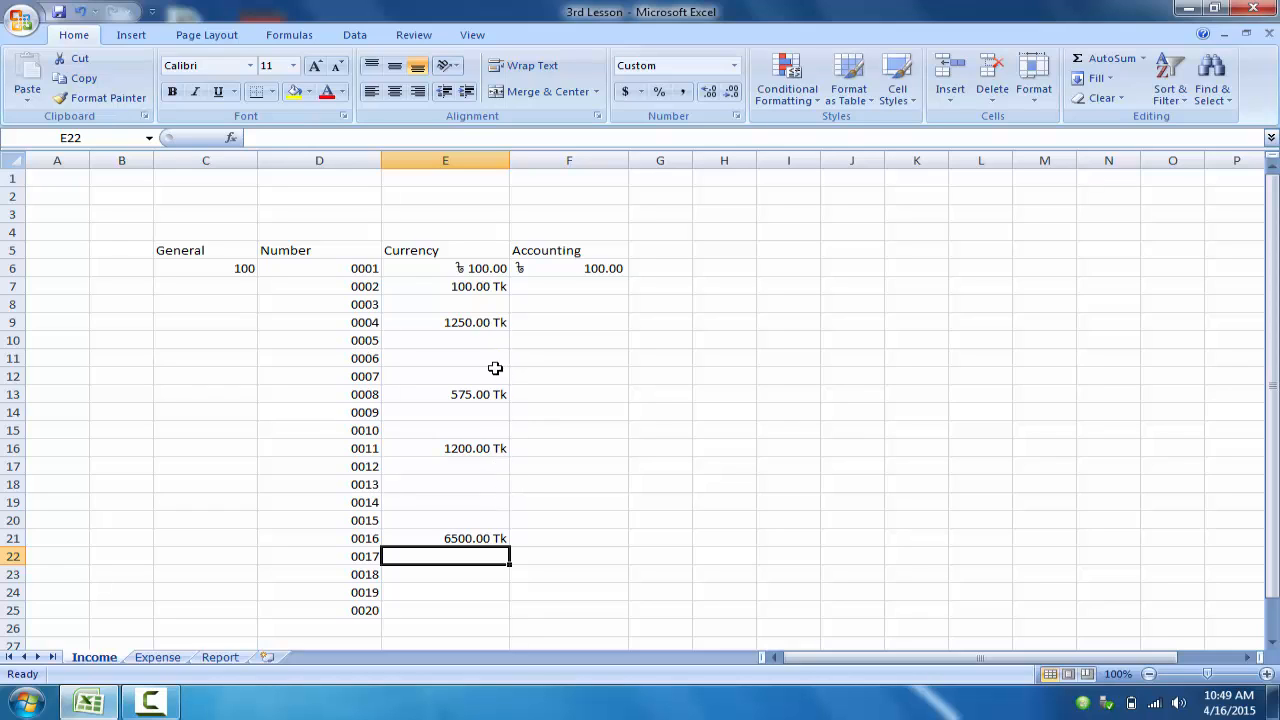
Step: Apply the custom number format 0 "Glass" to cell F8 and enter 25 in it
click(578, 302)
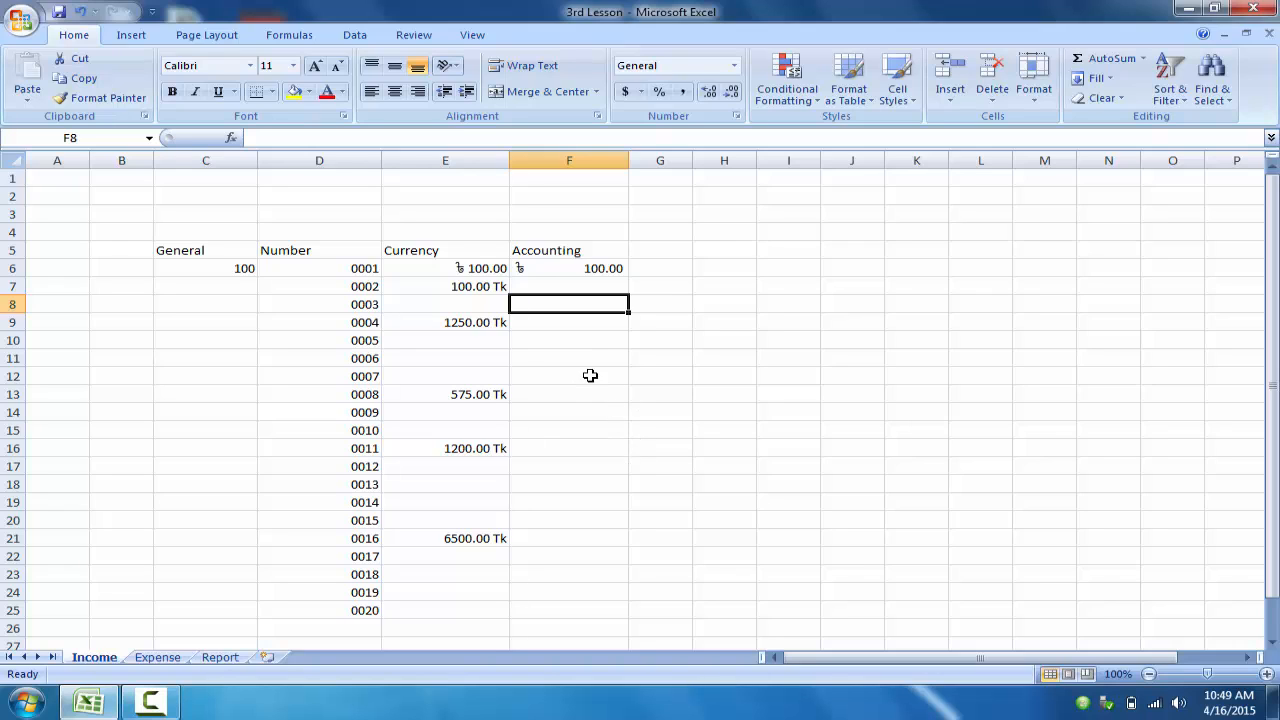
click(582, 342)
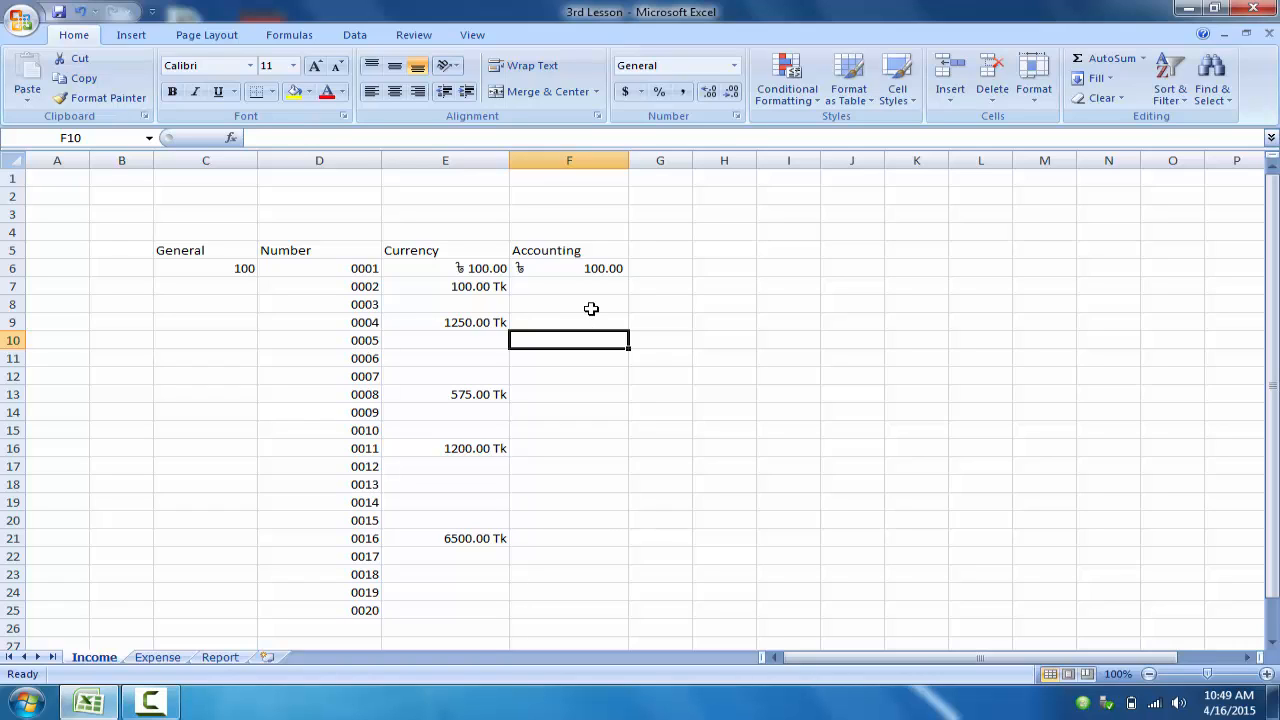
click(591, 305)
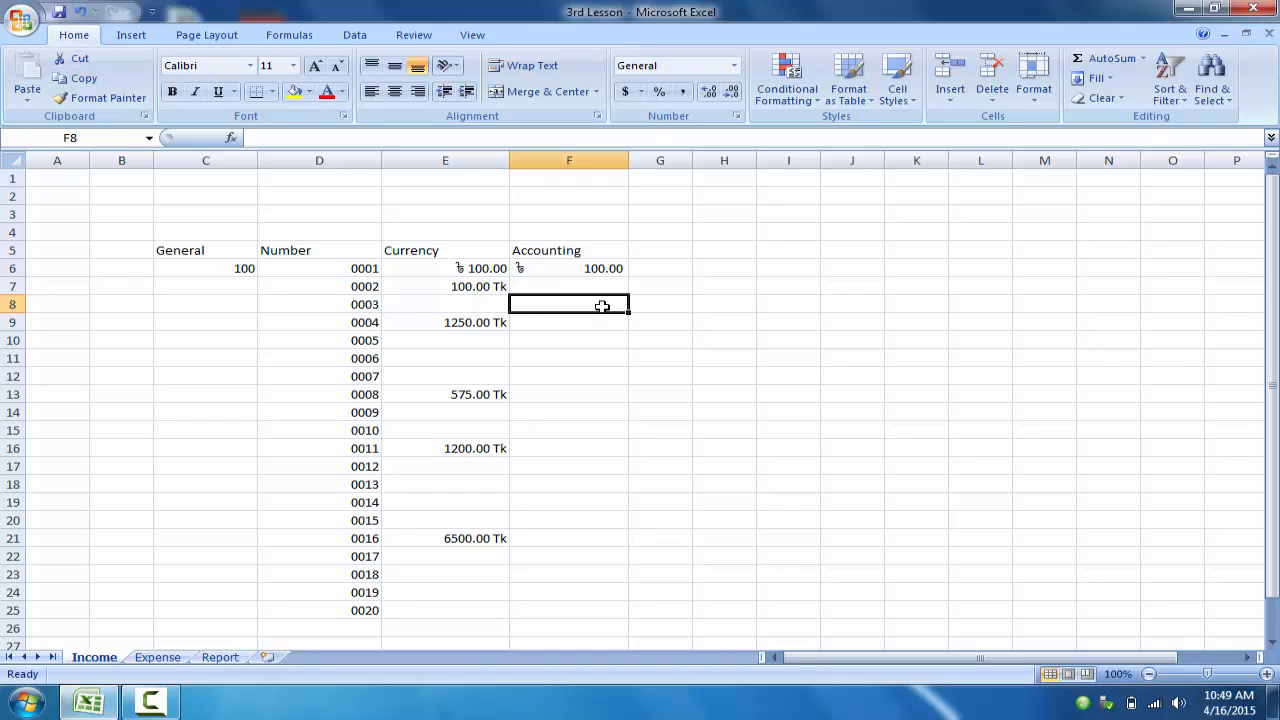
right_click(614, 304)
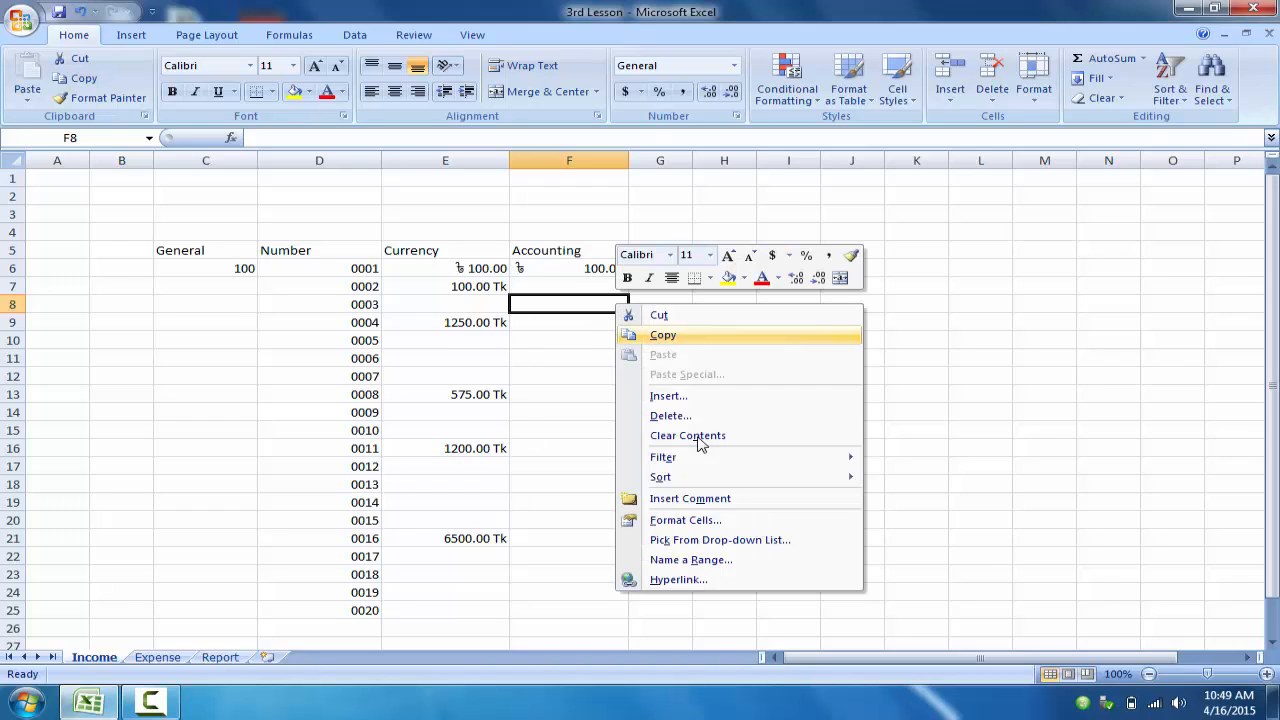
click(748, 522)
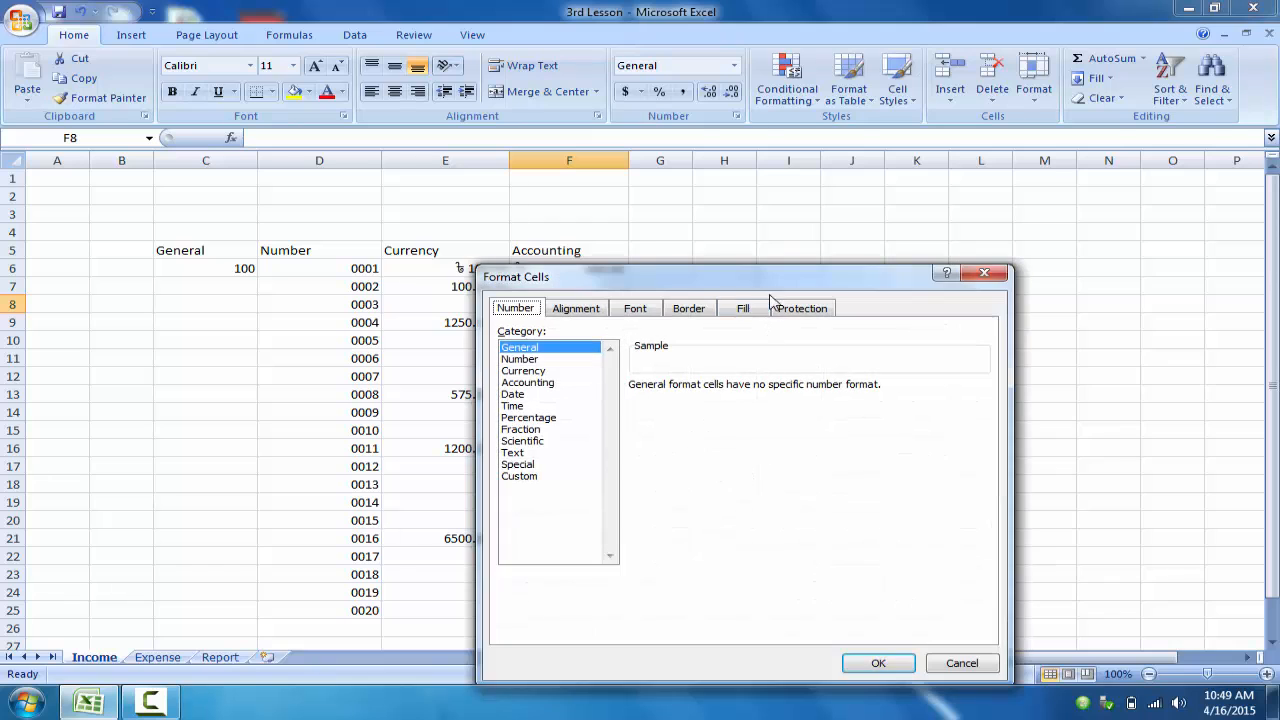
drag(766, 289, 899, 123)
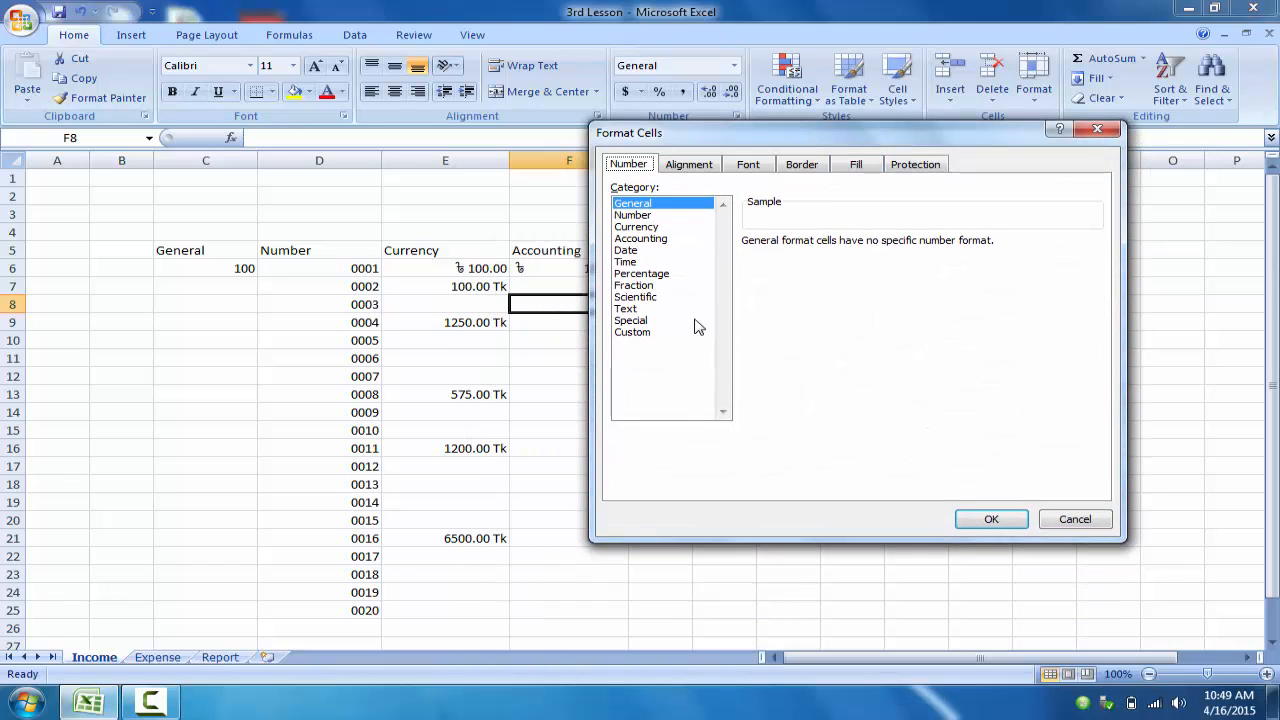
click(640, 334)
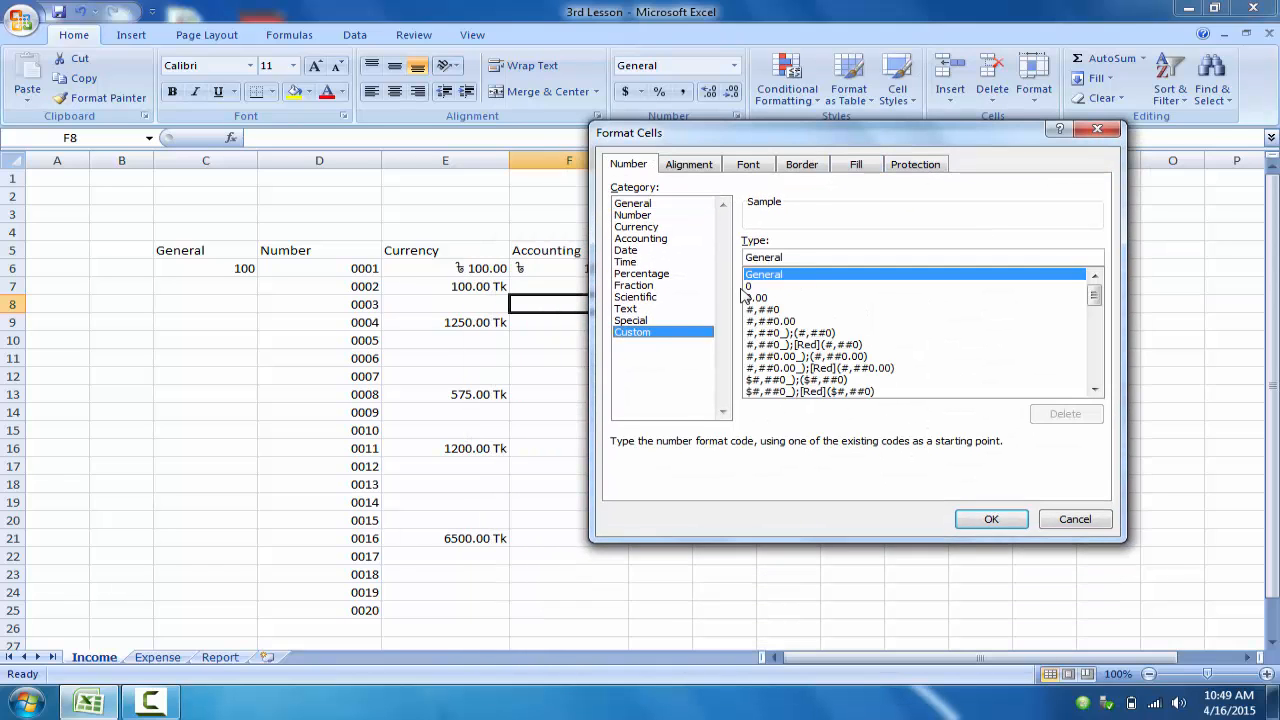
click(755, 287)
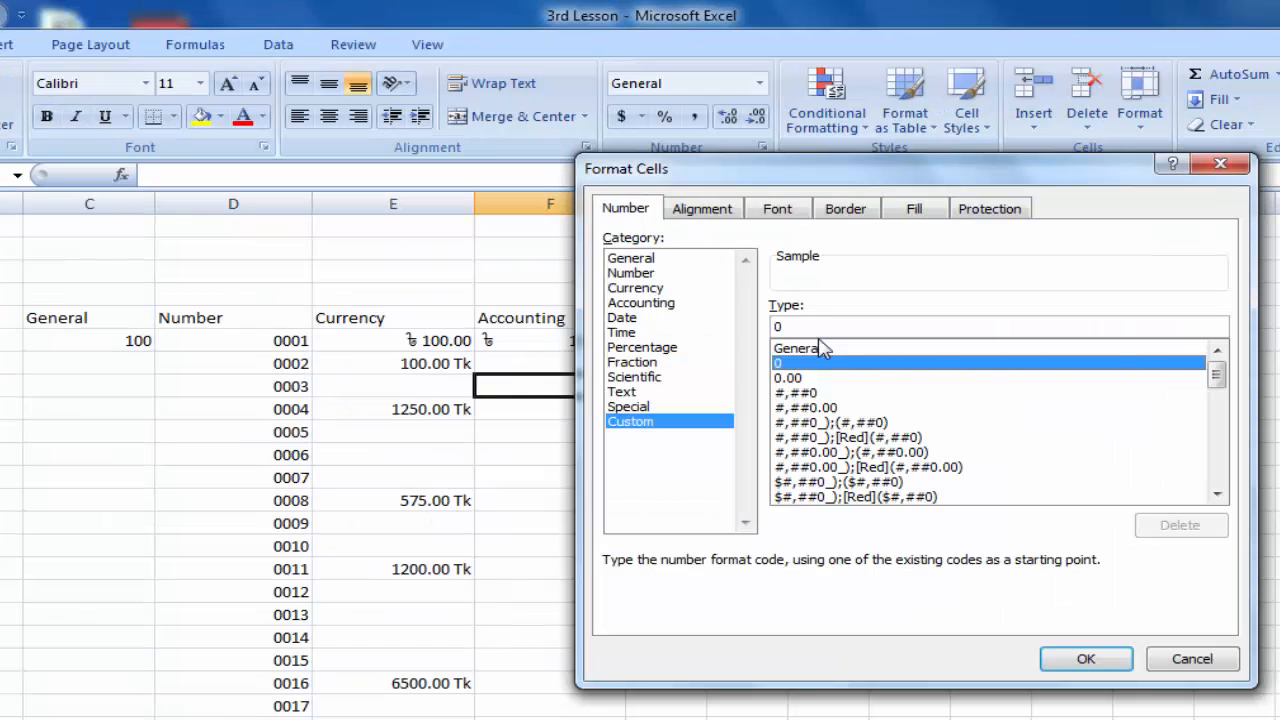
click(820, 323)
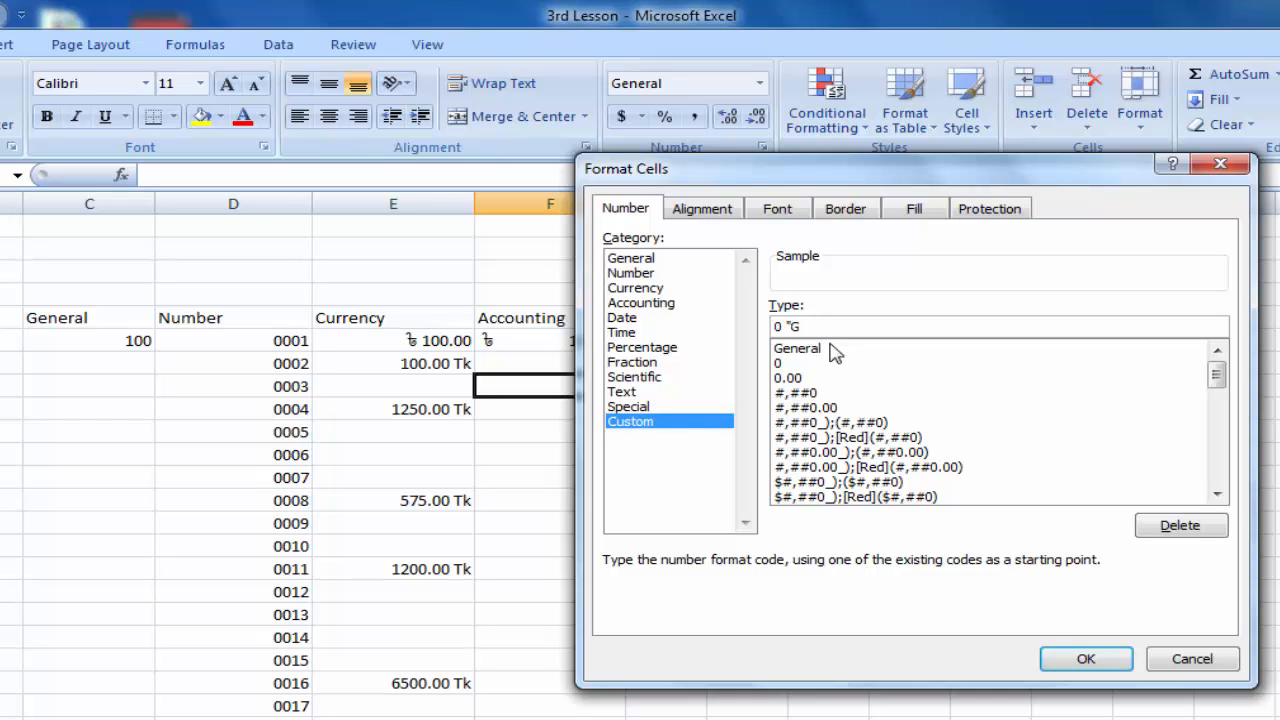
text("Glass)
click(1085, 659)
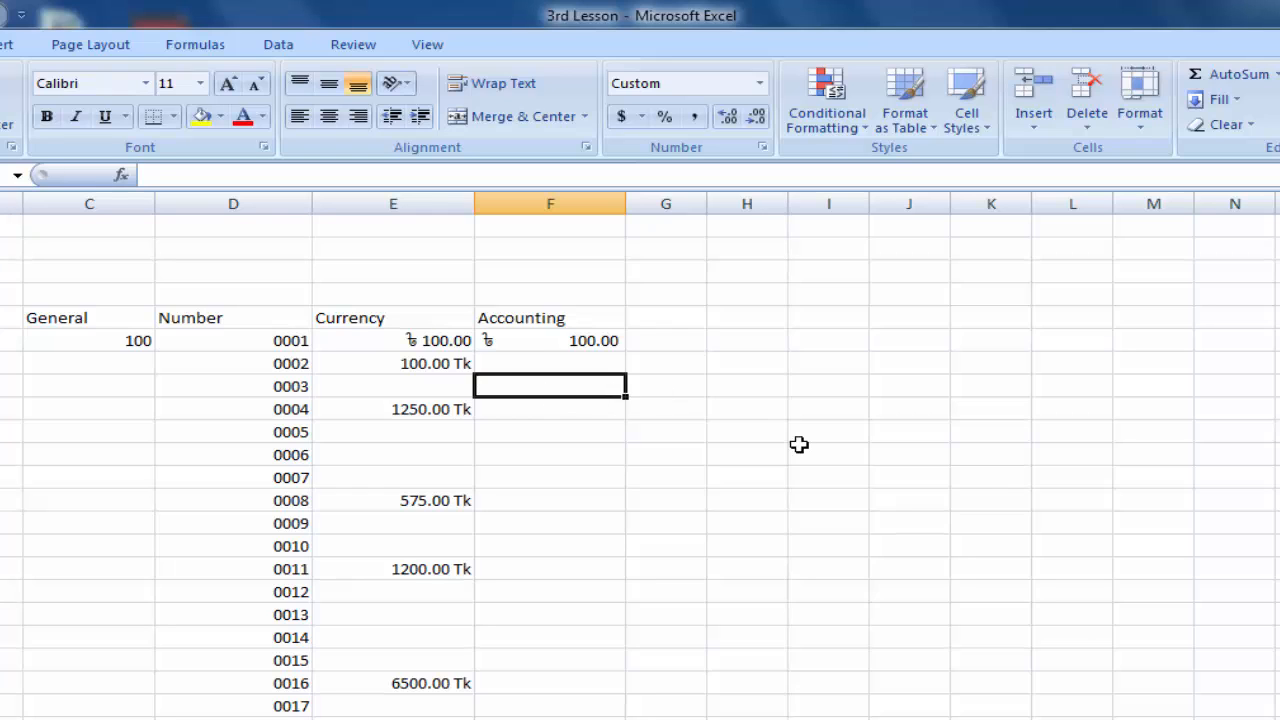
text(25)
key(Return)
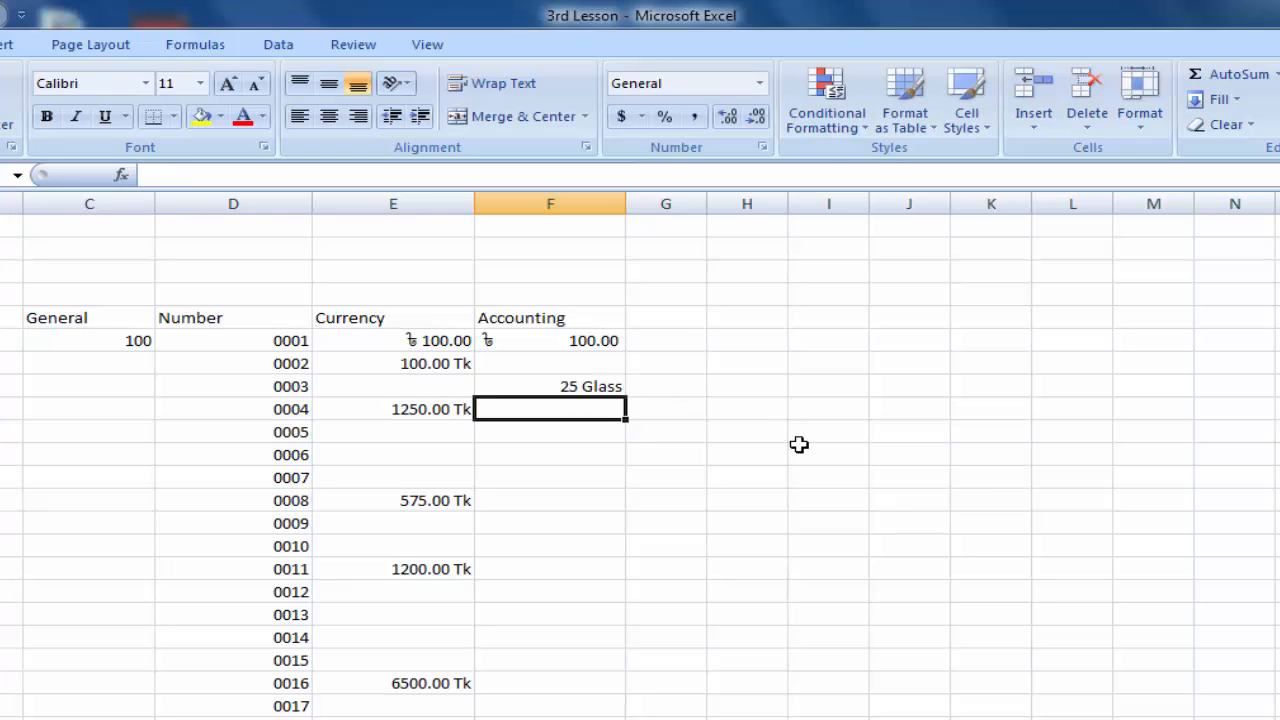